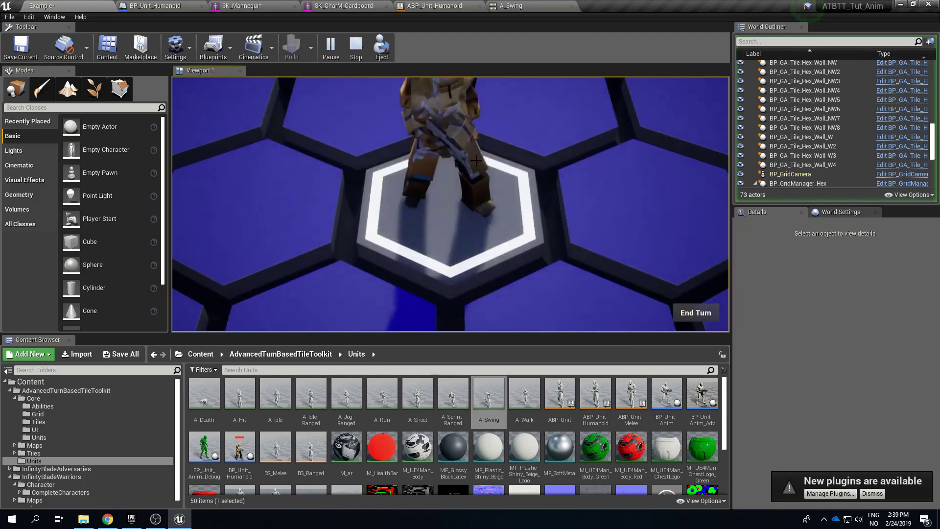
Step: Send the humanoid unit to the tile beside the red enemy unit, end the play session and inspect both units in the level
scroll(494, 176, down, 4)
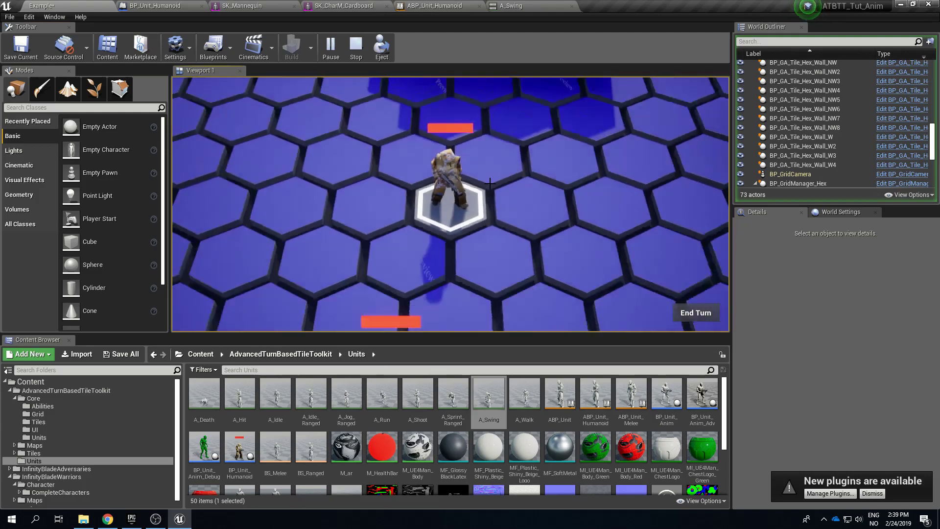
scroll(489, 186, down, 2)
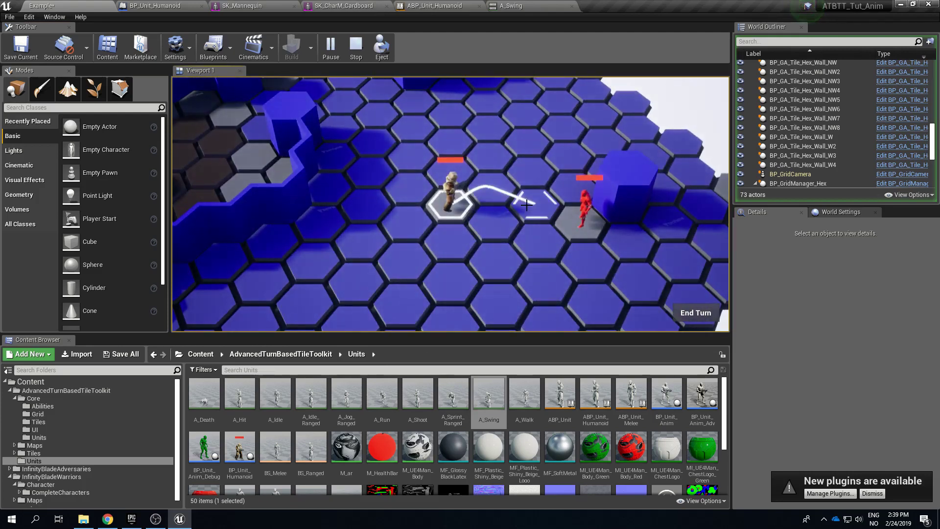
click(527, 205)
click(485, 231)
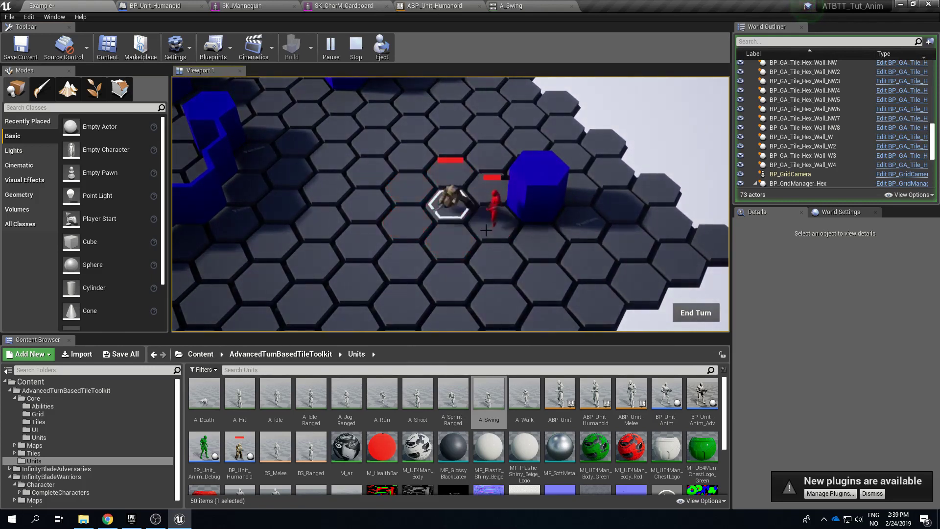
key(Escape)
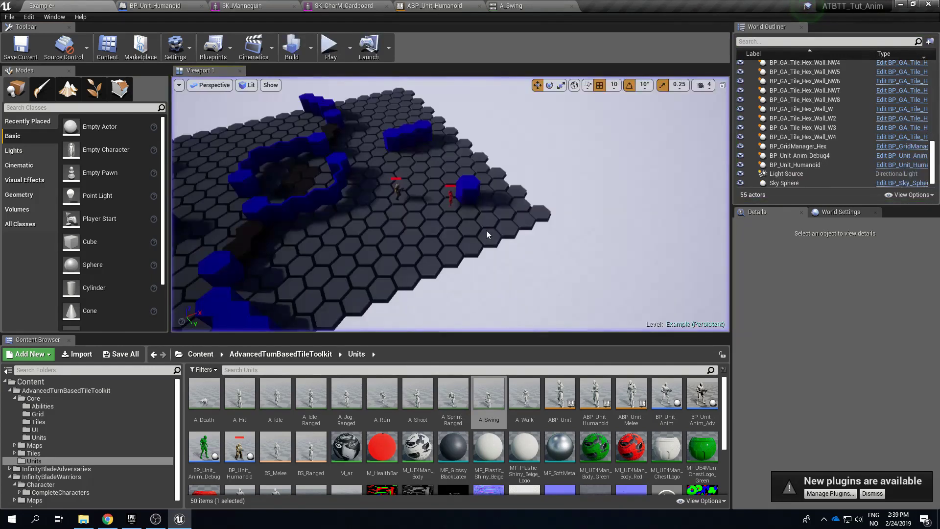
right_drag(487, 235, 423, 225)
key(w)
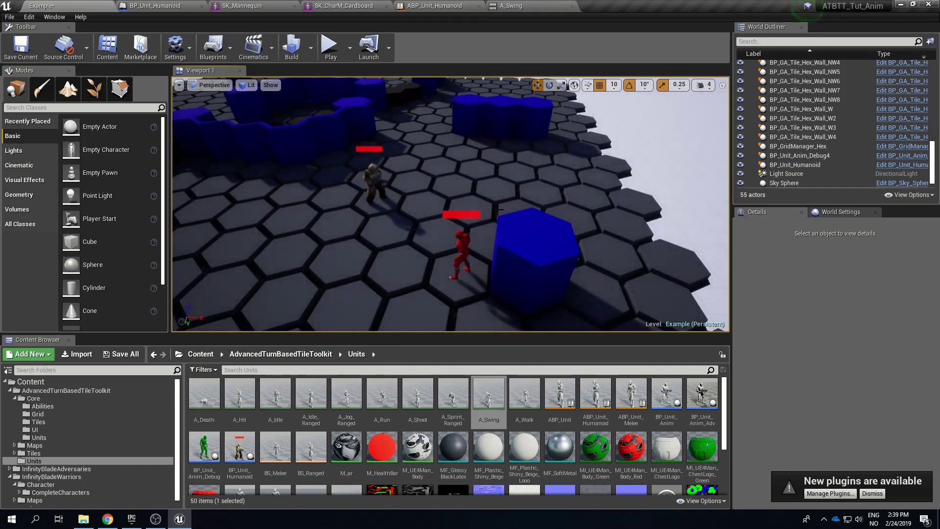
Step: Open the Enemy_Bear skeletal mesh from the InfinityBladeAdversaries Enemy_Bear folder
click(81, 469)
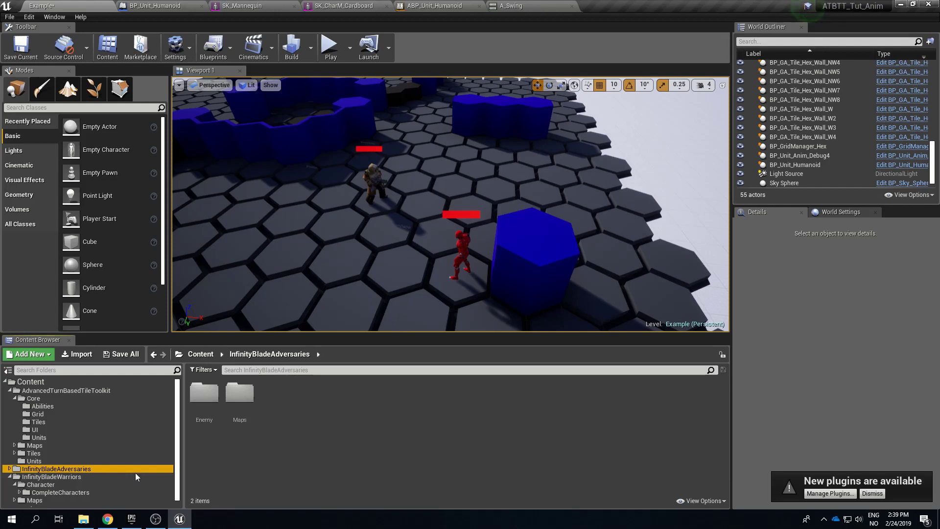
double_click(213, 411)
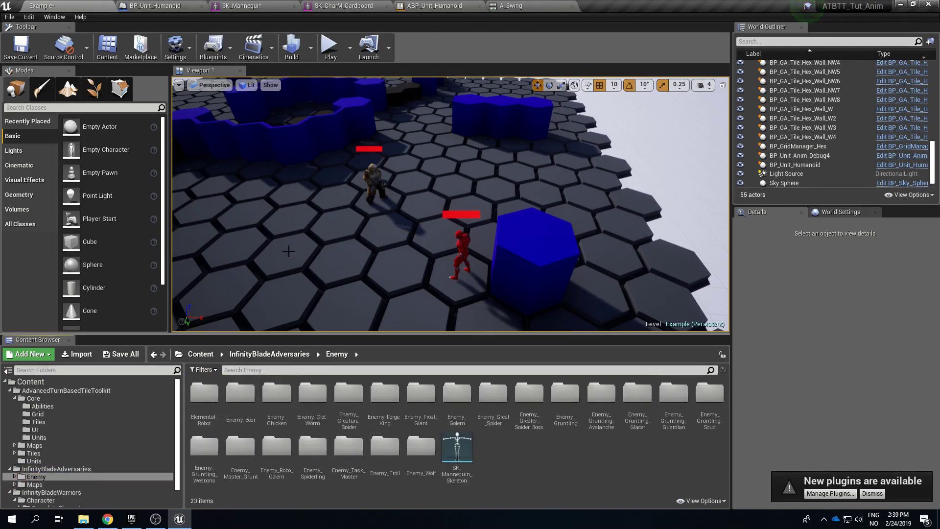
double_click(241, 396)
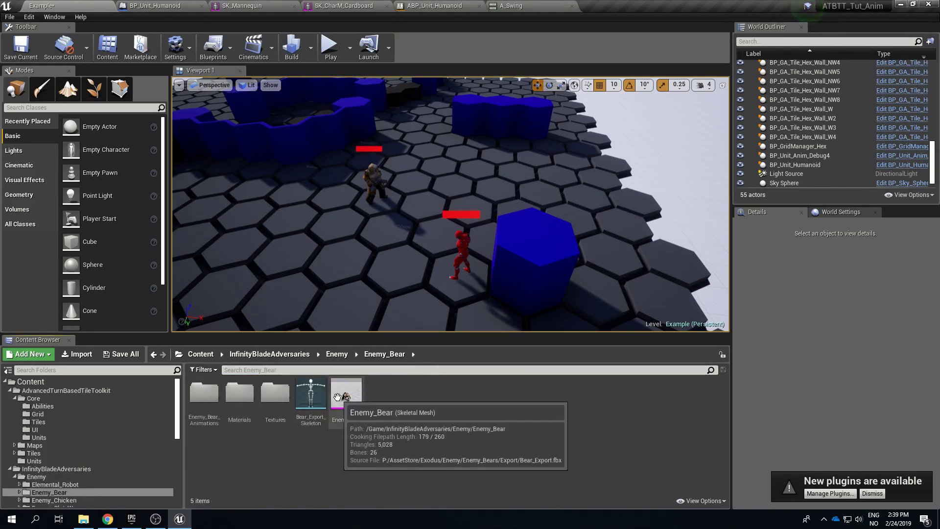
double_click(346, 394)
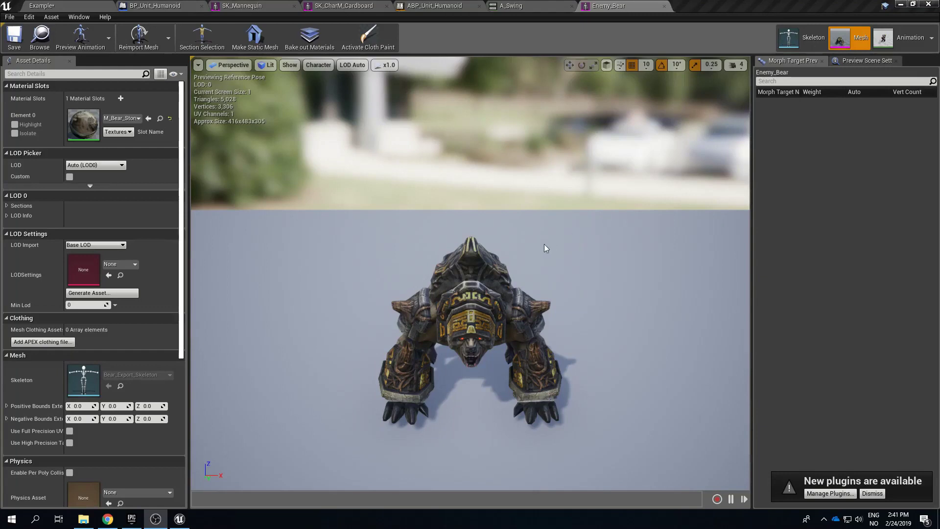
Step: Preview the bear's Attack_Death_2, Attack_Melee_B and Idle animations and open its skeleton
click(899, 43)
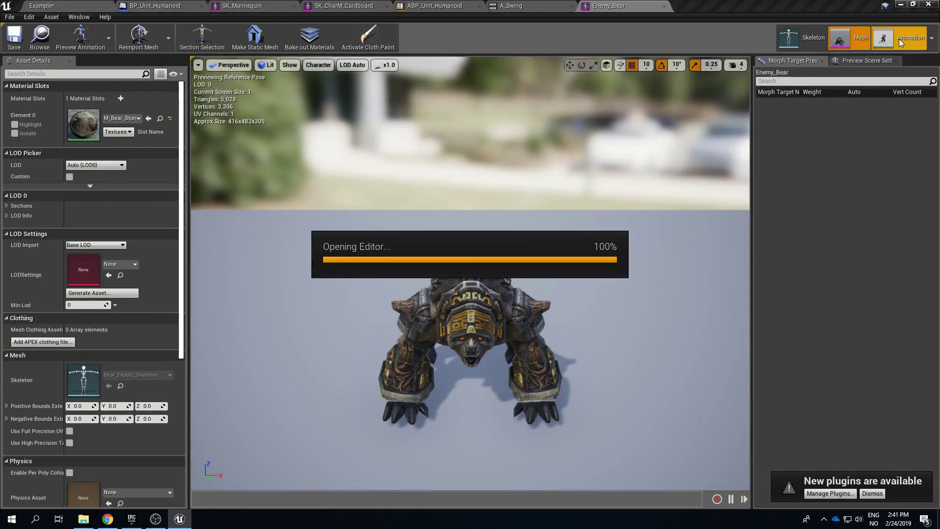
click(812, 388)
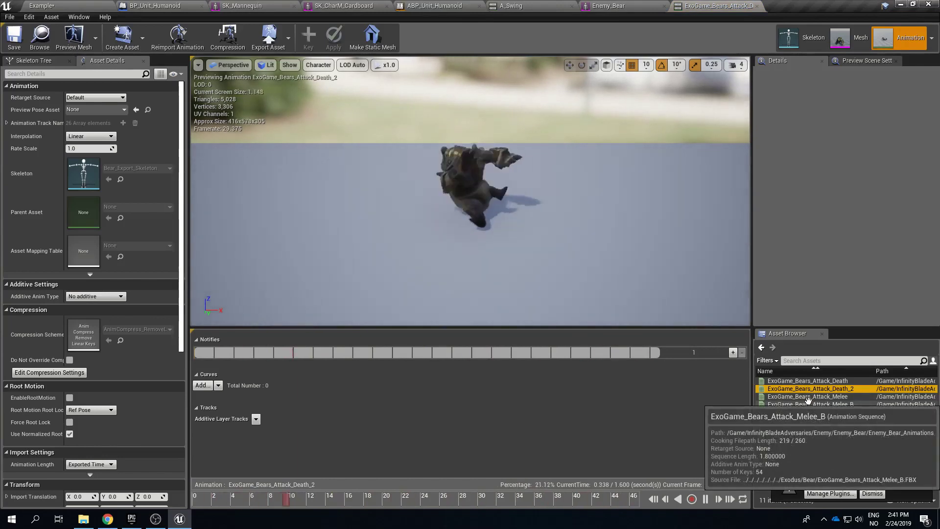
click(808, 402)
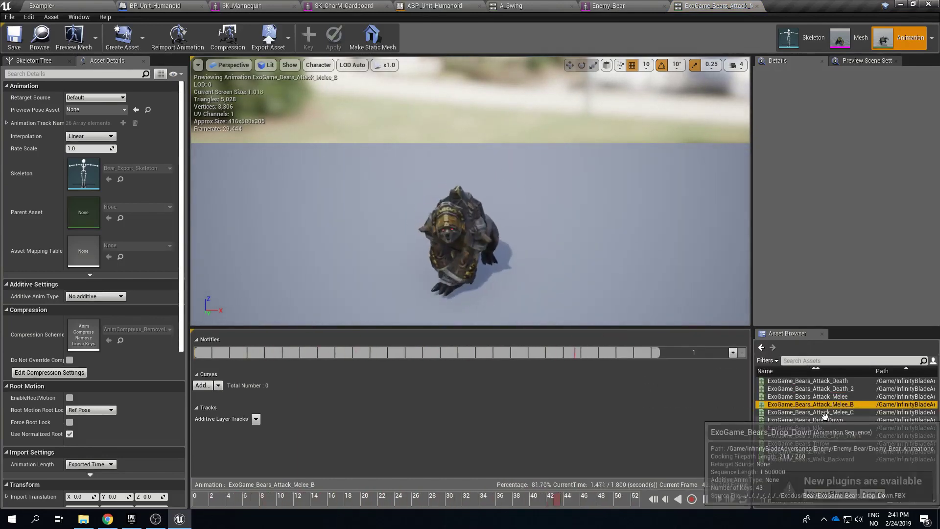
click(815, 428)
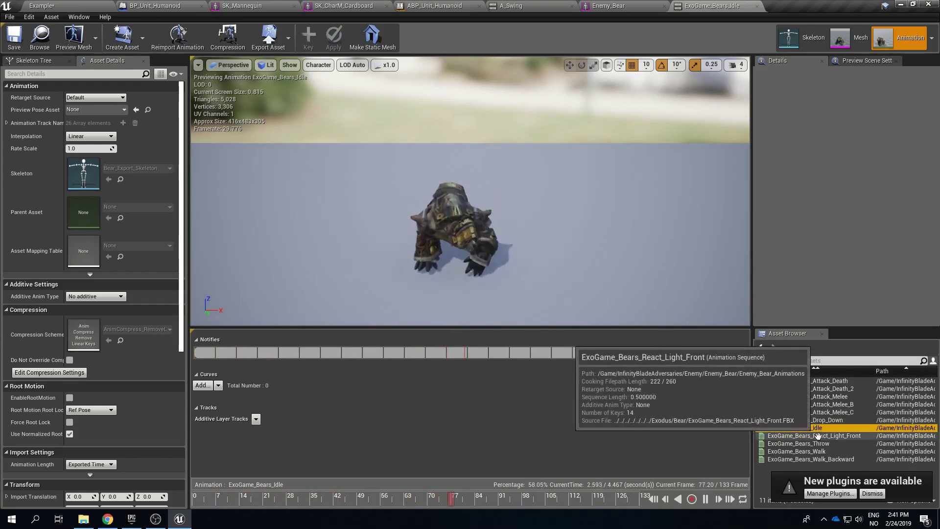
click(810, 43)
Step: Duplicate the BP_Unit_Anim blueprint in the toolkit's Units folder and name the copy BP_Unit_Bear
click(70, 4)
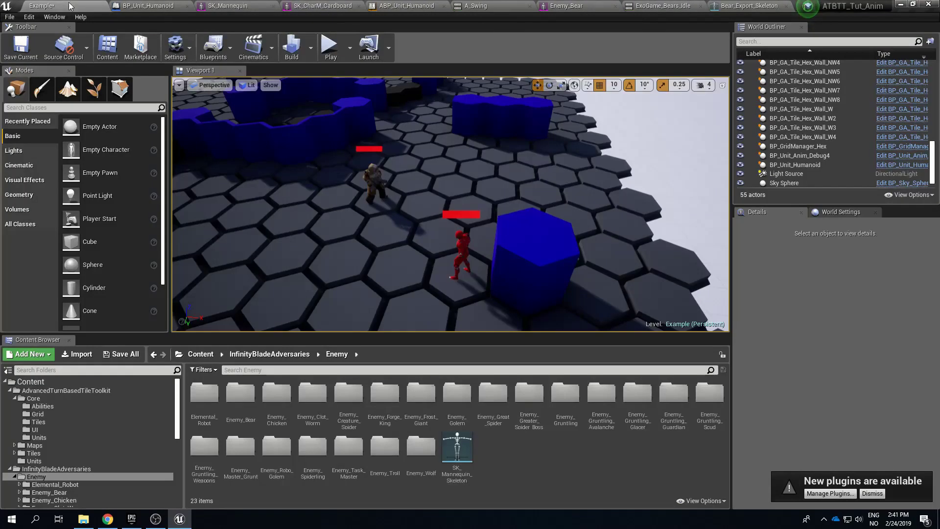
click(40, 439)
click(40, 460)
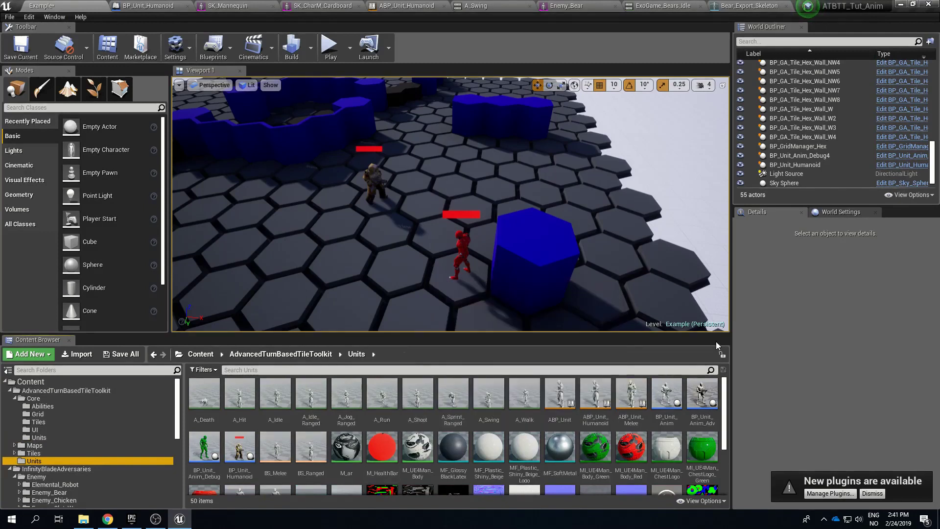
right_click(566, 392)
click(607, 446)
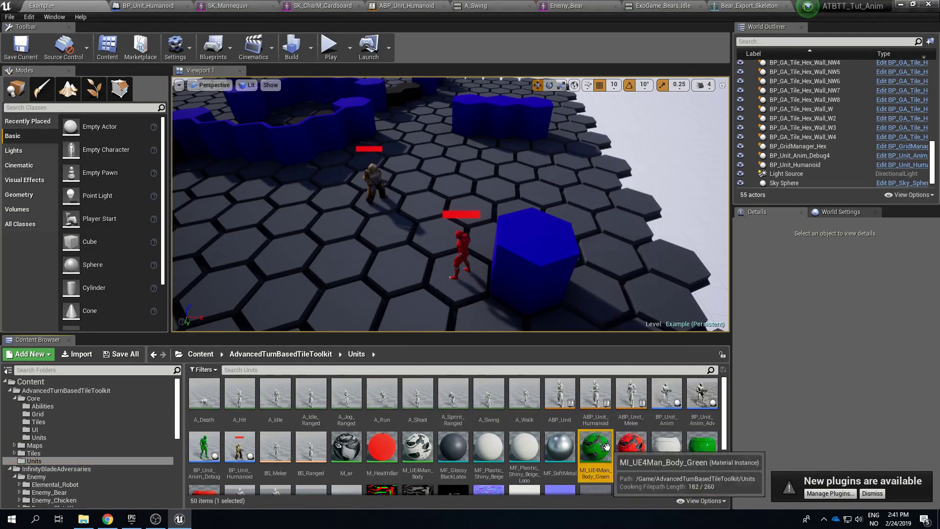
right_click(666, 394)
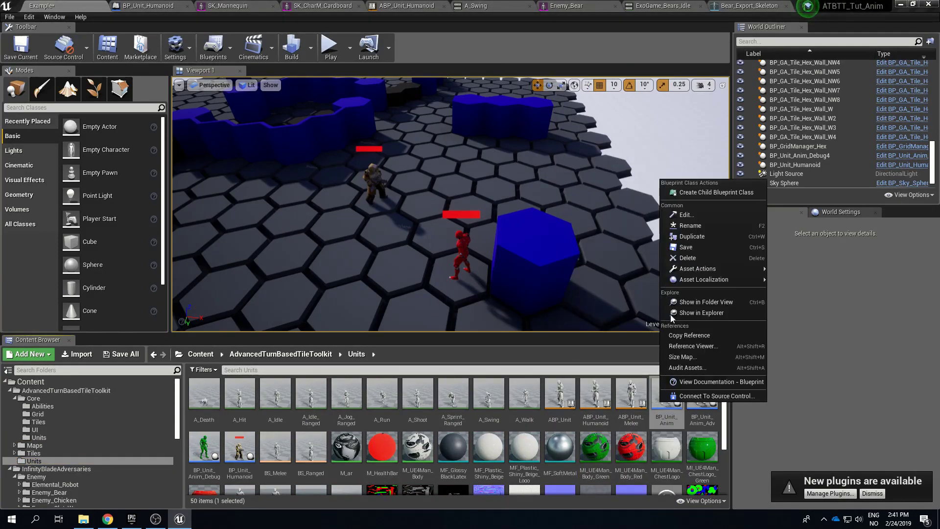
click(720, 236)
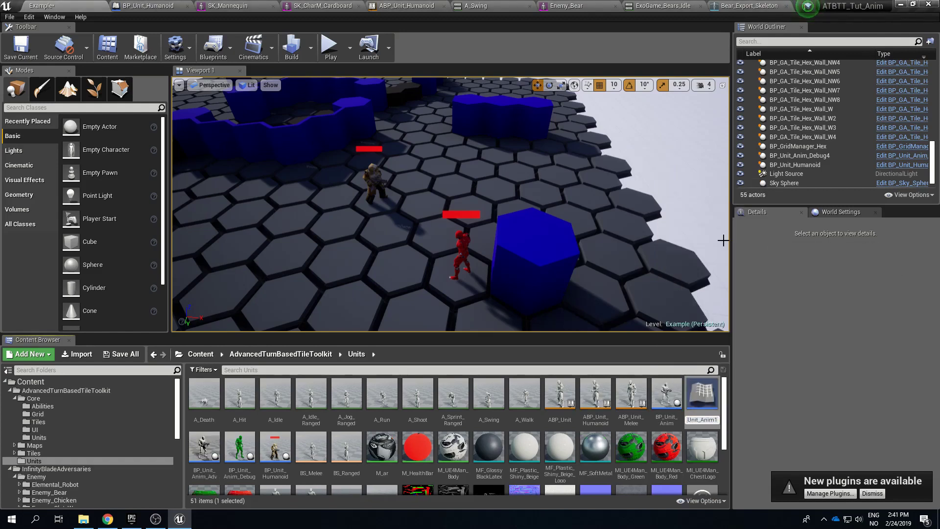
key(BackSpace)
key(BackSpace)
key(Return)
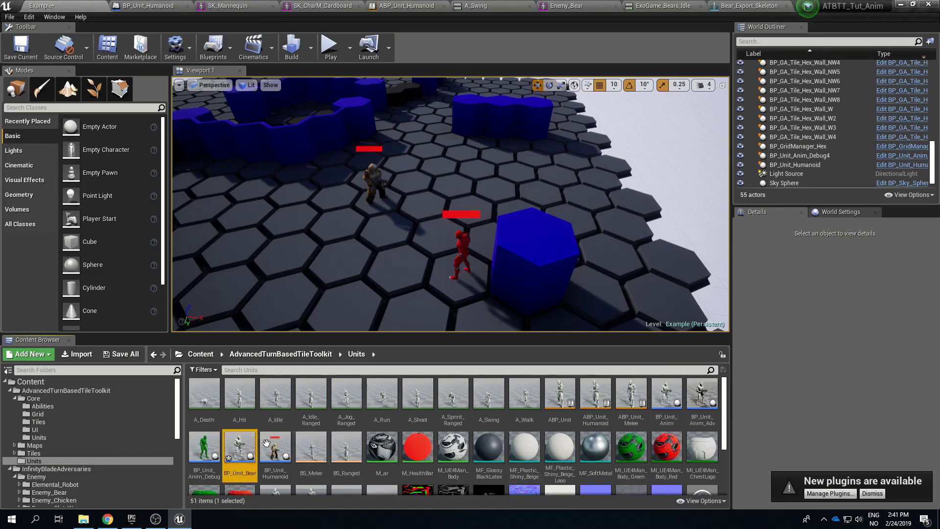
Step: Open BP_Unit_Bear and assign Enemy_Bear as the skeletal mesh of its Mesh component
double_click(246, 442)
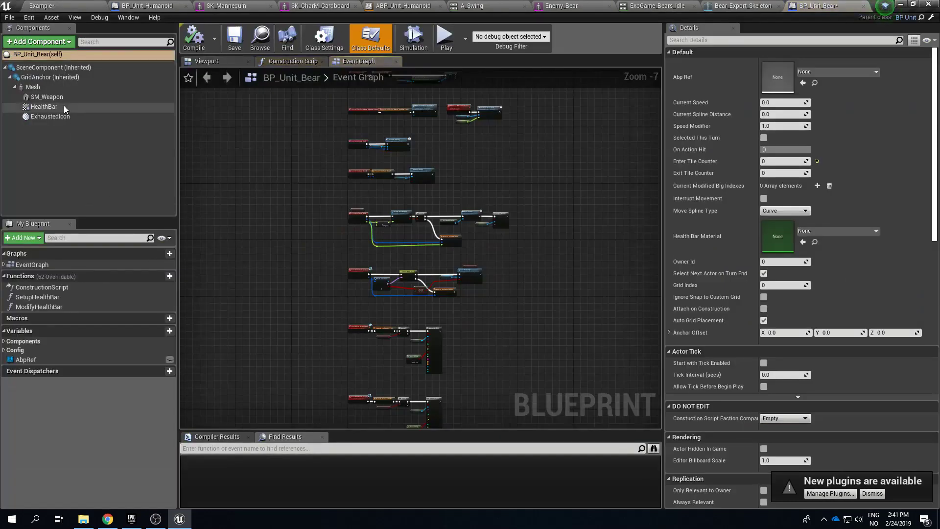
click(33, 86)
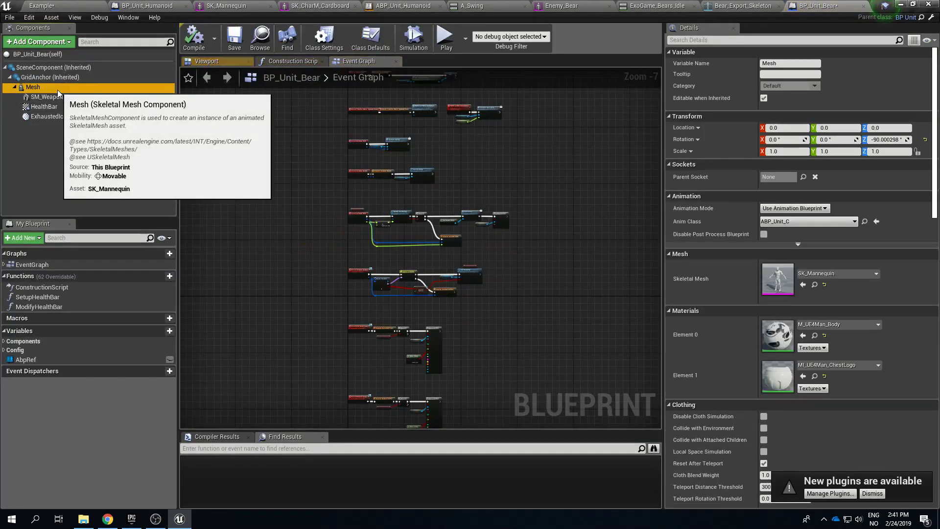
click(201, 61)
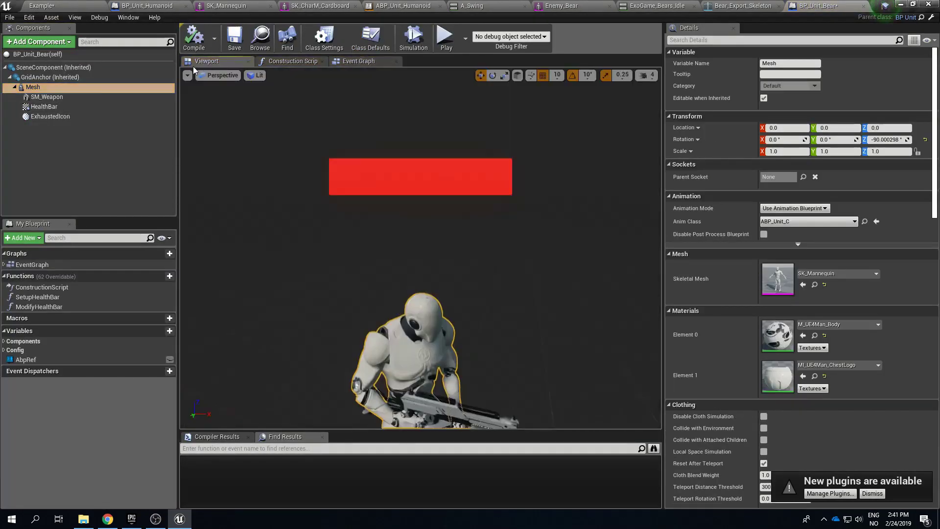
click(856, 275)
text(bear)
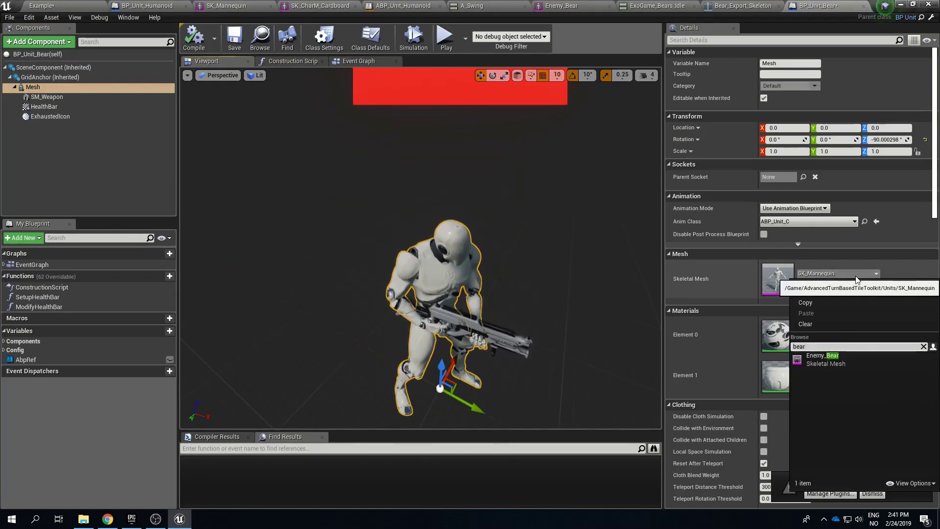
click(822, 360)
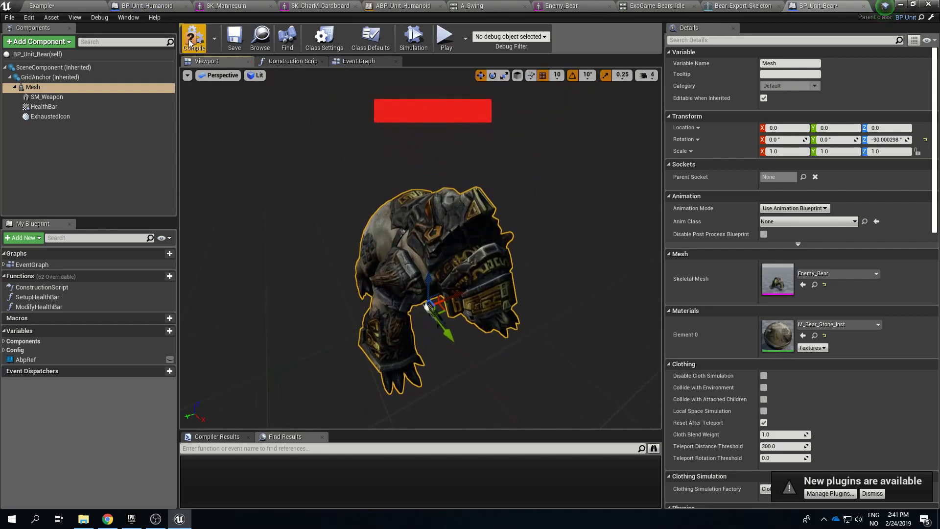
Step: Set the Mesh component's Anim Class to ABP_Unit and compile the blueprint
click(832, 222)
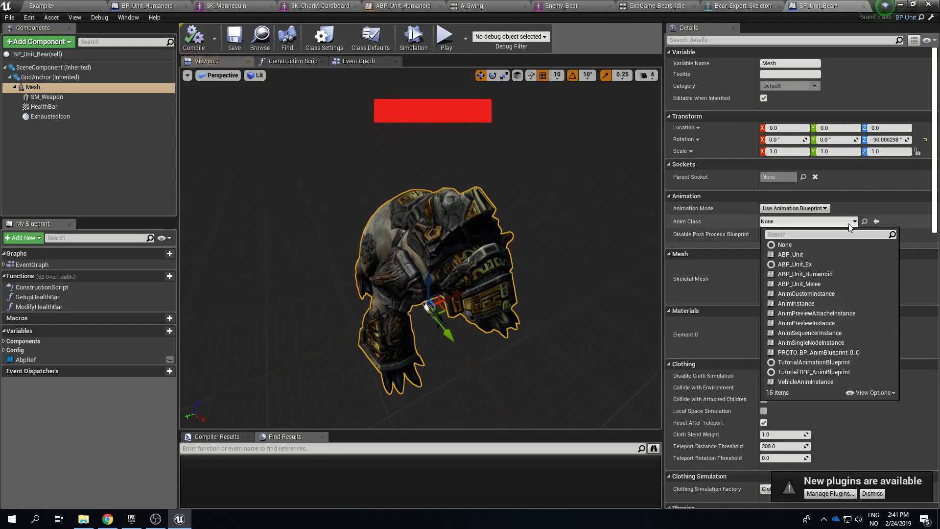
click(819, 253)
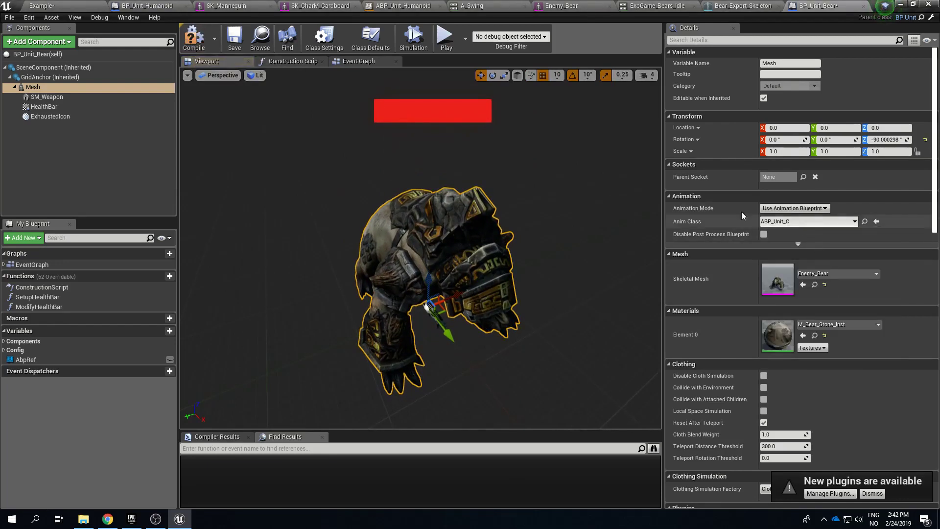
click(195, 44)
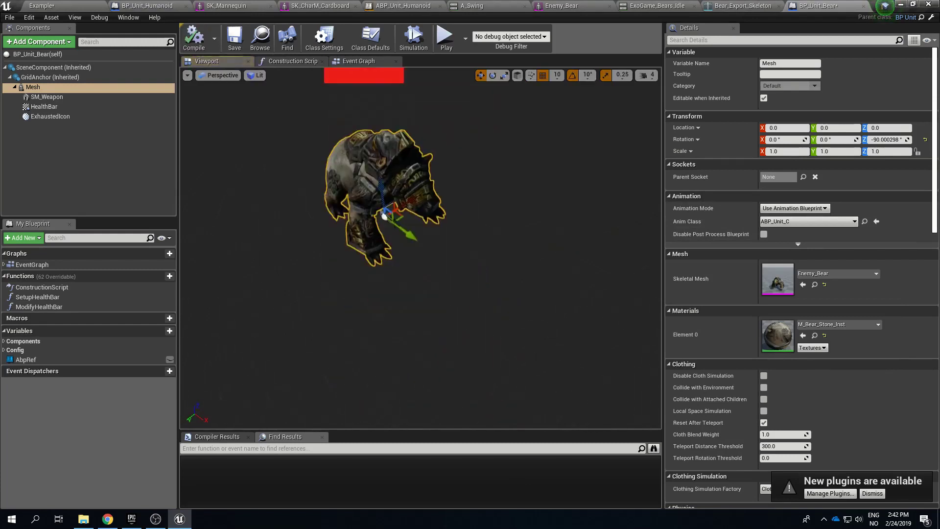
Step: Check the skeleton-related actions available for the Enemy_Bear skeletal mesh in the Enemy_Bear folder
click(72, 5)
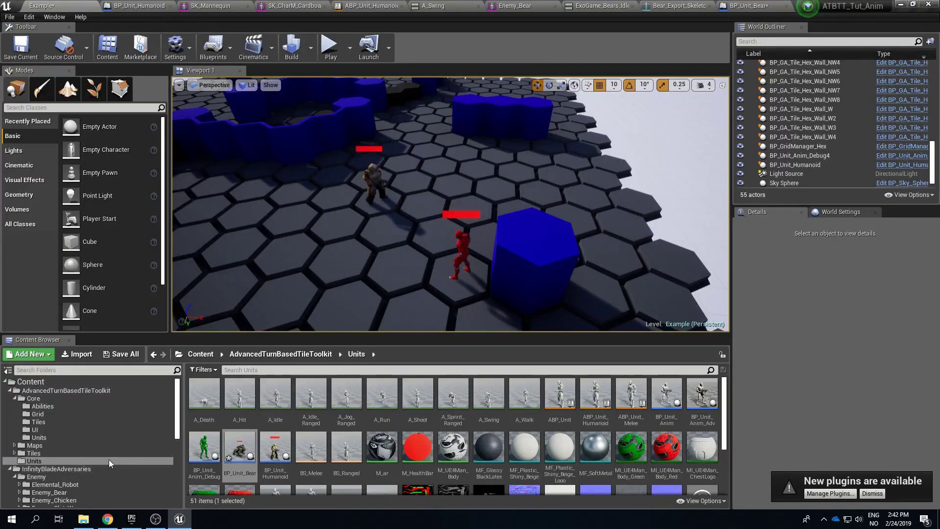
scroll(109, 459, down, 3)
click(92, 430)
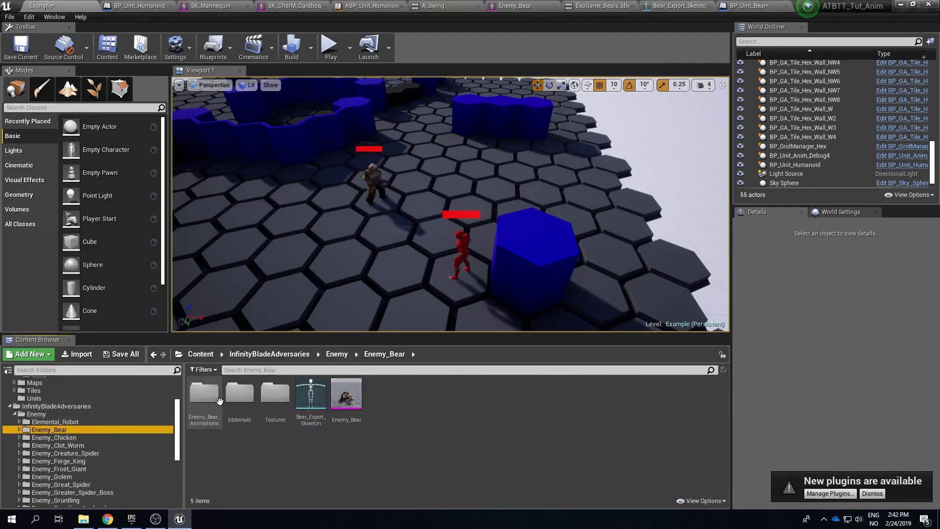
right_click(360, 400)
mouse_move(418, 130)
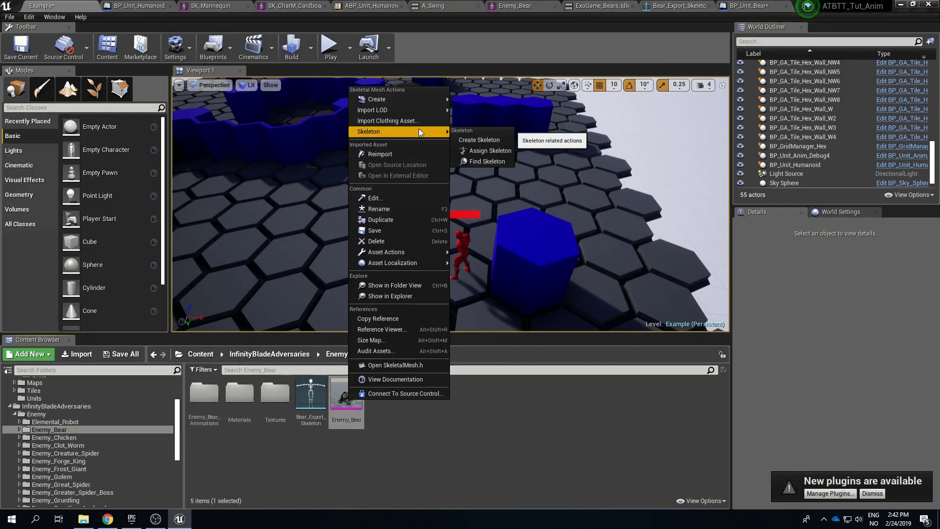
click(505, 443)
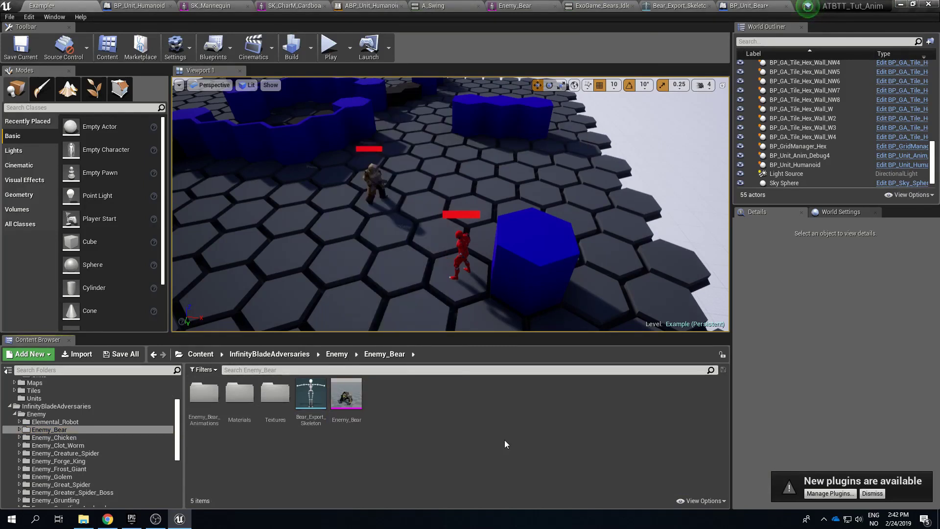
mouse_move(358, 405)
Step: Create an Animation Blueprint in the toolkit's Units folder with Bear_Export_Skeleton as its target skeleton
scroll(86, 417, up, 2)
click(73, 442)
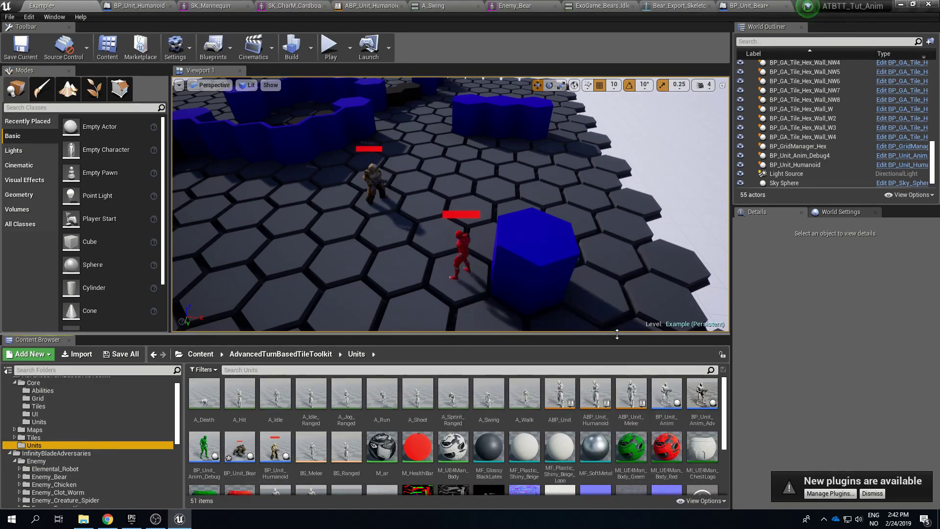
click(562, 405)
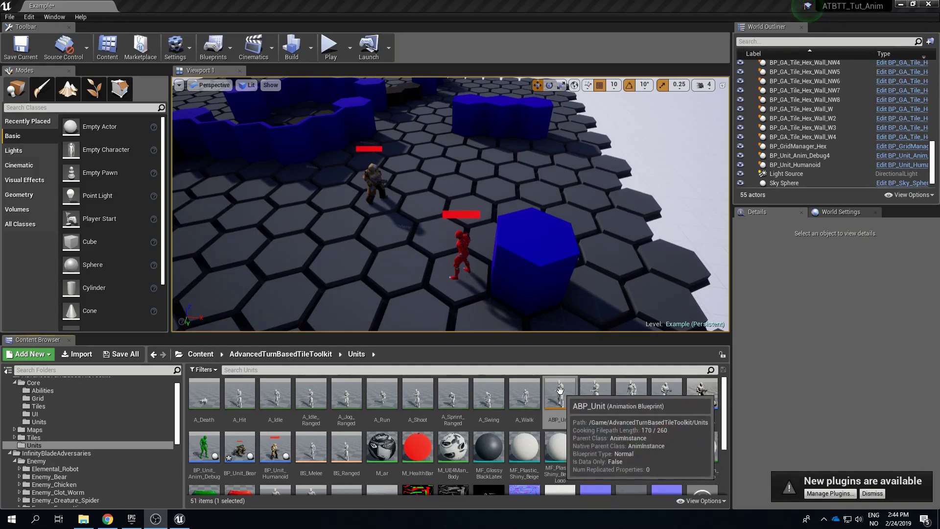
scroll(559, 390, down, 3)
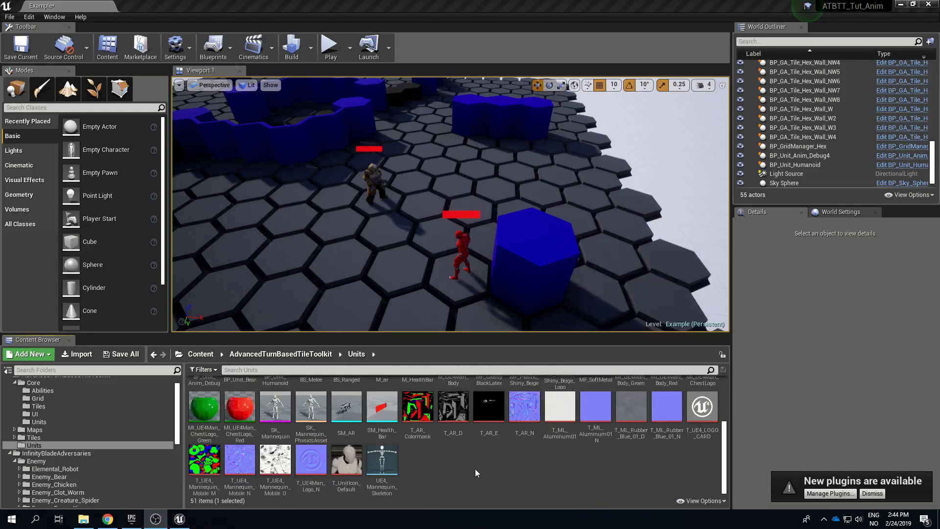
right_click(475, 468)
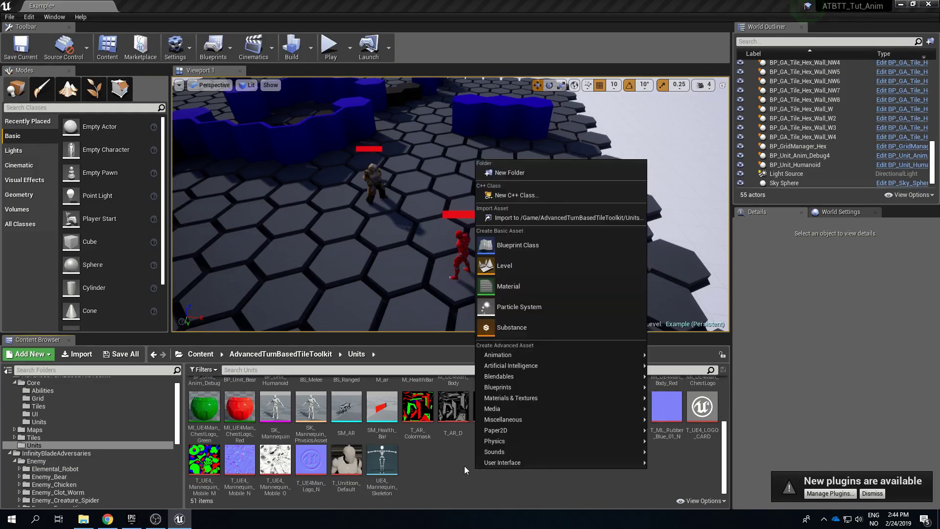
mouse_move(541, 355)
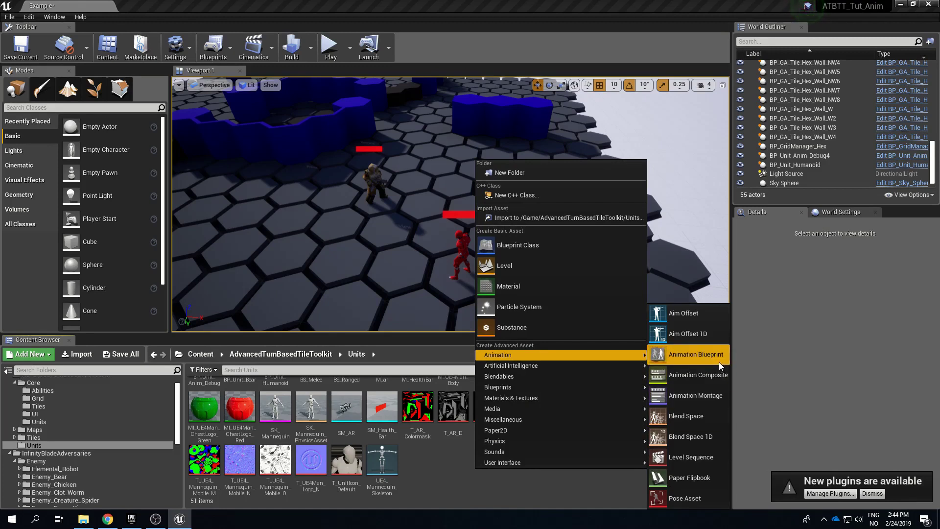
click(705, 356)
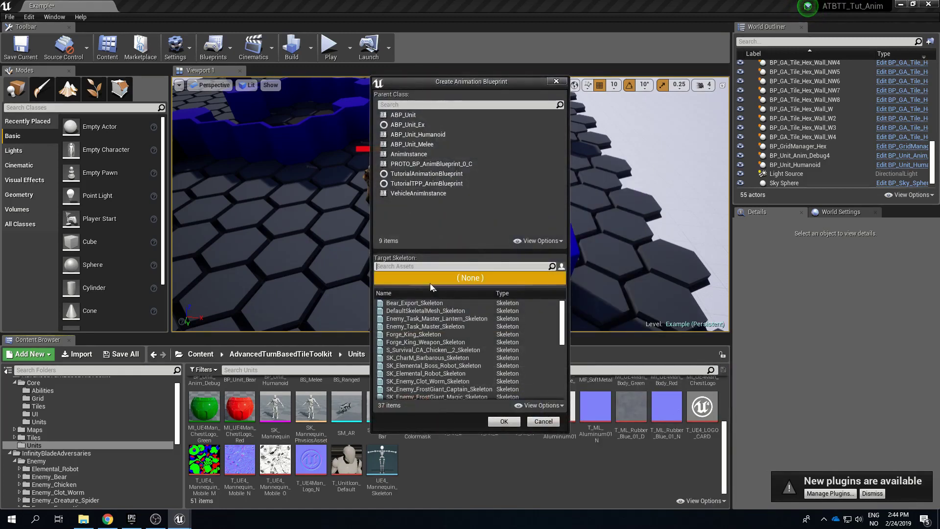
click(420, 266)
click(431, 303)
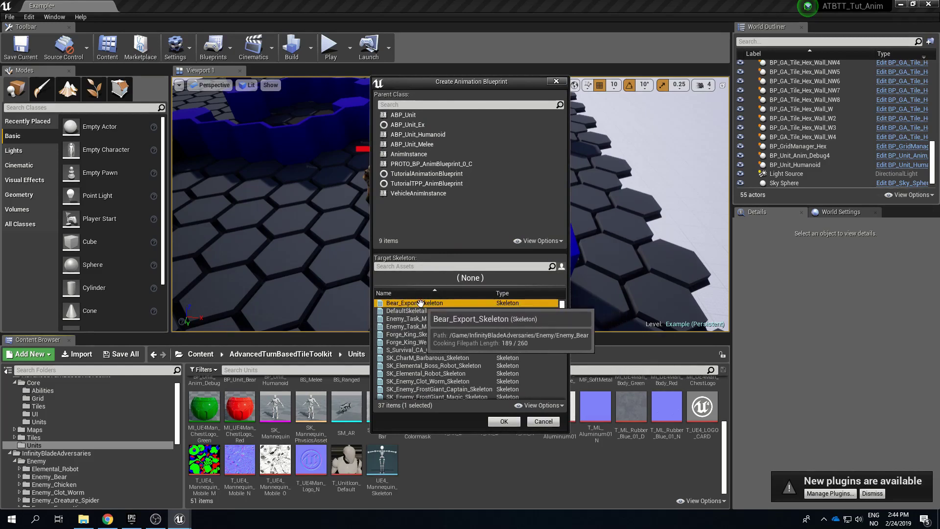
click(504, 422)
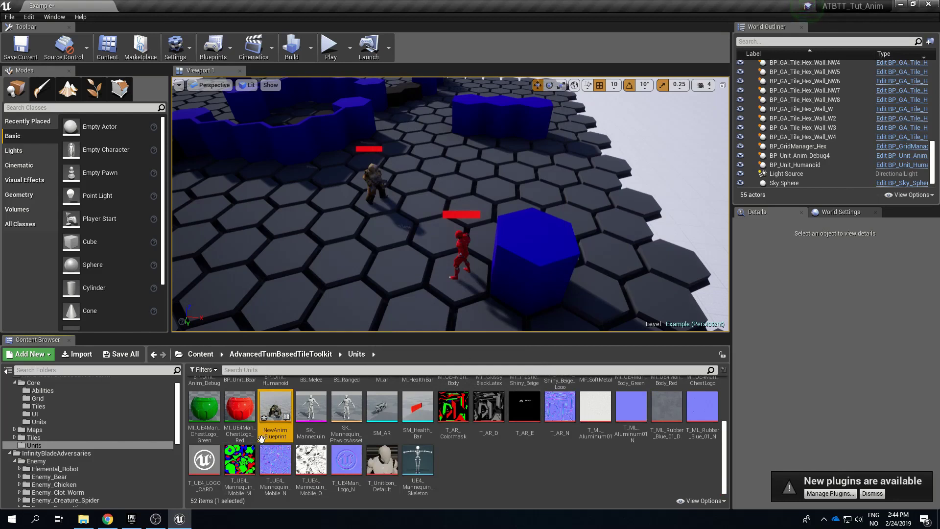
Step: Name the new animation blueprint ABP_Unit_Bear
key(F2)
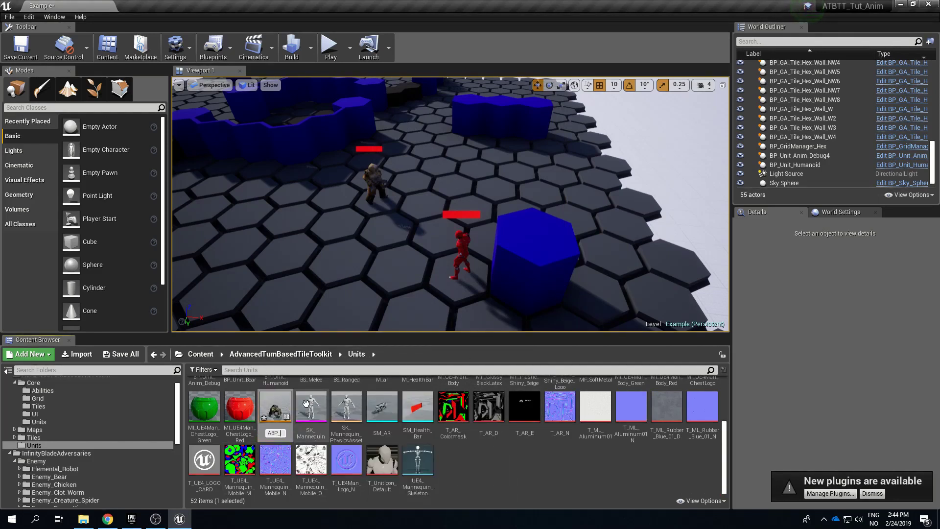
text(ABP_Unit_Bear)
key(Return)
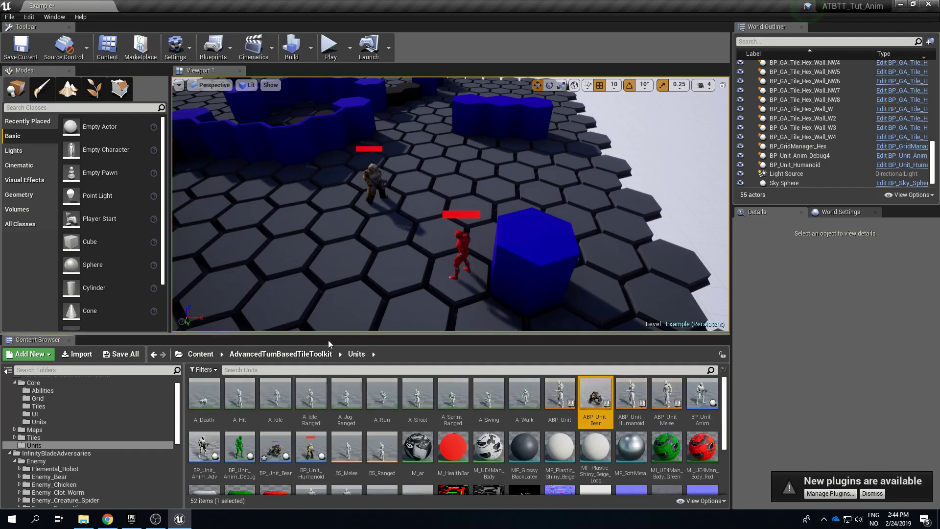
Step: Open ABP_Unit_Bear and dock its editor in the main window, showing the event graph
double_click(595, 394)
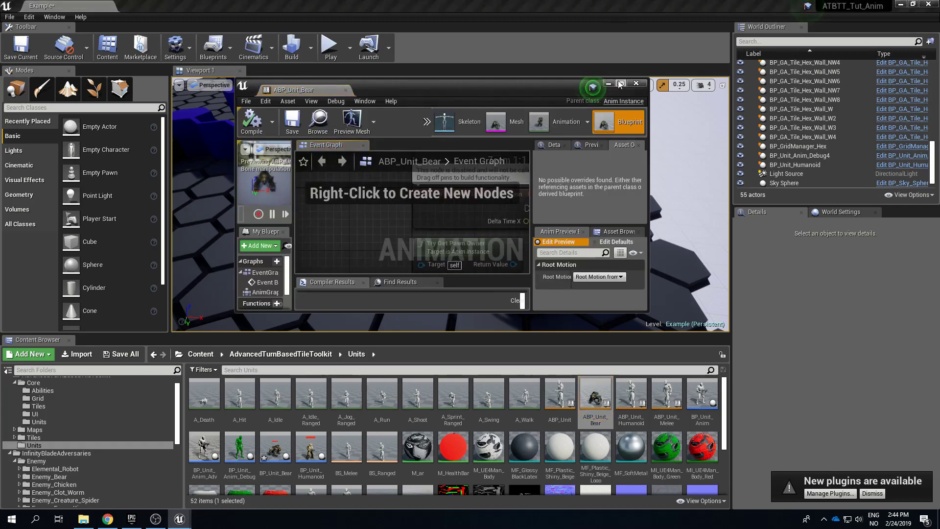
drag(301, 92, 150, 5)
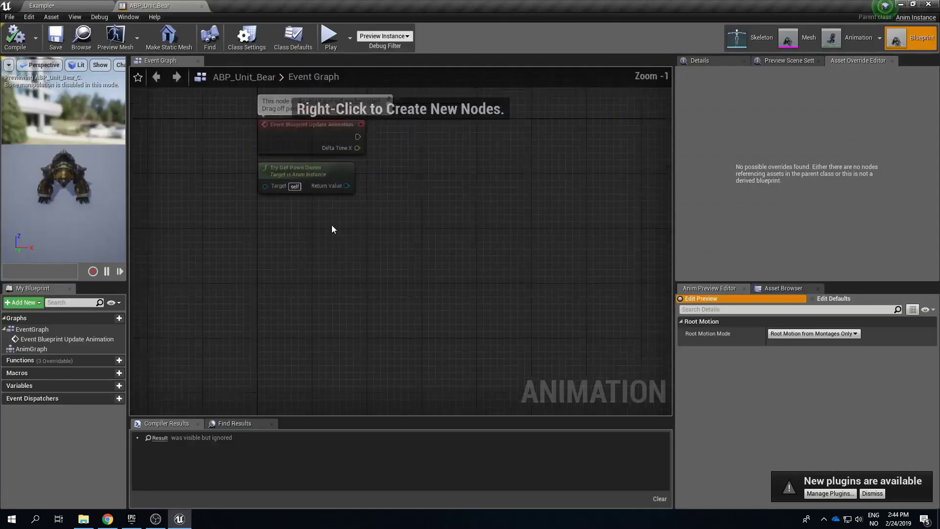
scroll(390, 230, up, 4)
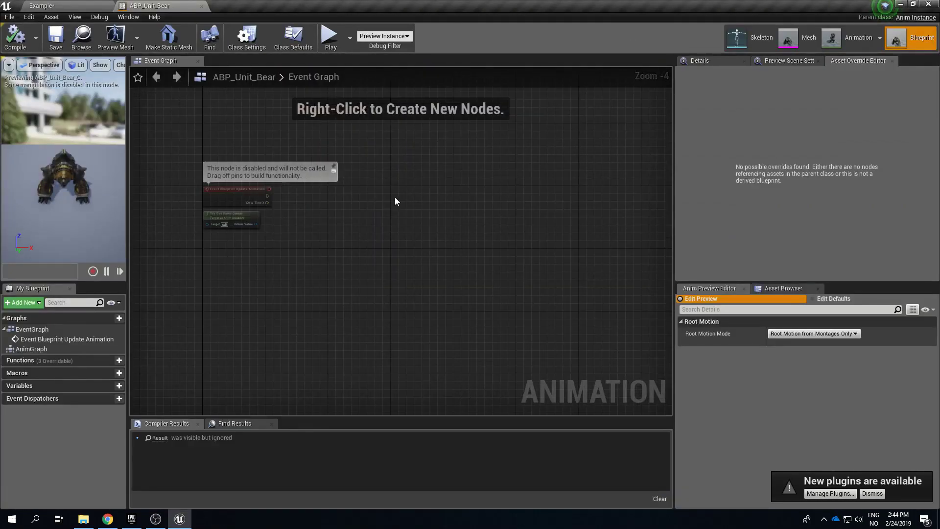
right_drag(395, 199, 442, 204)
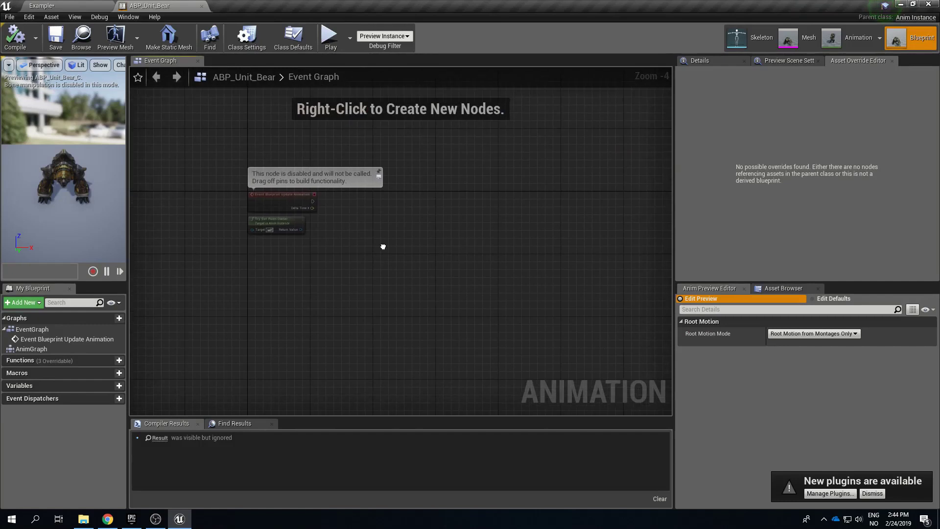
Step: Open the ABP_Unit animation blueprint and copy all nodes of its event graph
click(62, 4)
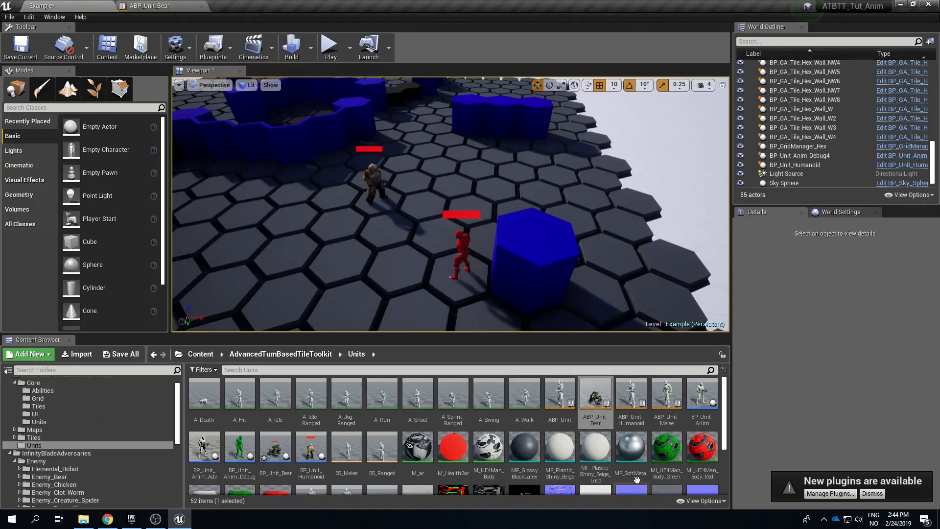
double_click(557, 394)
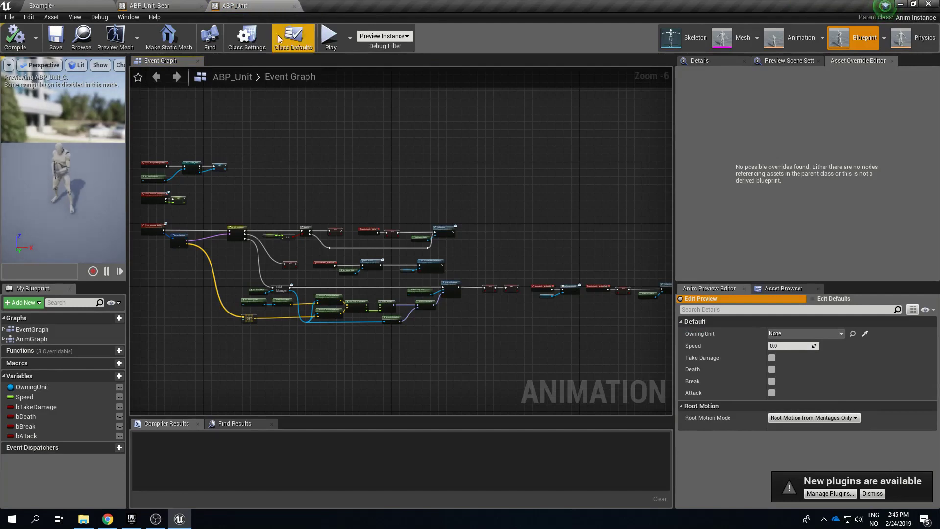
scroll(300, 135, down, 2)
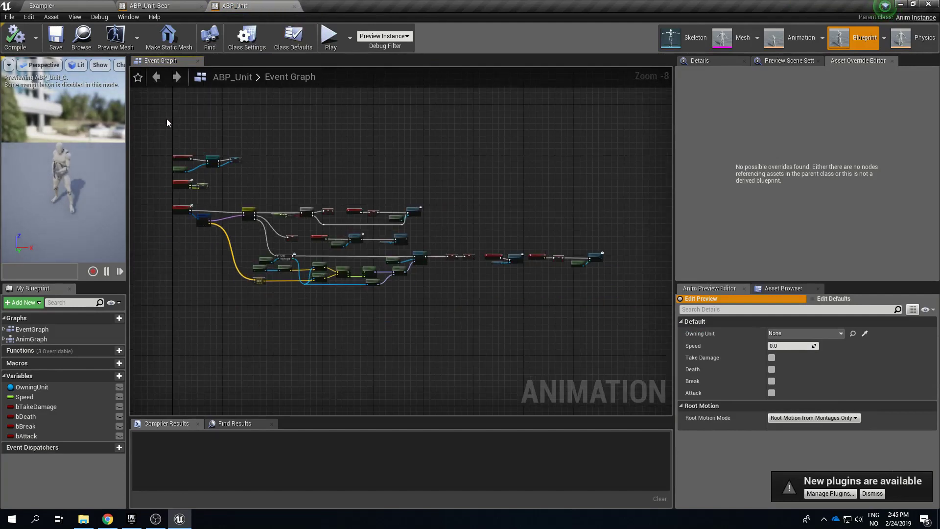
drag(166, 118, 605, 335)
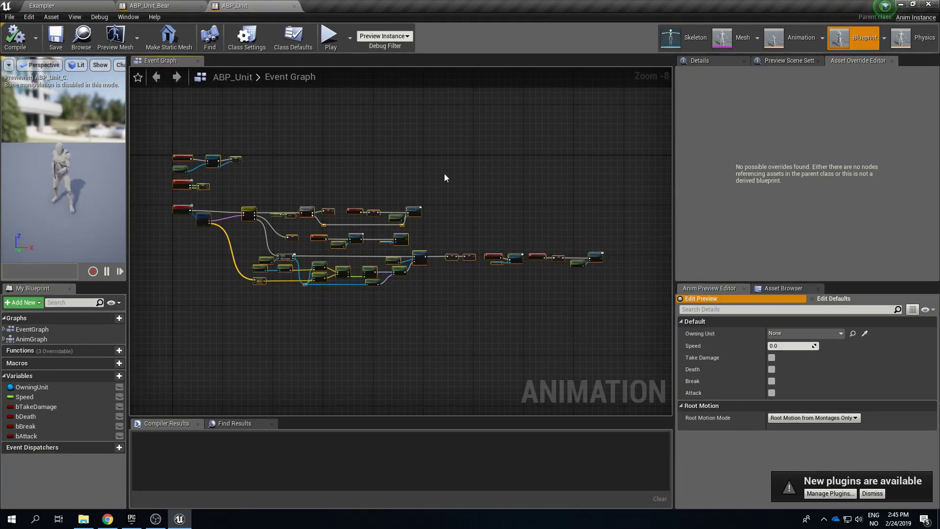
Step: Replace the default nodes in ABP_Unit_Bear's event graph with the nodes copied from ABP_Unit
click(184, 5)
drag(316, 281, 329, 177)
key(Delete)
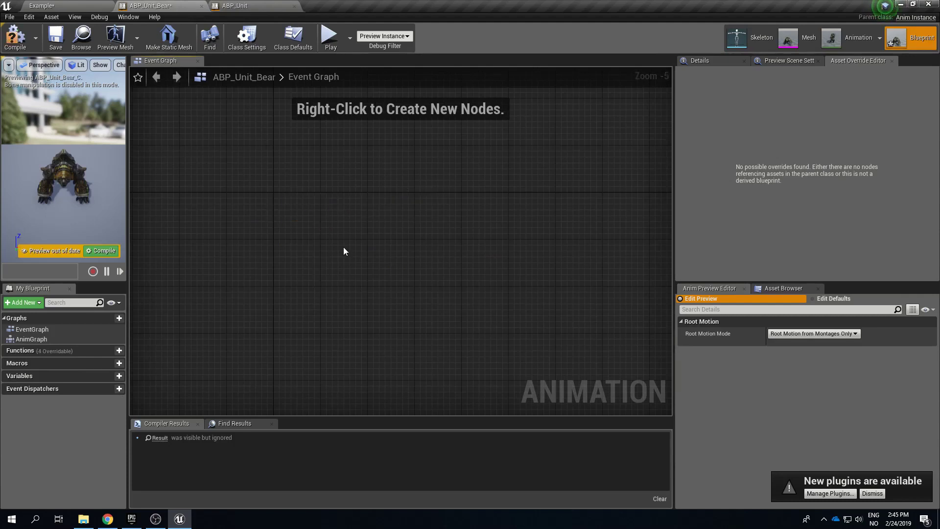
key(ctrl+v)
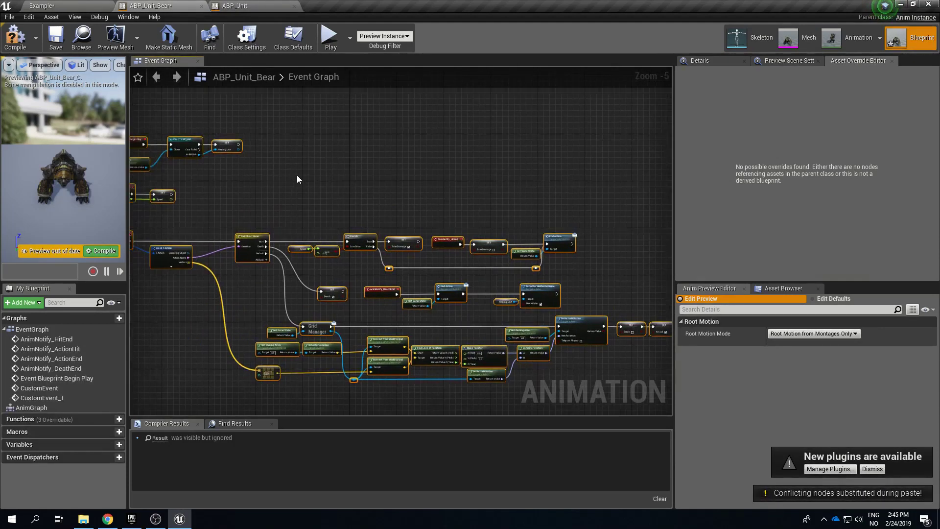
scroll(249, 179, down, 4)
scroll(250, 182, up, 2)
right_drag(269, 157, 360, 214)
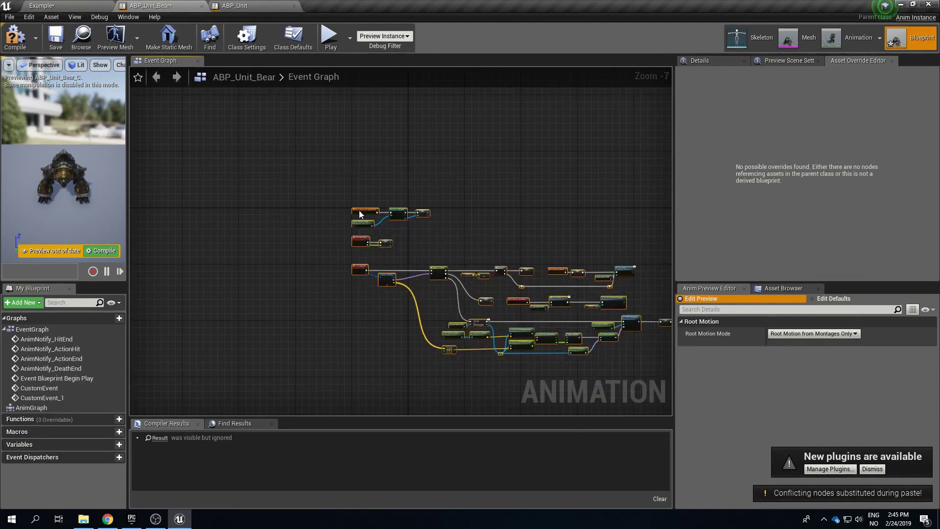
scroll(538, 227, up, 3)
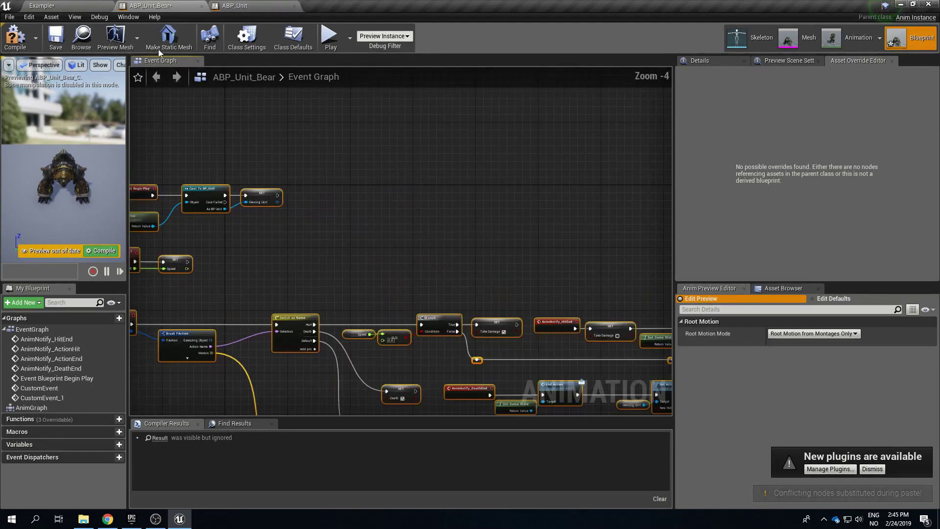
Step: Compile ABP_Unit_Bear and check the pasted event graph nodes for errors
click(19, 38)
right_drag(381, 228, 445, 168)
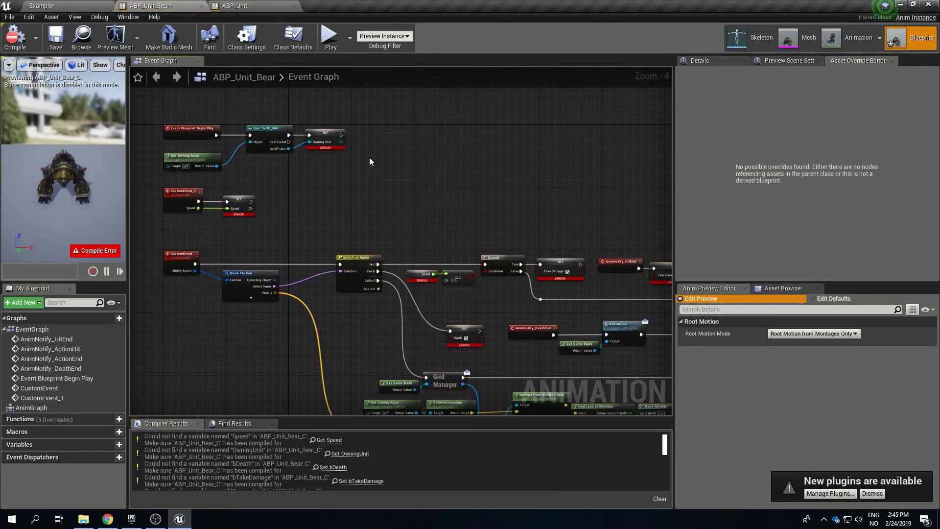
right_drag(292, 181, 381, 205)
scroll(344, 197, up, 4)
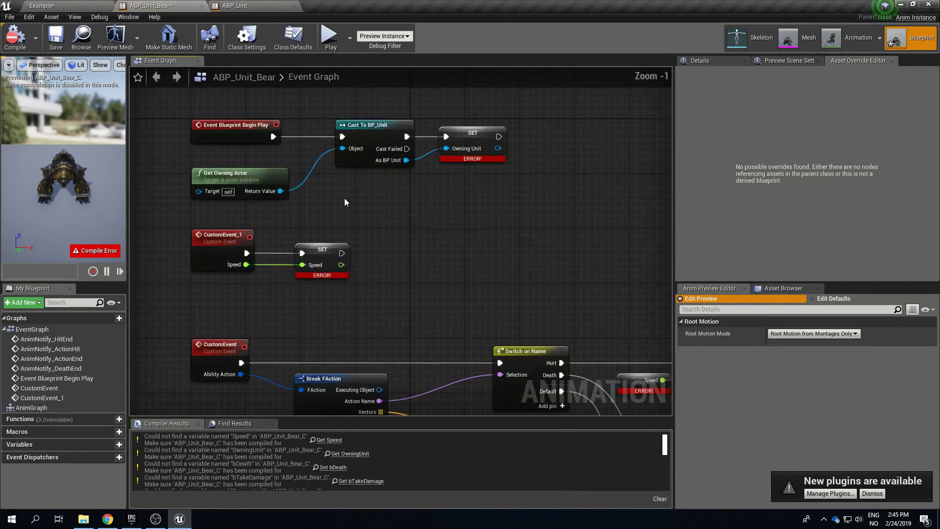
right_drag(283, 186, 300, 195)
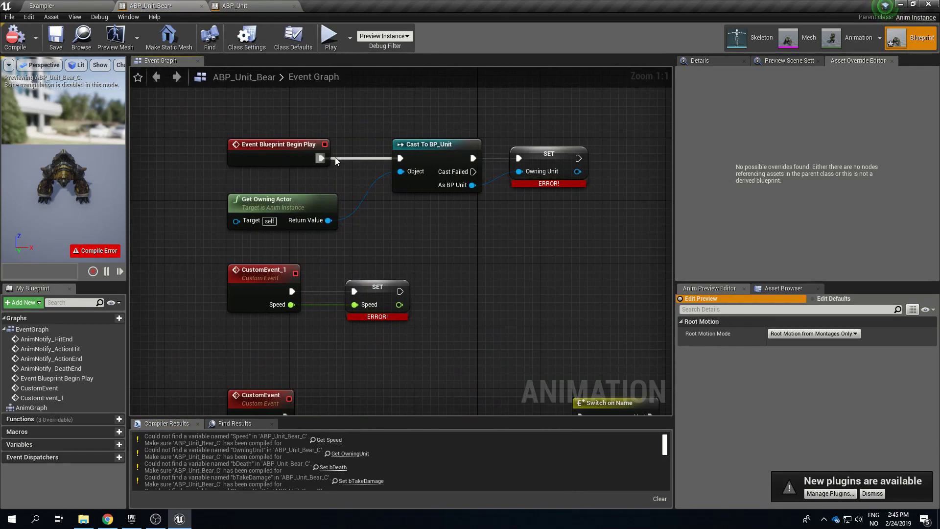
Step: Create the missing OwningUnit and Speed variables from their SET nodes in the event graph
drag(568, 243, 513, 140)
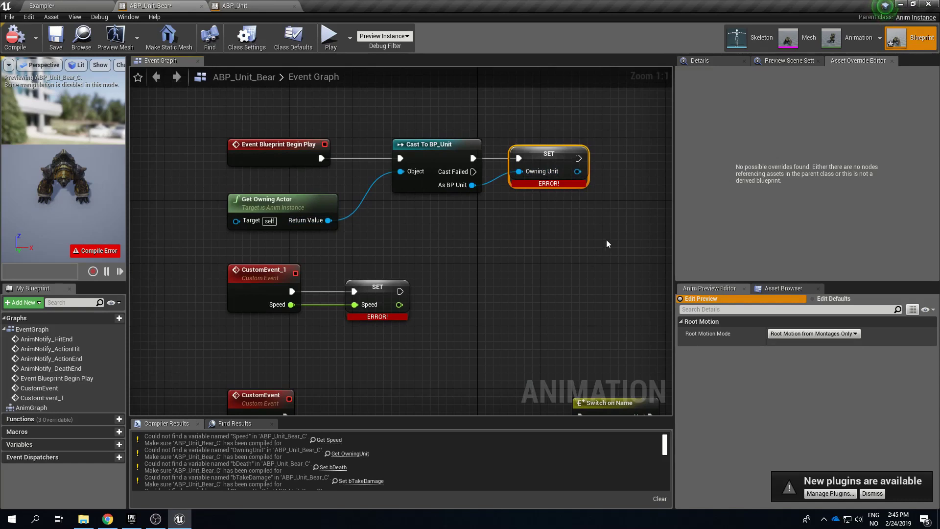
right_drag(546, 240, 503, 235)
click(504, 234)
click(513, 149)
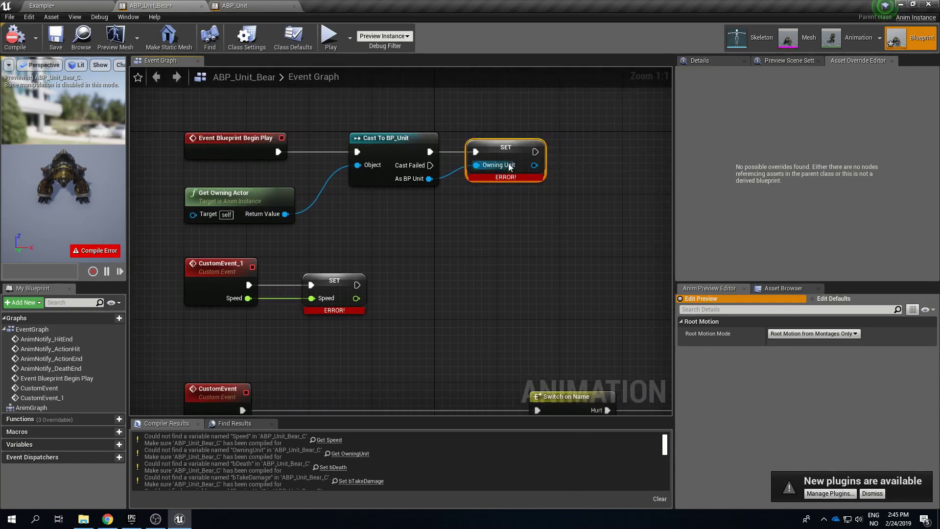
right_click(506, 148)
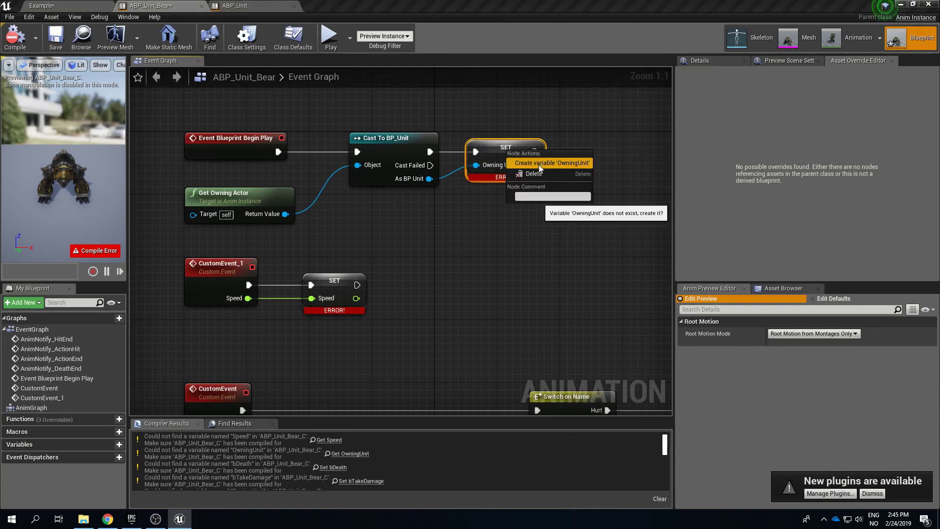
click(538, 165)
right_drag(440, 289, 433, 225)
right_click(338, 219)
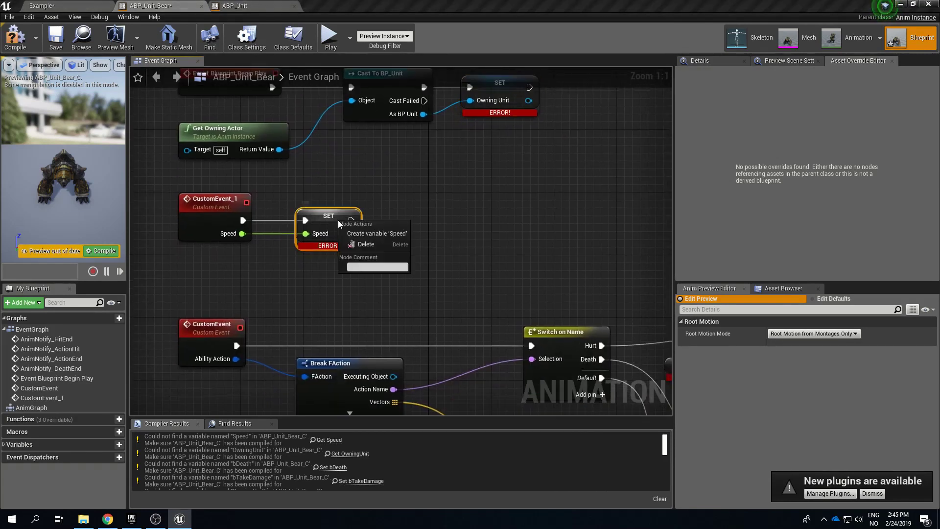
click(357, 236)
Step: Create the missing bTakeDamage and bDeath variables from the Take Damage and Death SET nodes
right_drag(387, 262, 363, 175)
scroll(363, 174, down, 3)
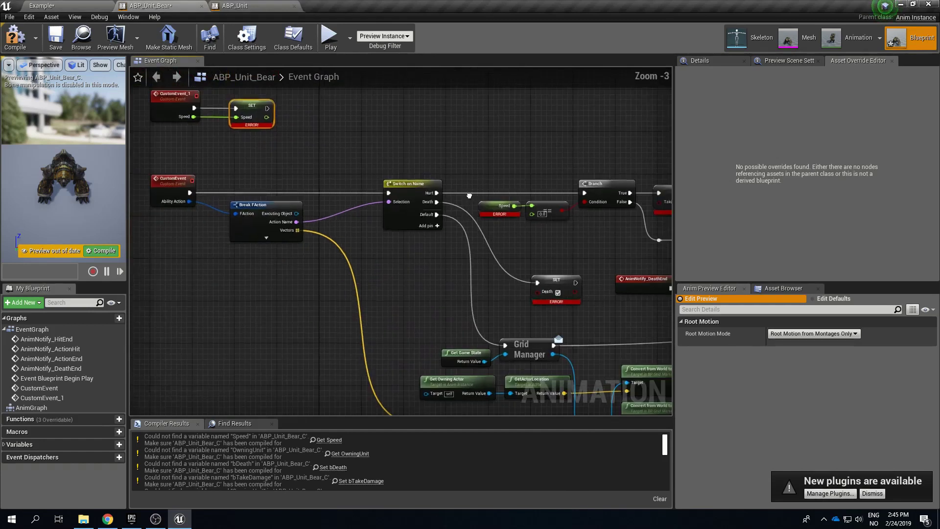
right_drag(469, 195, 302, 207)
scroll(582, 240, up, 1)
right_drag(587, 241, 512, 233)
scroll(512, 233, up, 1)
right_click(426, 182)
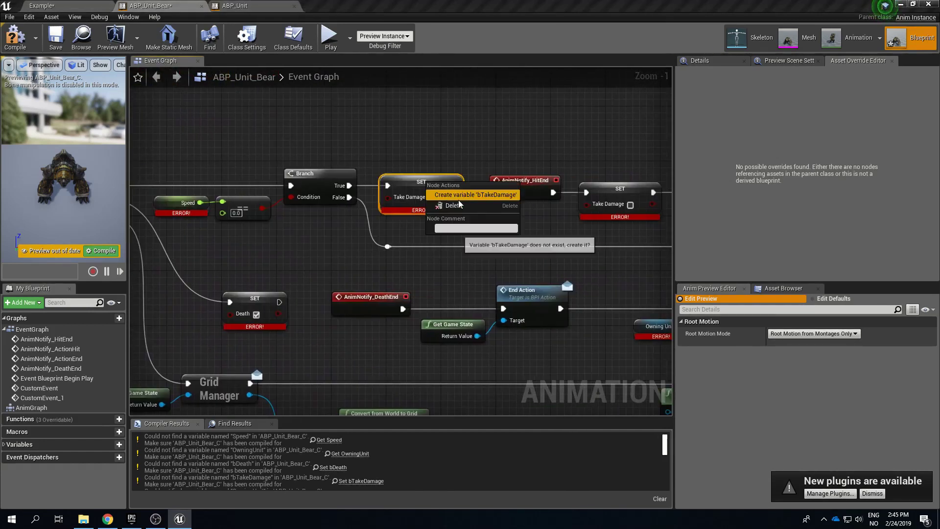
click(459, 196)
right_click(257, 300)
click(277, 310)
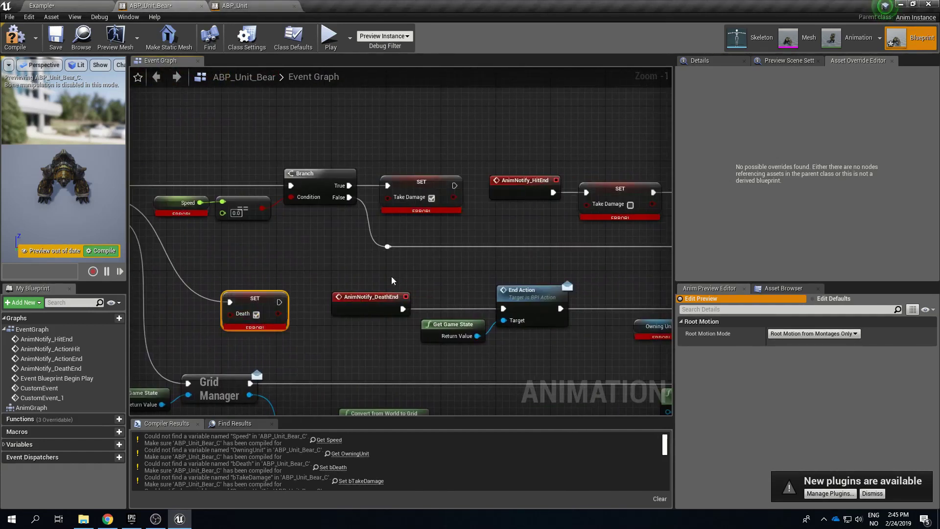
right_click(629, 195)
click(651, 209)
Step: Create the missing bBreak variable from the Break SET node following SetActorRotation
right_drag(482, 264, 287, 180)
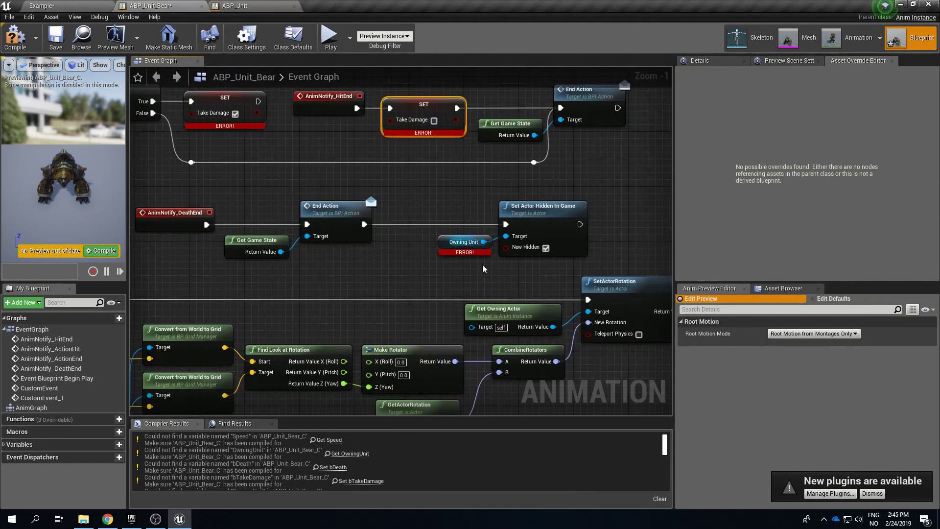
scroll(483, 267, down, 1)
right_drag(489, 283, 357, 196)
right_drag(548, 196, 292, 200)
scroll(292, 200, up, 2)
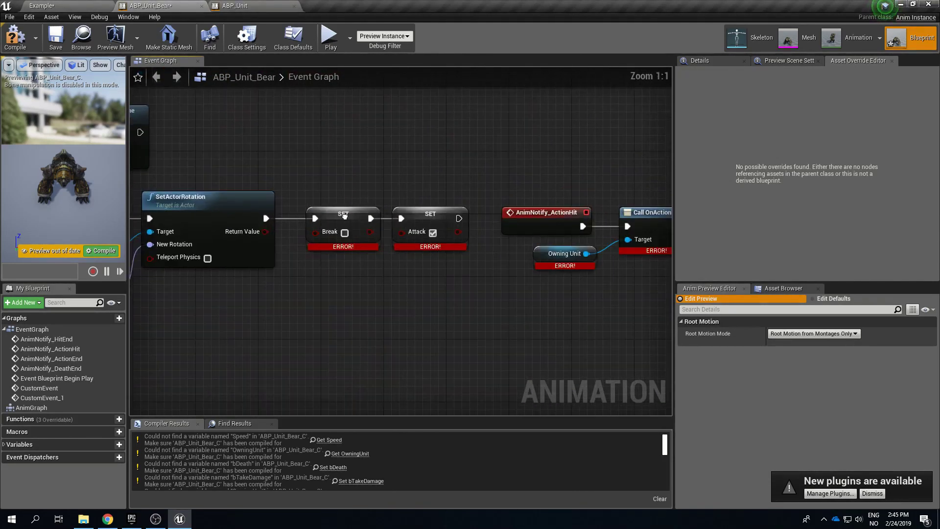
right_click(344, 216)
click(359, 230)
right_drag(561, 233, 260, 221)
right_drag(474, 222, 214, 206)
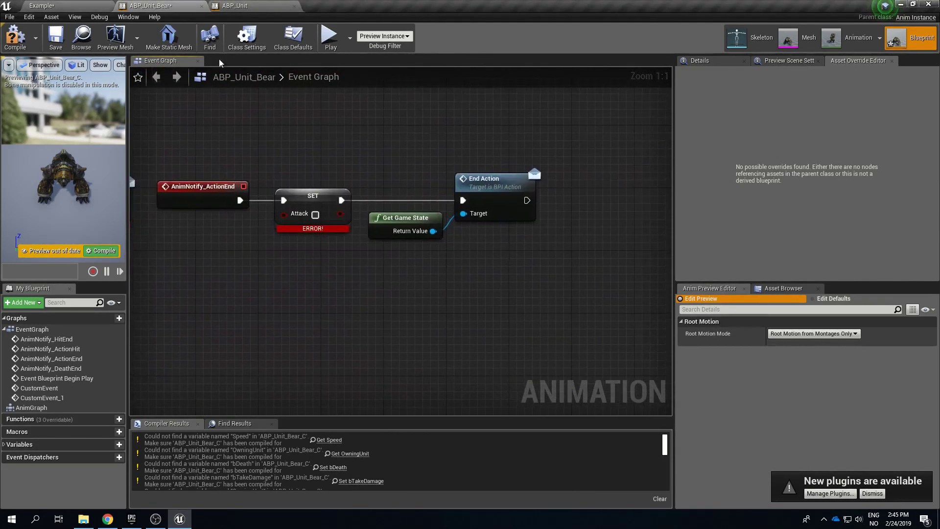
Step: Create the missing bAttack variable from the Attack SET node following AnimNotify_ActionEnd, and compile the blueprint
click(15, 37)
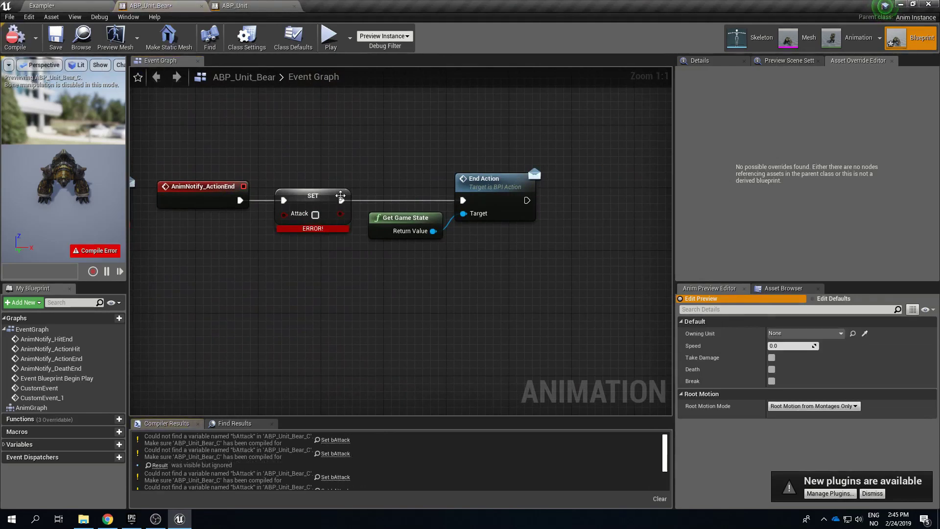
right_click(340, 195)
click(358, 235)
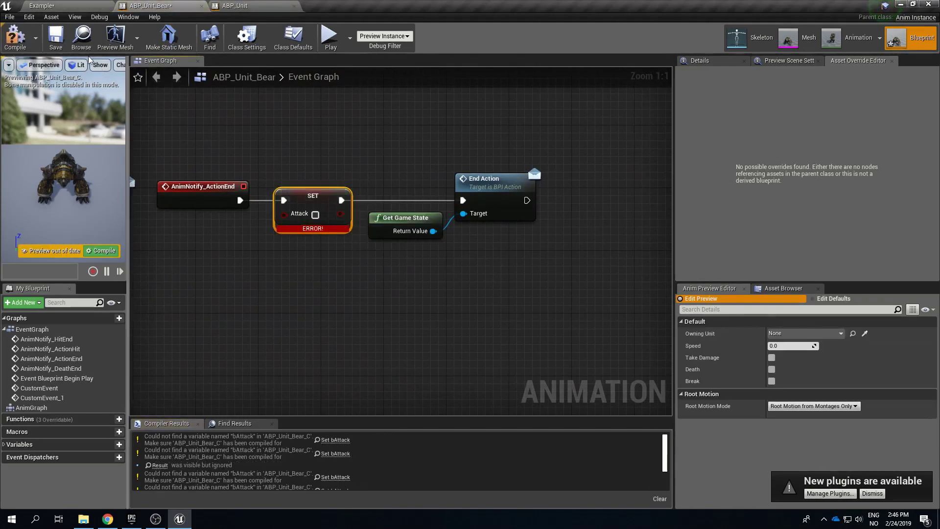
click(16, 37)
Step: Review the pasted event graph of ABP_Unit_Bear, examining the CustomEvent_1 and CustomEvent nodes below Event Blueprint Begin Play
scroll(295, 131, down, 5)
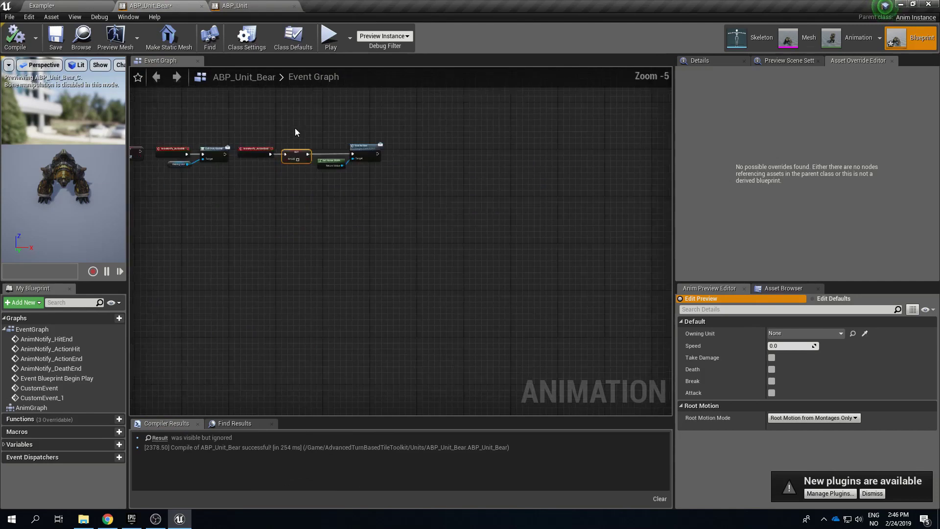
scroll(343, 171, down, 3)
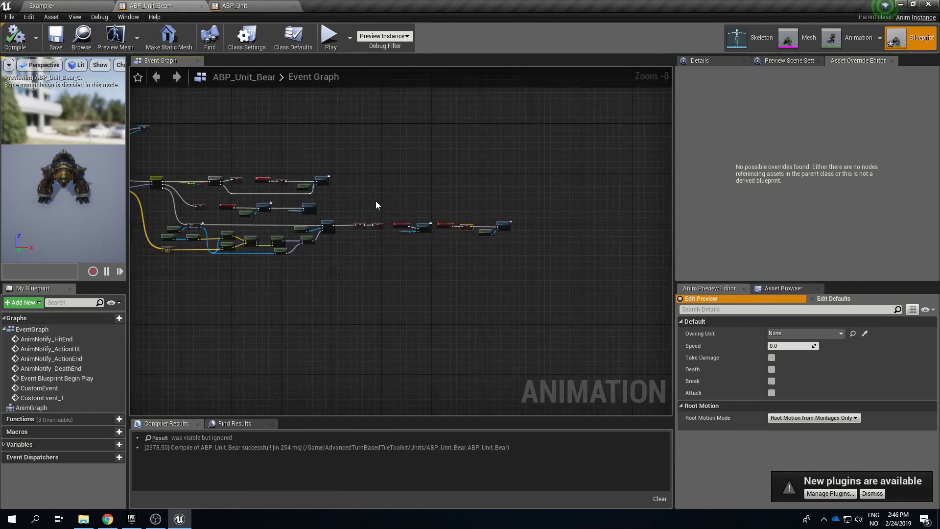
right_drag(279, 201, 560, 224)
right_drag(488, 136, 455, 200)
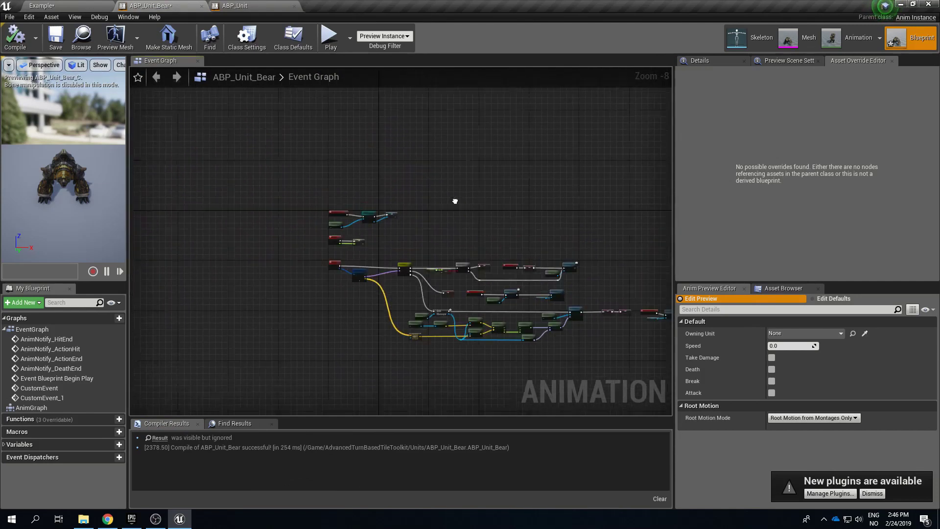
scroll(340, 231, up, 4)
scroll(369, 307, up, 4)
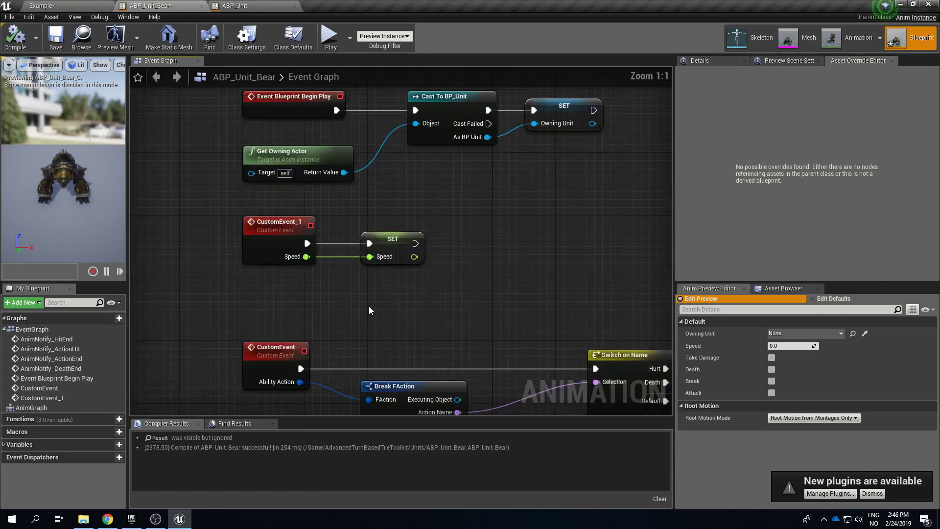
right_drag(369, 306, 360, 289)
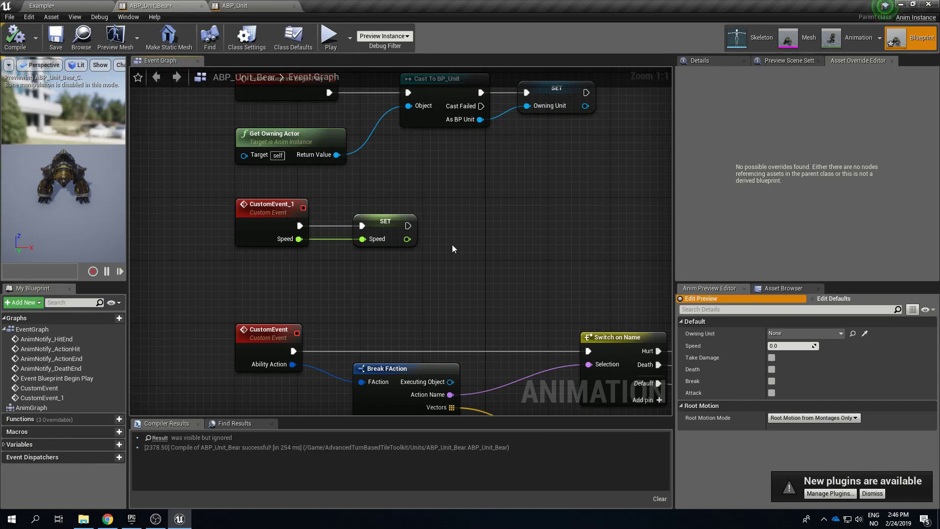
right_drag(452, 248, 379, 308)
drag(249, 322, 262, 262)
click(200, 315)
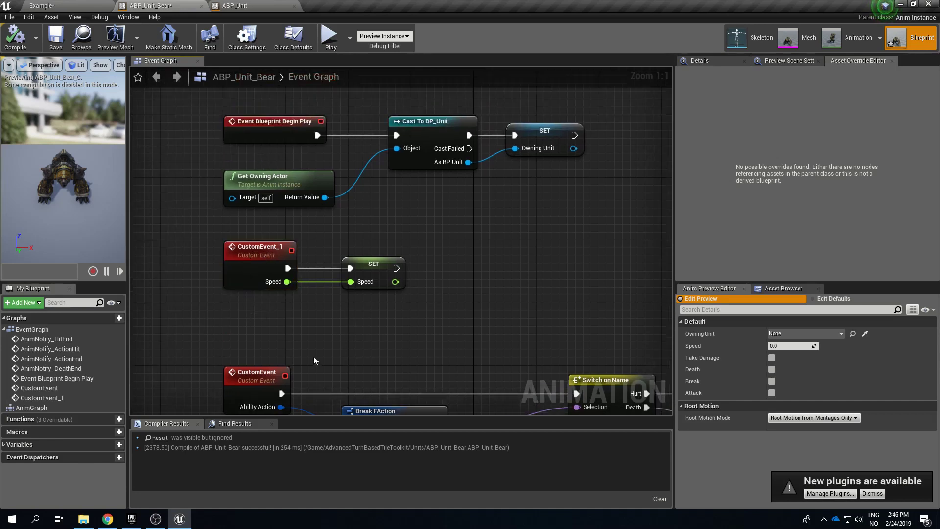
right_drag(313, 355, 288, 304)
drag(220, 289, 243, 196)
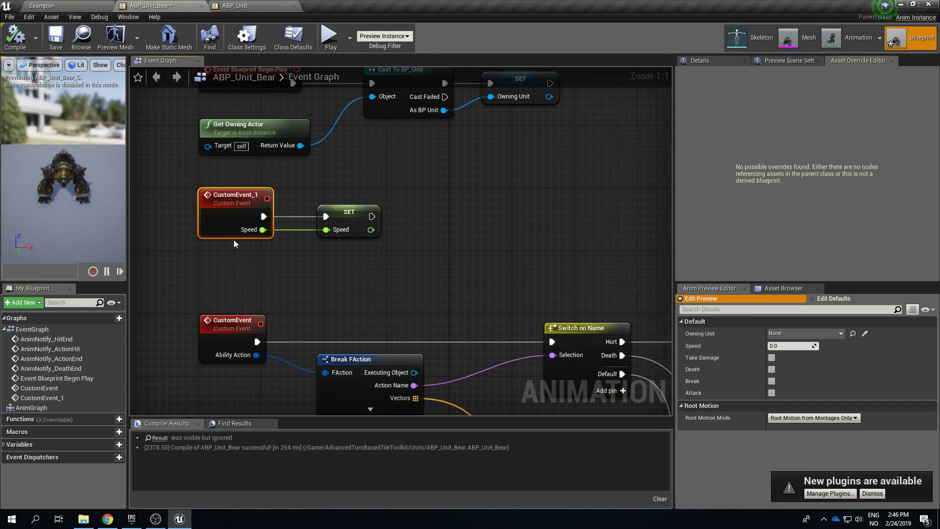
Step: Compare the bear's custom events with the Event Animate Movement and Event Animate Ability nodes in ABP_Unit
click(235, 6)
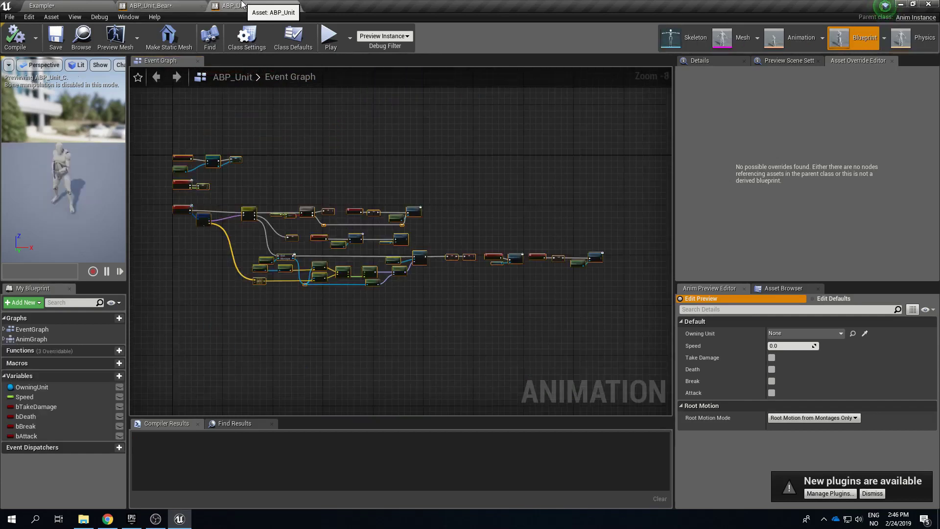
scroll(222, 220, up, 3)
scroll(221, 224, up, 5)
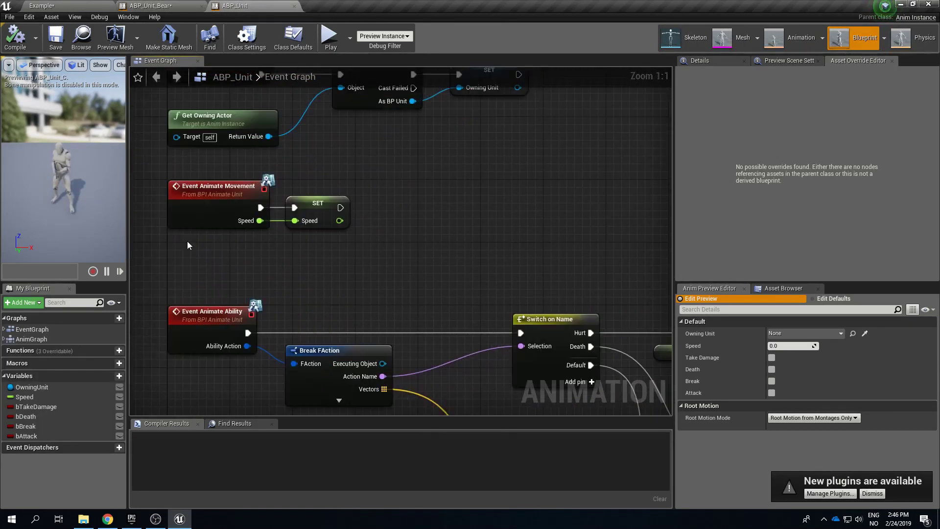
click(178, 5)
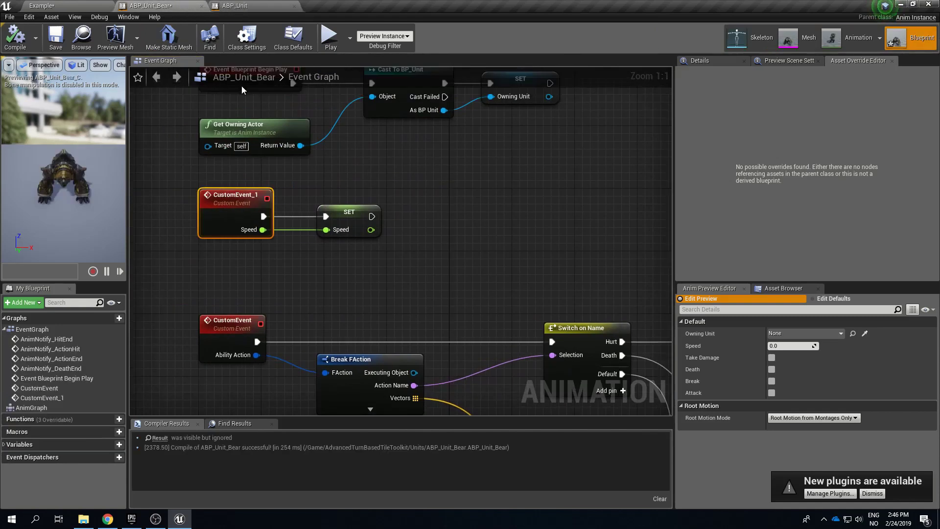
click(261, 5)
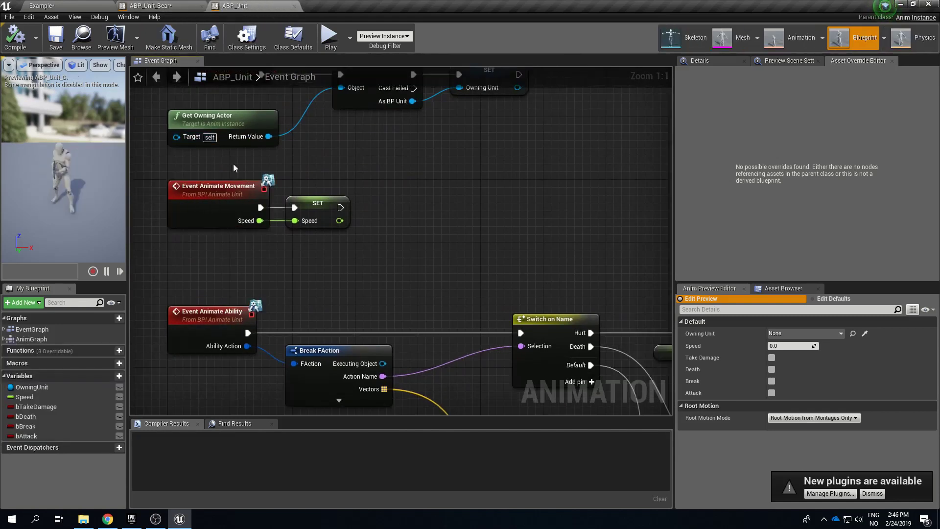
right_drag(233, 164, 330, 217)
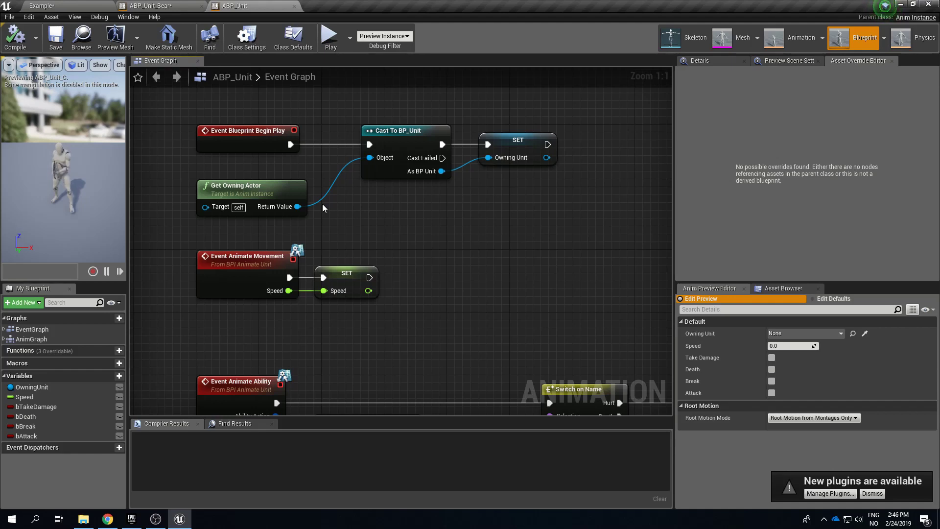
click(248, 277)
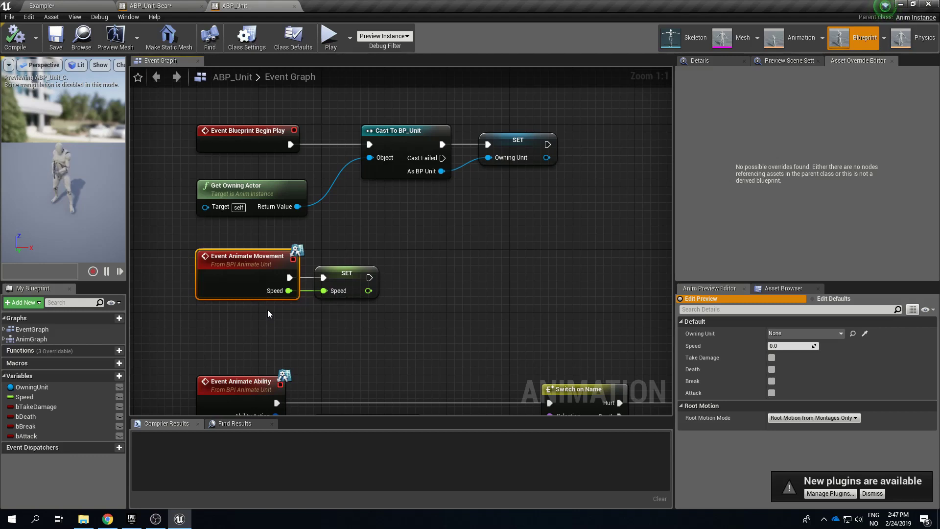
right_drag(267, 310, 258, 258)
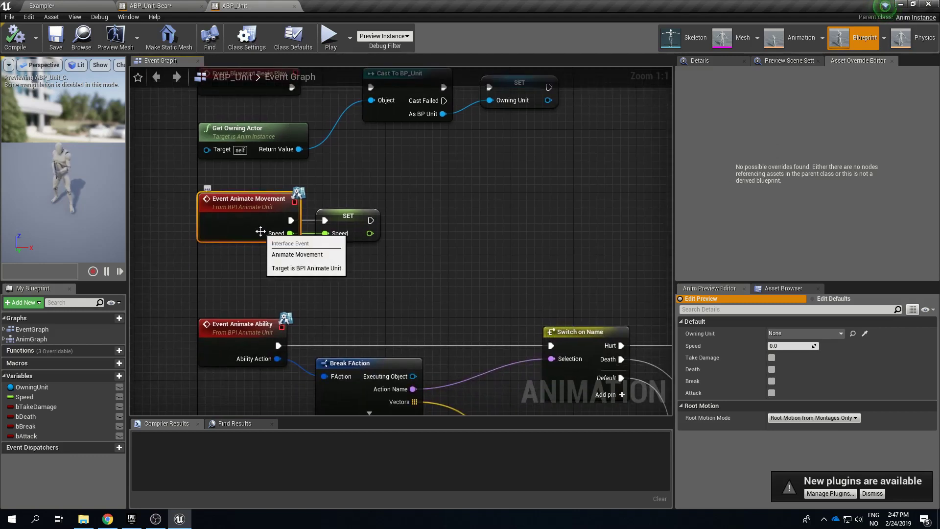
Step: Check ABP_Unit's implemented interfaces, and add the BPI_AnimateUnit interface to ABP_Unit_Bear's class settings and compile
click(184, 4)
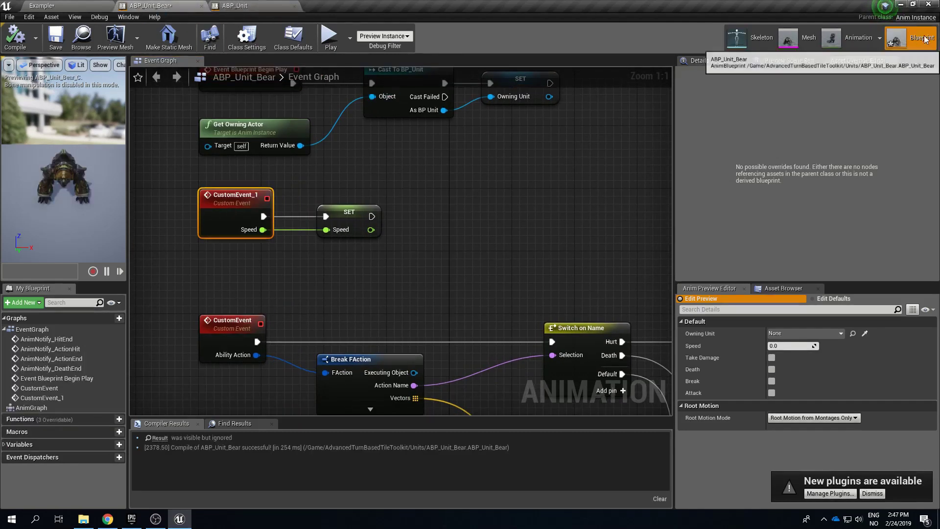
click(709, 64)
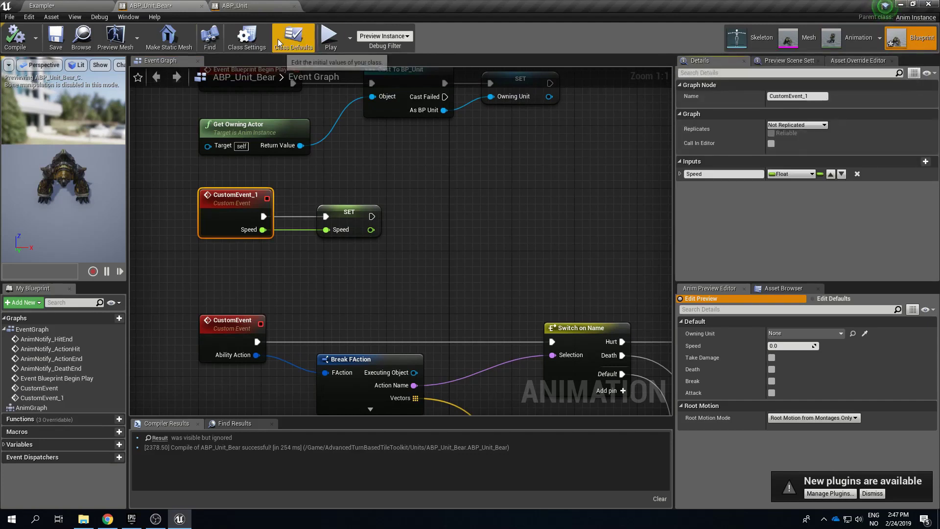
click(249, 39)
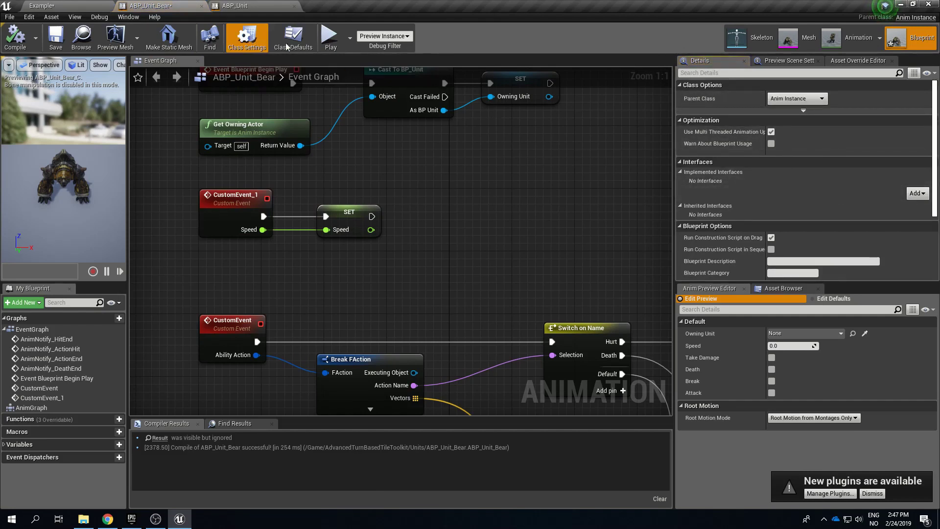
click(248, 5)
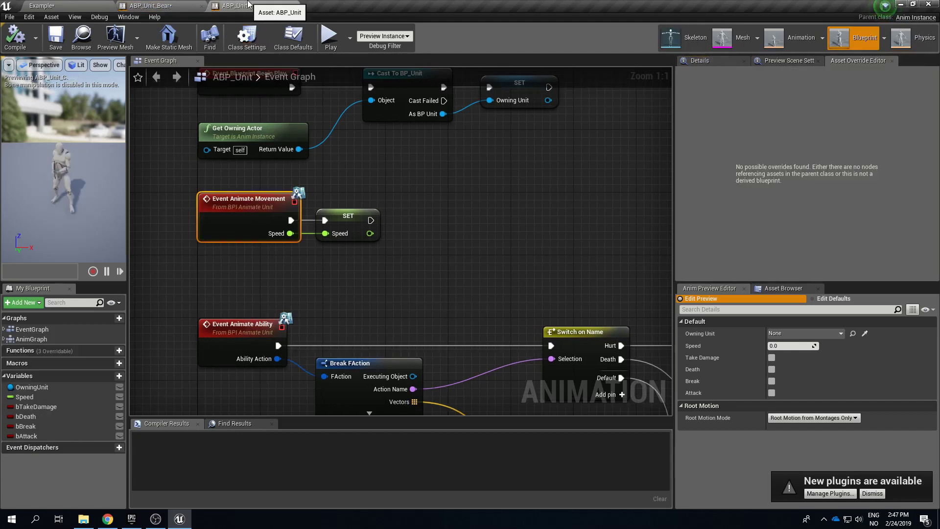
click(250, 39)
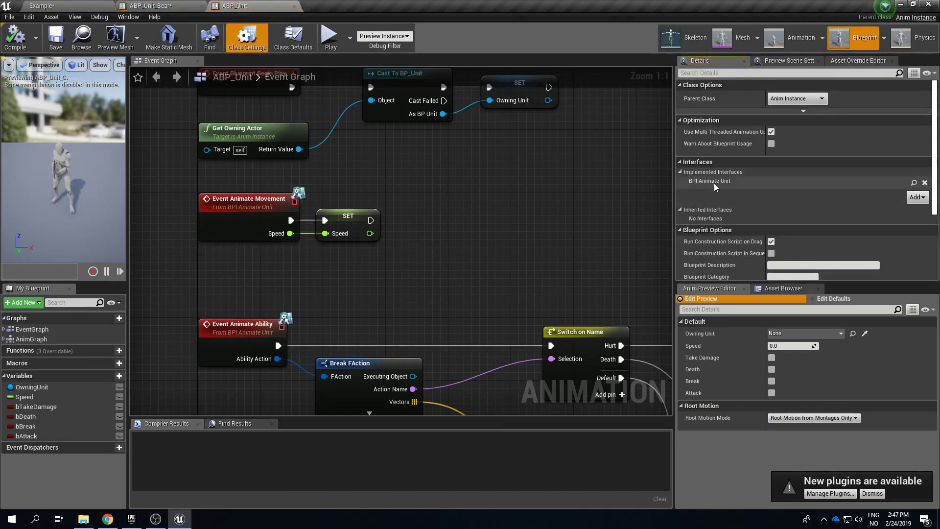
click(162, 5)
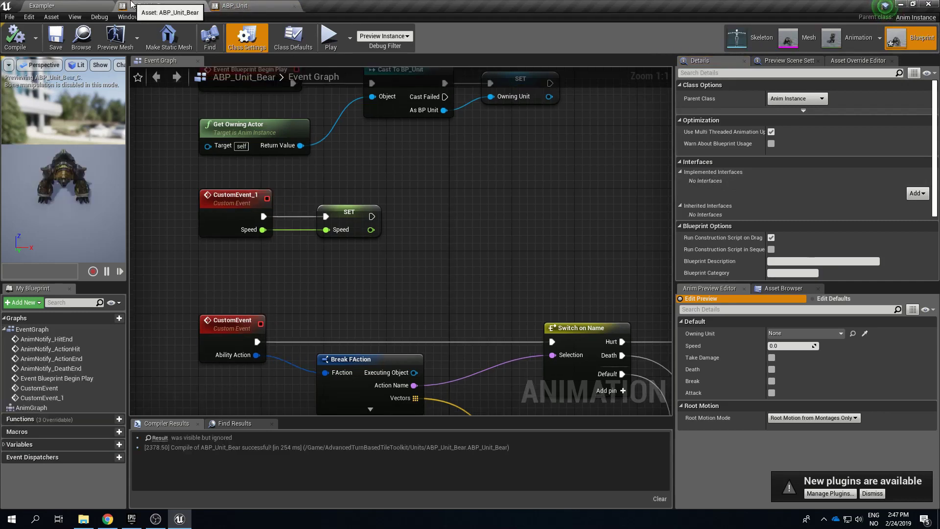
click(917, 195)
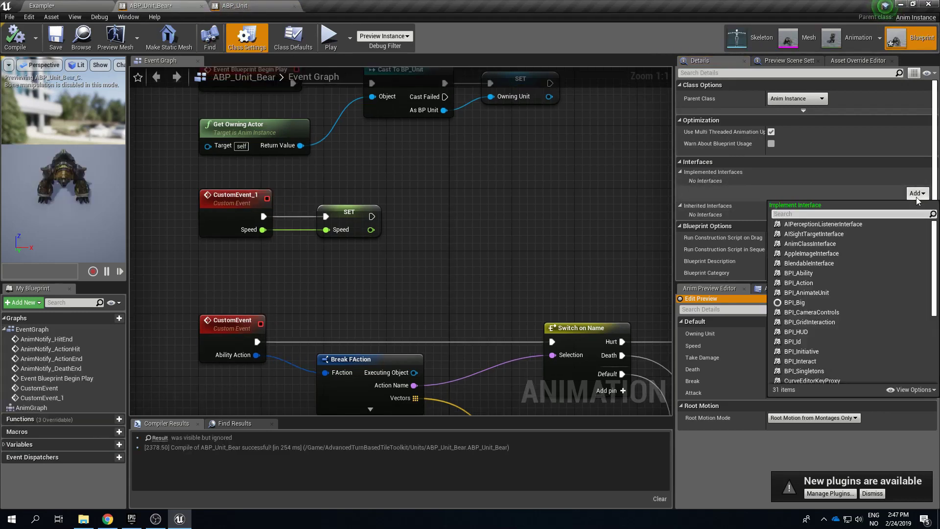
text(ani)
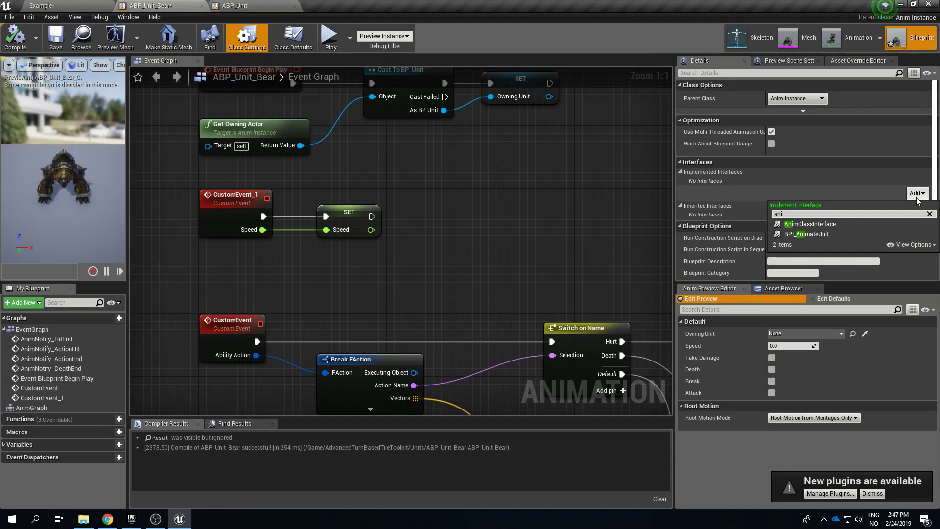
click(808, 234)
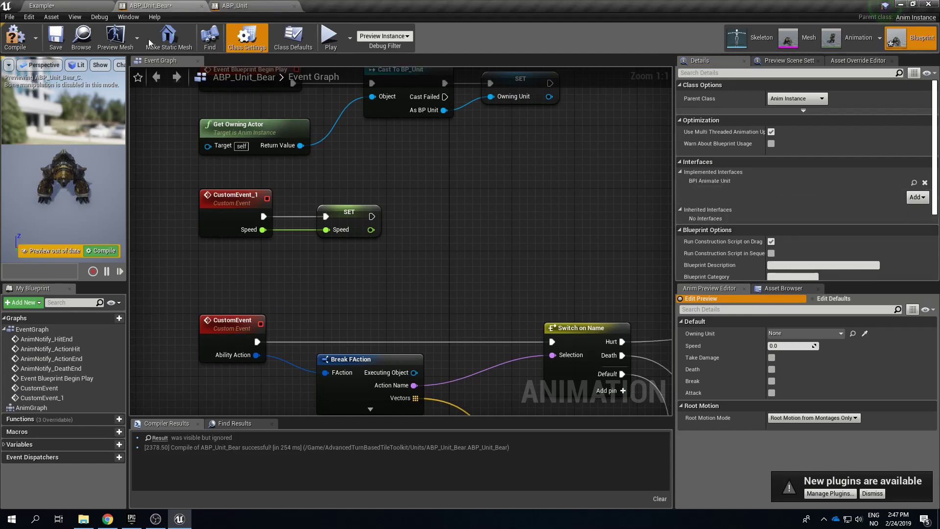
click(30, 46)
Step: Add an Event Animate Movement node to the ABP_Unit_Bear event graph near the Speed SET node
right_drag(447, 167, 546, 155)
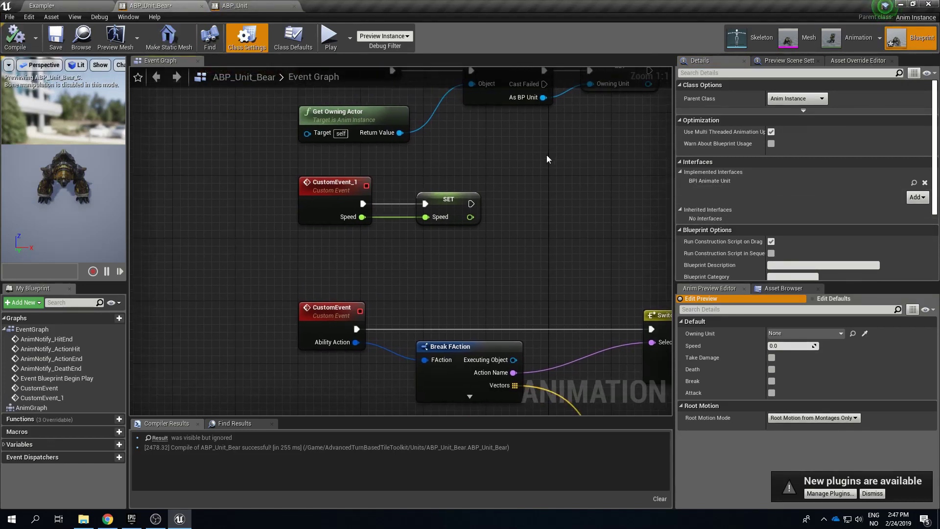
click(245, 6)
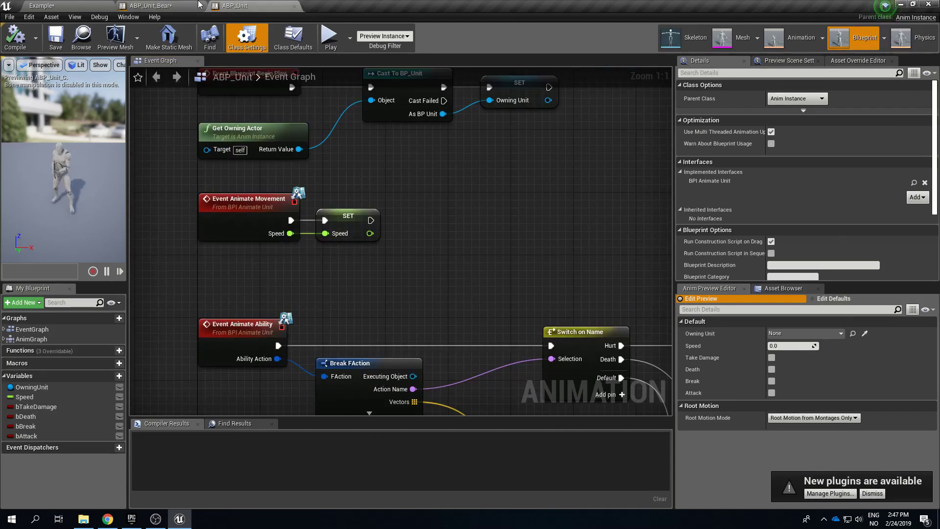
click(162, 5)
right_drag(570, 181, 536, 156)
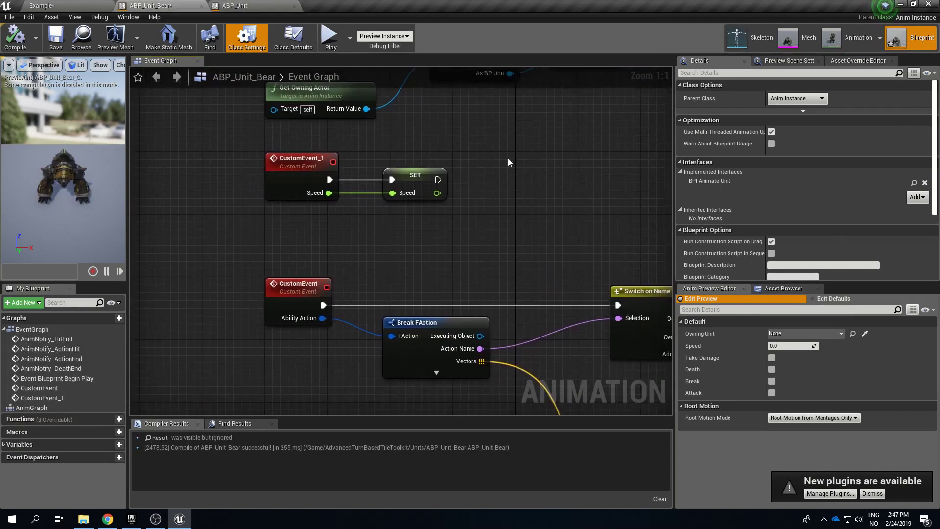
right_click(514, 122)
text(anima)
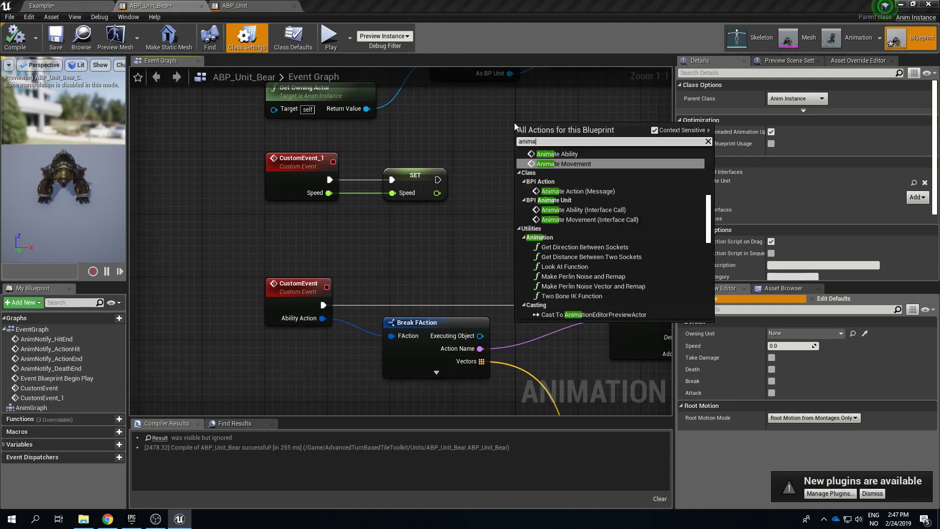
text(t)
scroll(653, 166, up, 4)
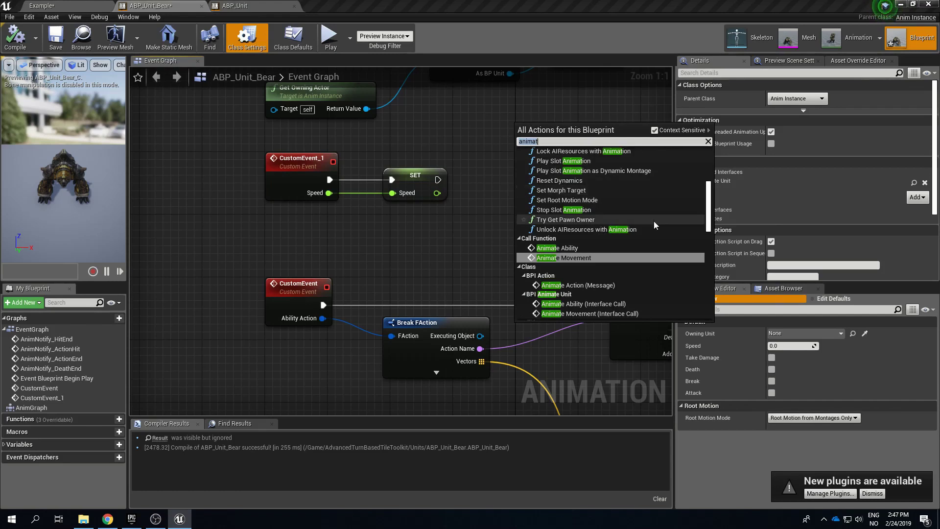
scroll(647, 215, up, 6)
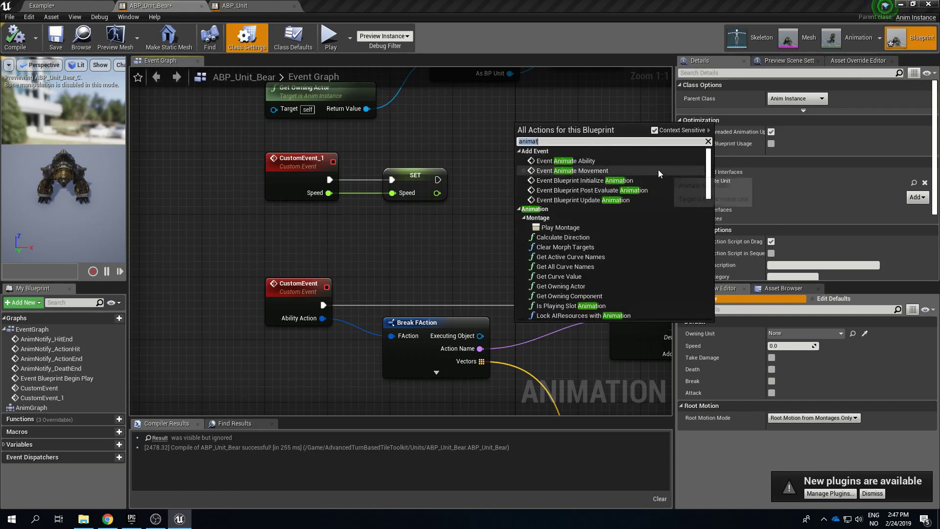
click(616, 169)
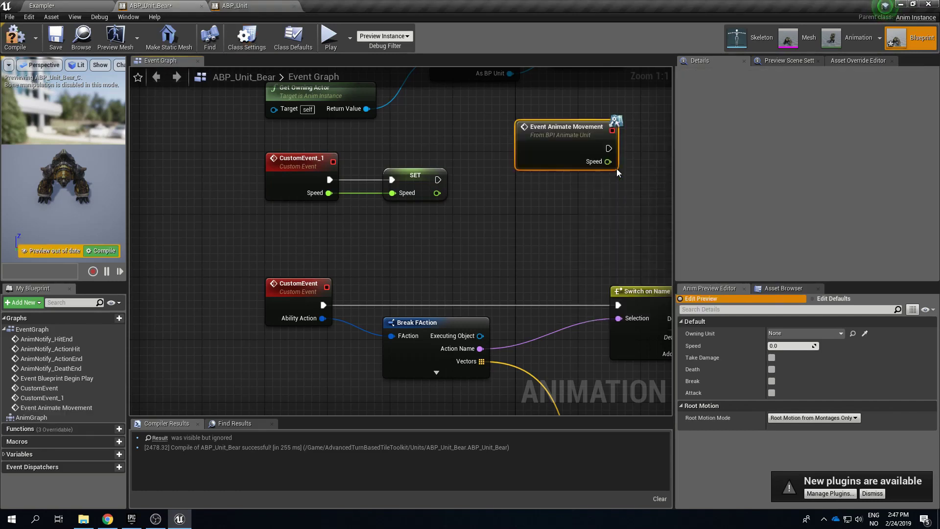
Step: Replace CustomEvent_1 with Event Animate Movement, wiring its execution and Speed outputs into the Speed SET node
drag(558, 147, 392, 184)
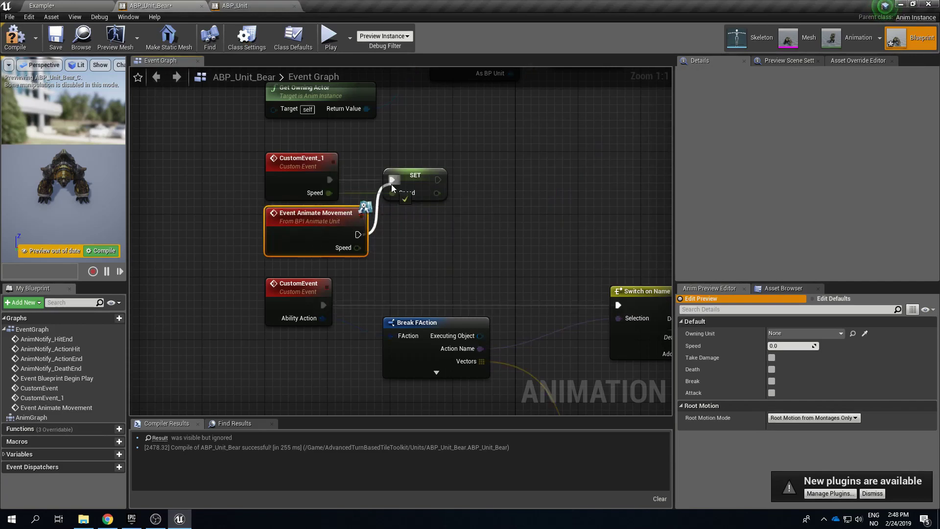
drag(358, 248, 398, 193)
click(312, 159)
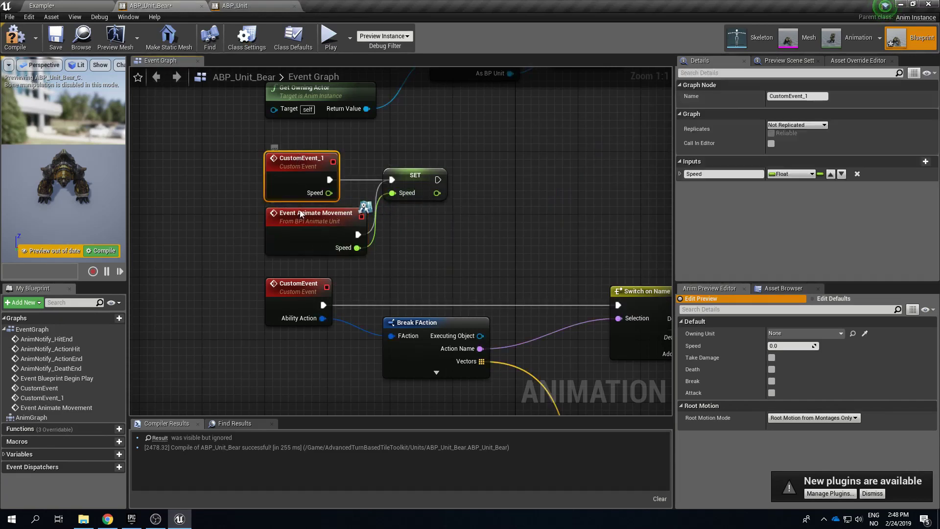
key(Delete)
drag(306, 240, 307, 190)
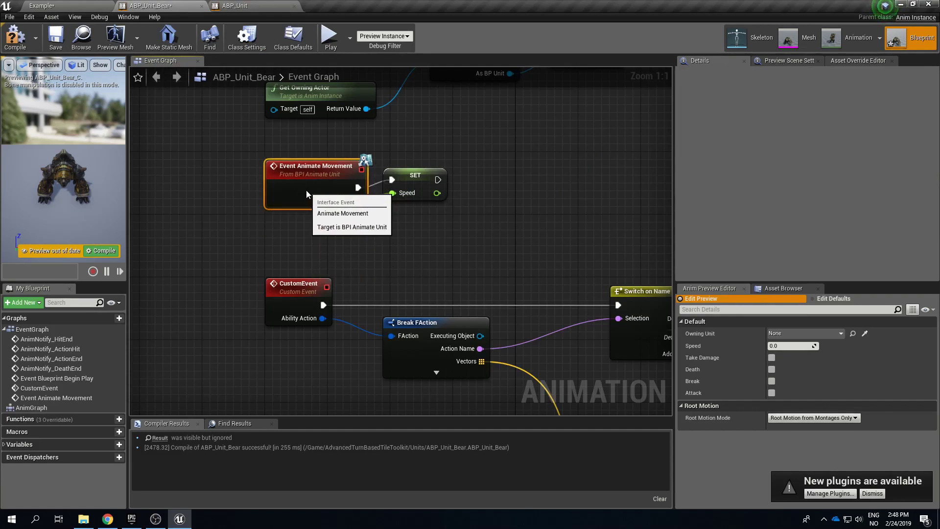
Step: Copy the Event Animate Ability node from ABP_Unit into the ABP_Unit_Bear event graph
click(239, 6)
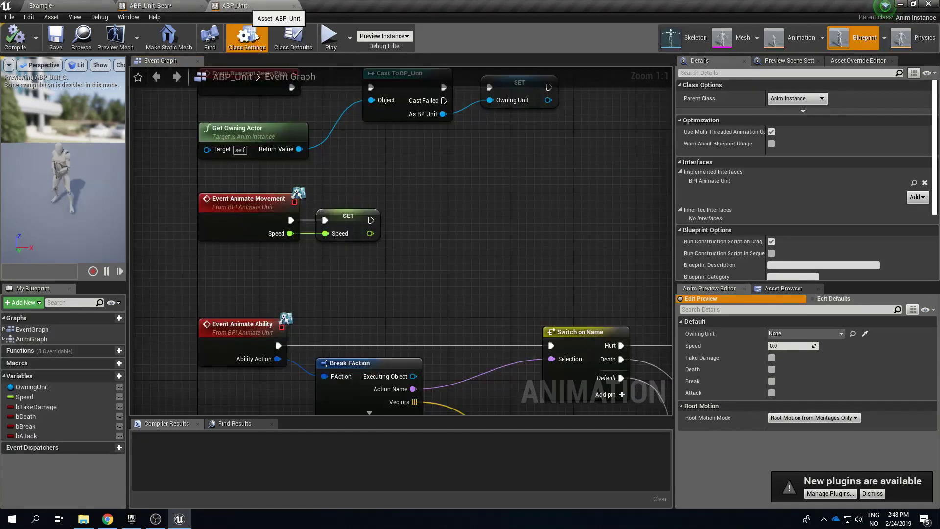
right_drag(254, 272, 263, 198)
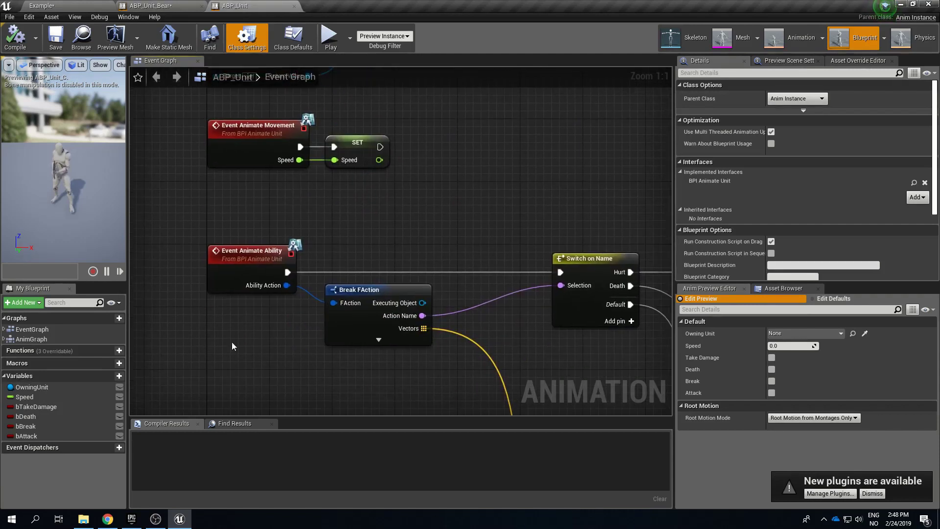
right_click(261, 260)
click(215, 239)
click(151, 6)
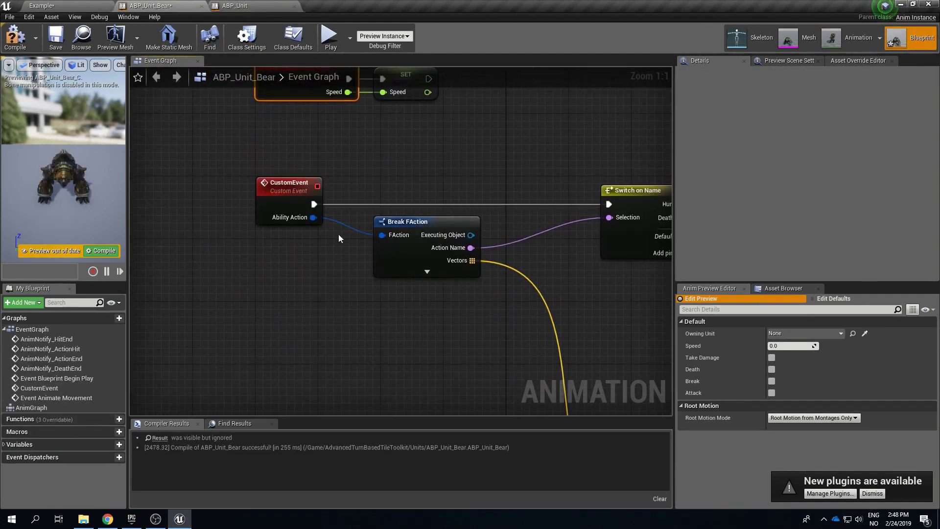
key(ctrl+v)
Step: Replace CustomEvent with Event Animate Ability, wiring it to Switch on Name and Break FAction, and compile ABP_Unit_Bear
drag(320, 322, 609, 204)
drag(319, 335, 390, 246)
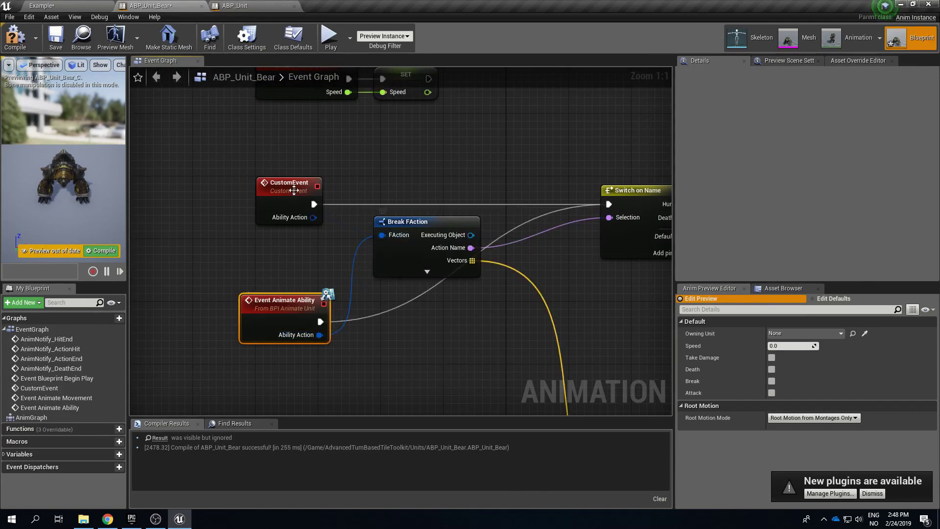
click(290, 188)
key(Delete)
drag(278, 317, 291, 200)
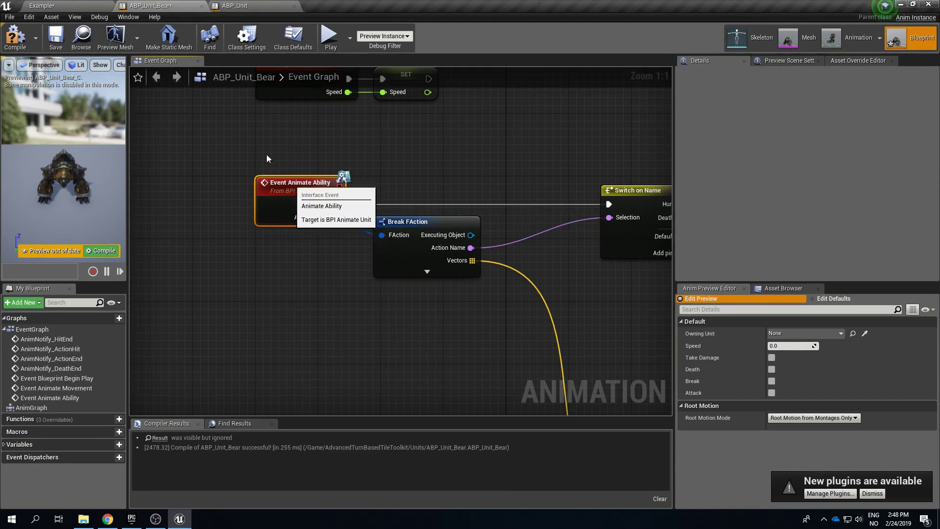
click(15, 37)
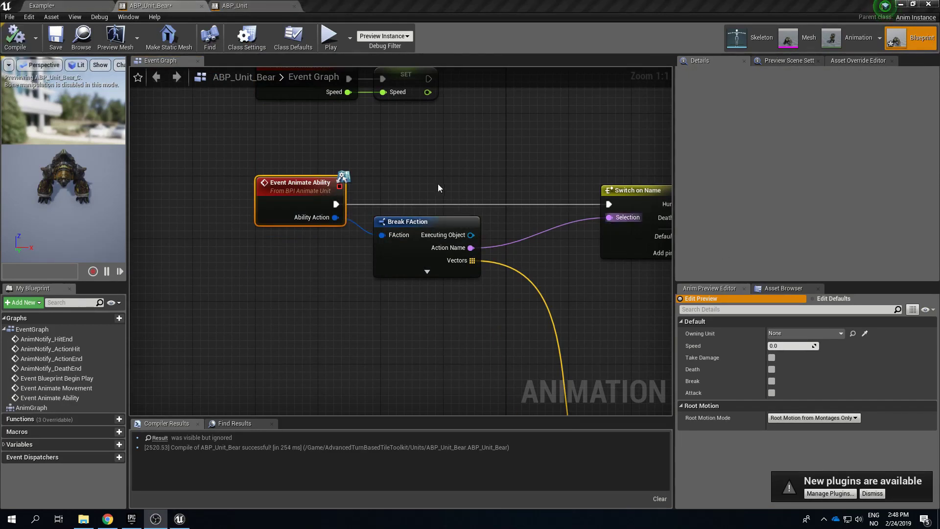
Step: Review the ABP_Unit_Bear event graph, from the Owning Unit setup on Begin Play to the Animate Movement and Animate Ability chains
right_drag(455, 151, 419, 197)
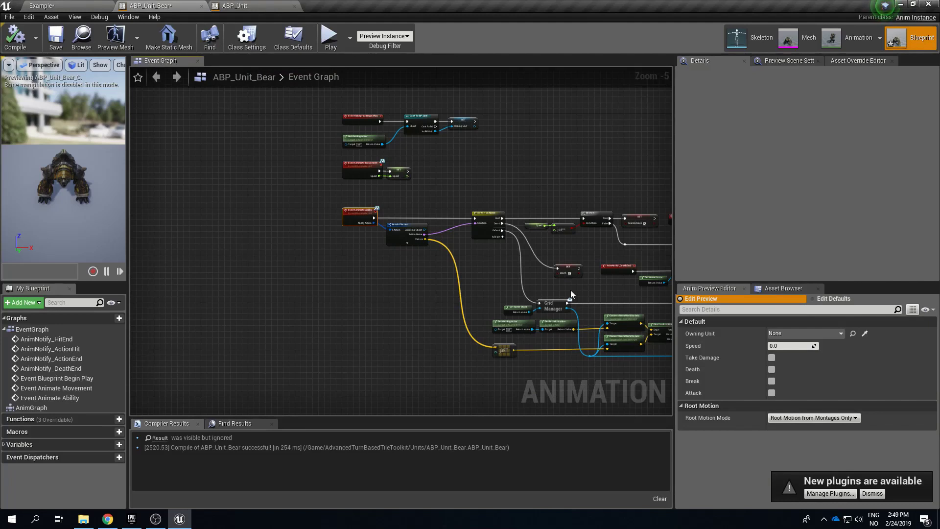
right_drag(591, 280, 198, 275)
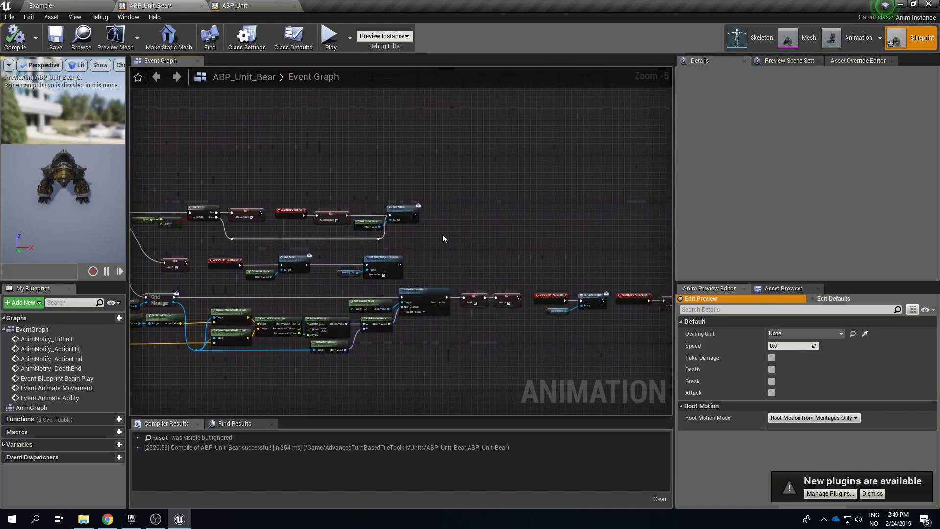
right_drag(238, 149, 493, 182)
scroll(300, 196, up, 1)
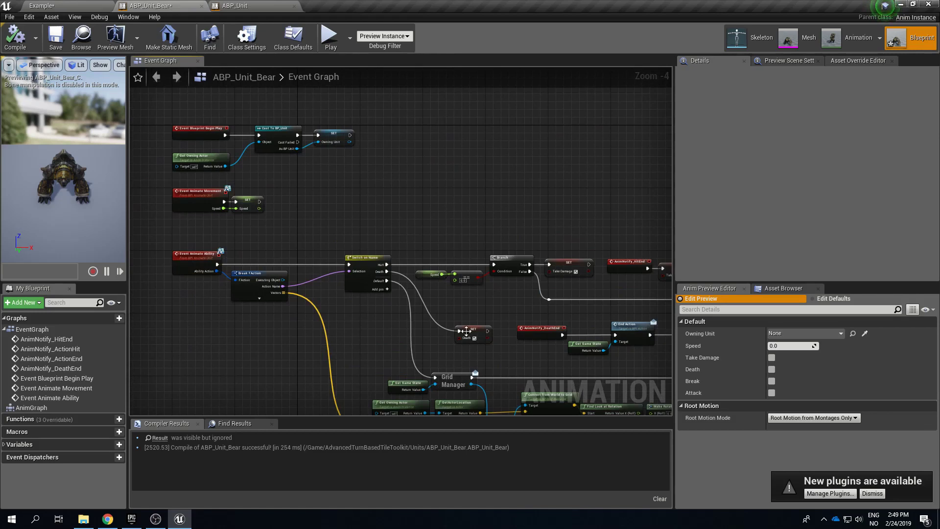
mouse_move(331, 174)
right_down()
mouse_move(108, 104)
mouse_move(0, 35)
mouse_move(83, 145)
mouse_move(325, 181)
right_up()
right_drag(314, 132, 303, 242)
scroll(302, 244, up, 3)
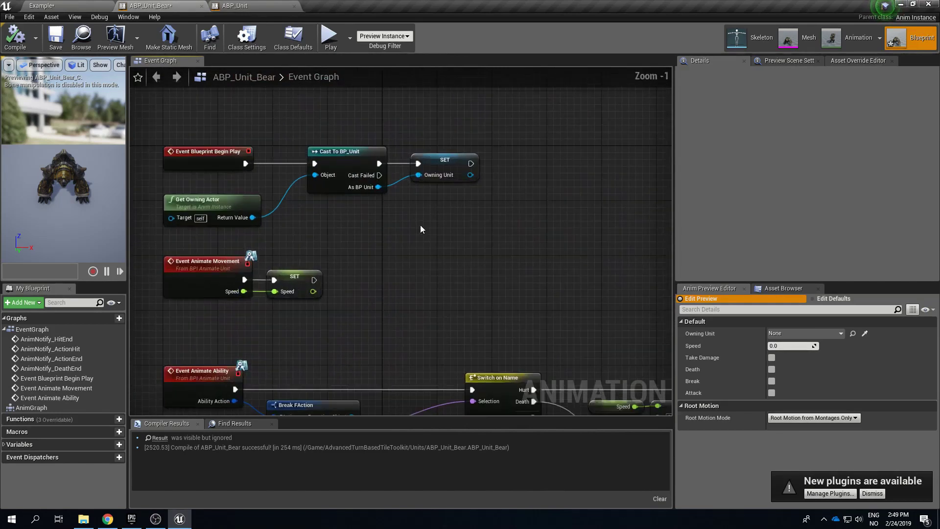
click(443, 188)
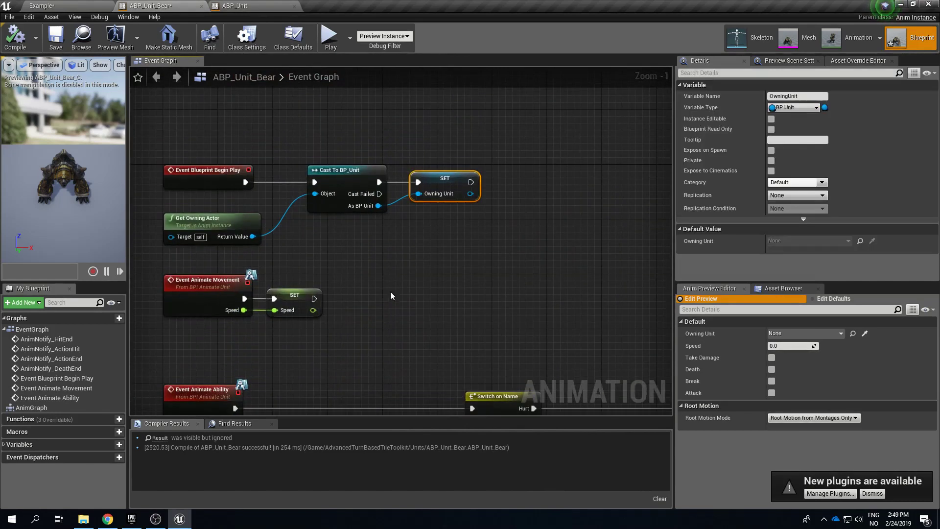
right_drag(390, 292, 377, 125)
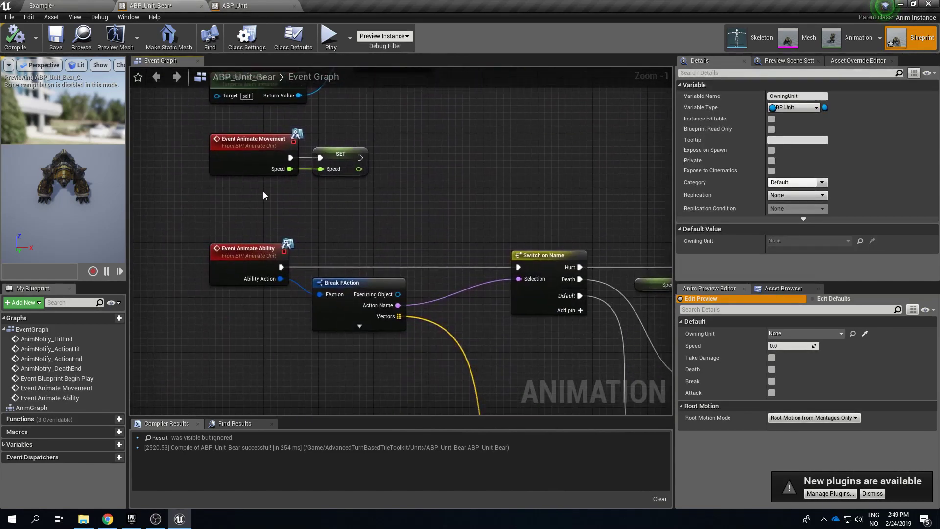
drag(263, 195, 379, 128)
click(374, 170)
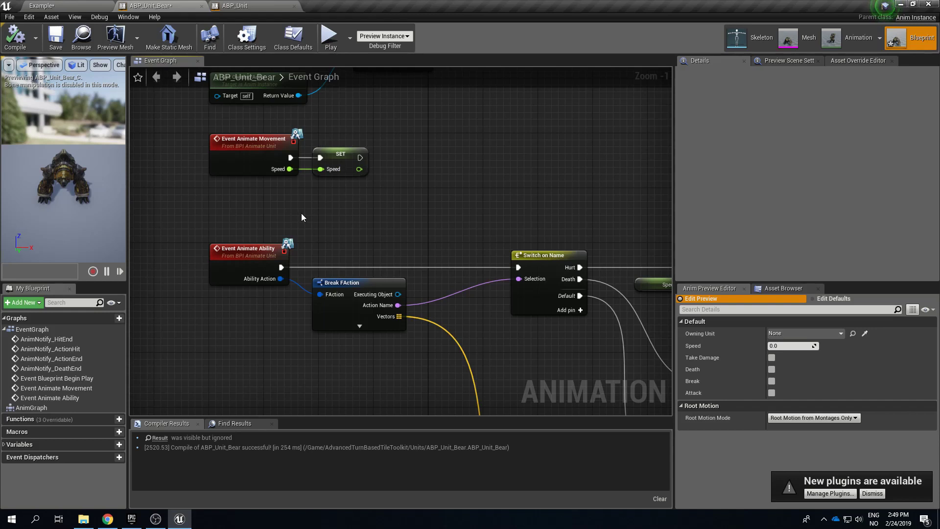
click(69, 4)
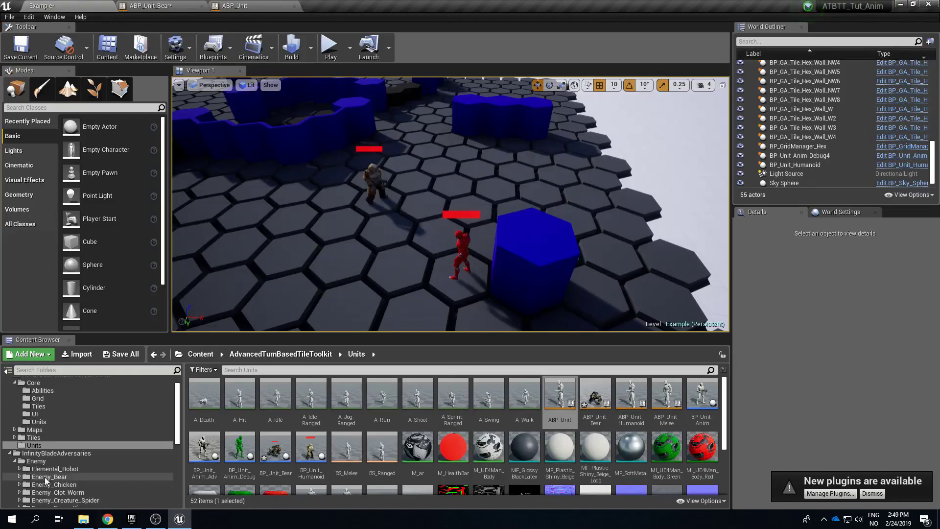
click(47, 439)
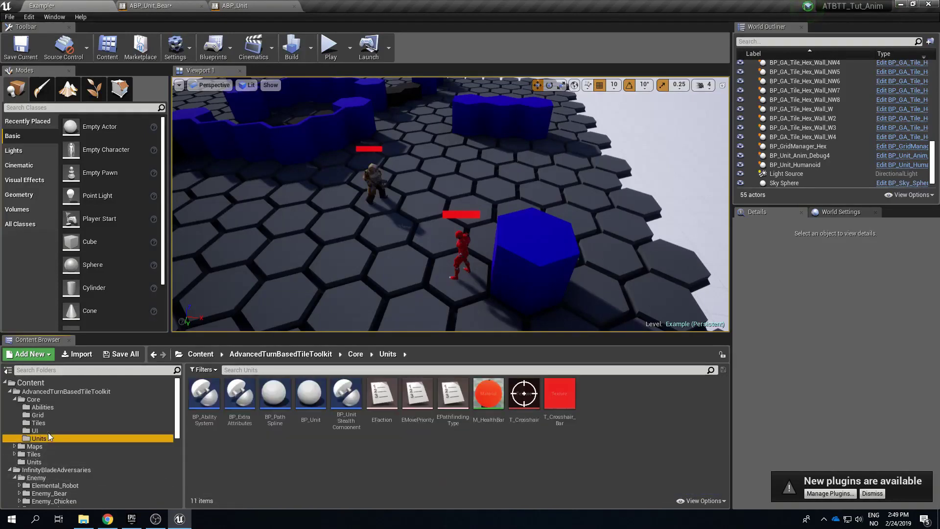
double_click(314, 411)
scroll(345, 150, down, 5)
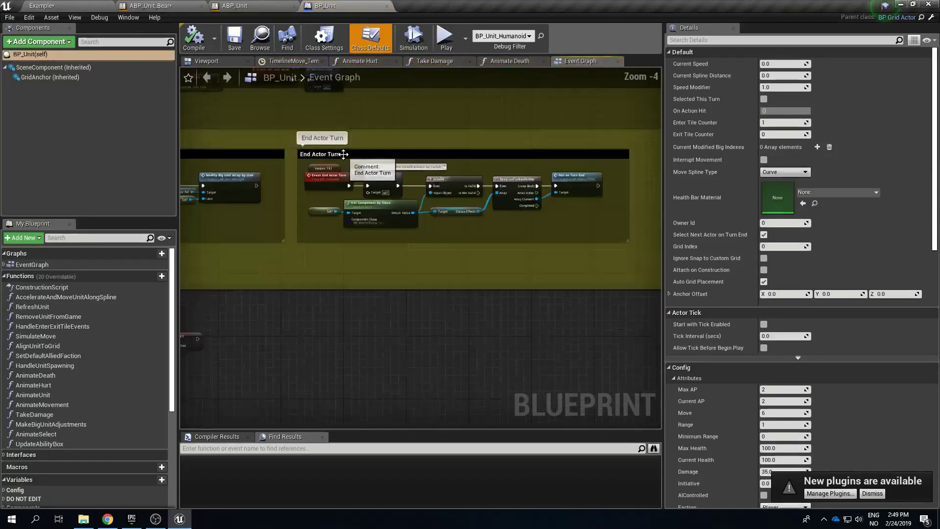
click(386, 6)
click(41, 5)
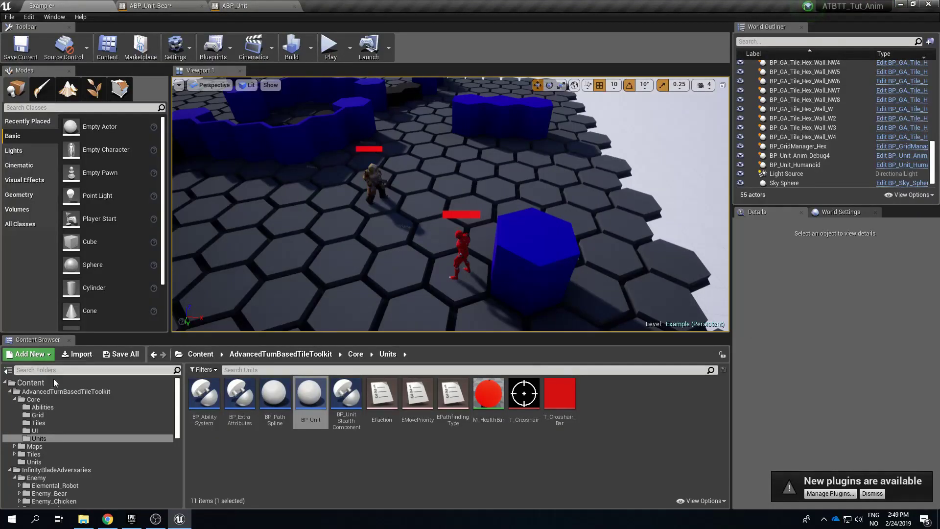
Step: Open BP_Unit_Anim from the toolkit's Units folder and examine how Event Timeline Move Update Func and its parent call lead to Multicast Move Animation
click(58, 463)
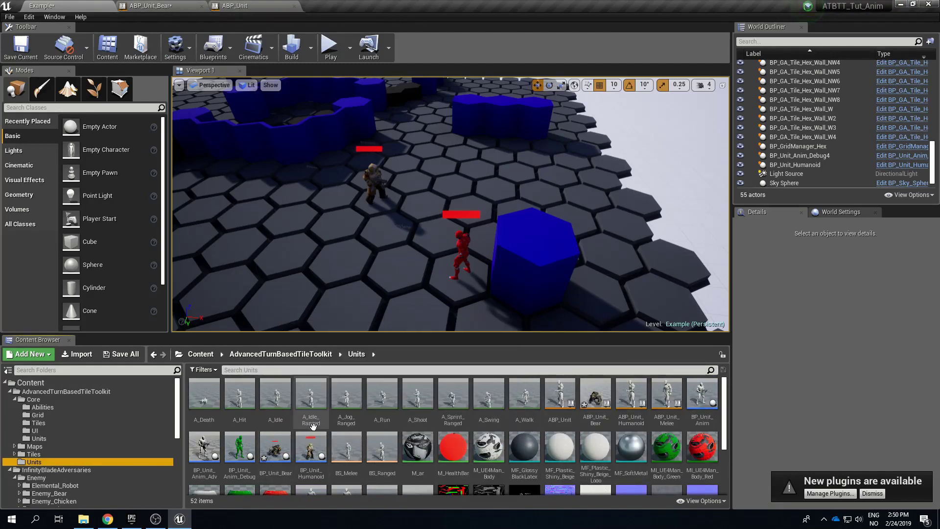
double_click(702, 397)
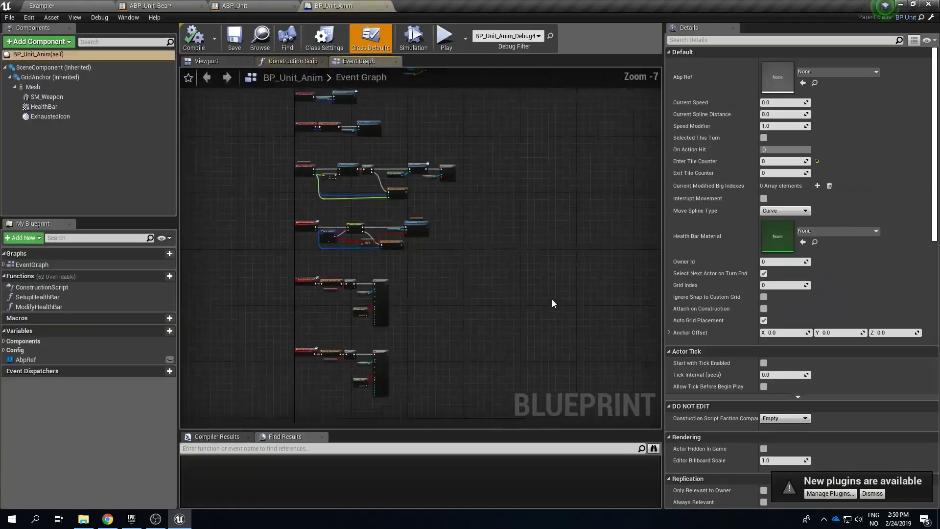
scroll(451, 151, up, 6)
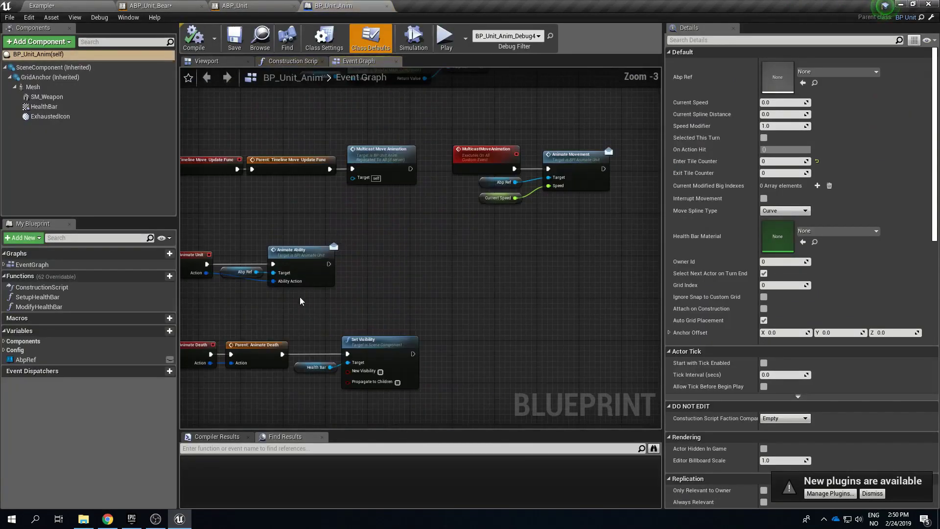
right_drag(366, 197, 376, 324)
scroll(323, 255, up, 3)
right_drag(289, 271, 301, 283)
drag(252, 303, 404, 233)
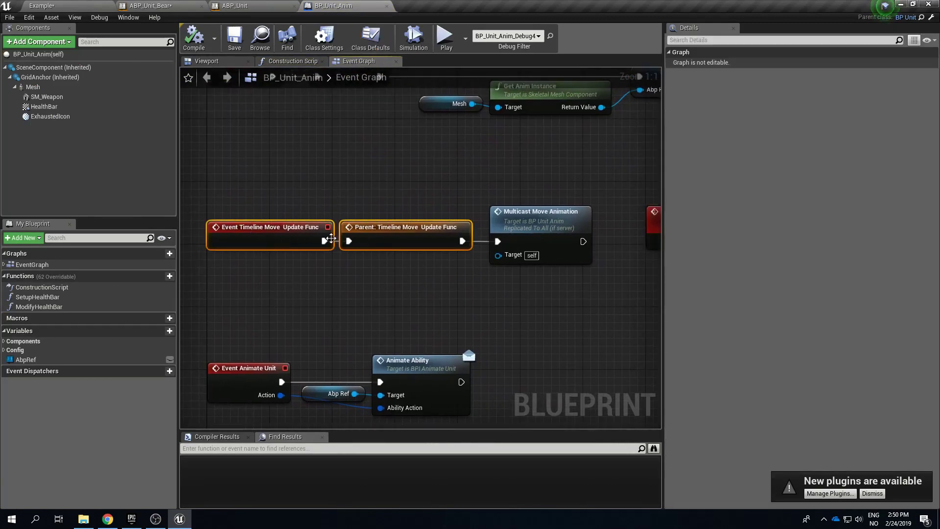
click(346, 267)
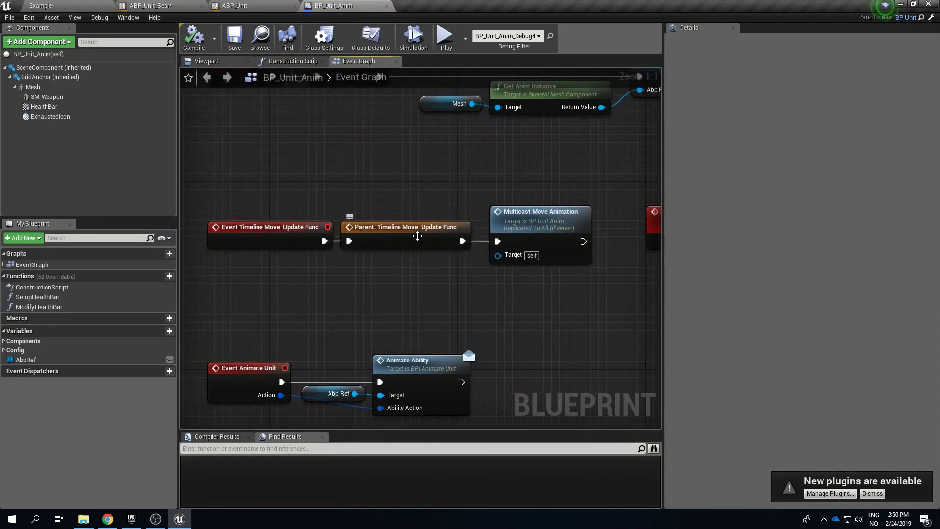
click(417, 237)
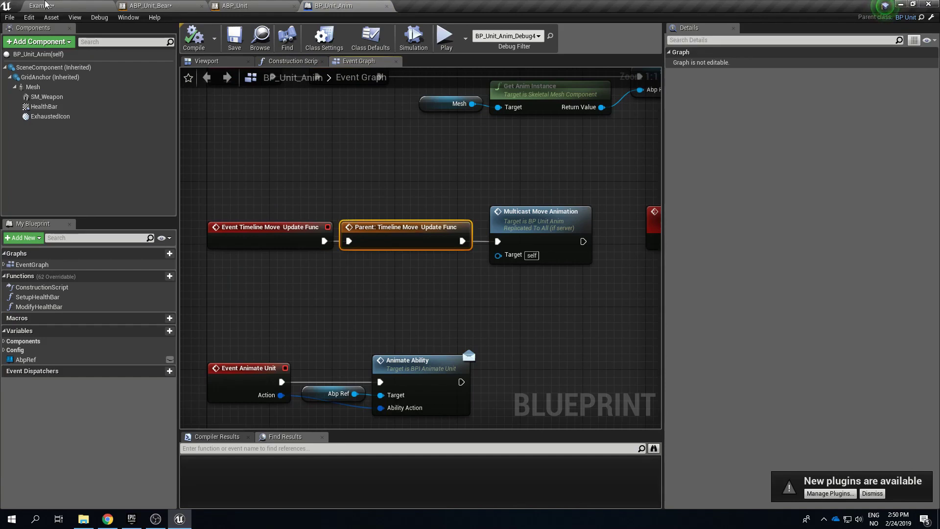
Step: Open BP_Unit from the Core Units folder and locate Event Animate Action in the Animate Actions section of its event graph
click(74, 5)
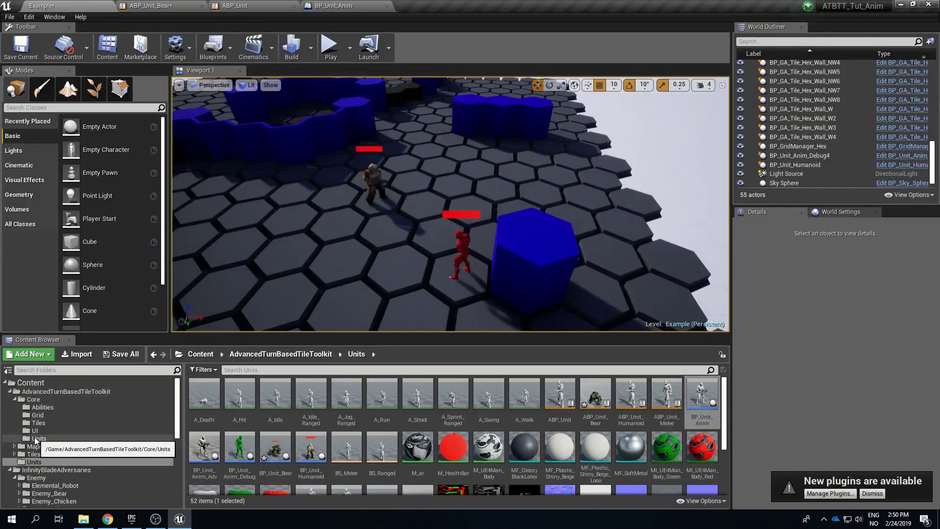
double_click(310, 397)
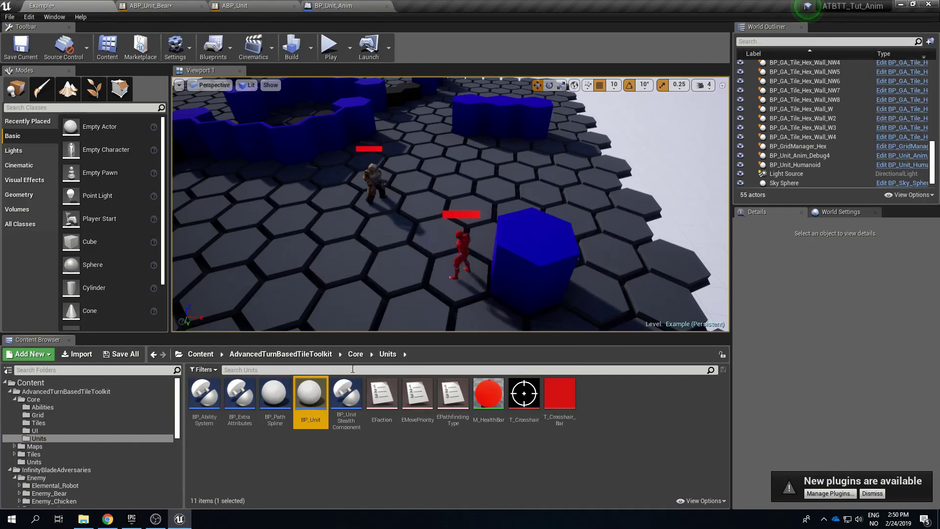
scroll(472, 208, down, 6)
right_drag(451, 204, 298, 353)
scroll(295, 174, up, 6)
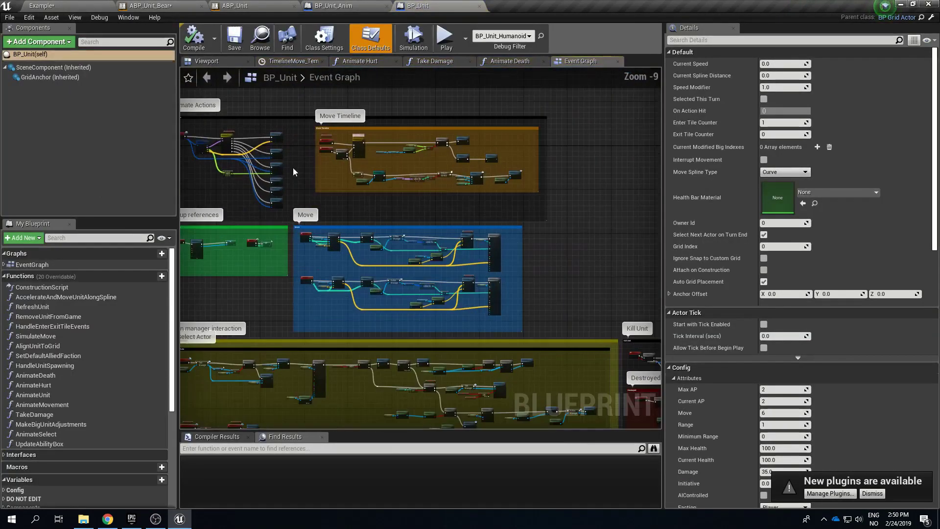
right_drag(295, 195, 442, 231)
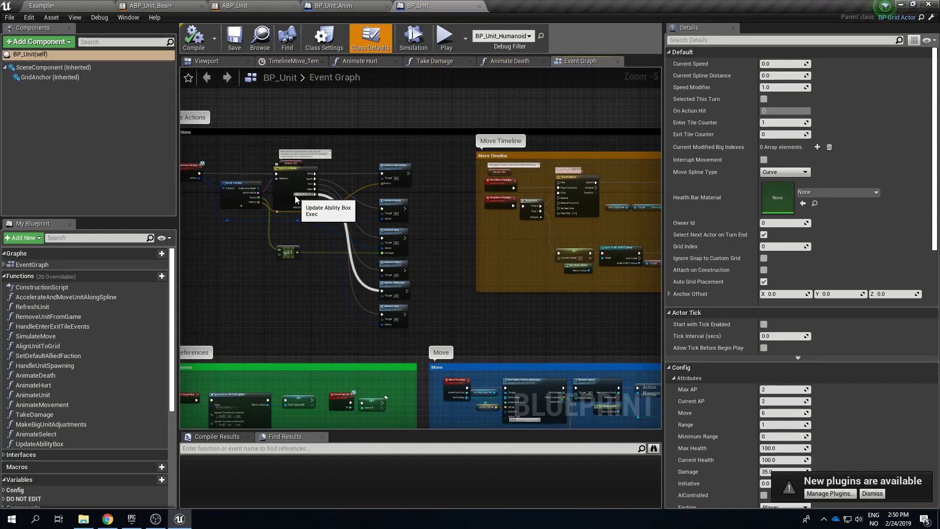
scroll(299, 180, up, 4)
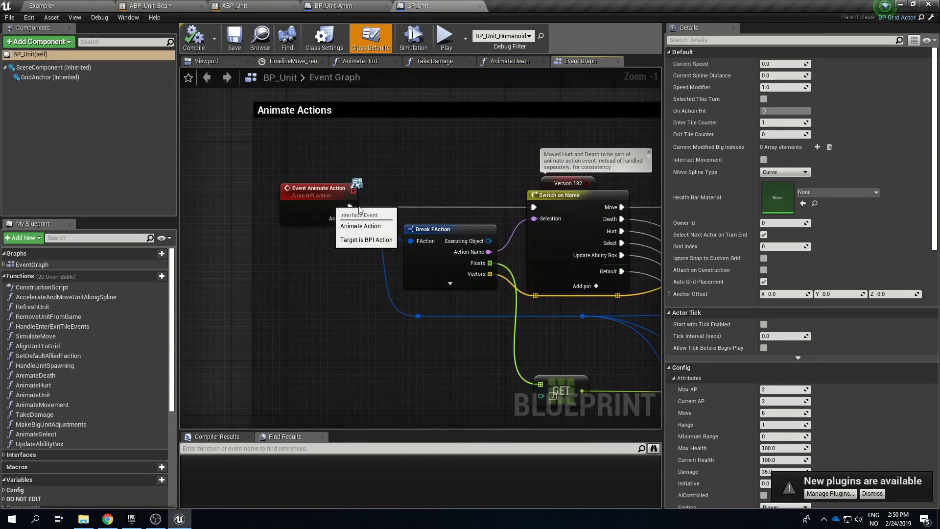
Step: Trace Event Animate Action through Break FAction and Switch on Name to the Animate Movement call on the Move output
right_drag(490, 211, 472, 168)
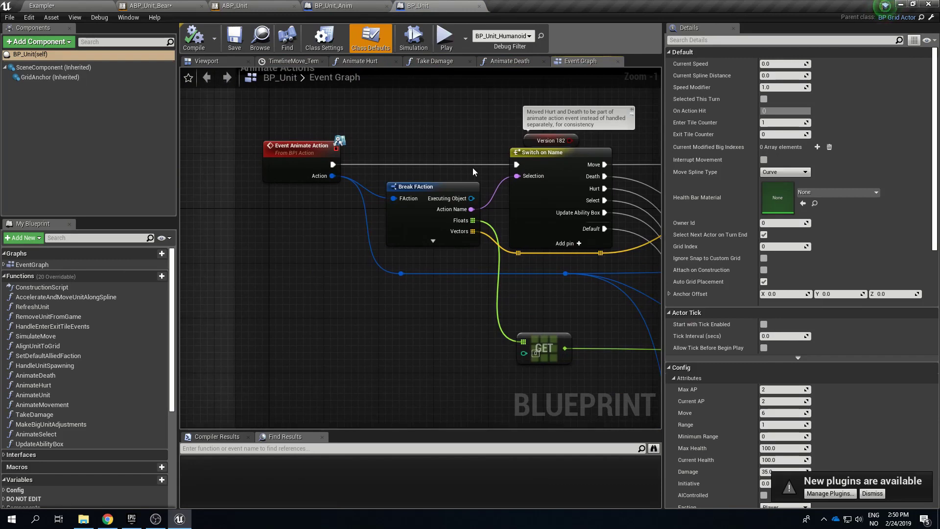
right_drag(589, 276, 318, 279)
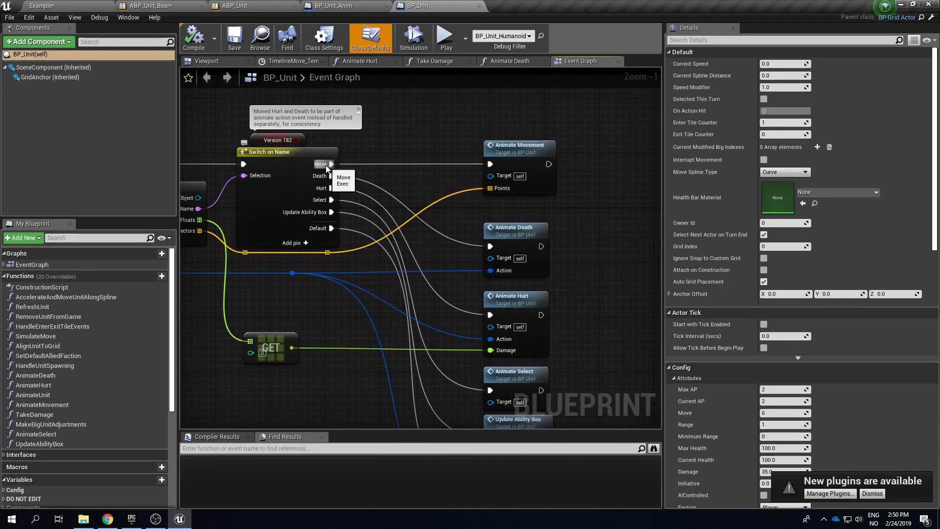
click(519, 147)
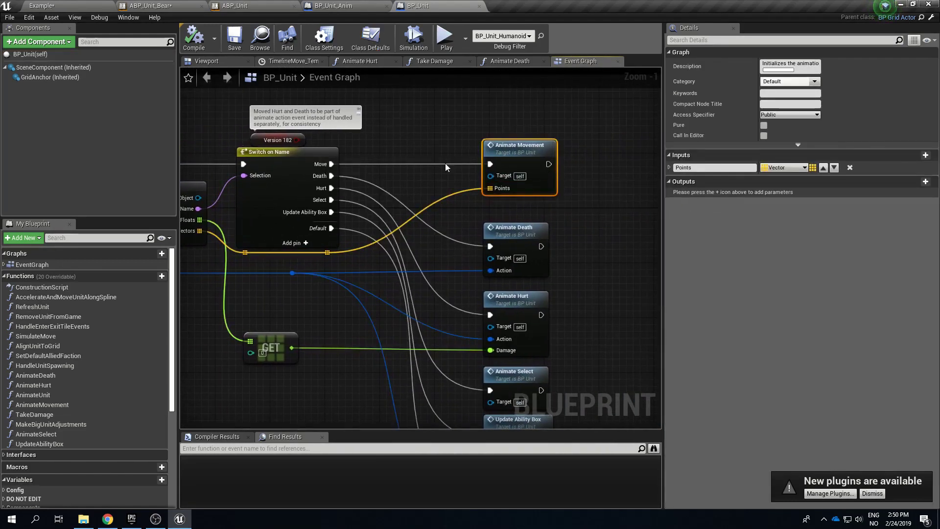
scroll(587, 231, down, 2)
right_drag(588, 231, 395, 187)
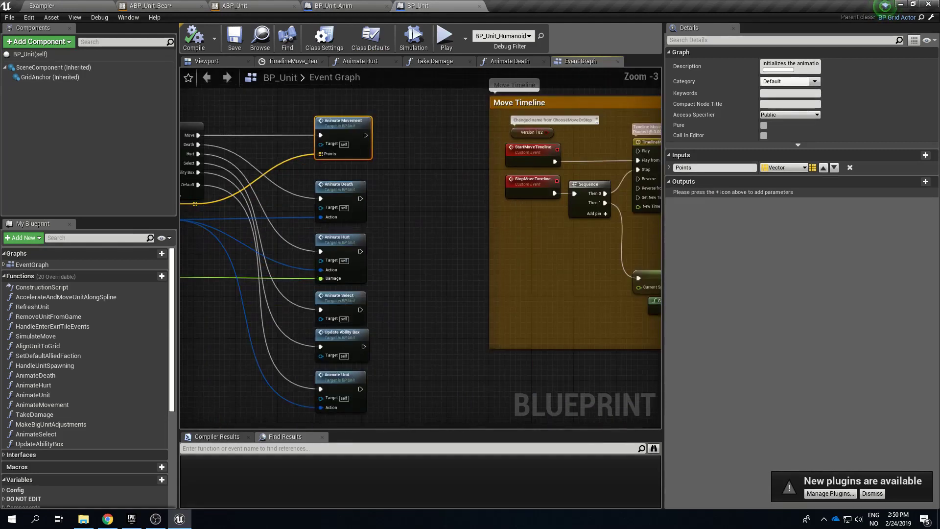
Step: Open the Animate Movement function and follow its Start Move Timeline call to the StartMoveTimeline event and TimelineMove node
double_click(343, 120)
scroll(319, 292, up, 4)
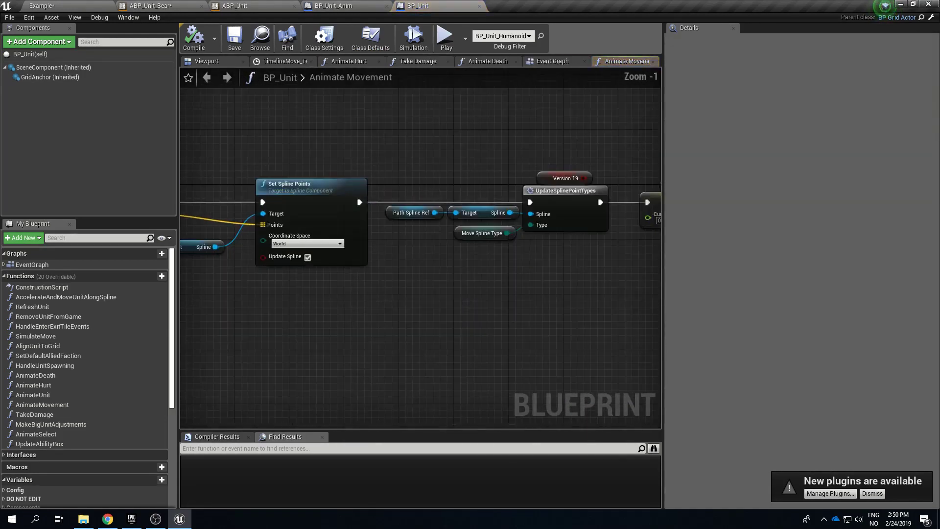
right_drag(489, 242, 321, 203)
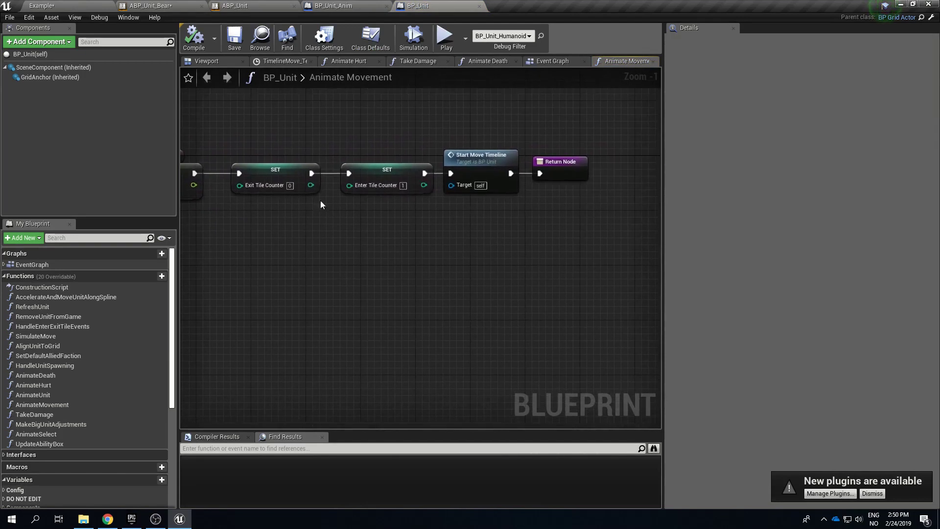
double_click(482, 167)
right_drag(535, 327, 367, 271)
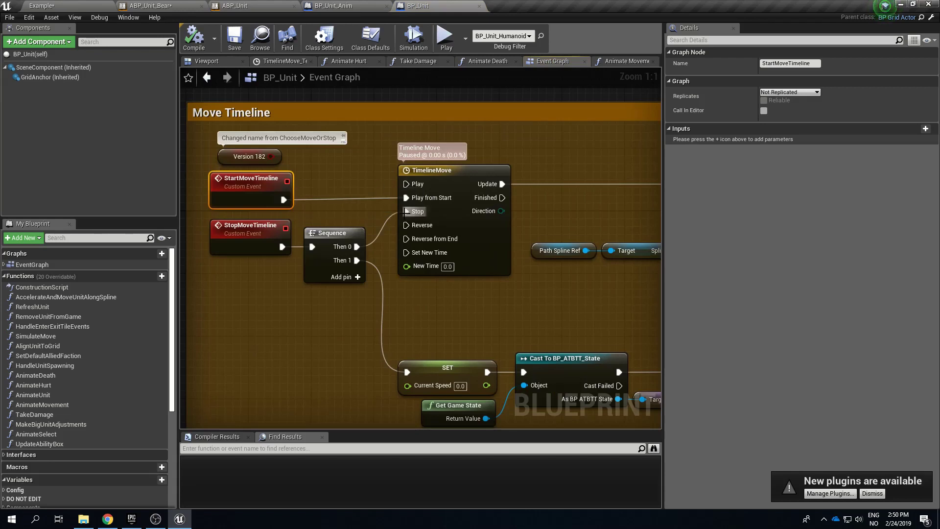
Step: Examine the TimelineMove node in BP_Unit's Move Timeline section and follow its Update output
right_drag(453, 191, 417, 166)
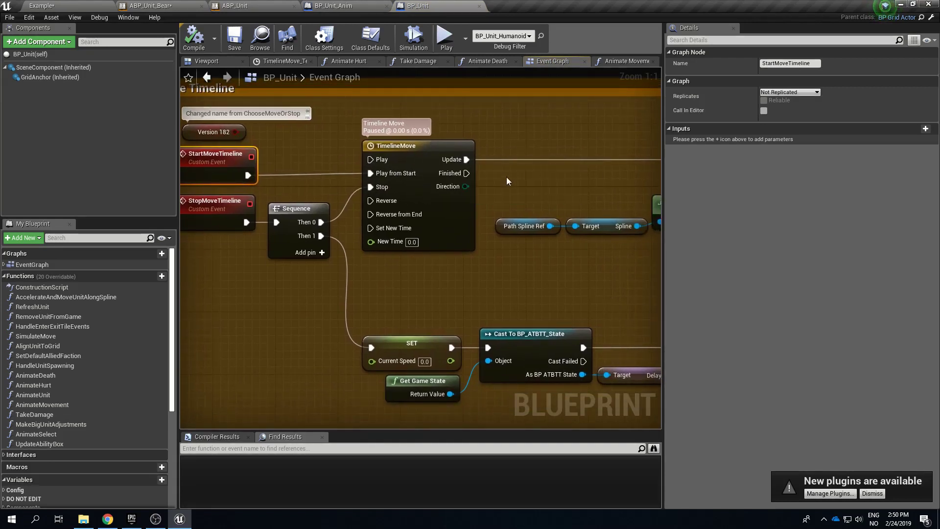
scroll(417, 166, down, 2)
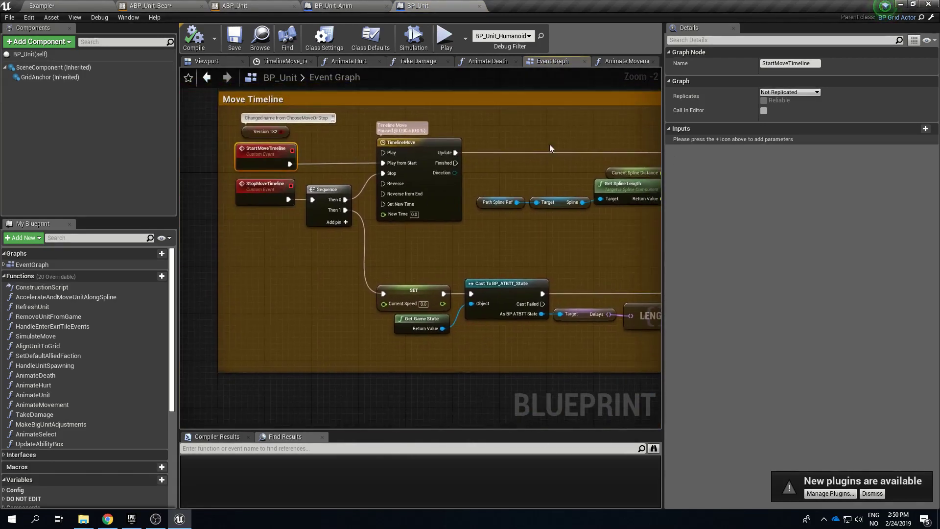
right_drag(537, 151, 473, 212)
scroll(377, 177, down, 3)
scroll(472, 207, up, 3)
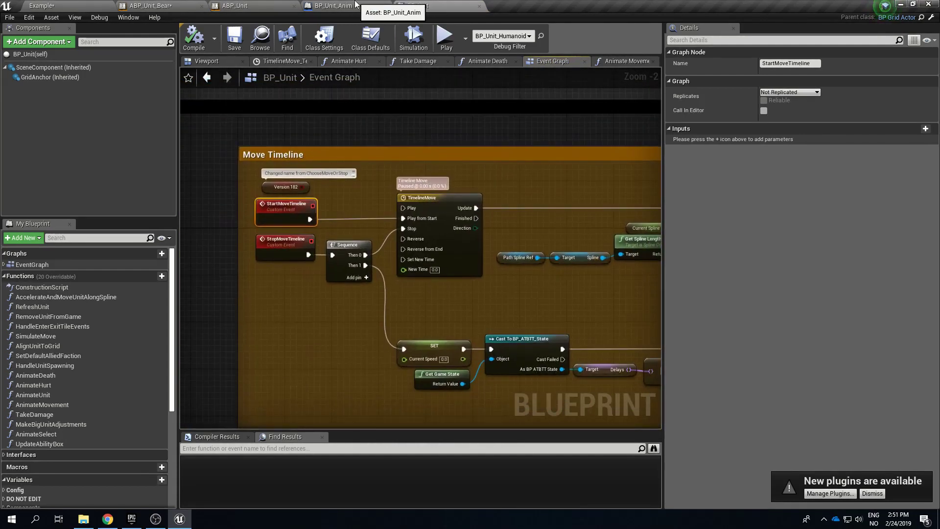
Step: Compare BP_Unit's timeline with BP_Unit_Anim, tracing Event Timeline Move Update Func through its parent call to Multicast Move Animation
click(356, 5)
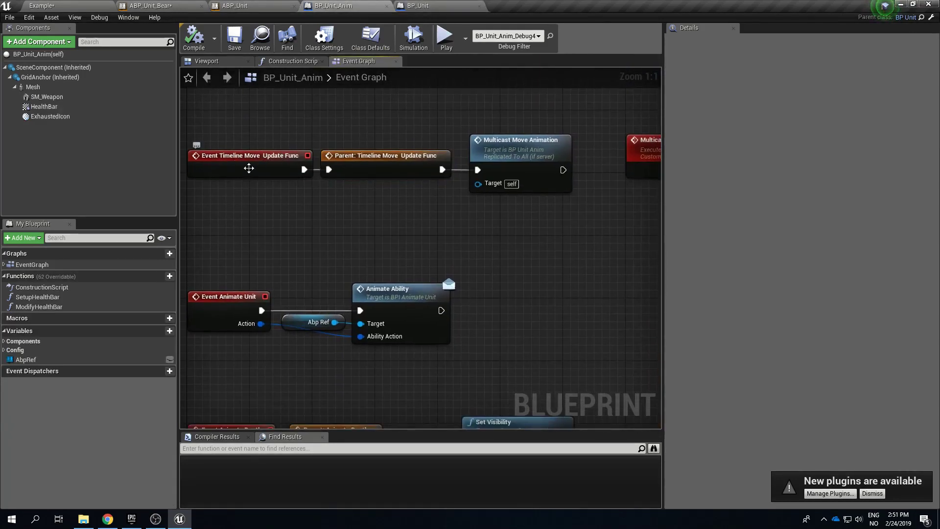
click(451, 5)
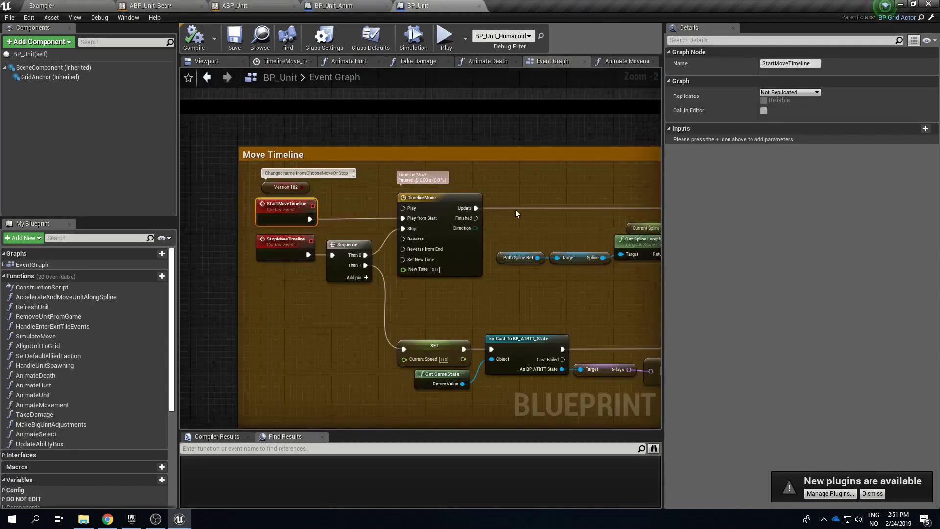
click(342, 6)
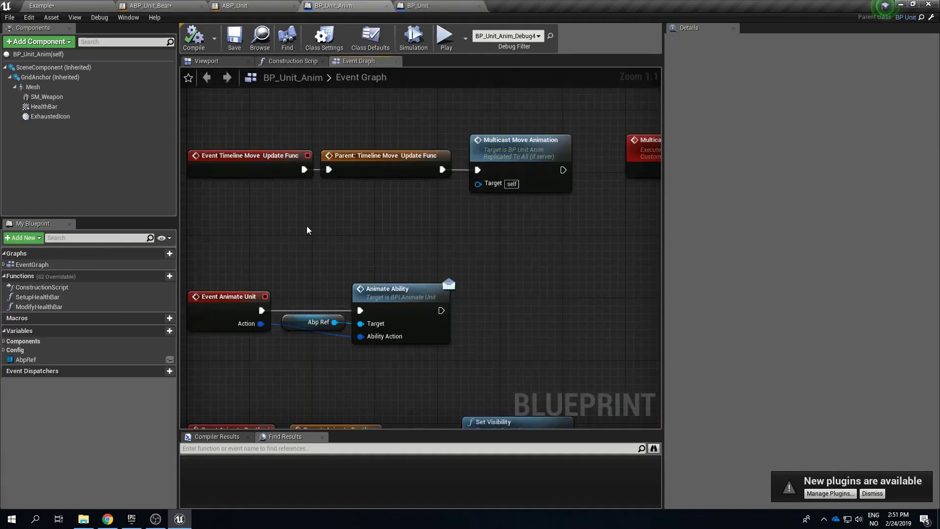
drag(243, 112, 327, 210)
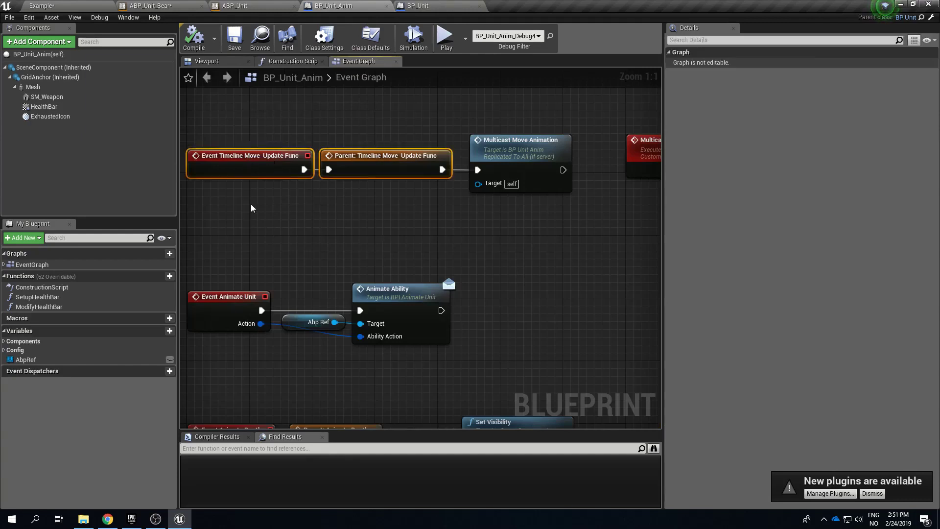
click(341, 183)
right_drag(569, 124, 428, 147)
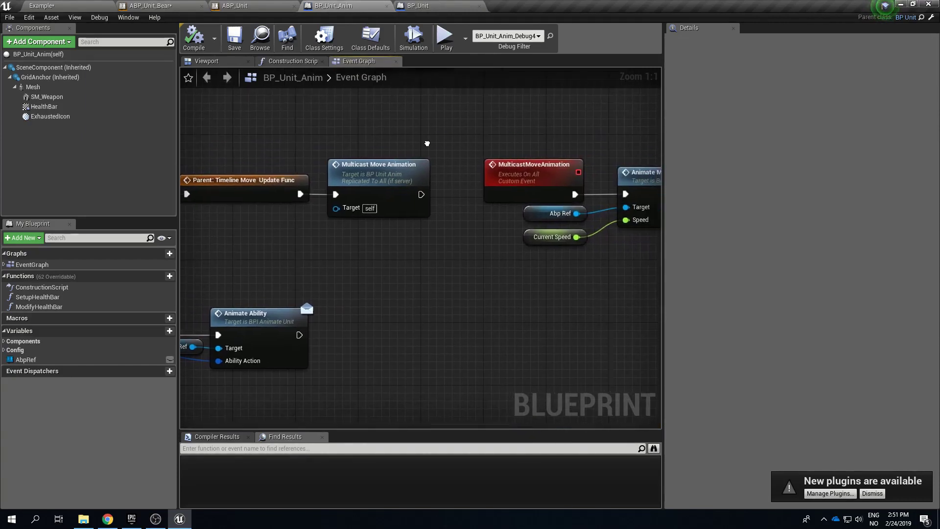
click(361, 169)
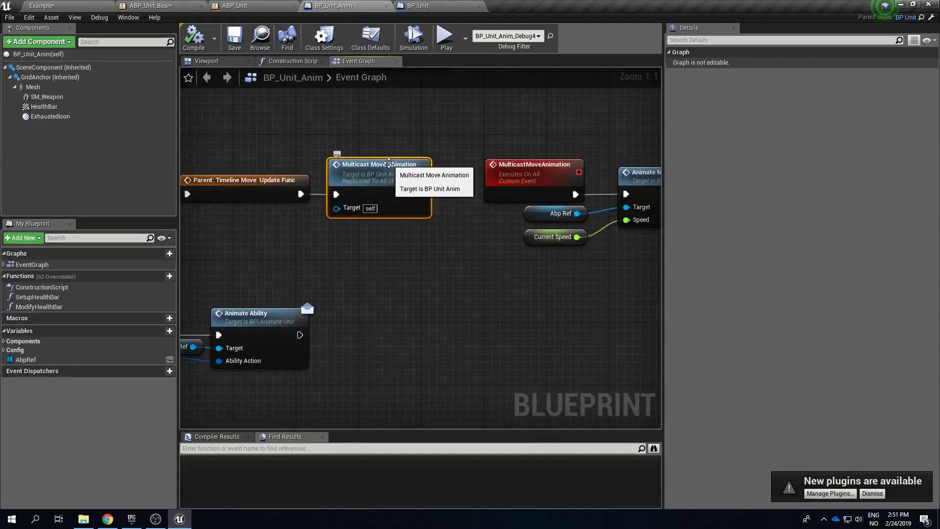
Step: Examine the MulticastMoveAnimation event and the Current Speed and Abp Ref inputs of its Animate Movement call, then inspect the matching event in ABP_Unit
right_drag(517, 267, 367, 270)
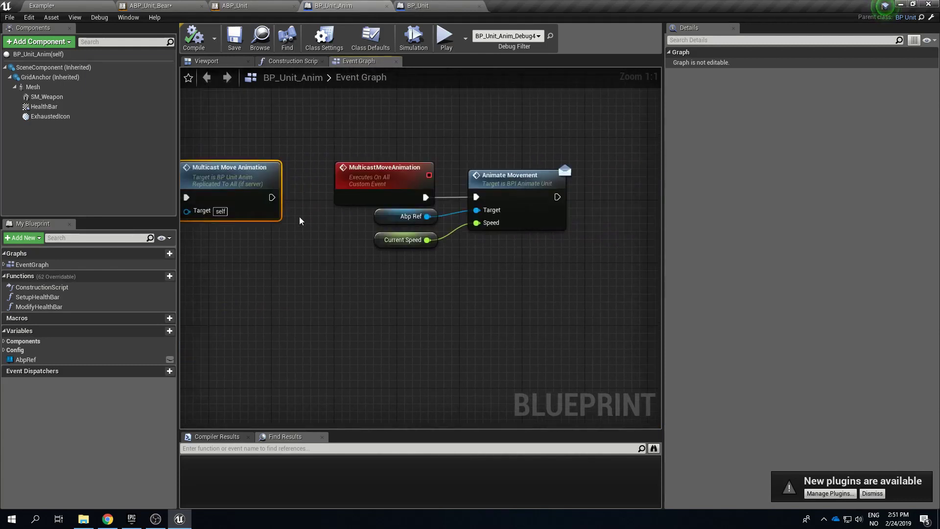
click(420, 309)
right_drag(420, 309, 294, 290)
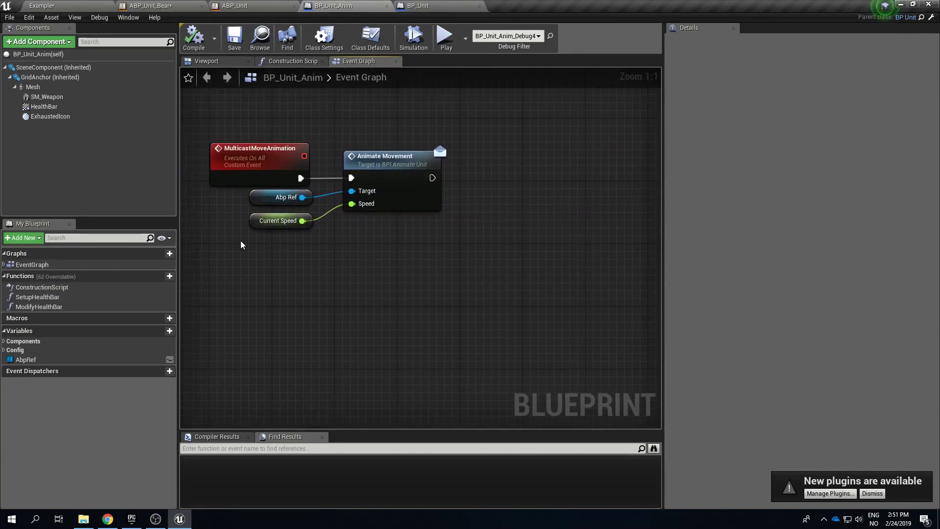
drag(241, 245, 321, 216)
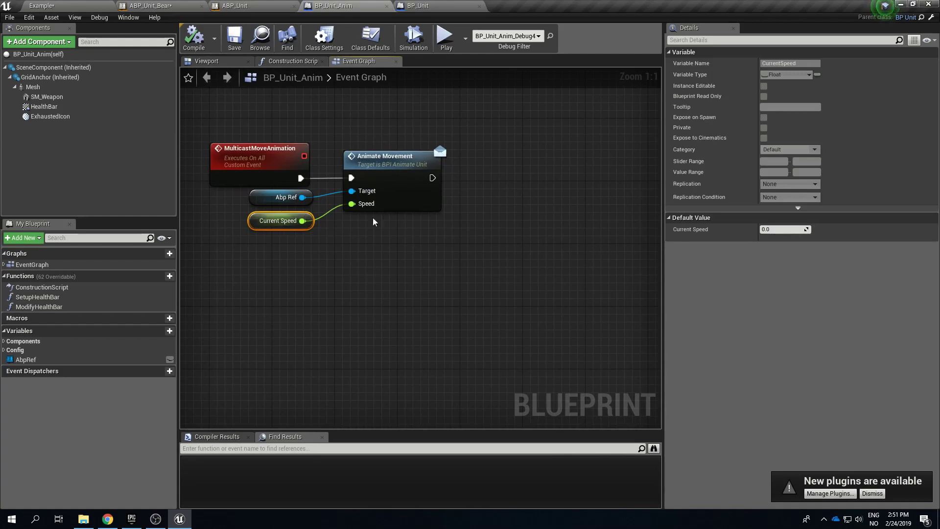
drag(236, 200, 315, 200)
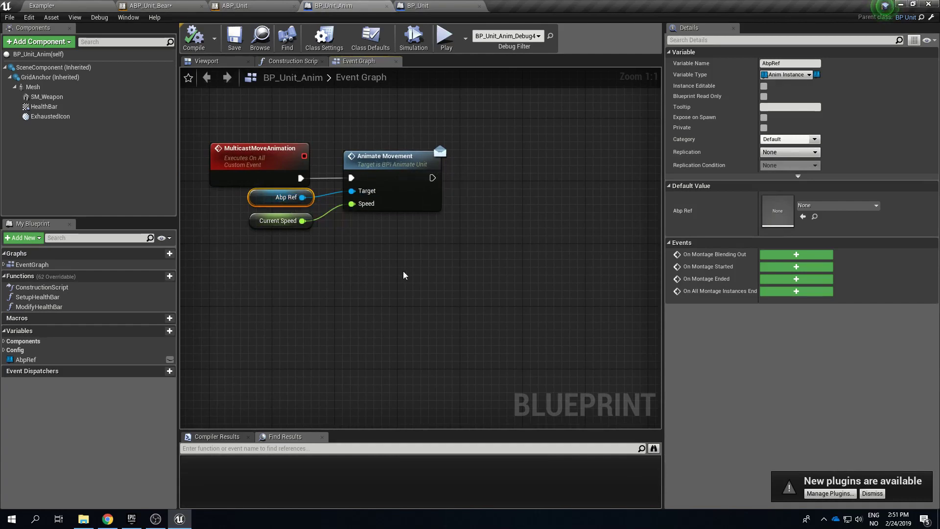
drag(403, 274, 391, 143)
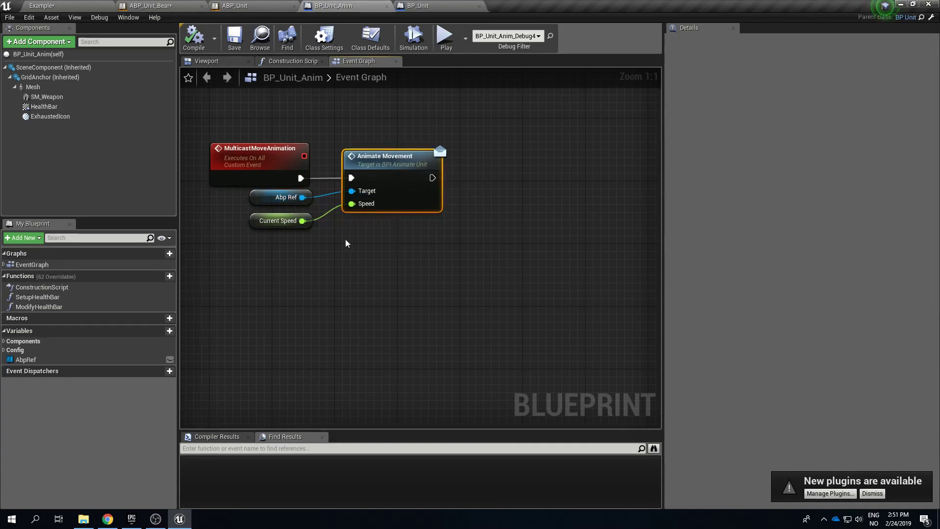
double_click(378, 155)
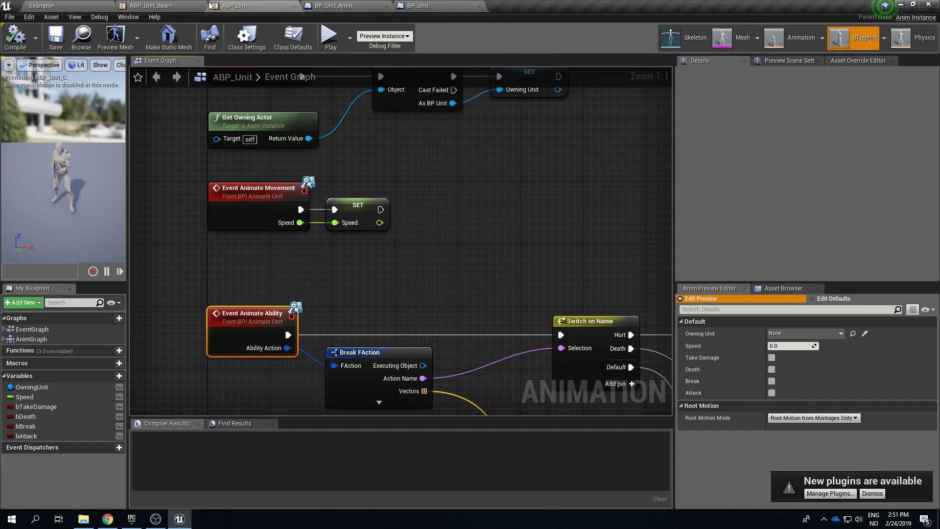
Step: Switch to ABP_Unit_Bear and examine how Event Animate Ability feeds Break FAction and Switch on Name, dismissing the desktop notification
click(171, 4)
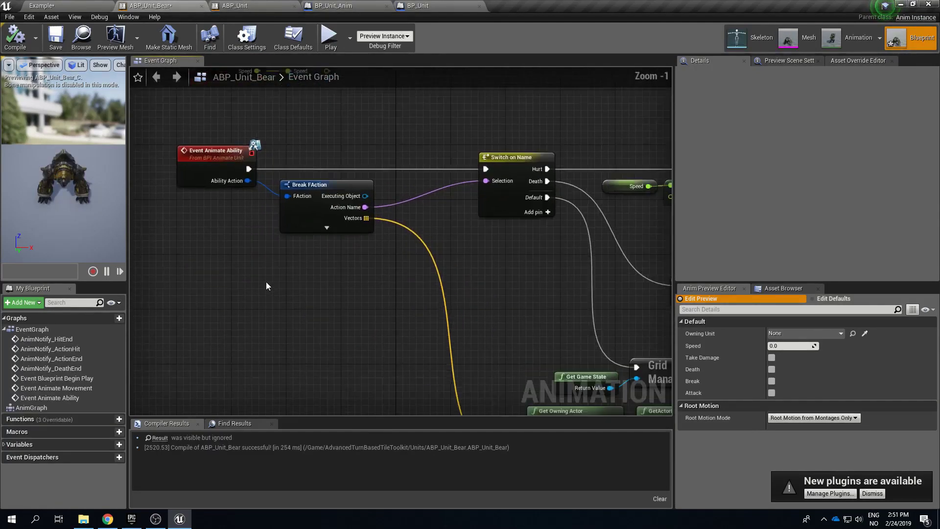
scroll(266, 283, up, 1)
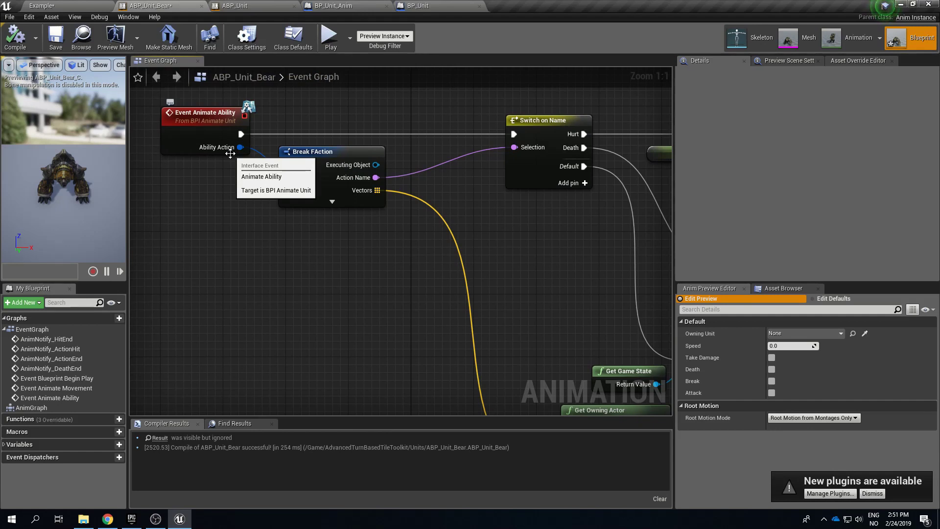
scroll(325, 214, down, 3)
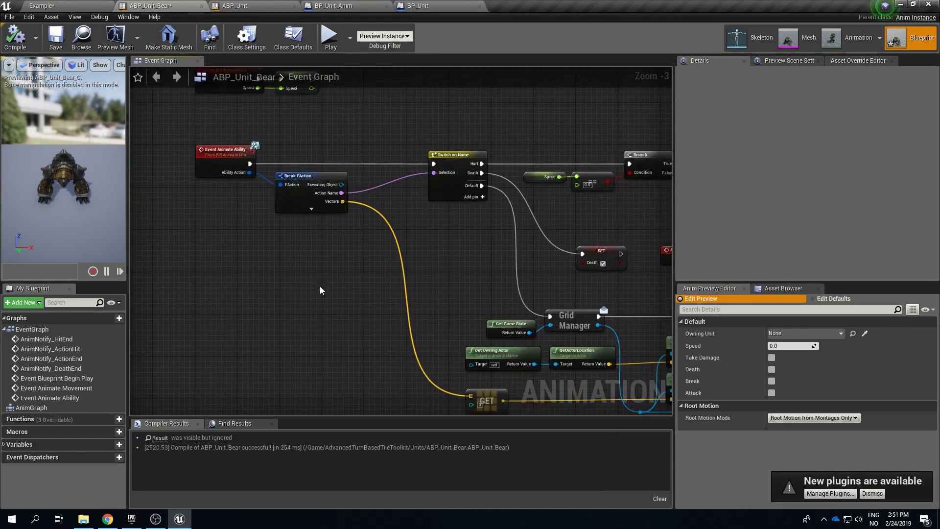
right_drag(426, 268, 405, 288)
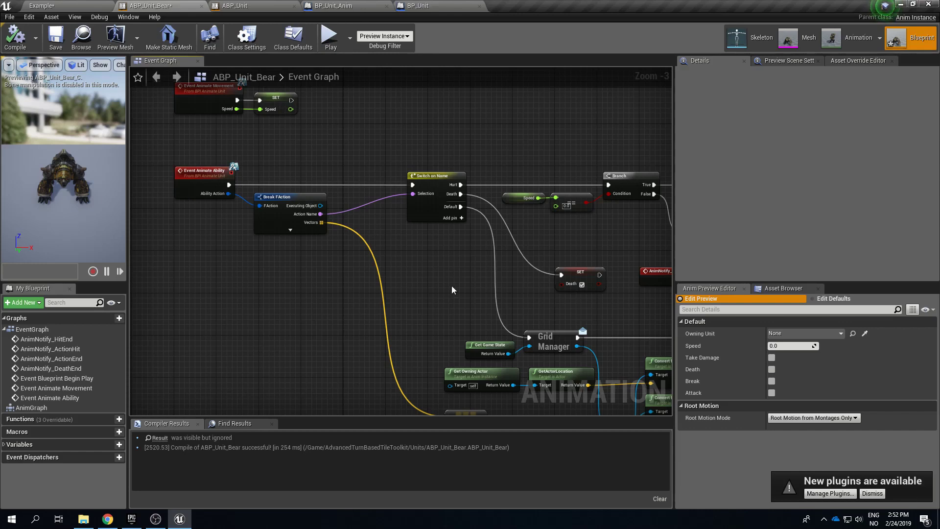
right_drag(452, 290, 413, 272)
scroll(308, 211, up, 1)
right_drag(306, 193, 346, 177)
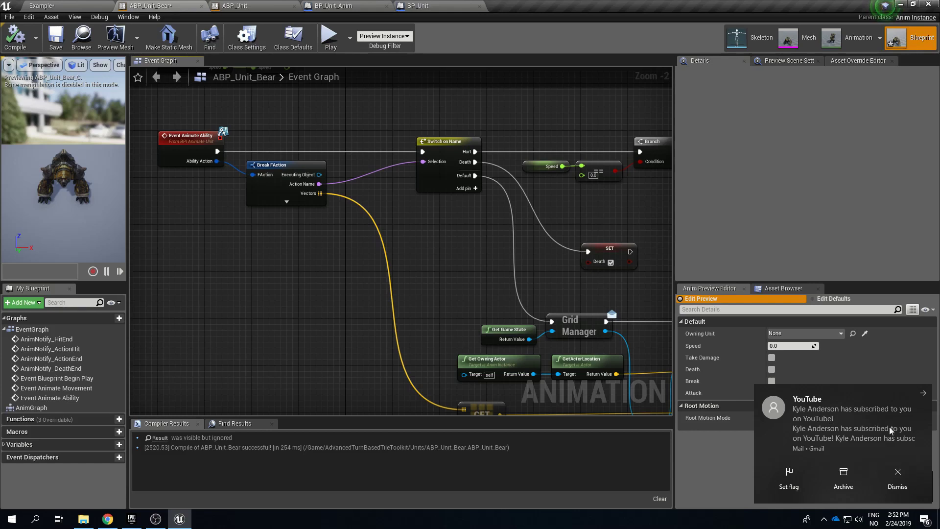
click(907, 479)
Step: Trace the Hurt output of Switch on Name through the Speed check and Branch to the SET Take Damage node
scroll(398, 274, up, 2)
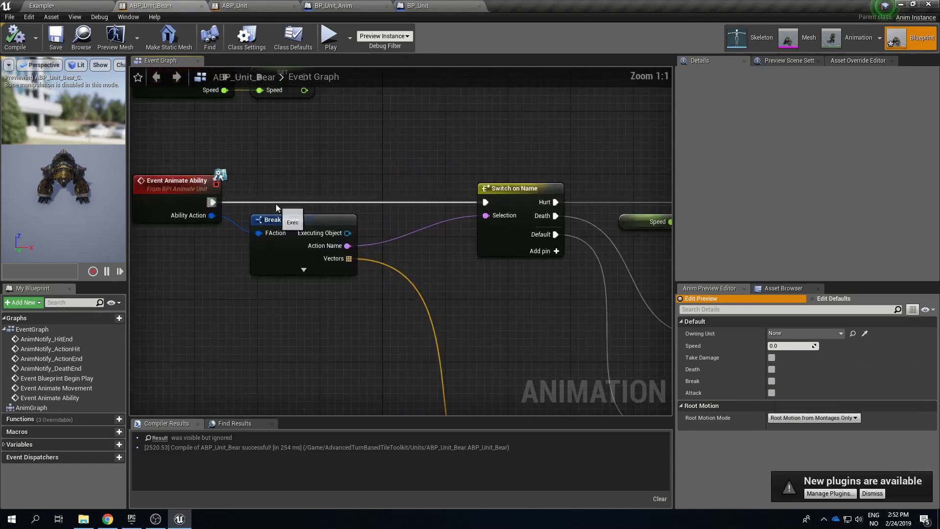
right_drag(582, 268, 386, 236)
scroll(388, 235, down, 1)
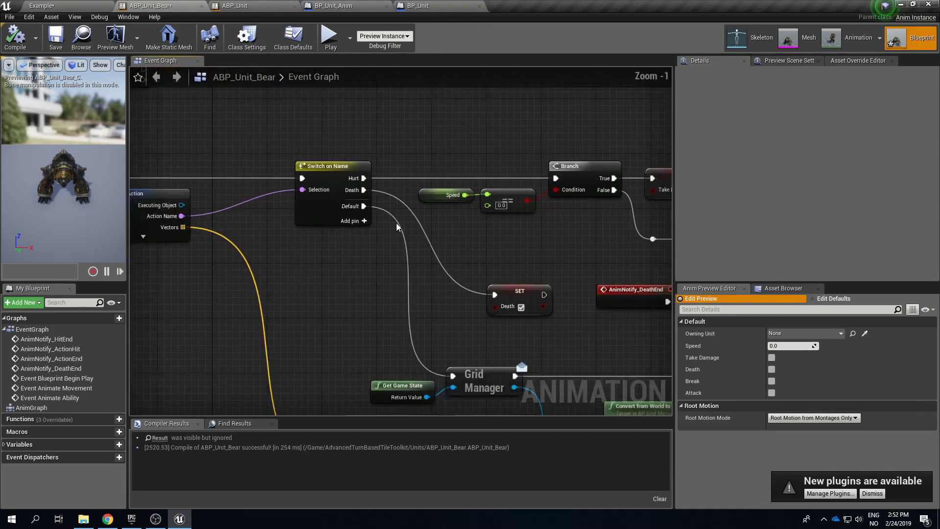
right_drag(465, 266, 324, 269)
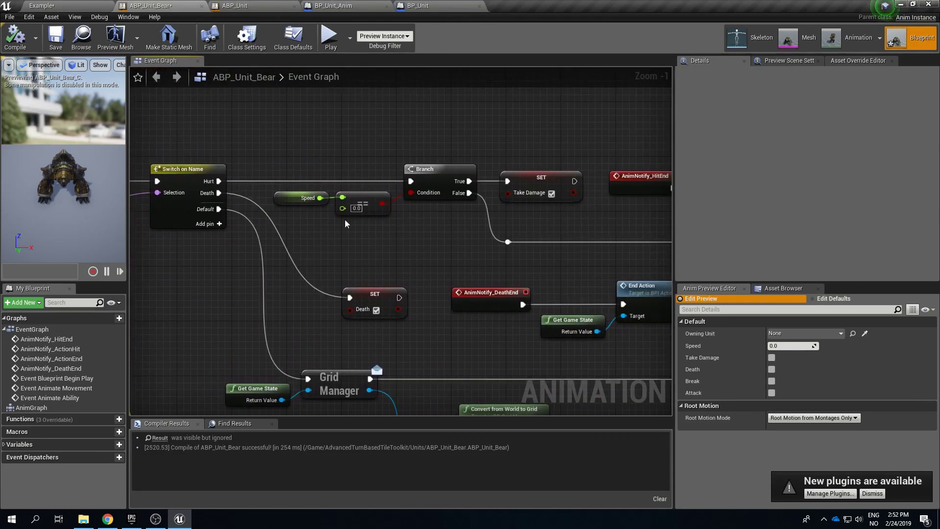
right_drag(456, 253, 250, 256)
click(335, 190)
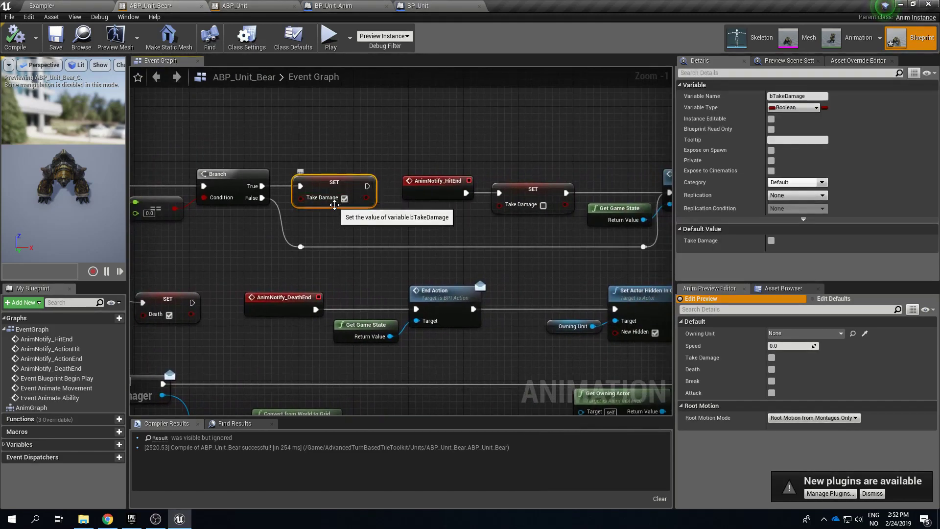
Step: Follow AnimNotify_HitEnd through the node clearing Take Damage to the End Action call on the game state
drag(454, 226, 423, 168)
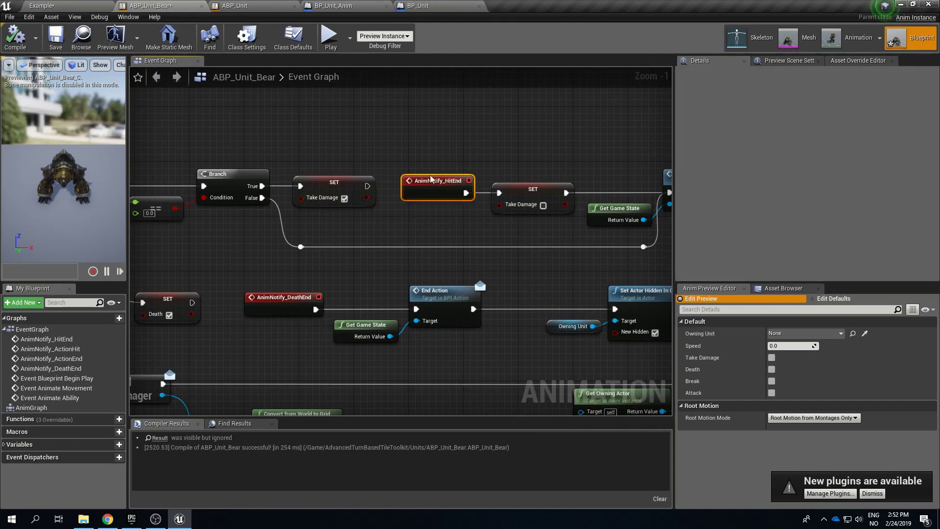
right_drag(381, 247, 398, 238)
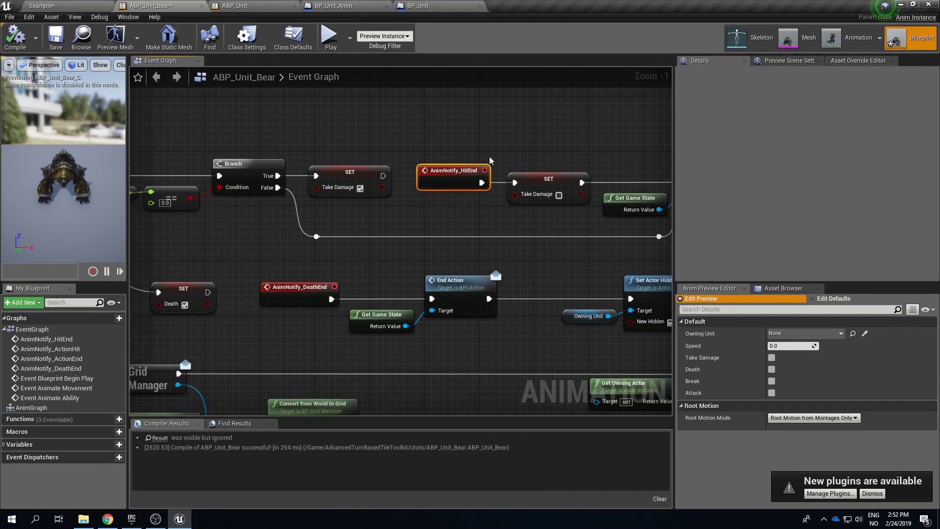
right_drag(595, 160, 497, 162)
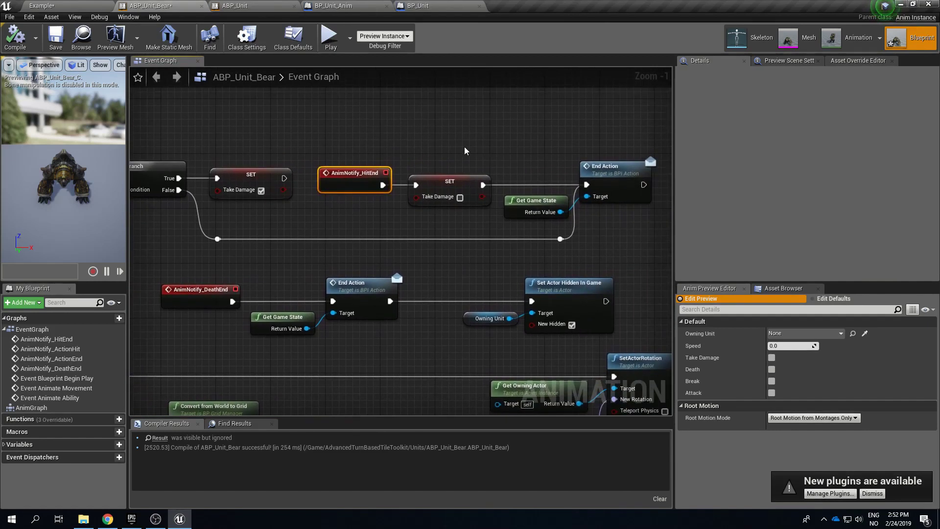
drag(464, 146, 458, 233)
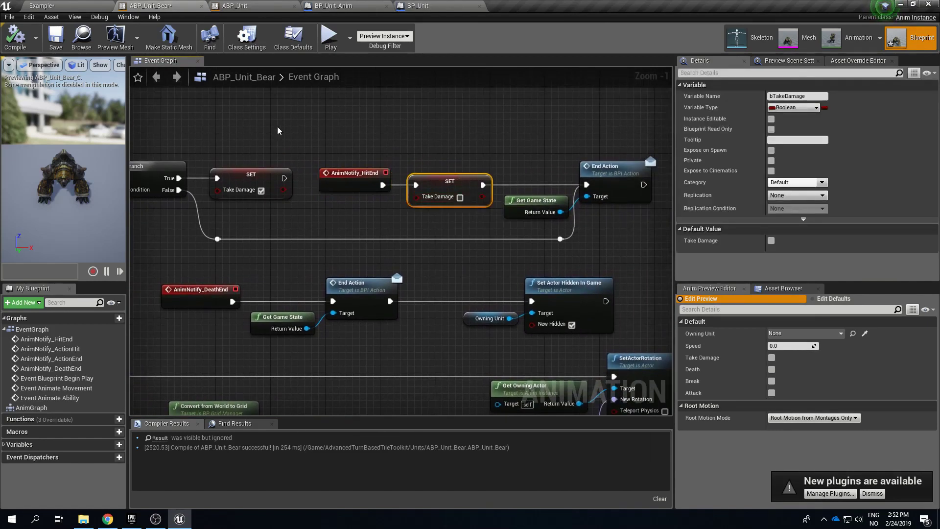
right_drag(491, 142, 378, 142)
click(437, 173)
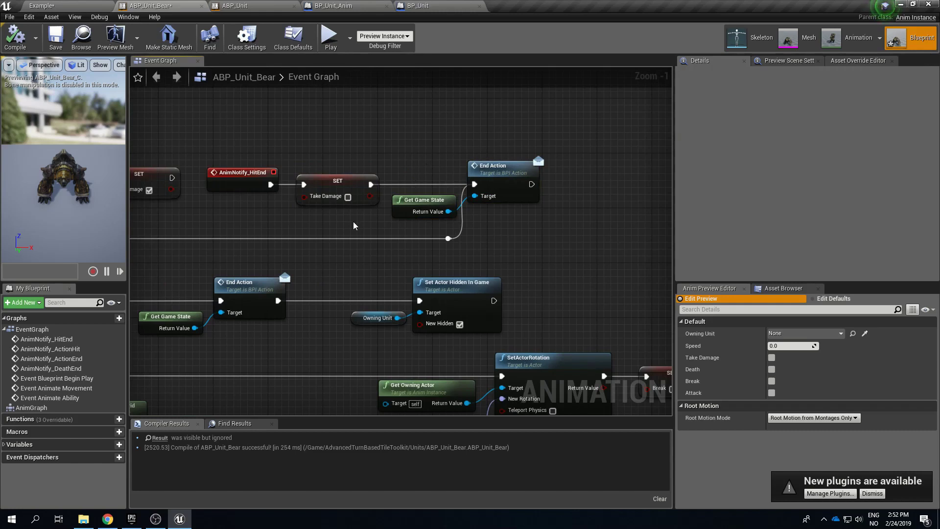
right_drag(354, 226, 377, 225)
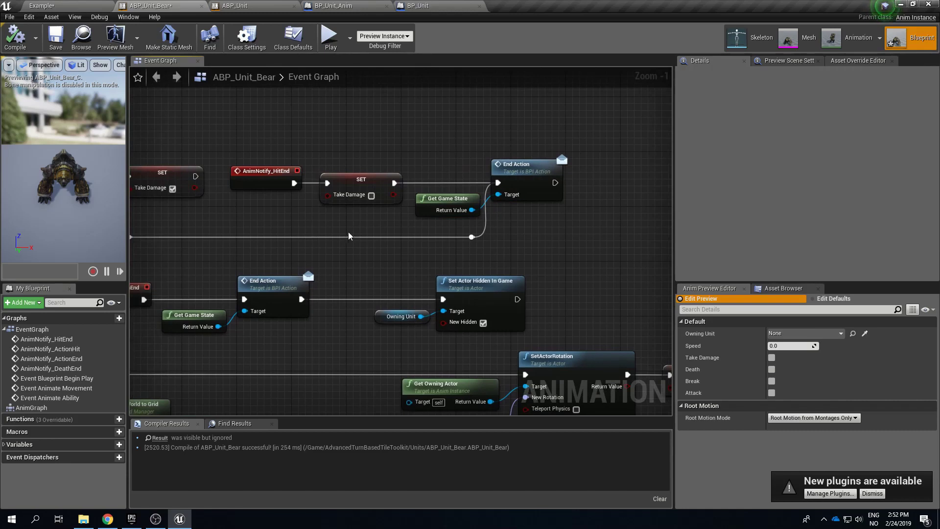
Step: Trace the Death output of Switch on Name to SET Death, and examine AnimNotify_DeathEnd with its End Action call
scroll(351, 228, down, 5)
scroll(273, 211, up, 4)
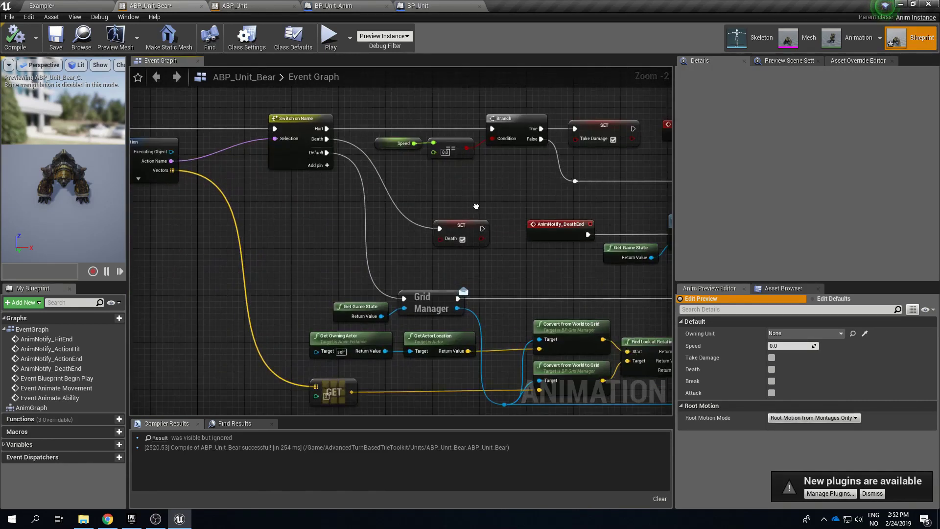
right_drag(459, 211, 323, 186)
click(316, 205)
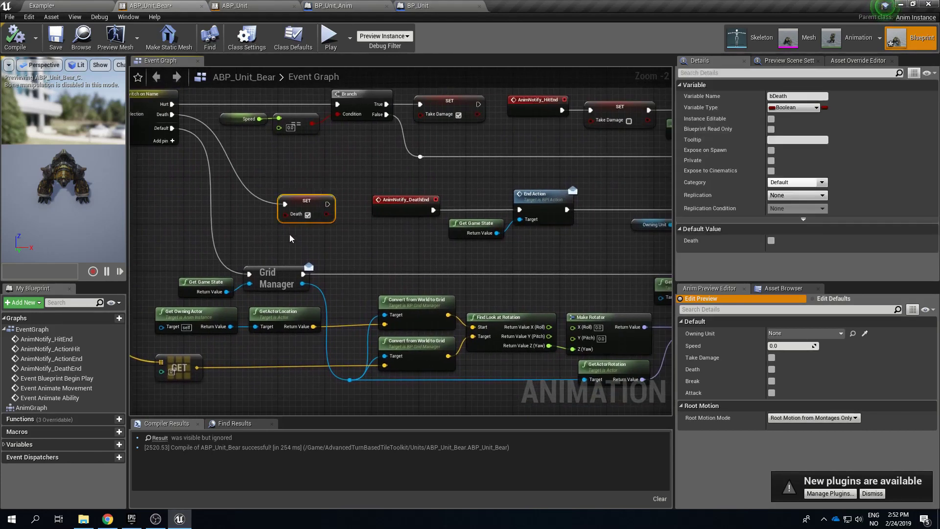
right_drag(406, 253, 264, 251)
right_drag(200, 189, 330, 221)
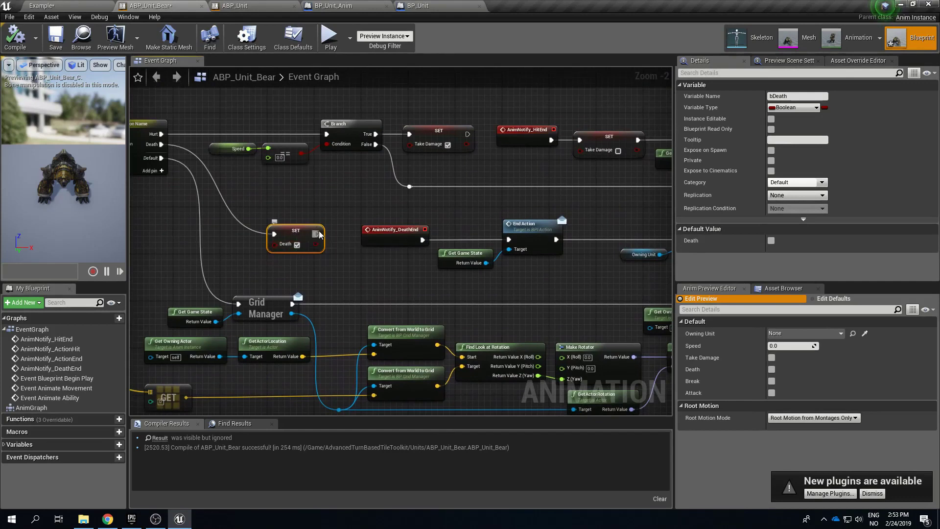
click(297, 245)
scroll(411, 255, up, 2)
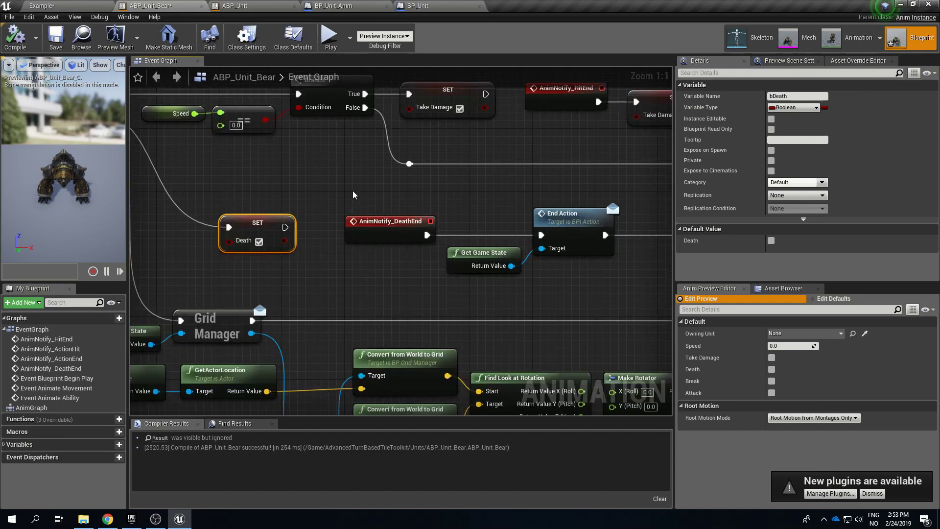
click(362, 221)
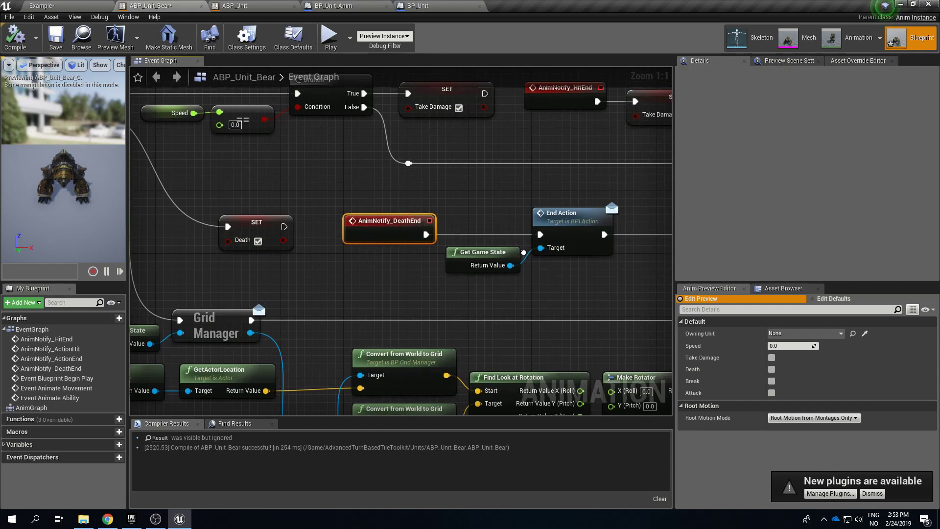
Step: Follow AnimNotify_DeathEnd through the End Action call on the game state to the Set Actor Hidden In Game node
right_drag(523, 253, 322, 254)
scroll(322, 254, down, 1)
drag(289, 204, 377, 254)
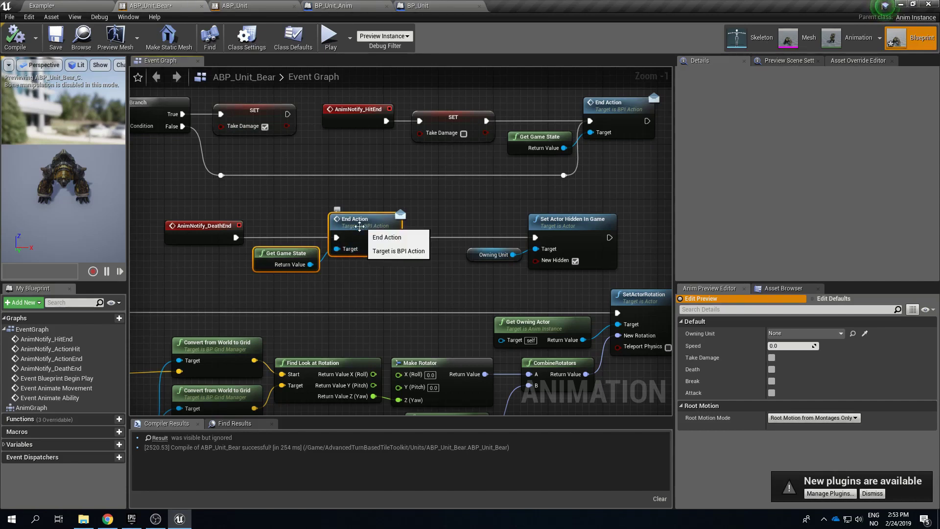
scroll(315, 275, down, 3)
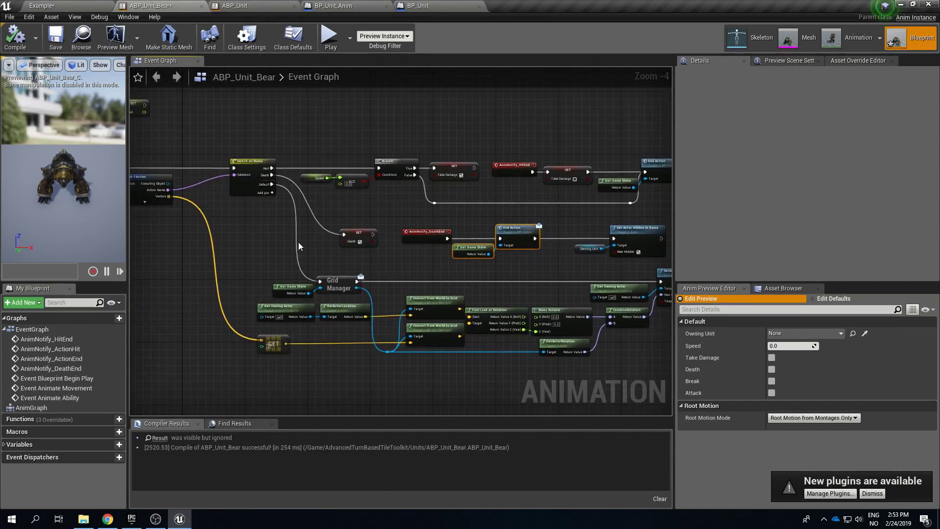
scroll(298, 245, up, 1)
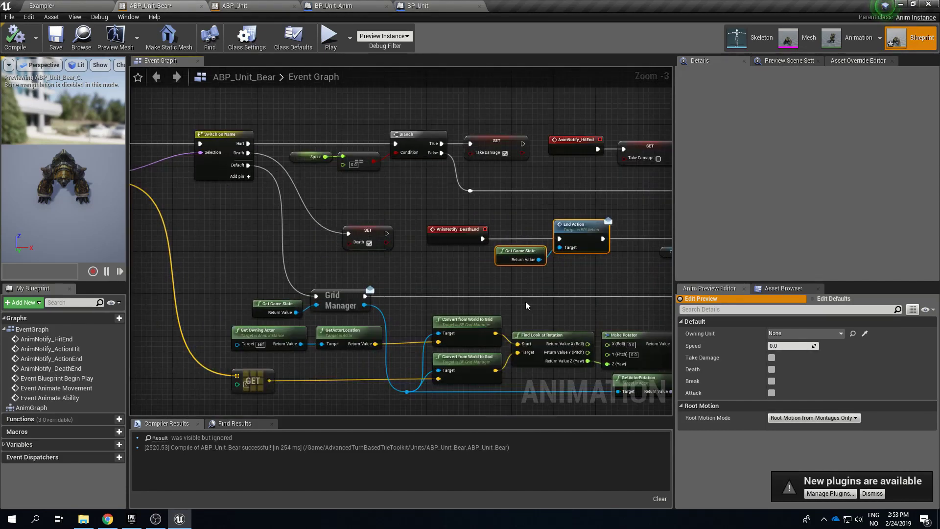
Step: Trace the Default output of Switch on Name to Grid Manager and the Convert from World to Grid nodes
right_drag(526, 305, 529, 336)
scroll(261, 223, up, 3)
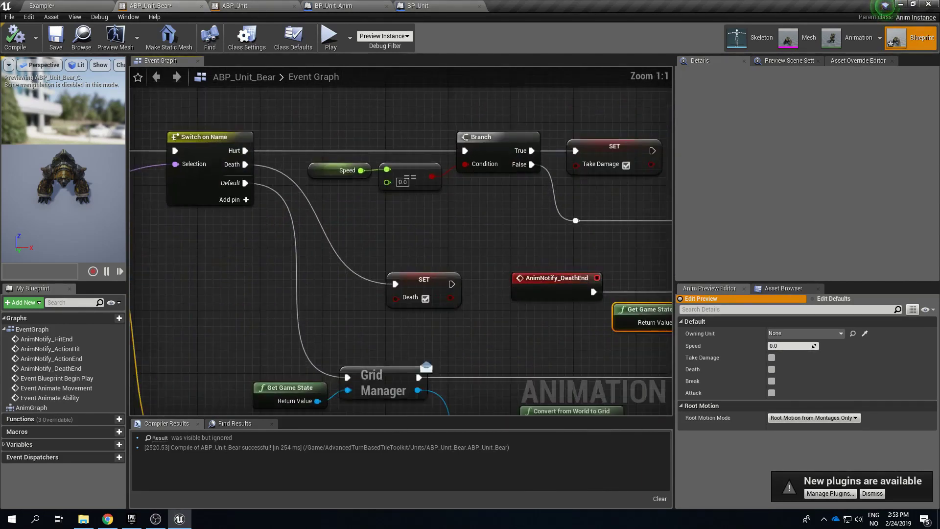
right_drag(222, 240, 297, 218)
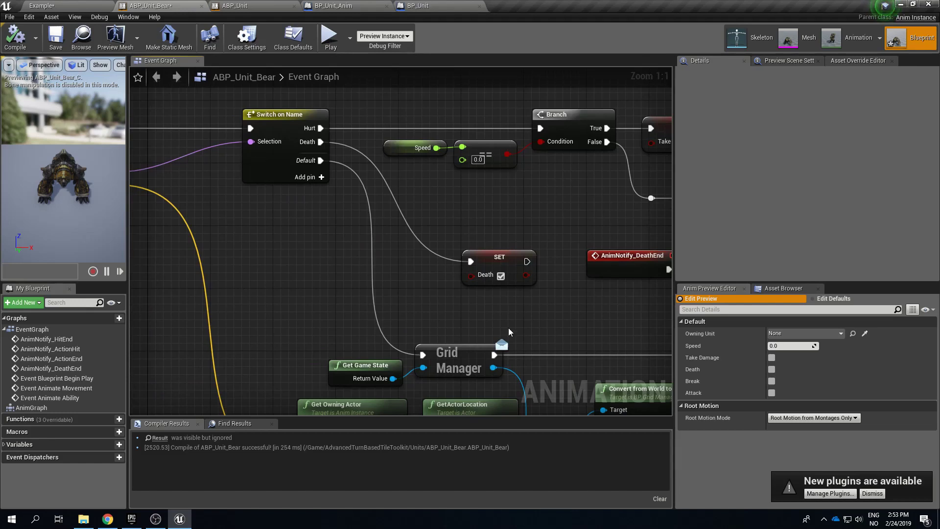
scroll(508, 327, down, 4)
right_drag(355, 246, 484, 284)
scroll(304, 268, up, 2)
right_drag(426, 297, 281, 199)
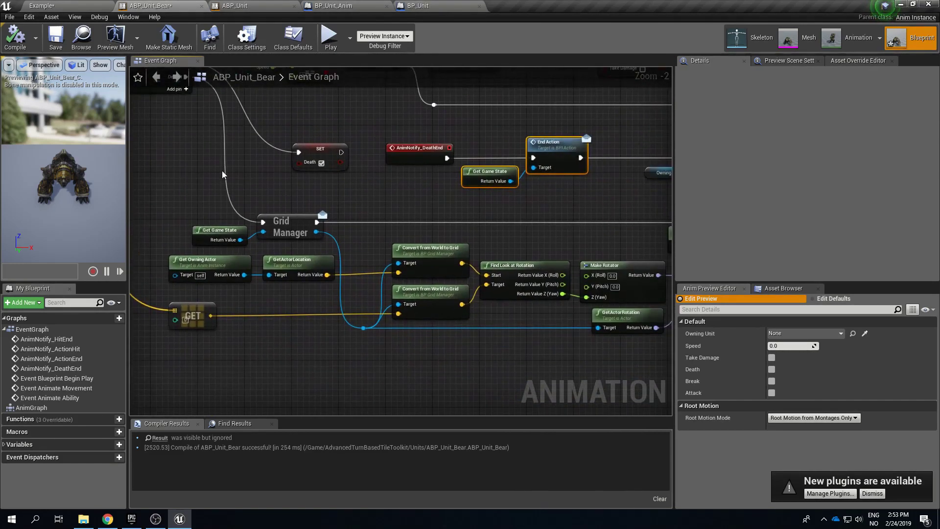
right_drag(222, 175, 269, 213)
right_drag(418, 302, 361, 210)
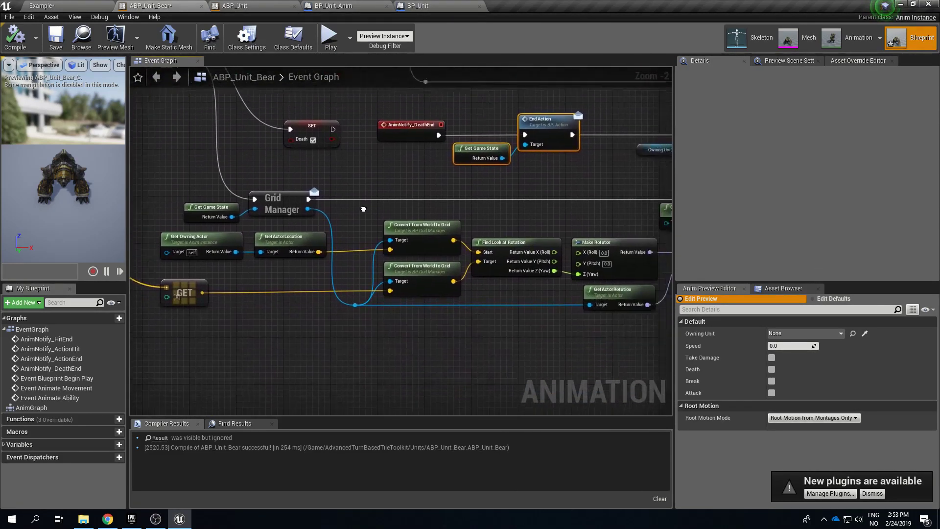
Step: Examine how Make Rotator and CombineRotators feed SetActorRotation, and follow its output to the SET Break and SET Attack nodes
scroll(465, 194, up, 2)
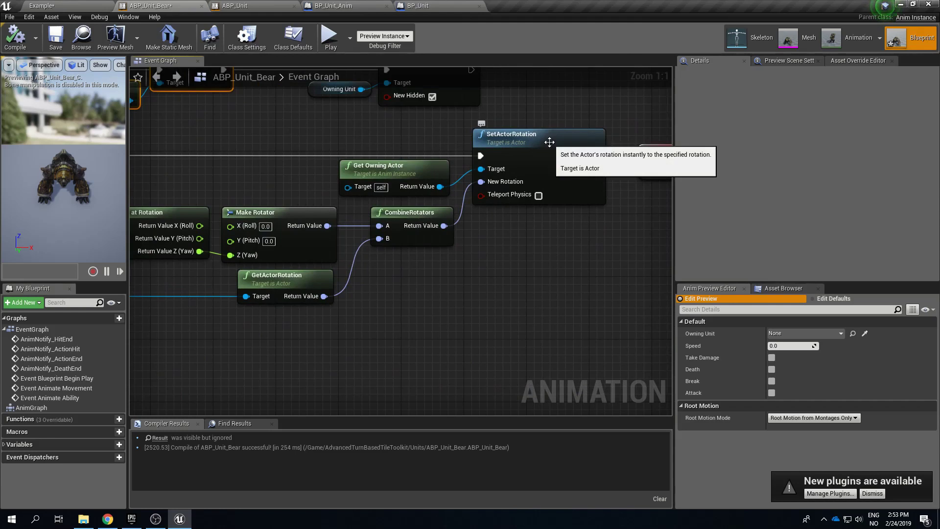
scroll(427, 255, down, 2)
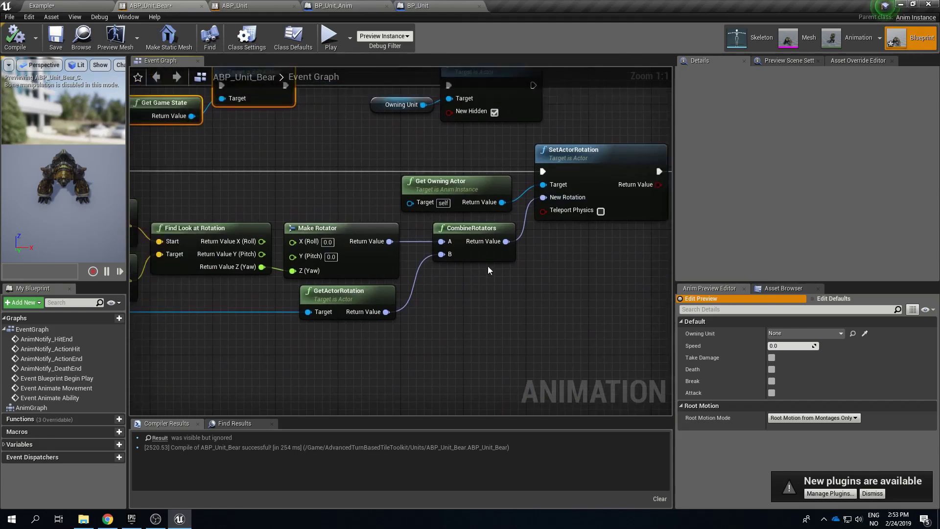
right_drag(479, 240, 394, 266)
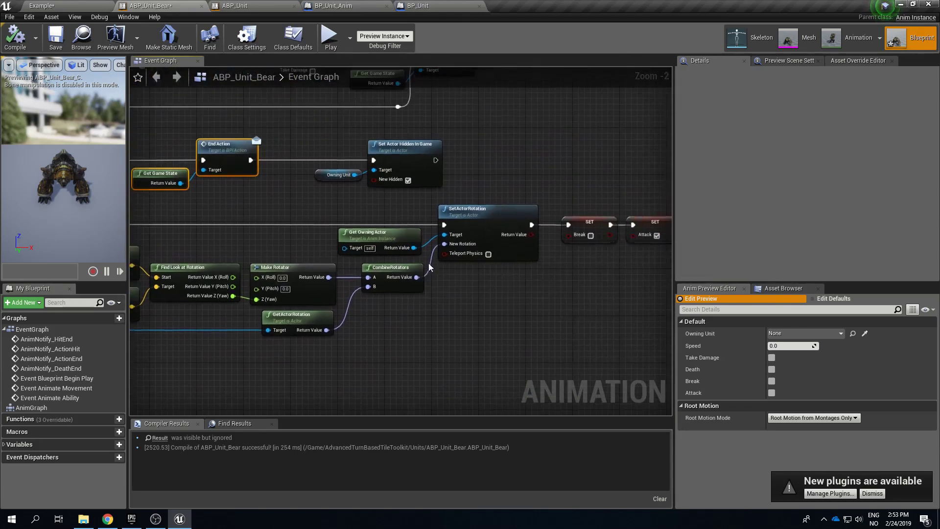
right_drag(528, 252, 269, 247)
scroll(434, 269, down, 3)
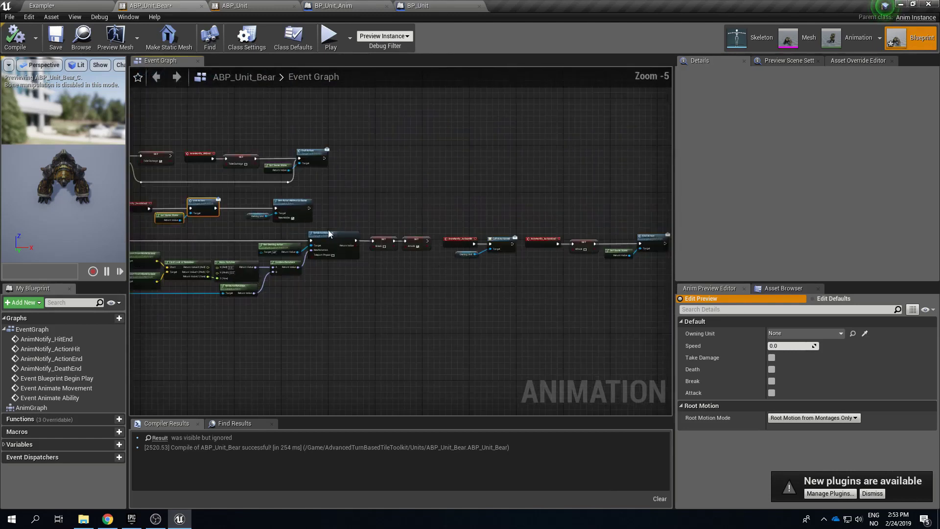
Step: Review the action notify events that end the attack chain and the overall Event Animate Ability layout in ABP_Unit_Bear
right_drag(434, 269, 335, 214)
scroll(336, 211, up, 1)
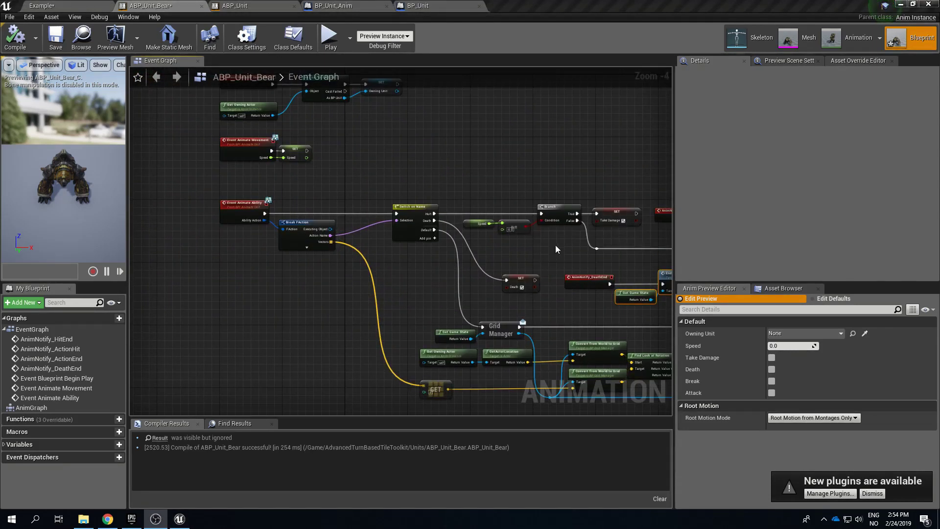
right_drag(556, 245, 359, 215)
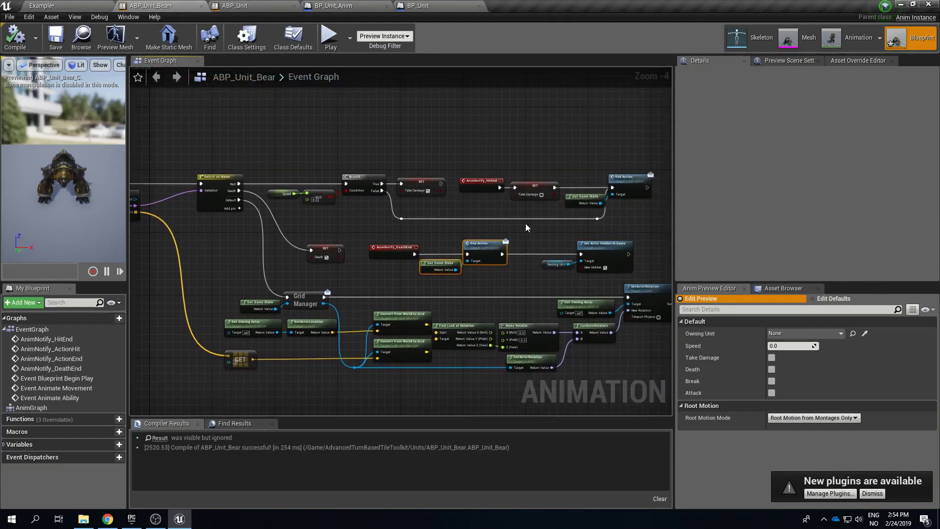
right_drag(527, 228, 243, 195)
right_drag(346, 236, 766, 231)
right_drag(462, 249, 460, 287)
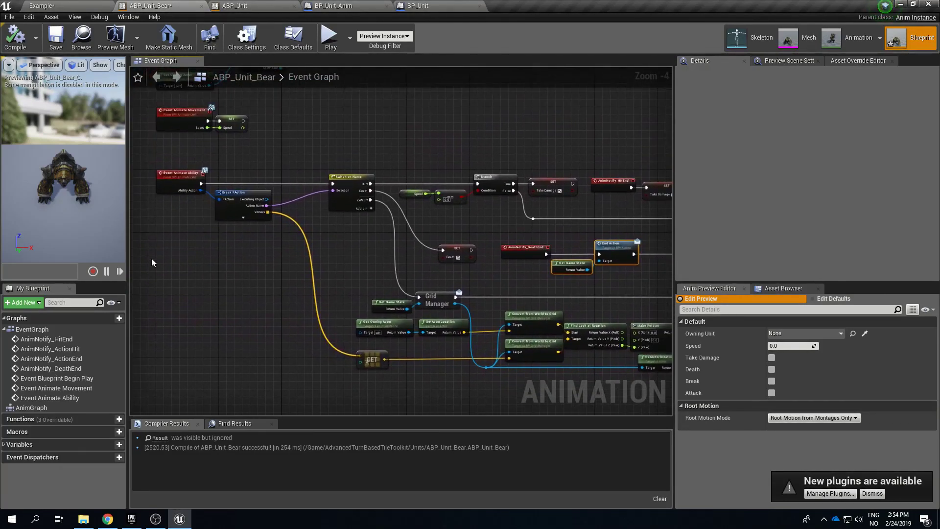
Step: View the AnimGraph of ABP_Unit_Bear, switch to the AnimGraph of ABP_Unit, and open its UnitStateMachine
double_click(45, 410)
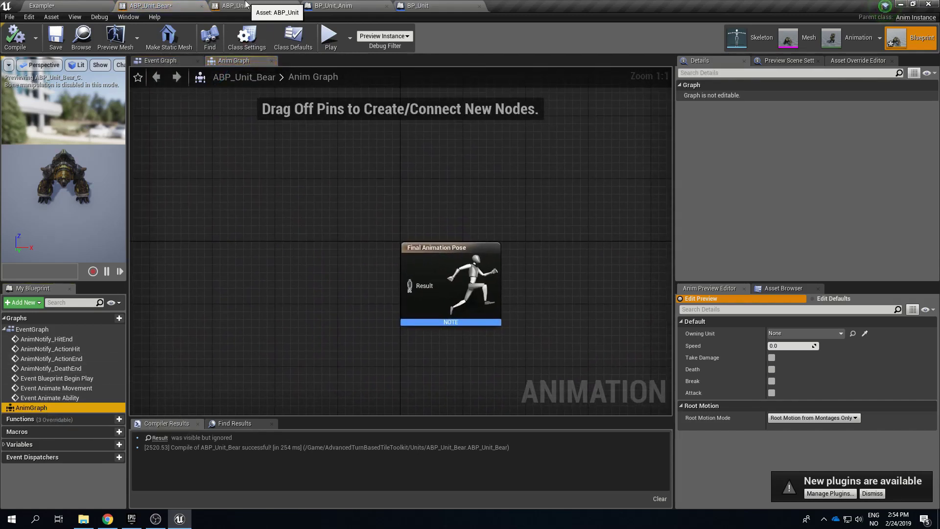
click(247, 4)
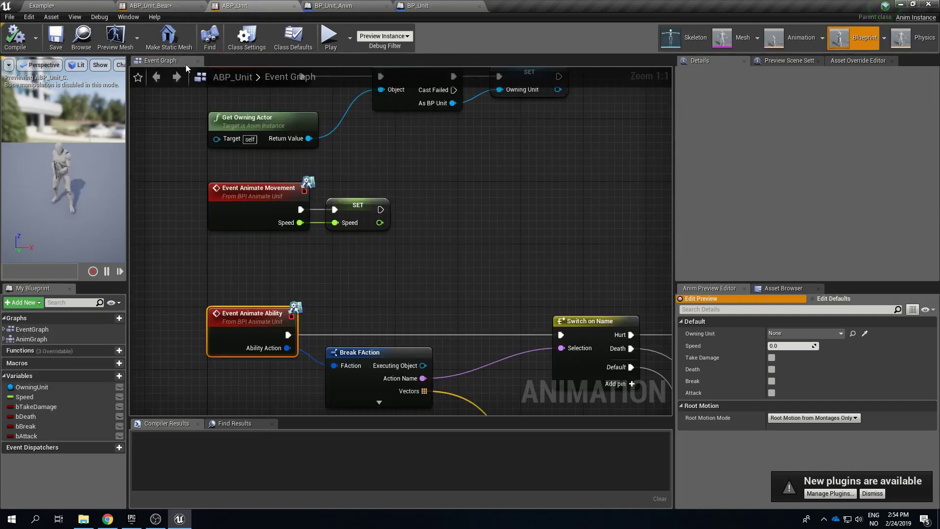
double_click(31, 339)
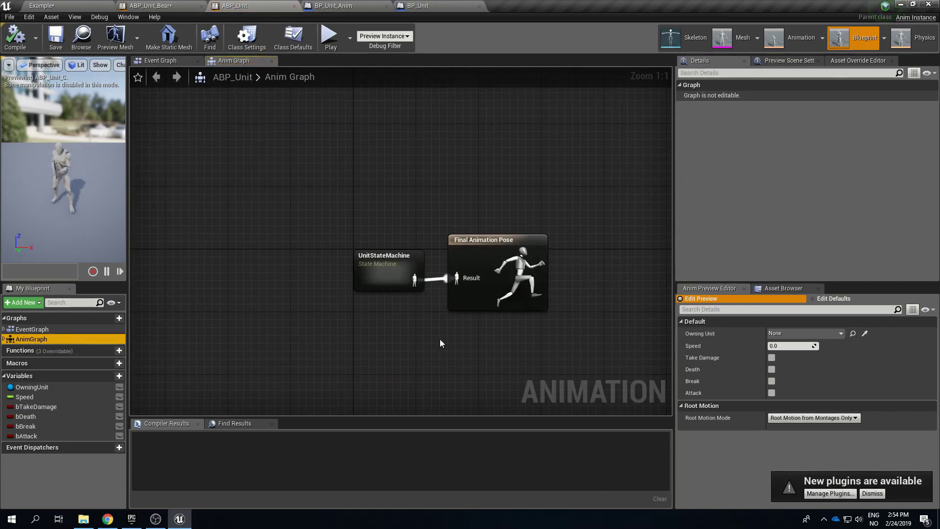
click(490, 283)
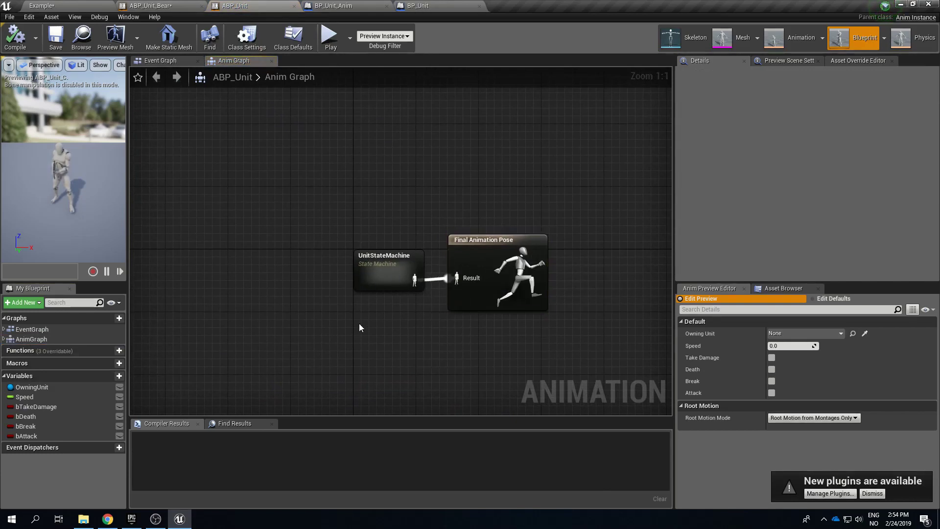
double_click(375, 273)
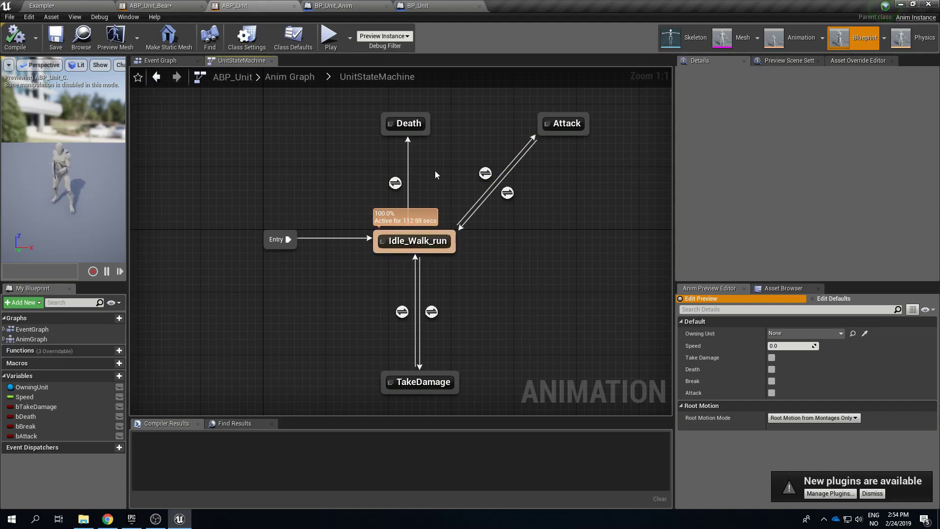
Step: Inspect the transition rules from Idle_Walk_run to Attack and Death, and return to UnitStateMachine with Idle_Walk_run selected
mouse_move(487, 174)
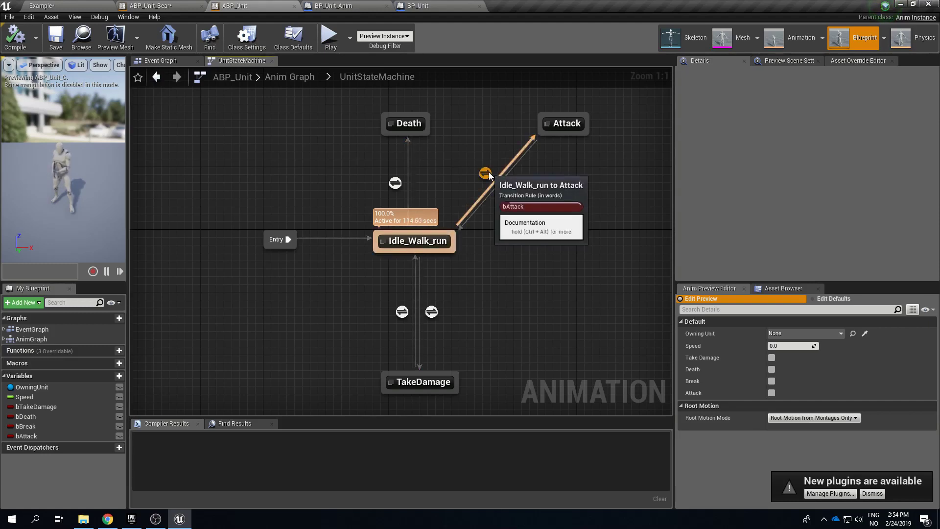
mouse_move(395, 185)
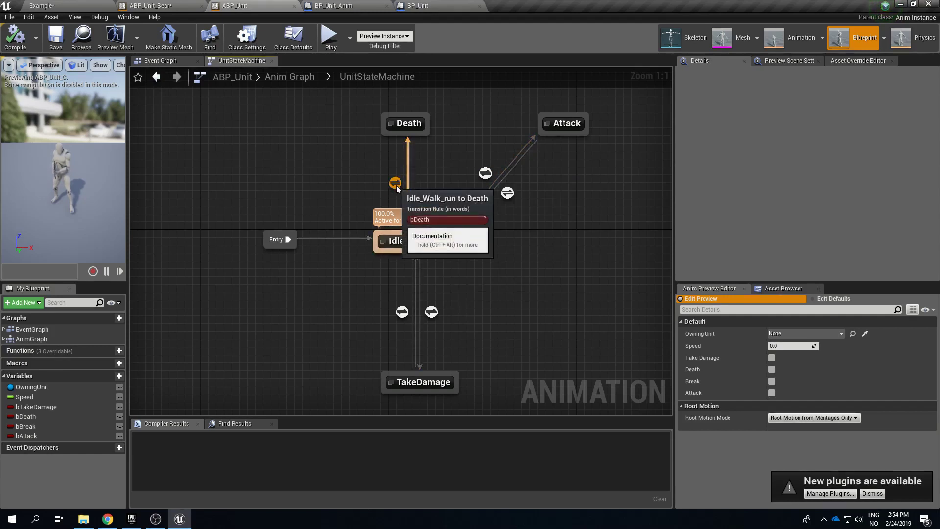
double_click(396, 185)
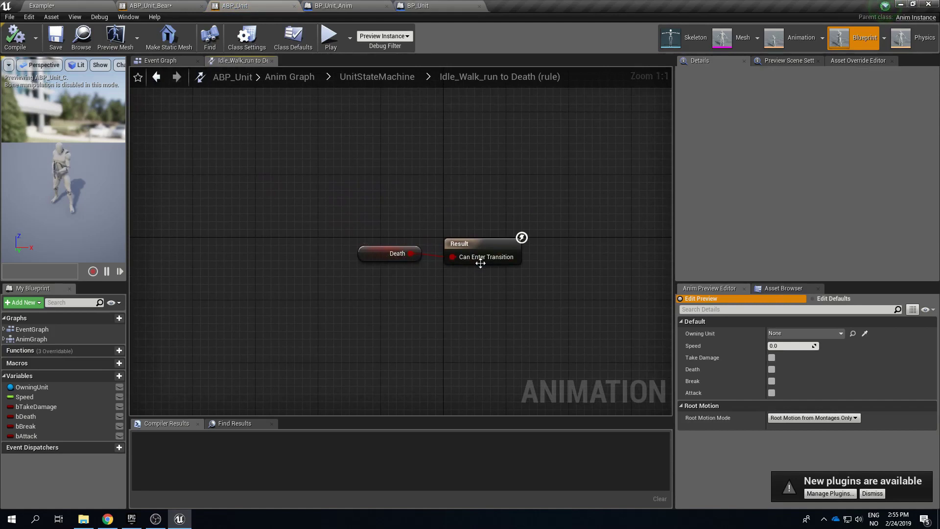
click(378, 77)
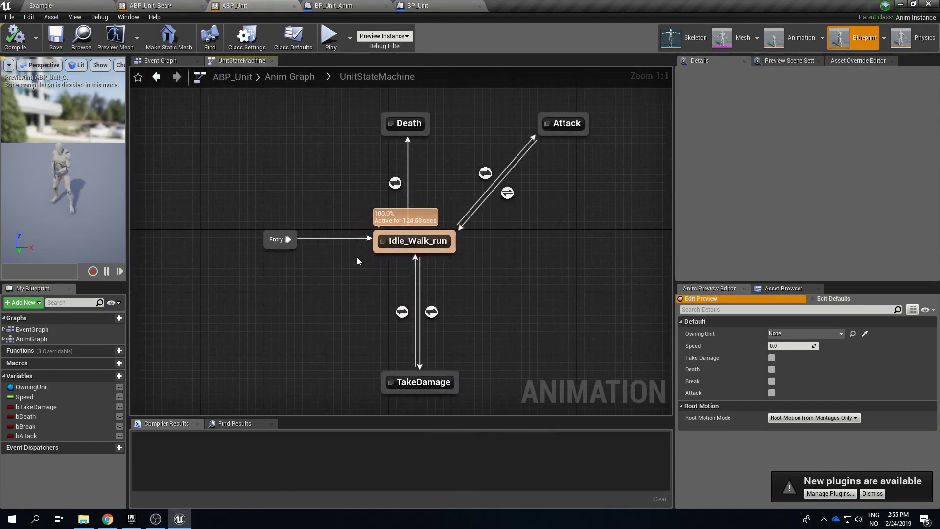
drag(357, 257, 512, 231)
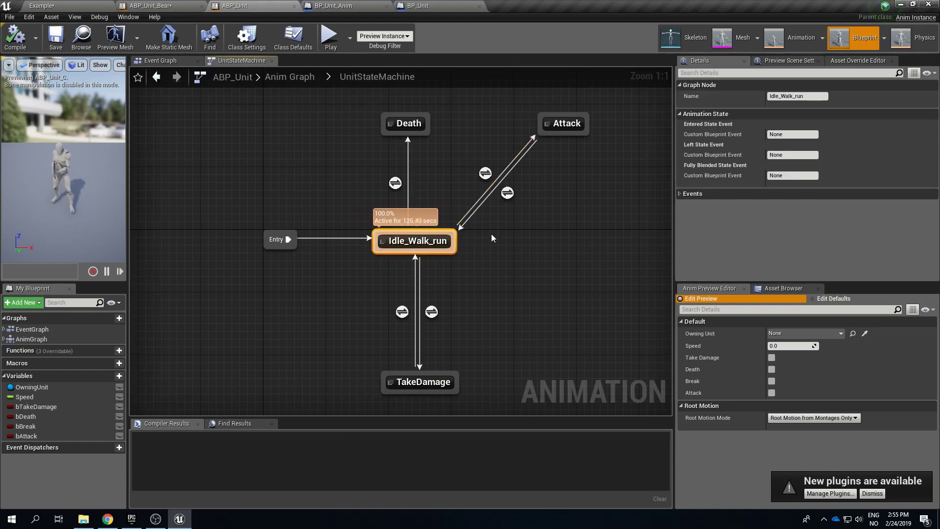
Step: Go back to ABP_Unit's Event Graph, trace the Death output of Switch on Name, and select the SET Death node
click(160, 60)
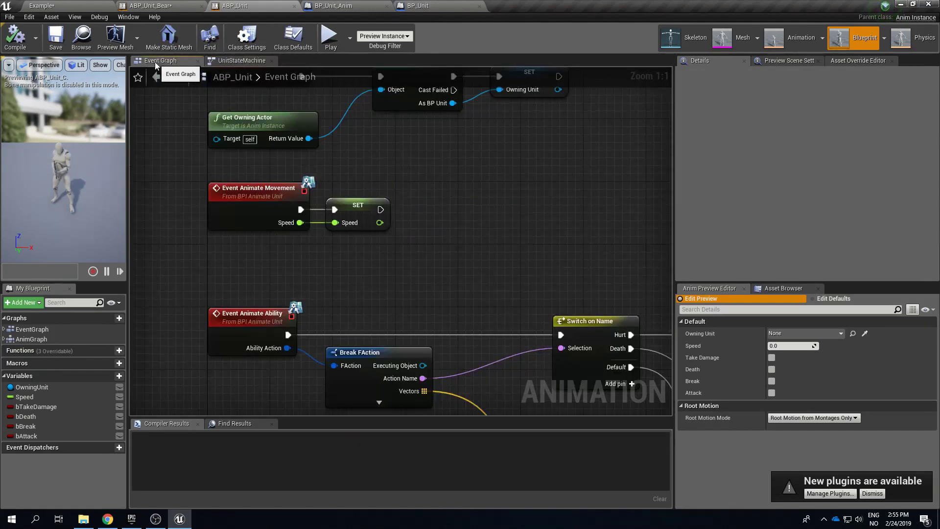
right_drag(294, 231, 355, 292)
scroll(366, 275, down, 8)
scroll(396, 326, up, 5)
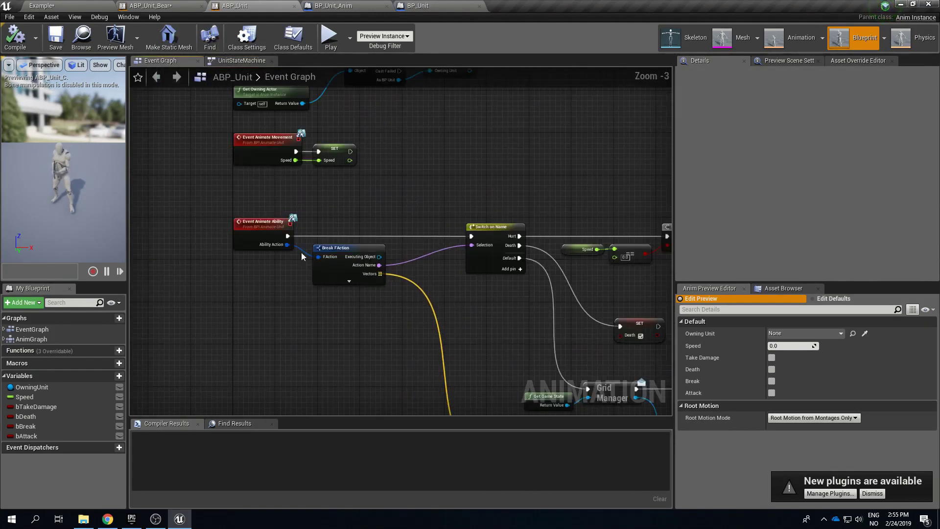
right_drag(456, 283, 356, 258)
scroll(355, 257, up, 1)
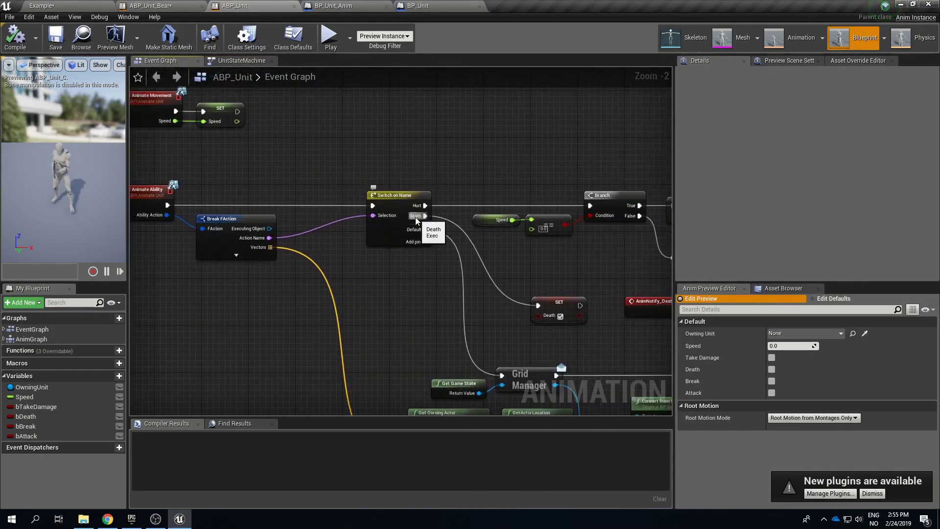
right_drag(416, 220, 464, 173)
right_drag(515, 230, 326, 202)
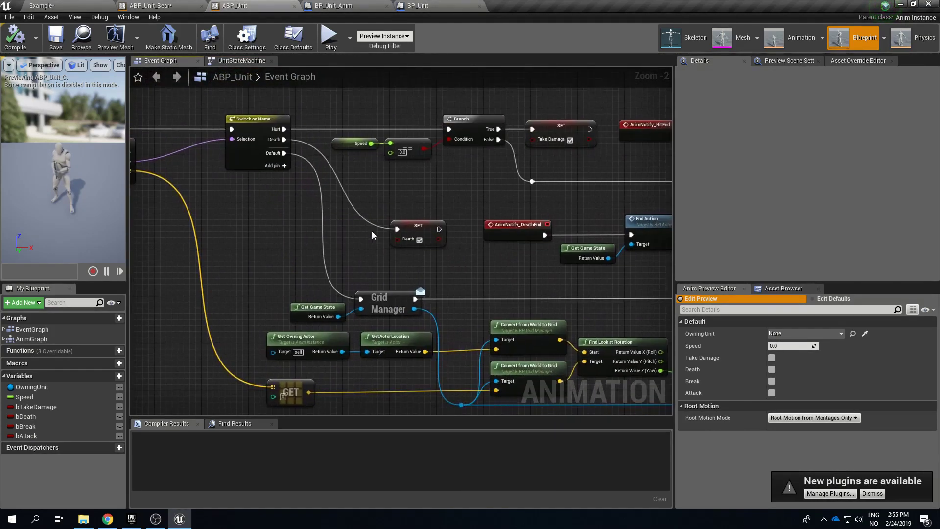
click(416, 230)
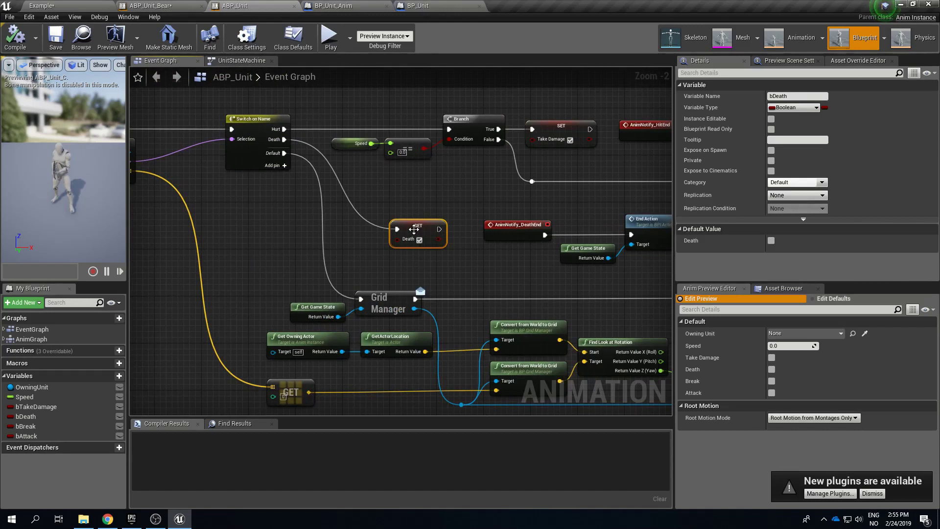
Step: Open the Idle_Walk_run to Death transition rule from UnitStateMachine to check which variable drives Can Enter Transition
click(242, 60)
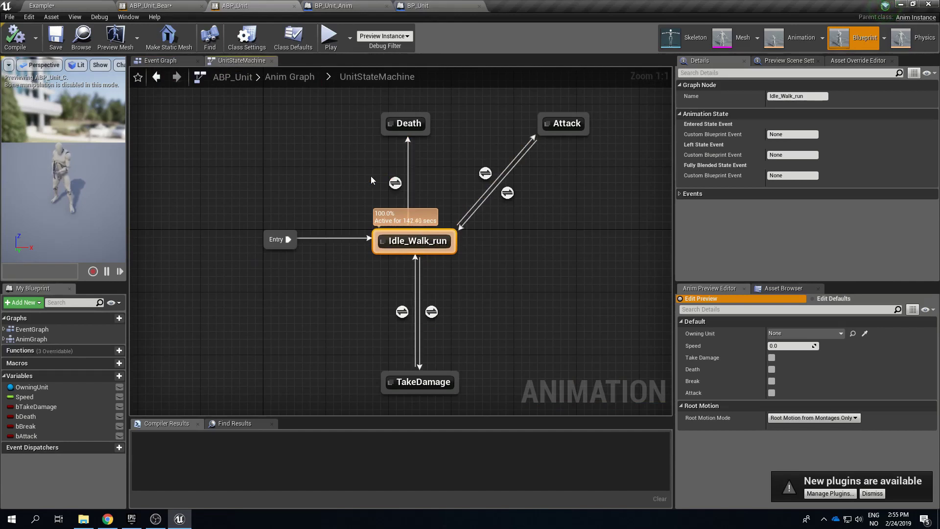
click(395, 184)
click(395, 184)
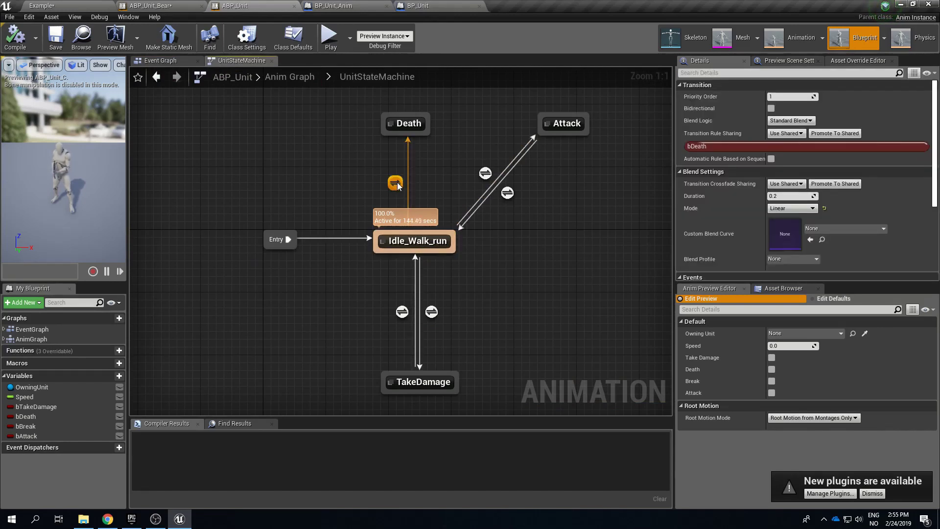
double_click(395, 184)
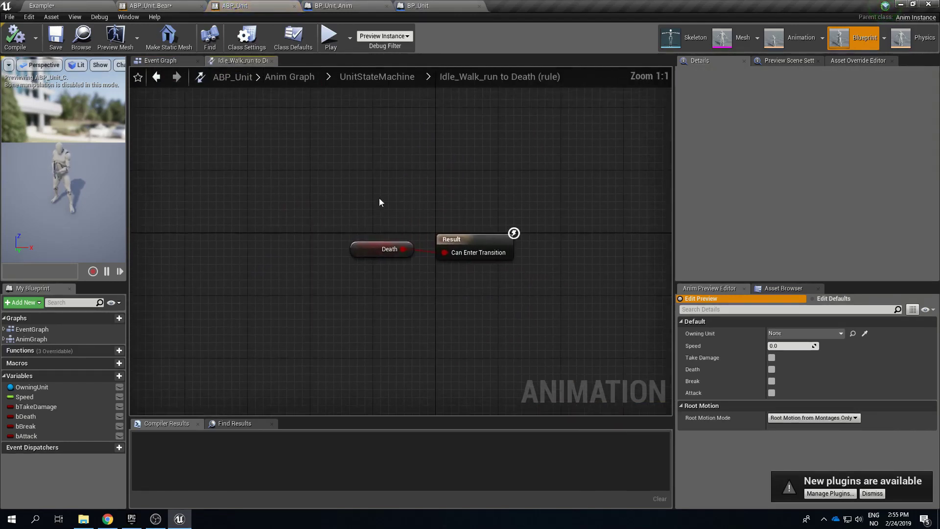
click(169, 61)
click(211, 62)
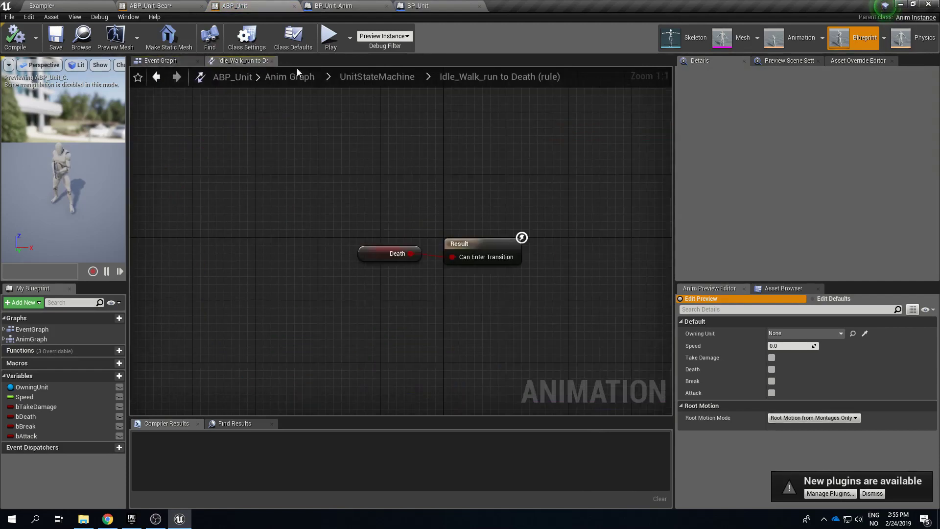
Step: Return to UnitStateMachine and open the Death state to view the animation it plays
click(363, 76)
right_drag(453, 128, 446, 169)
mouse_move(400, 162)
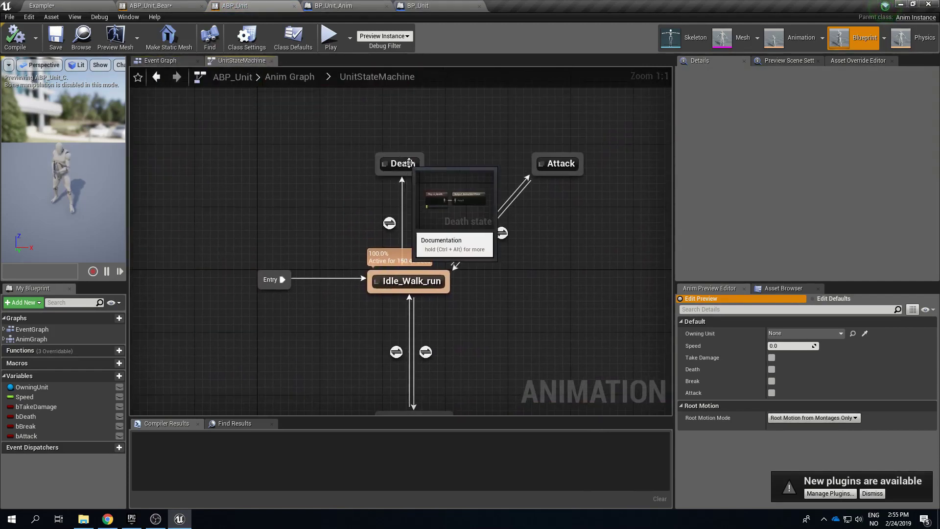
double_click(407, 162)
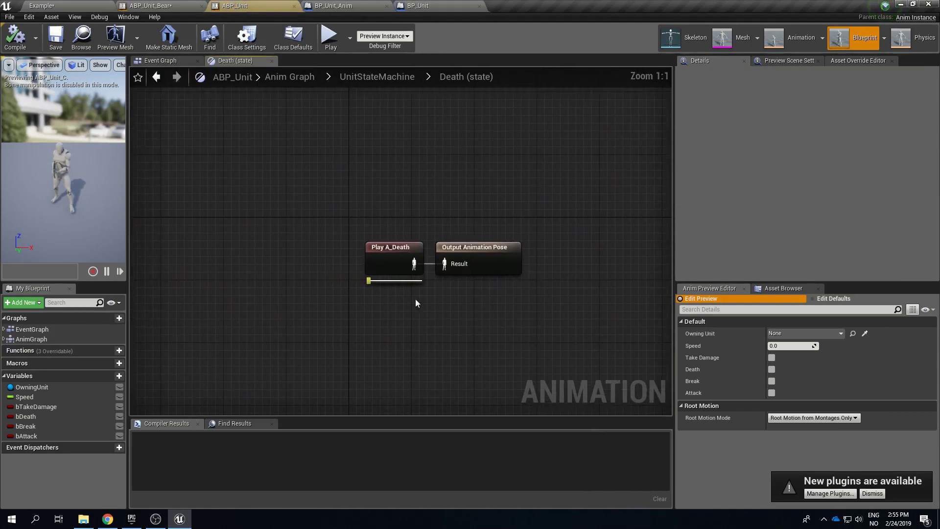
Step: Select the Play A_Death node and open the A_Death animation to check its notifies
click(383, 260)
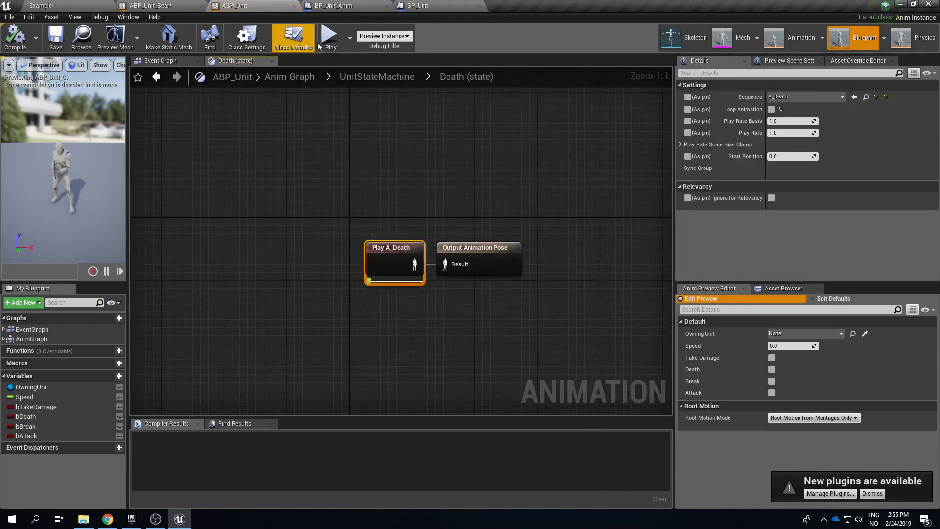
click(801, 40)
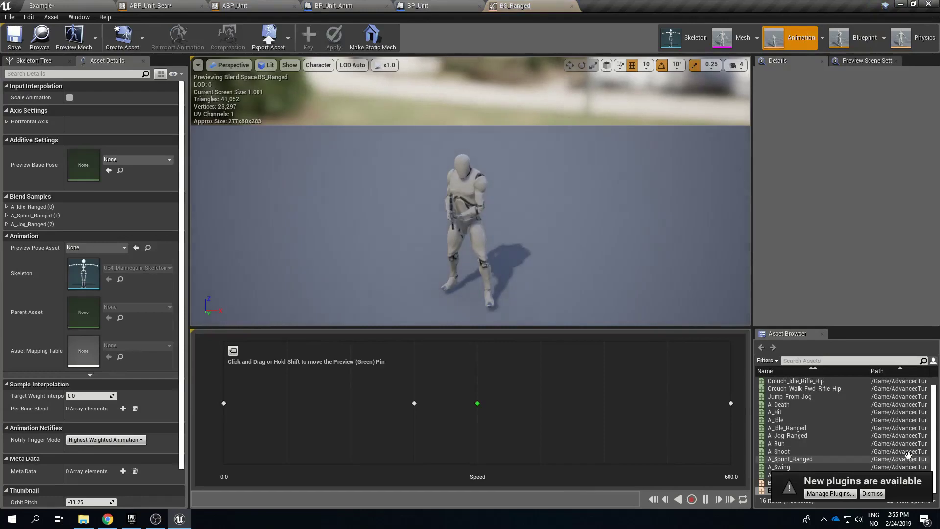
double_click(803, 404)
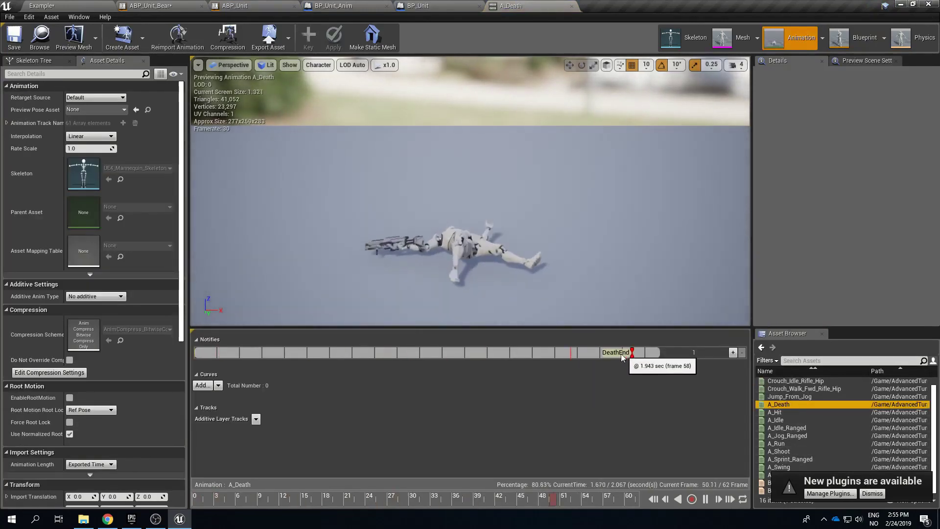
Step: Return to ABP_Unit's Event Graph and examine the AnimNotify_DeathEnd event chain and the Switch on Name outputs
click(274, 6)
click(162, 60)
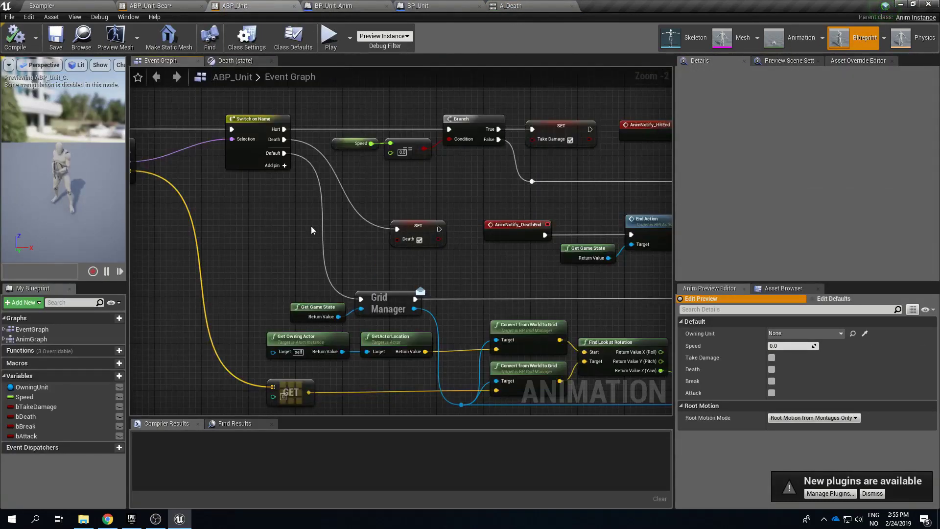
scroll(349, 232, down, 2)
scroll(410, 235, up, 4)
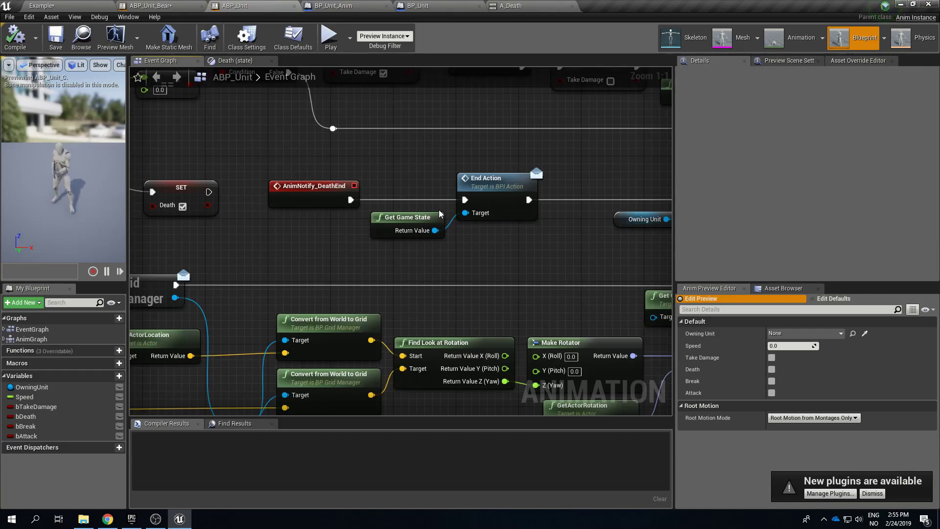
scroll(437, 243, down, 4)
right_drag(286, 229, 297, 177)
scroll(443, 209, down, 3)
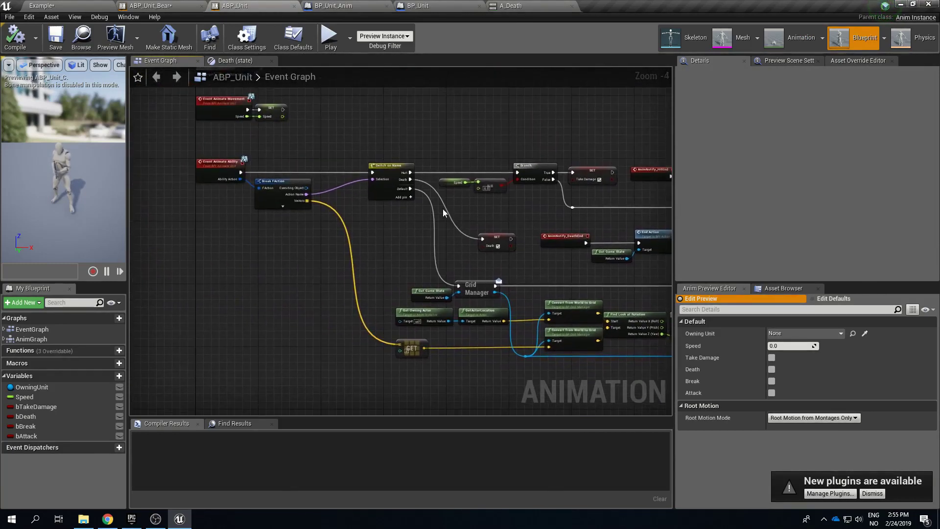
Step: Copy the UnitStateMachine node from ABP_Unit's Anim Graph into ABP_Unit_Bear's Anim Graph
click(242, 62)
click(397, 78)
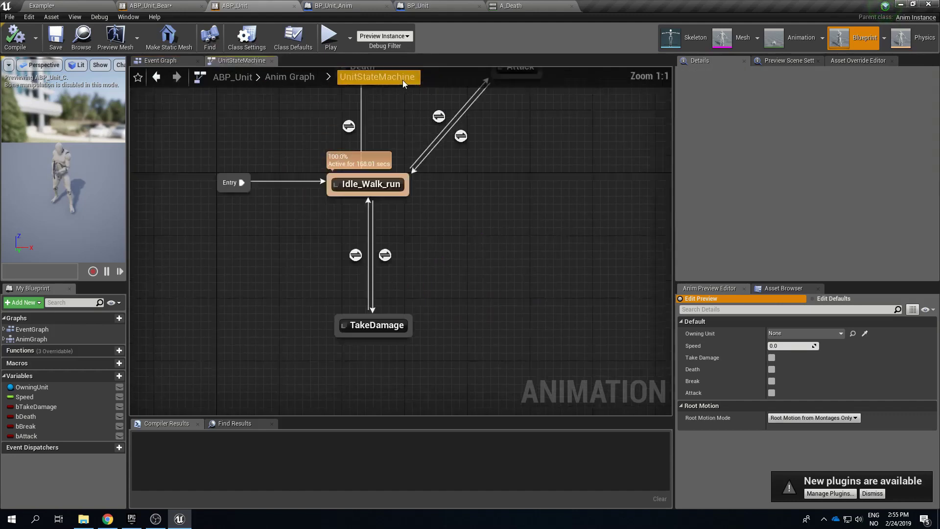
click(298, 76)
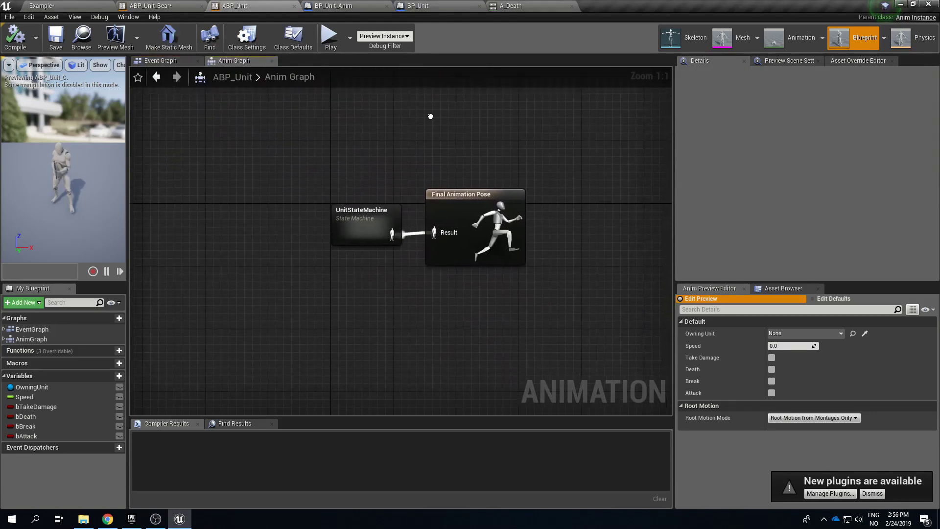
right_drag(430, 117, 413, 103)
drag(359, 136, 345, 235)
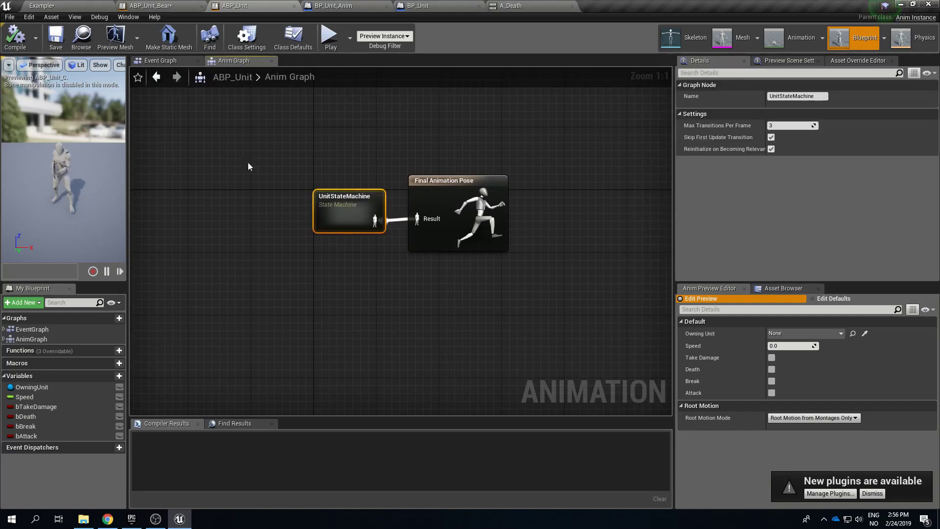
click(152, 5)
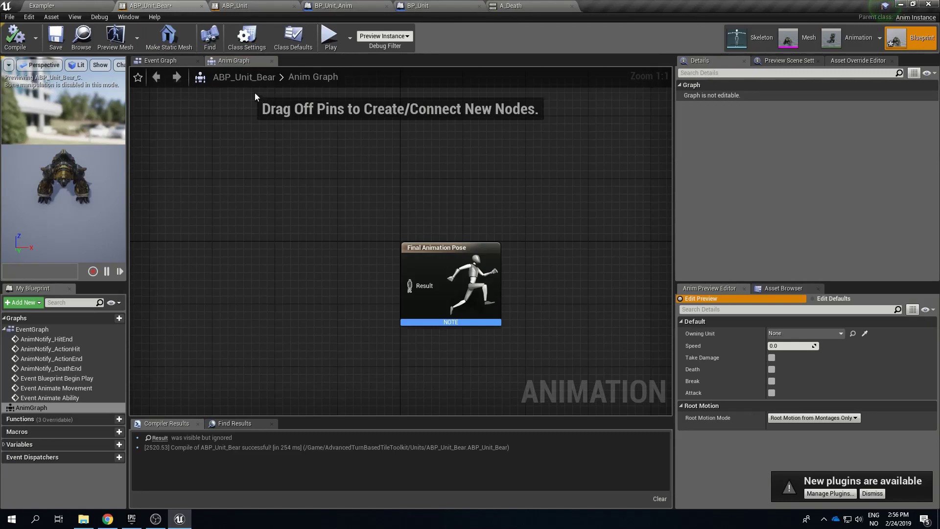
key(ctrl+v)
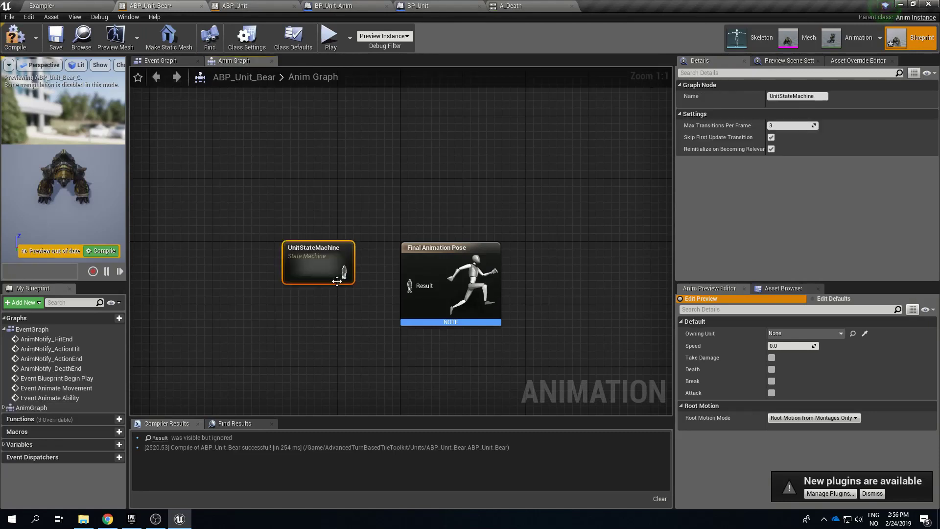
Step: Connect UnitStateMachine to the Final Animation Pose's Result, place it beside that node, and compile ABP_Unit_Bear
drag(344, 272, 417, 286)
drag(313, 274, 345, 291)
click(344, 337)
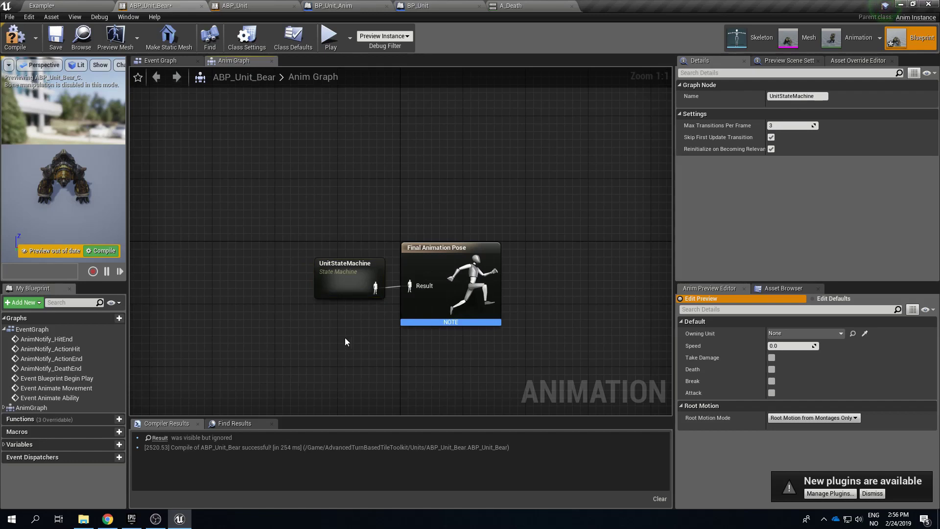
click(16, 35)
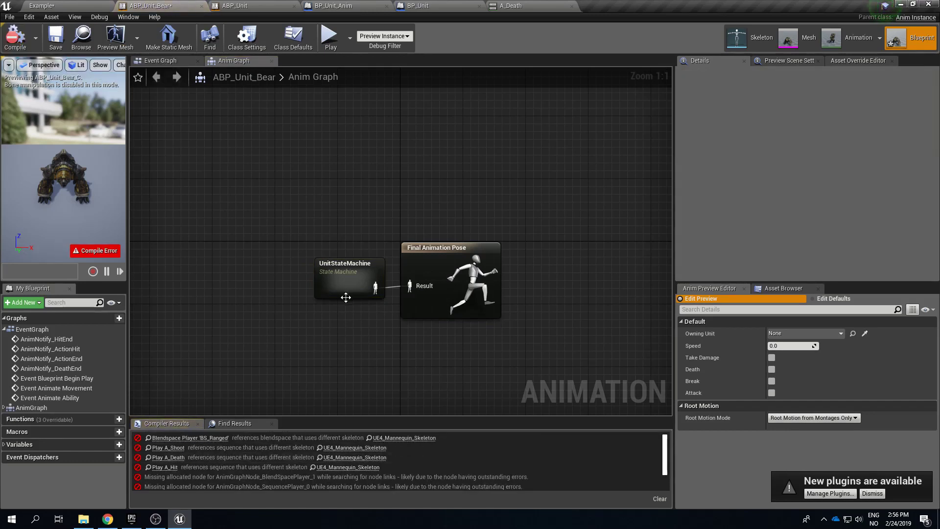
Step: Open the Idle_Walk_run state in ABP_Unit_Bear's UnitStateMachine and inspect its Speed and BS_Ranged nodes
click(345, 280)
double_click(346, 280)
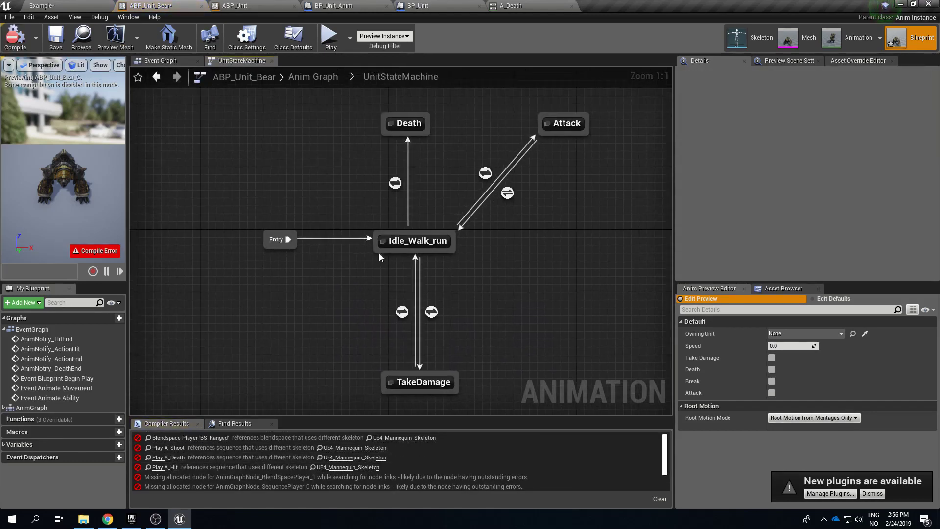
double_click(429, 239)
drag(315, 310, 453, 230)
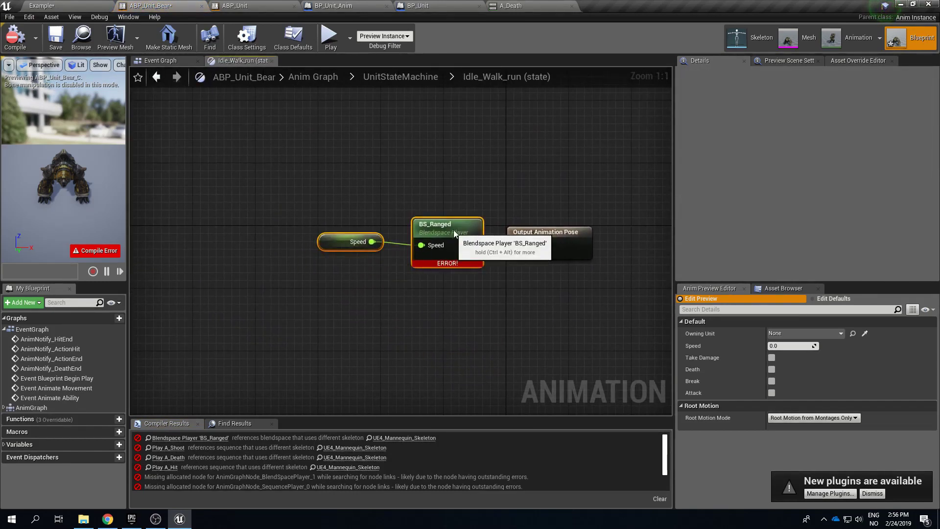
Step: Open the Idle_Walk_run state in ABP_Unit's UnitStateMachine to compare its Speed and BS_Ranged setup
click(252, 5)
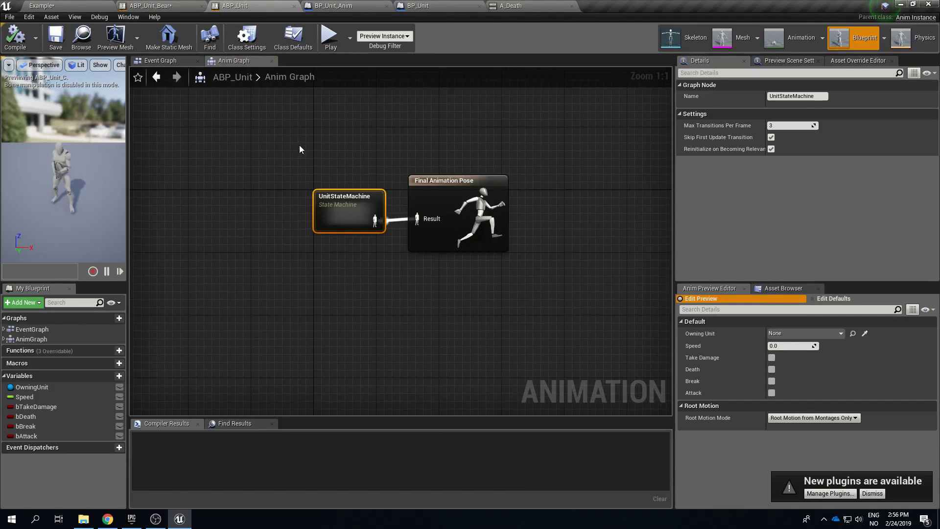
double_click(344, 213)
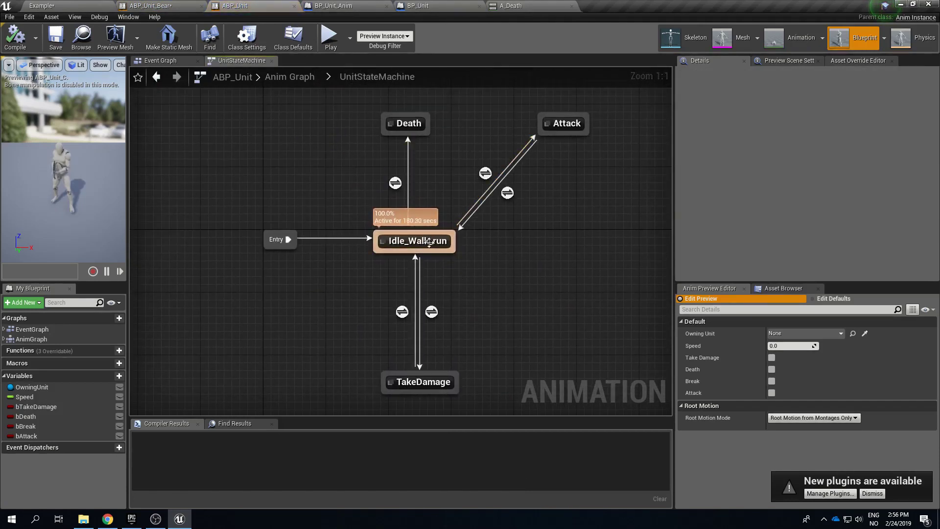
double_click(426, 242)
drag(300, 273, 453, 192)
click(333, 216)
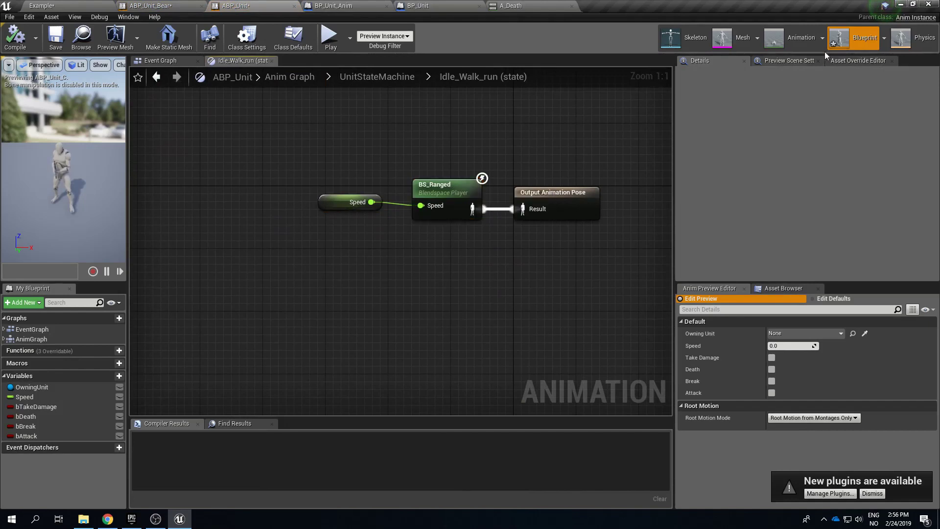
Step: Dismiss the new plugins notification, open the BS_Ranged blend space, and inspect its middle sample on the Speed axis
click(804, 43)
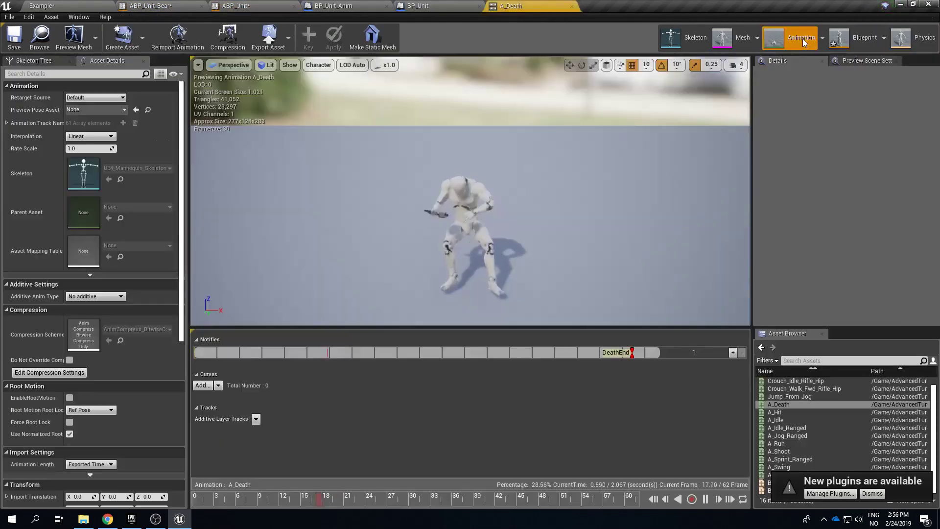
click(874, 494)
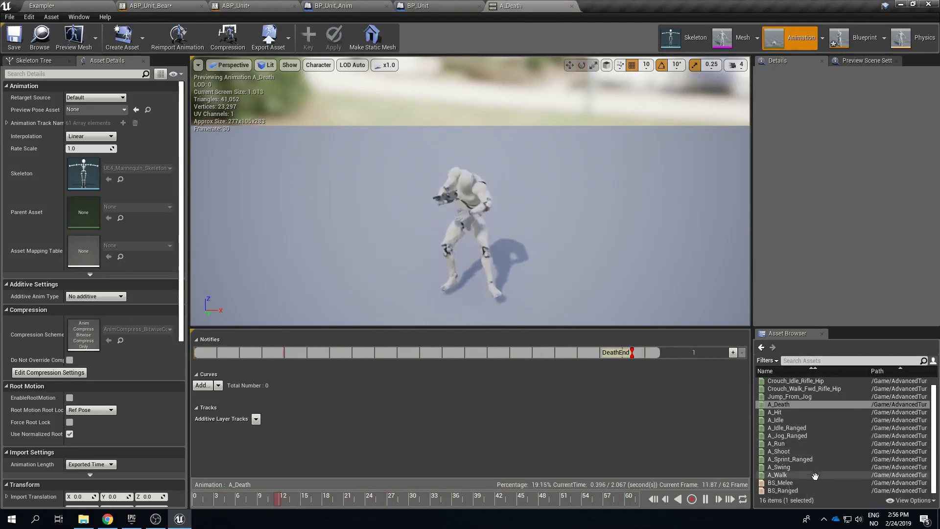
click(783, 491)
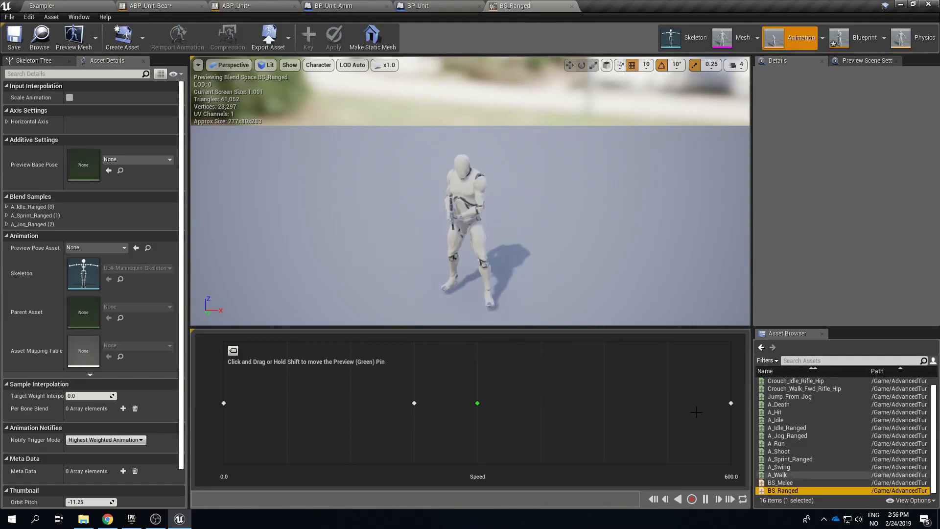
click(415, 403)
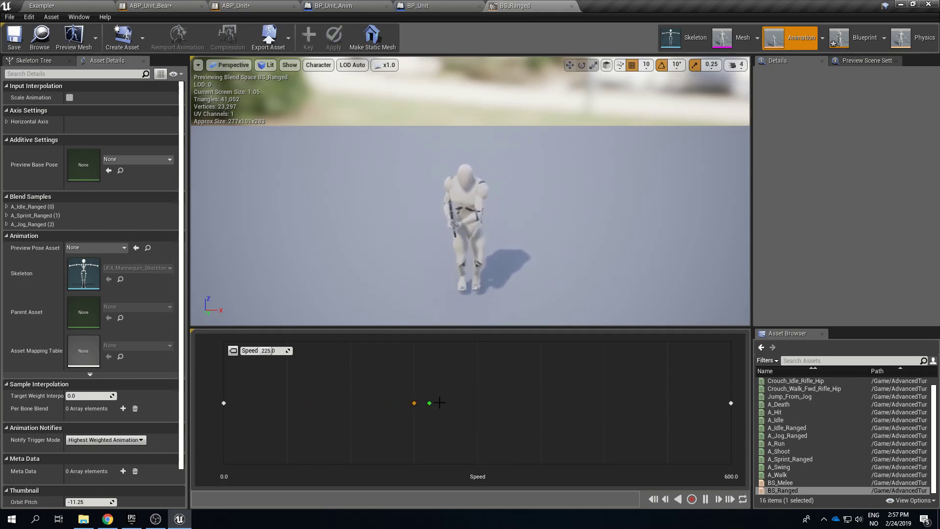
Step: Open the bear's animations from ABP_Unit_Bear and preview ExoGame_Bears_Walk from the side
click(159, 5)
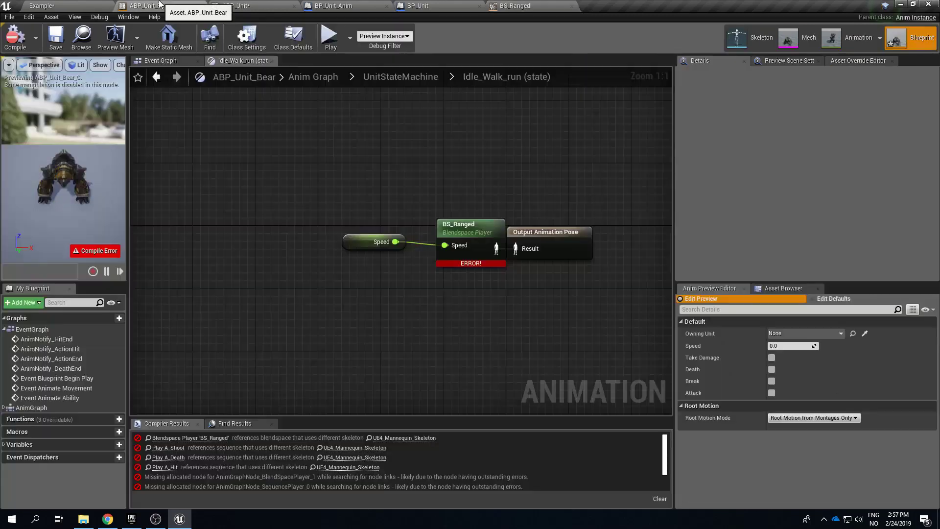
click(868, 41)
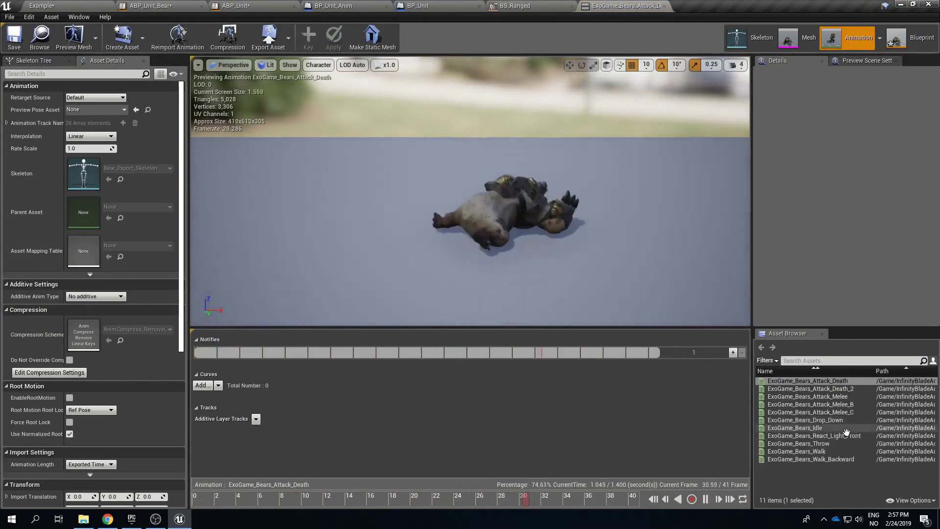
click(822, 449)
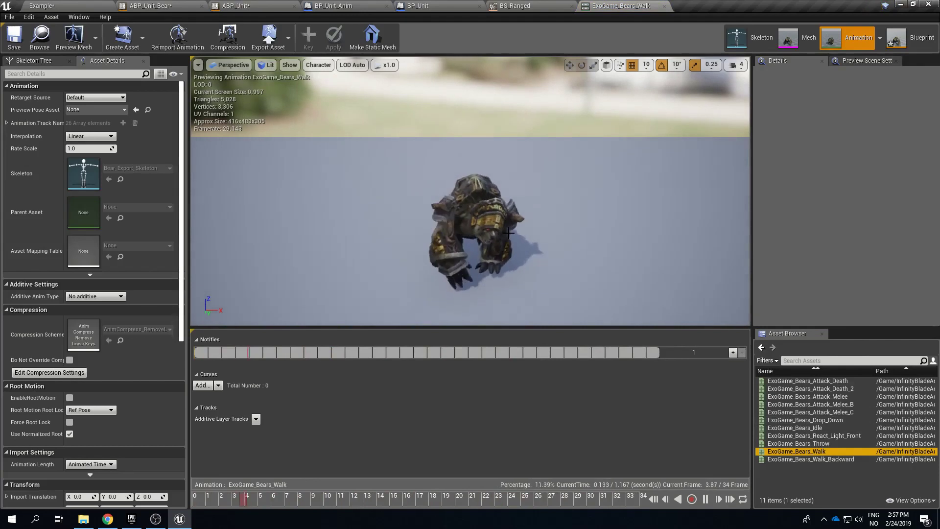
right_drag(470, 196, 357, 221)
key(d)
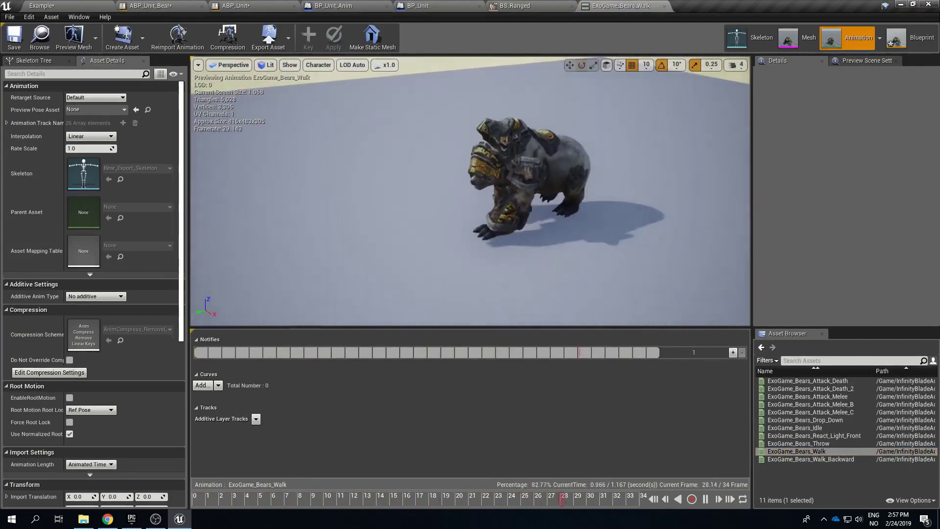
Step: Preview the ExoGame_Bears_Idle animation and view the bear from the front
click(829, 428)
double_click(828, 428)
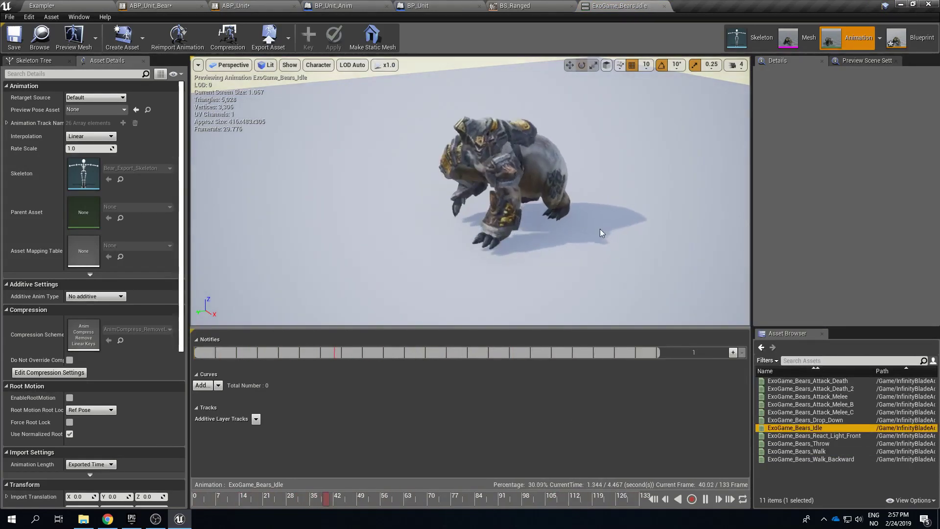
drag(573, 233, 480, 235)
mouse_move(480, 235)
right_down()
mouse_move(514, 208)
mouse_move(489, 223)
right_up()
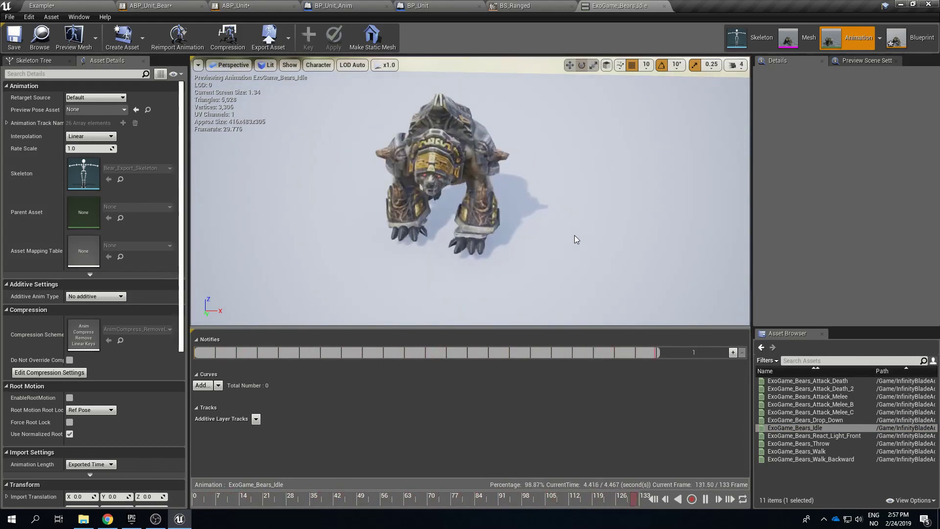
Step: Create a Blend Space 1D for Bear_Export_Skeleton in the AdvancedTurnBasedTileToolkit/Units folder and name it BS_BearWalkIdle
click(81, 5)
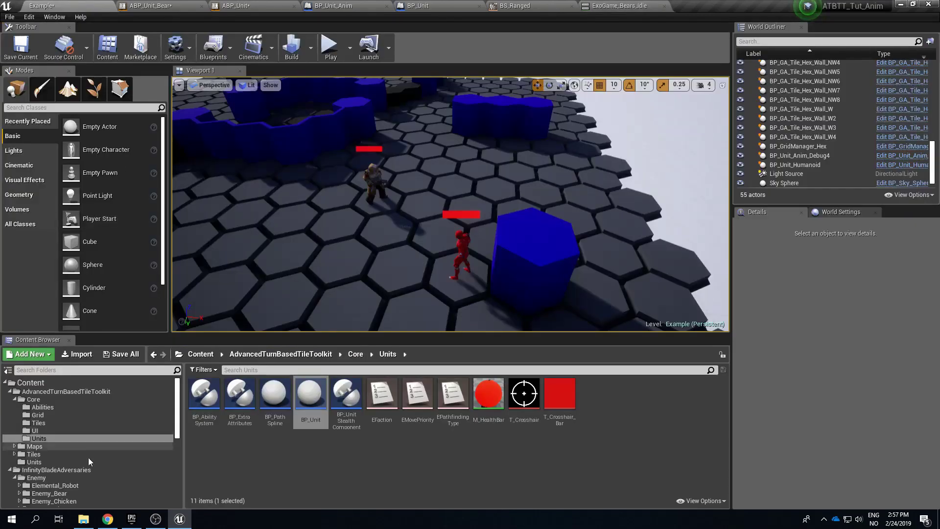
click(42, 460)
scroll(391, 455, down, 3)
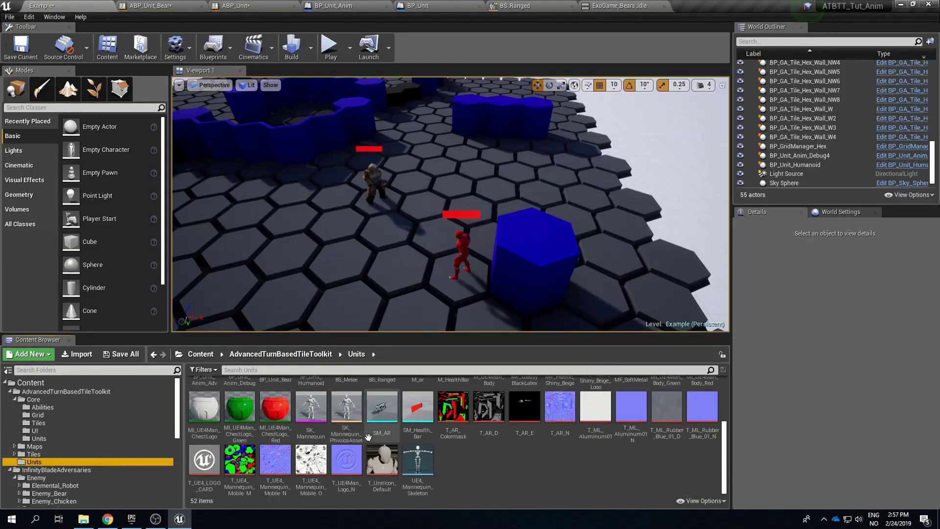
right_click(520, 466)
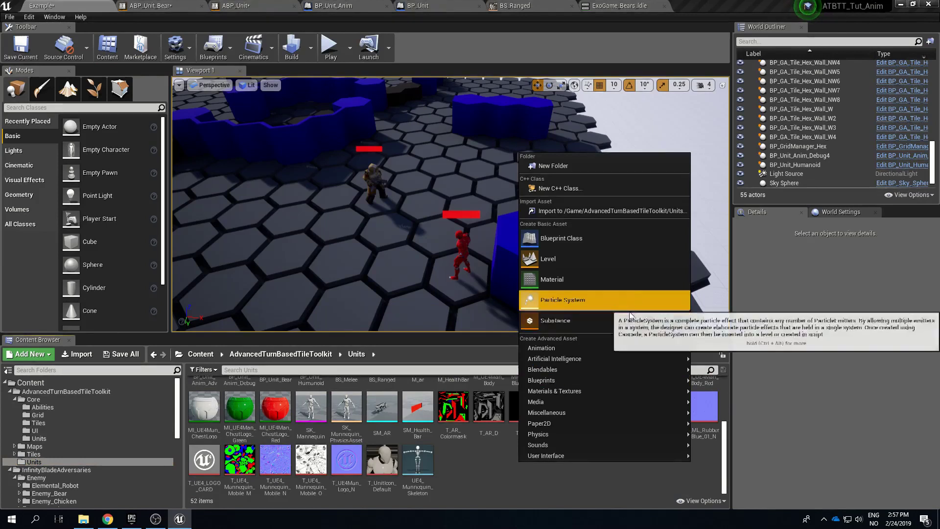
mouse_move(604, 347)
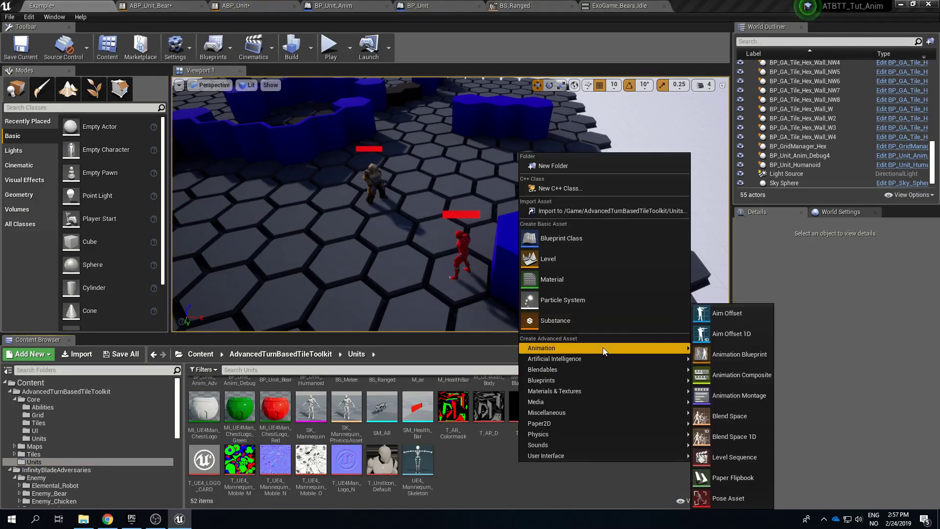
click(741, 440)
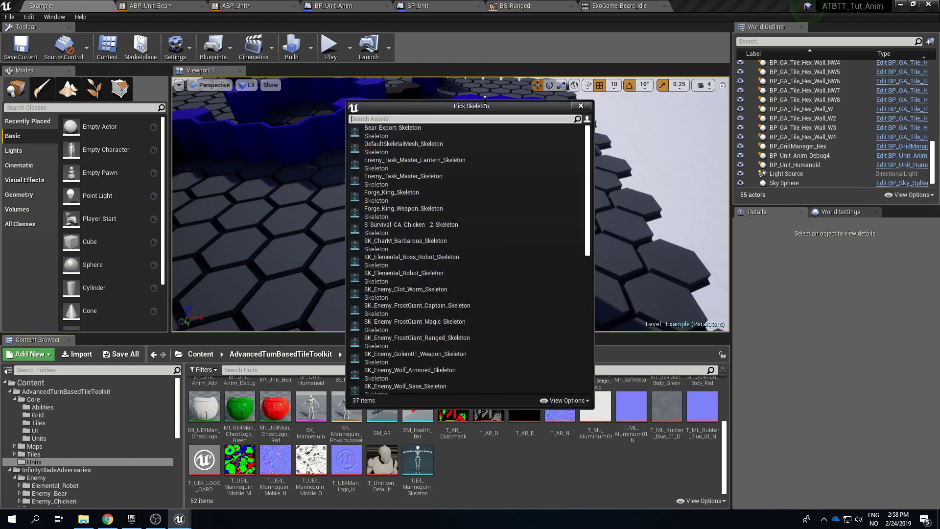
click(403, 130)
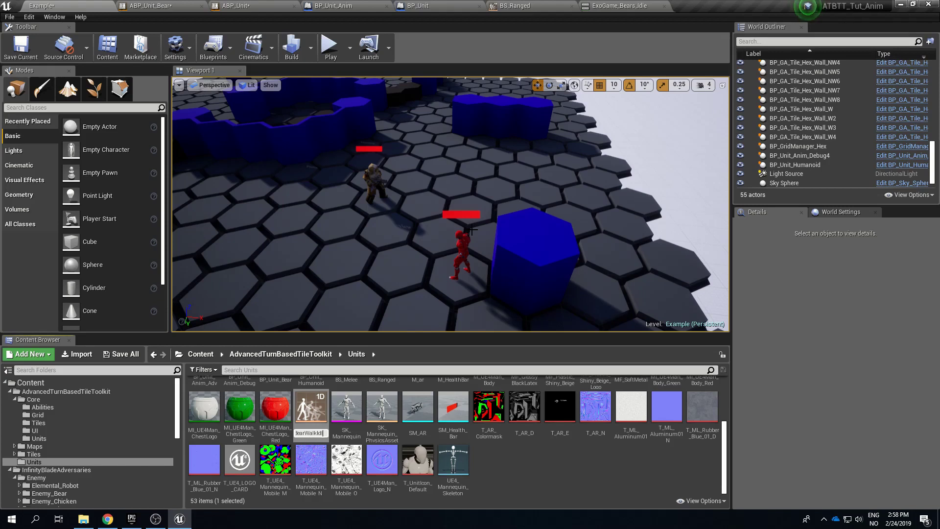
key(Return)
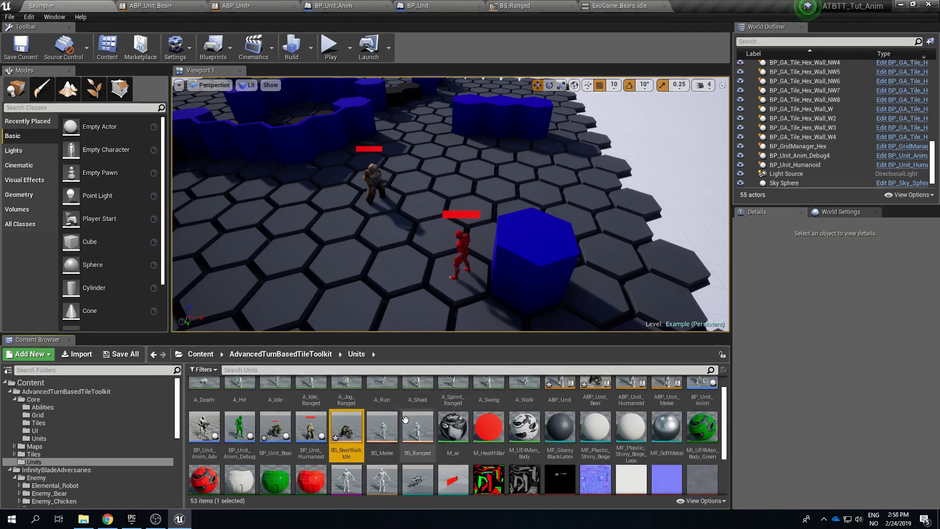
Step: Open BS_BearWalkIdle and place ExoGame_Bears_Idle at 0 and ExoGame_Bears_Walk at 100 on its axis
double_click(360, 436)
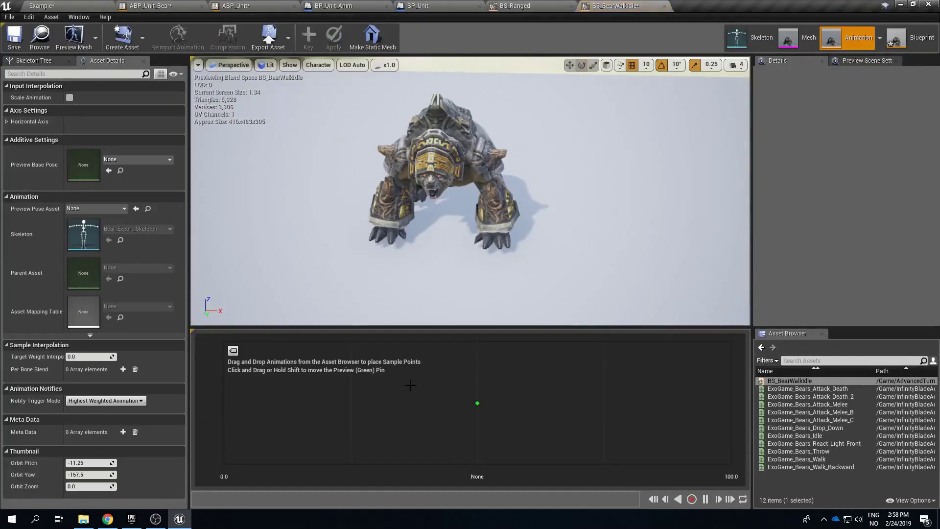
mouse_move(489, 404)
mouse_down()
mouse_move(293, 404)
mouse_move(489, 398)
mouse_up()
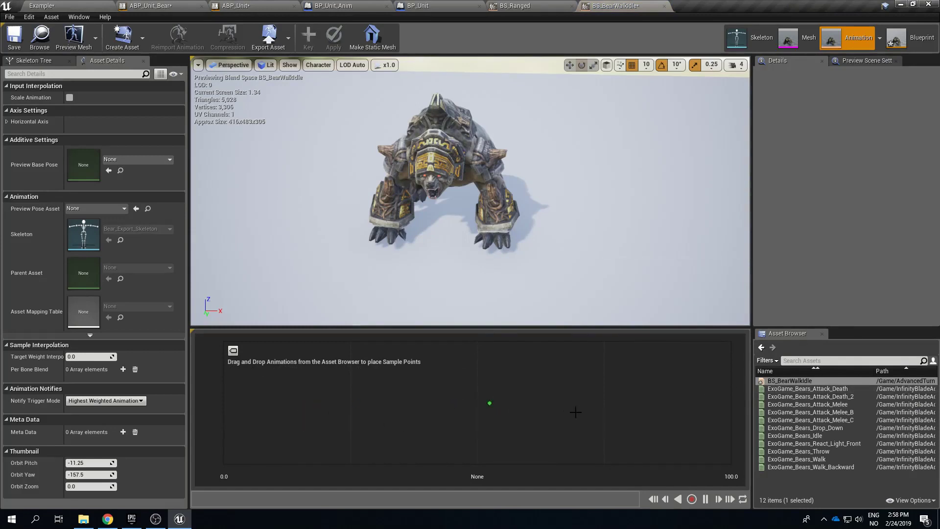
click(807, 443)
drag(808, 437, 233, 408)
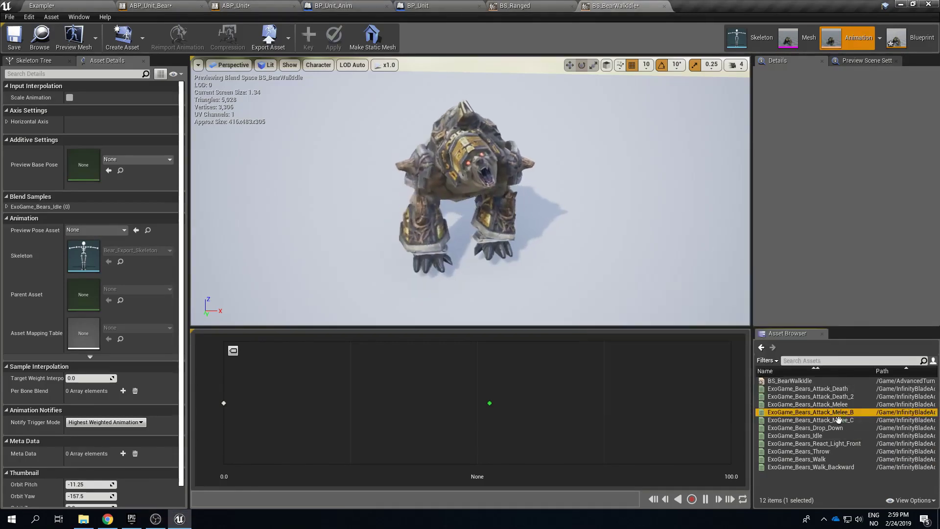
click(831, 459)
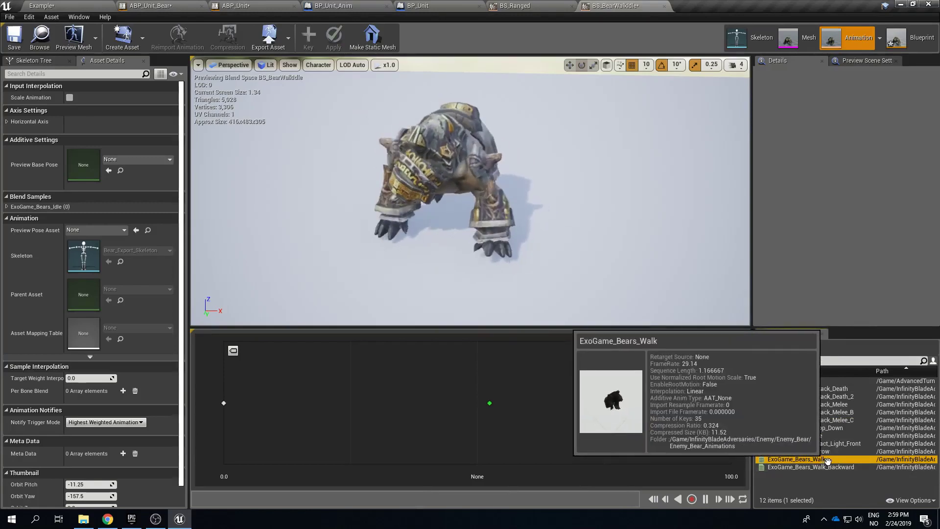
drag(833, 458, 726, 390)
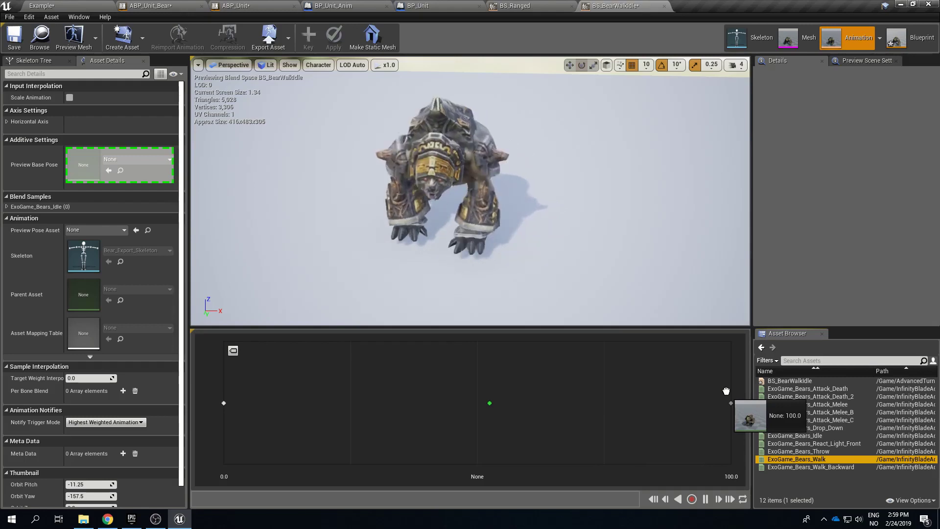
drag(726, 391, 726, 391)
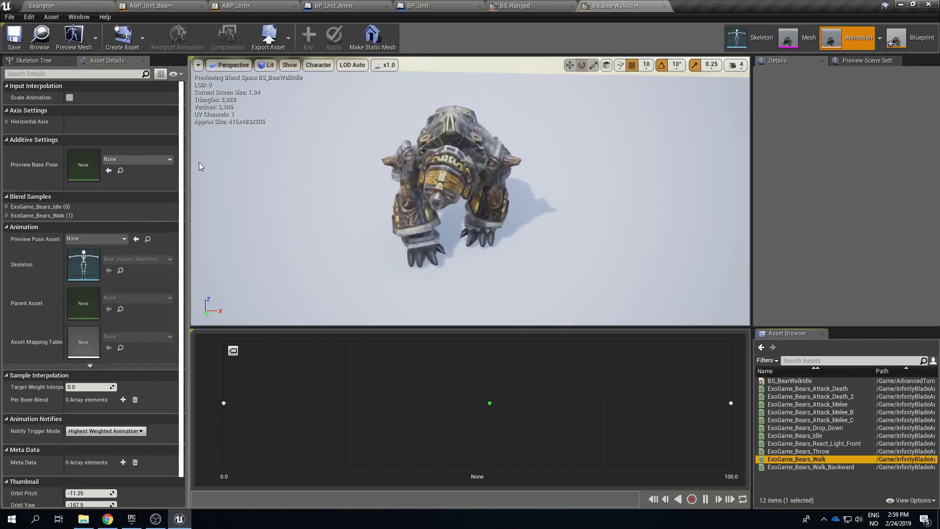
Step: Set the horizontal axis maximum to 600 with 8 grid divisions and move the walk sample to 150
click(7, 122)
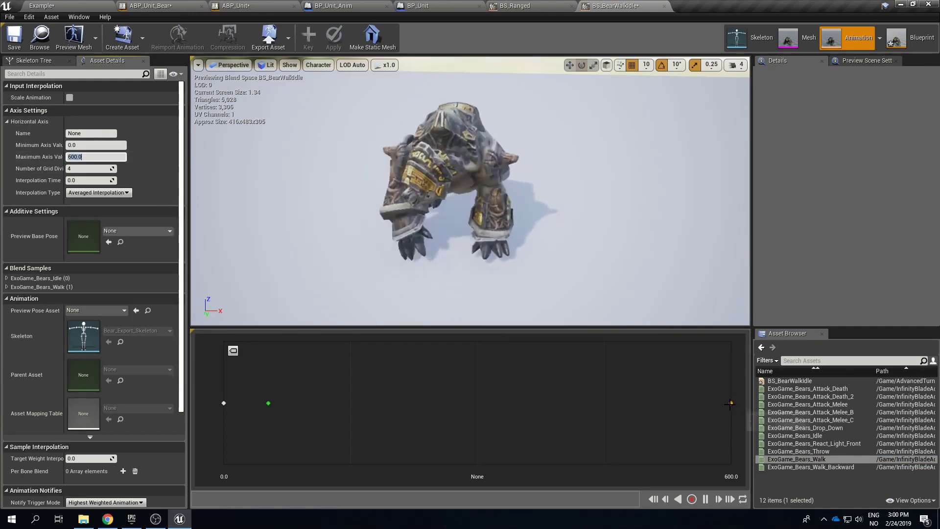
drag(730, 403, 495, 400)
click(89, 168)
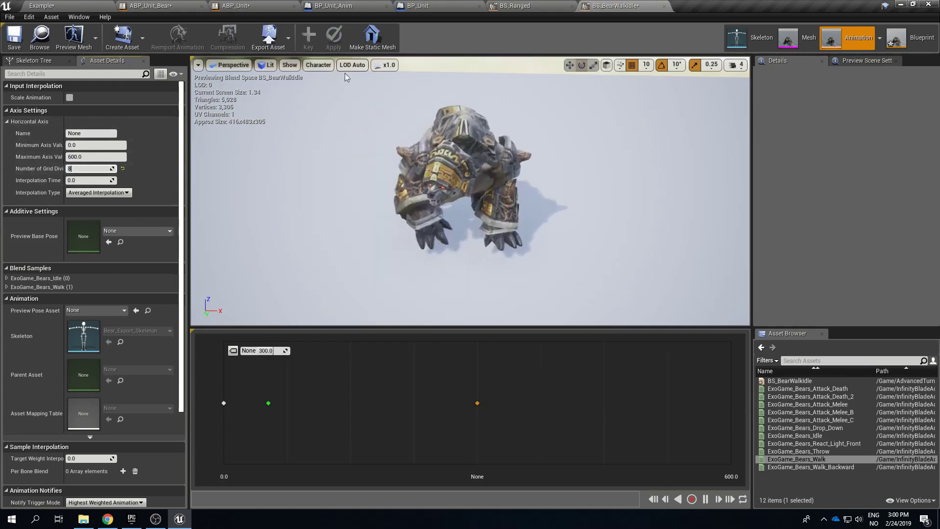
drag(478, 404, 377, 407)
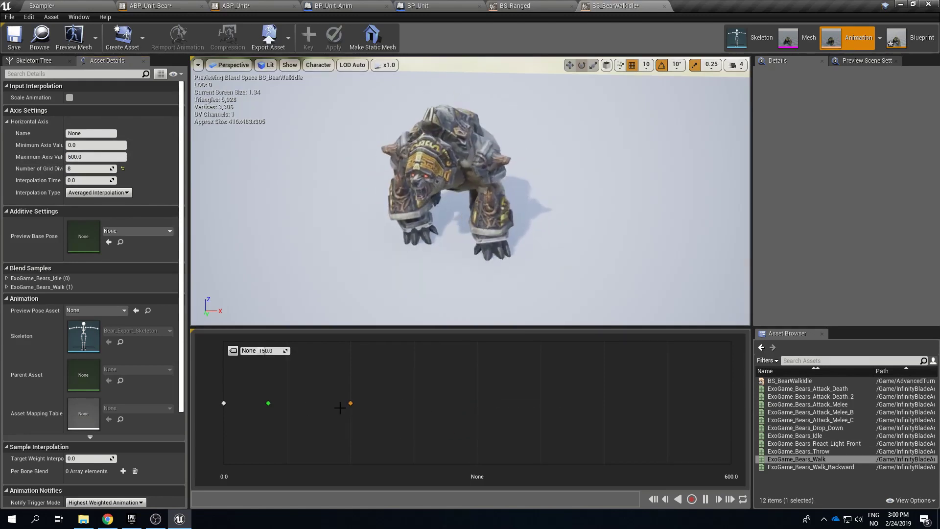
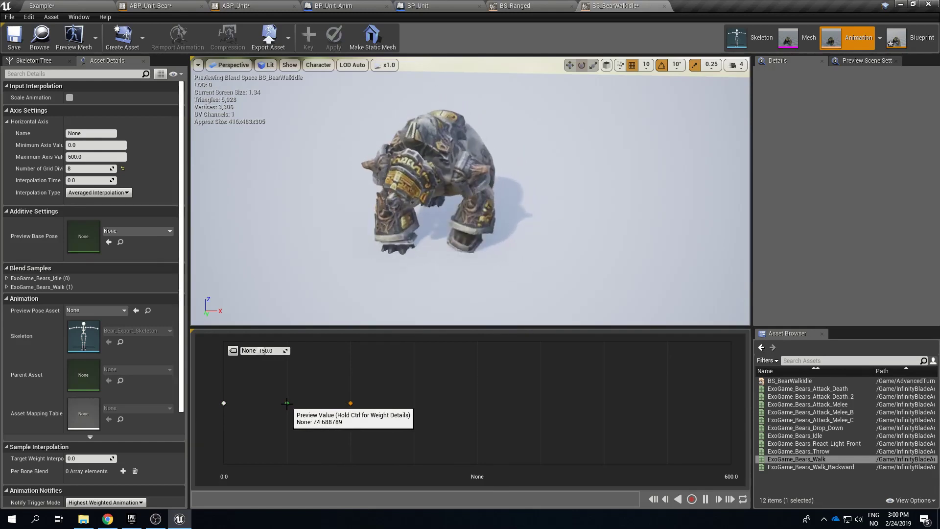
Step: Preview the idle-to-walk blend from an angled side view and move the ExoGame_Bears_Walk sample to 75
mouse_move(465, 206)
right_down()
mouse_move(421, 167)
mouse_move(421, 206)
right_up()
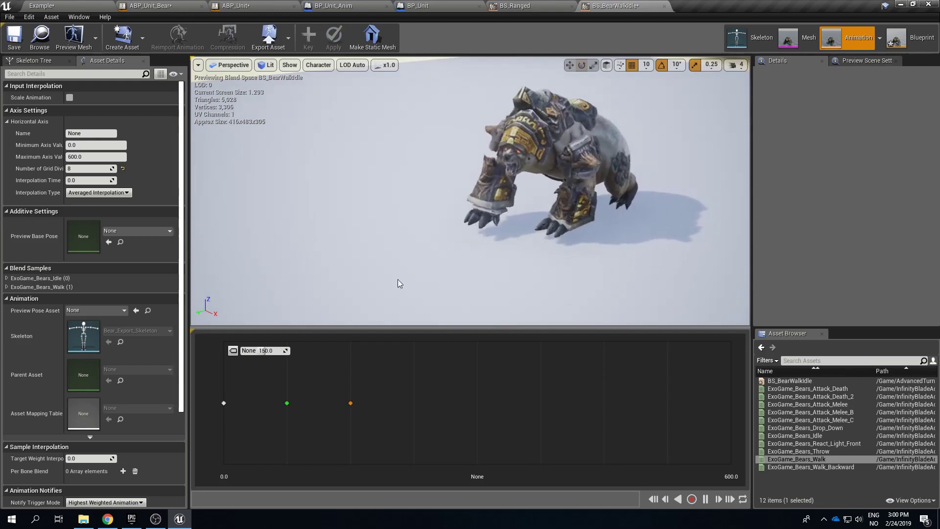
mouse_move(287, 403)
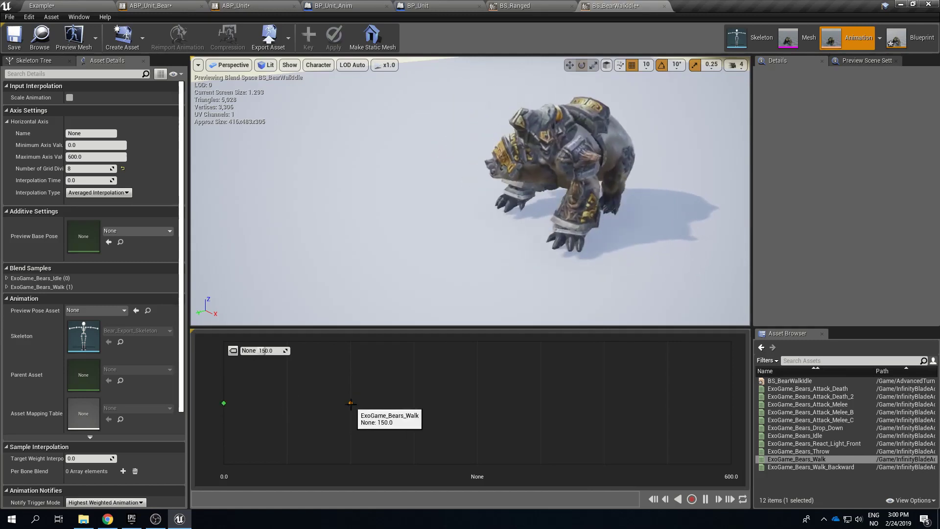
drag(350, 403, 225, 403)
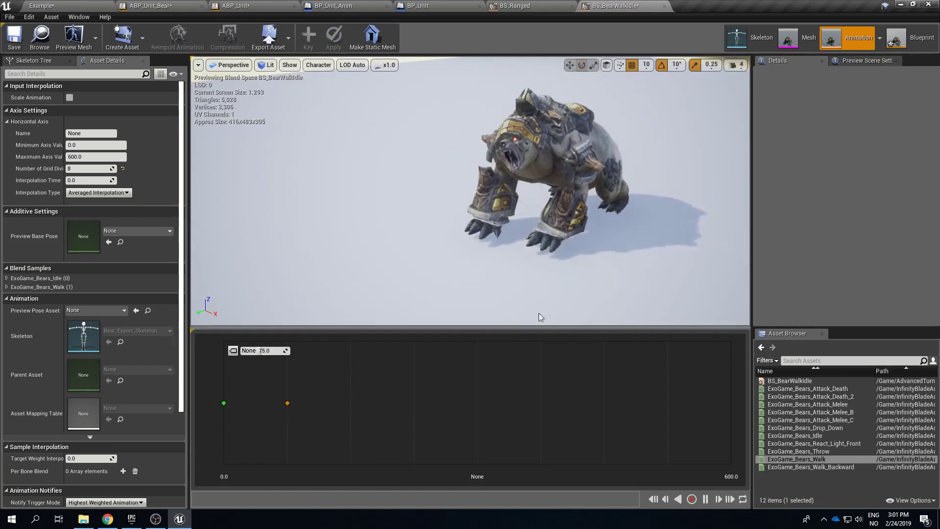
Step: Return to the Idle_Walk_run state of ABP_Unit_Bear and delete the Speed and BS_Ranged nodes
click(917, 43)
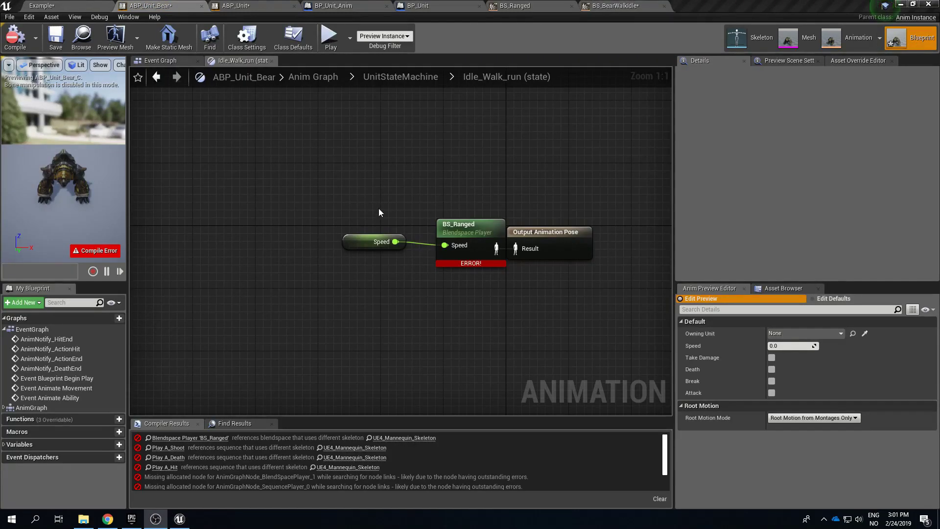
drag(380, 210, 460, 293)
key(Delete)
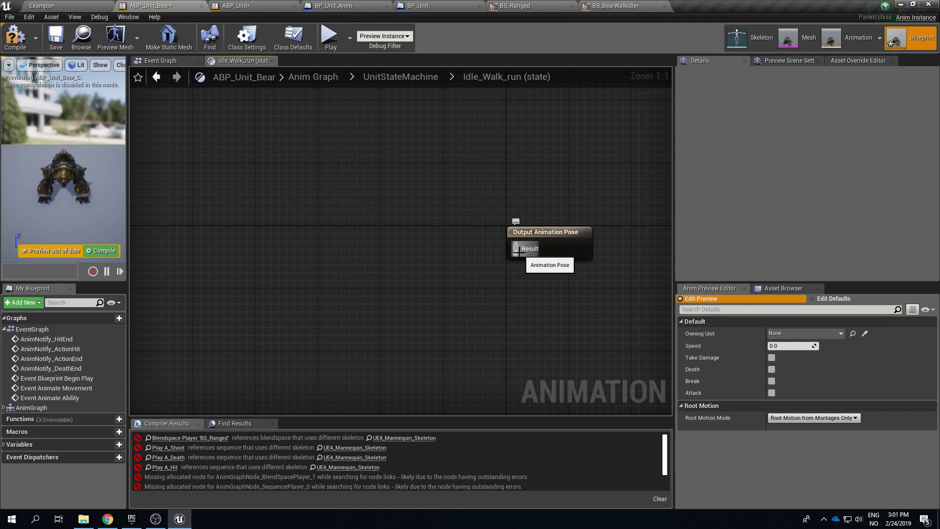
Step: Add a Blend Poses by bool node feeding the Result input of the Output Animation Pose
drag(410, 211, 410, 211)
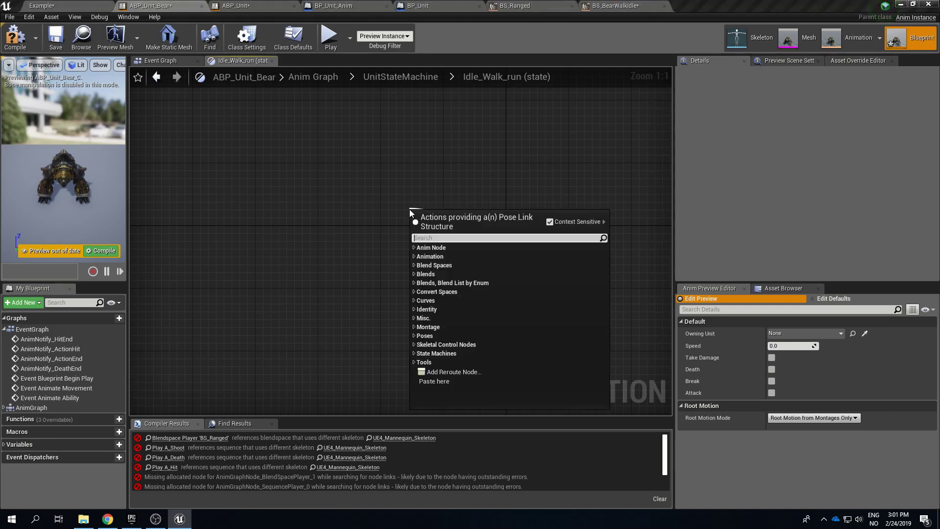
text(bool)
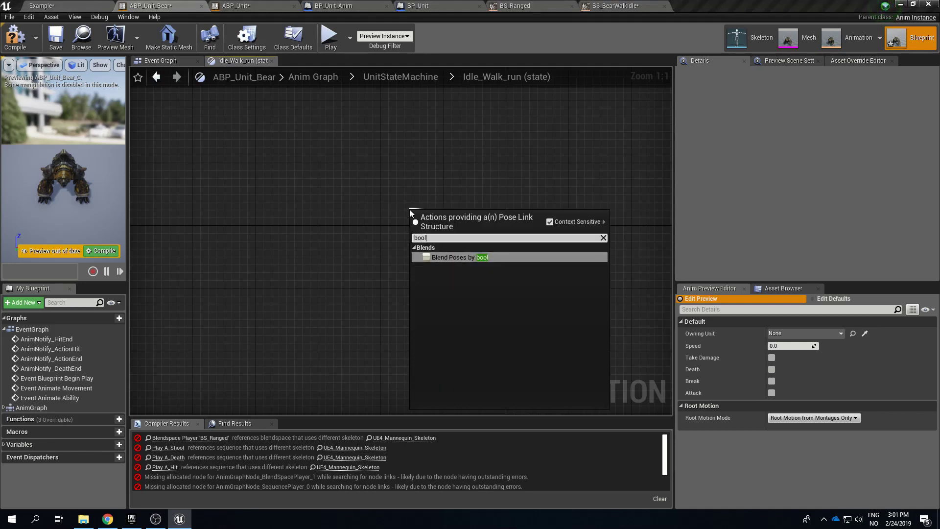
Step: Add a Blend Poses by bool node feeding the Output Animation Pose in the Idle_Walk_run state
click(472, 257)
drag(492, 267, 464, 279)
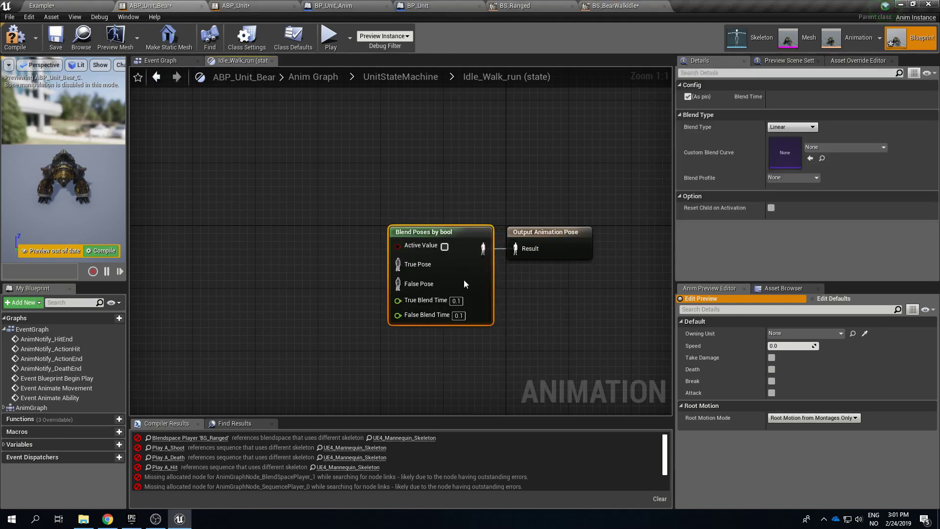
right_drag(304, 267, 354, 258)
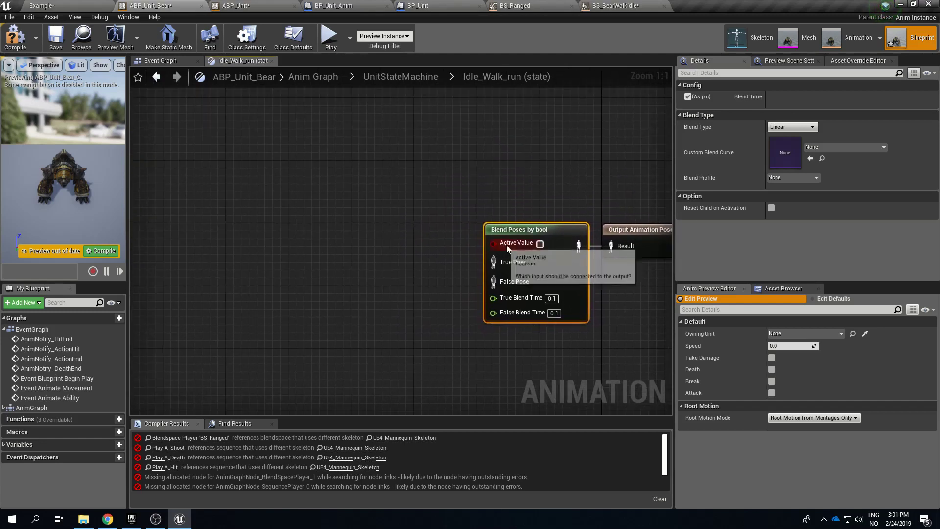
Step: Drive the blend node's Active Value with a check that the Speed variable is greater than 0.0
right_click(281, 206)
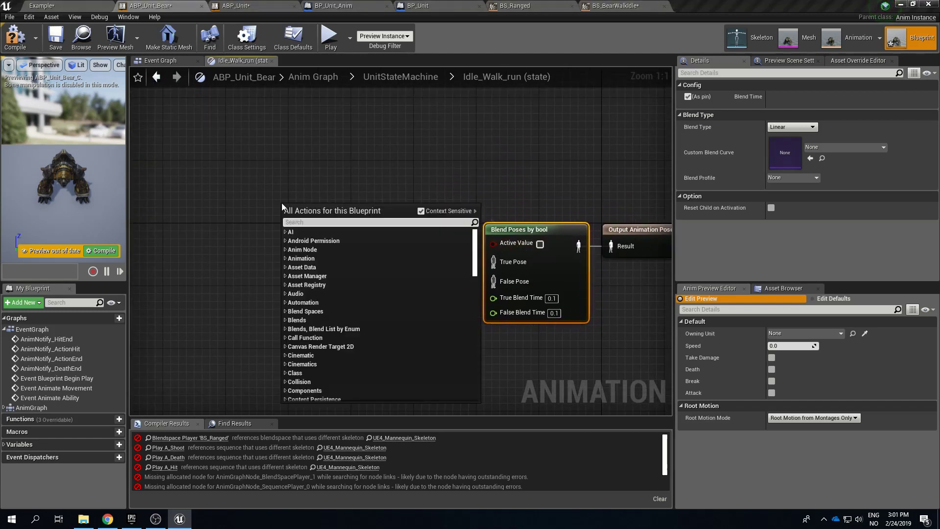
text(getsp)
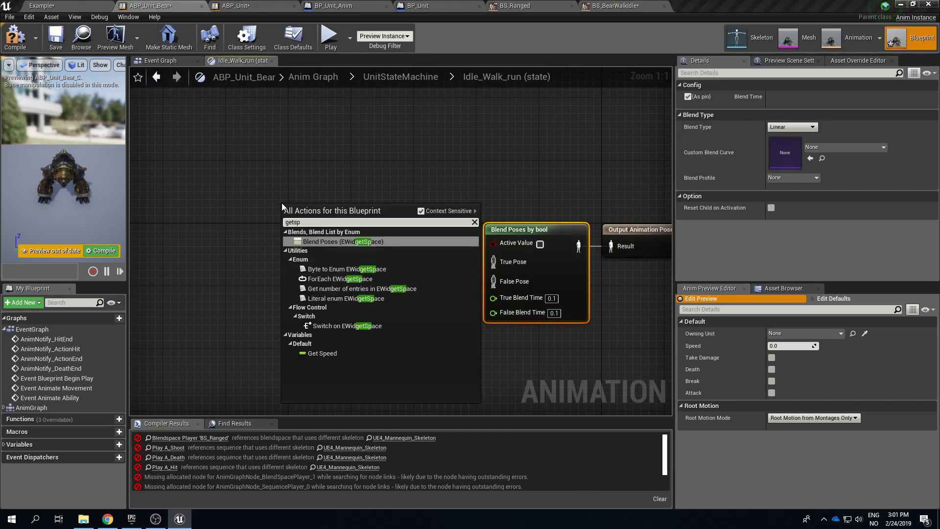
click(348, 354)
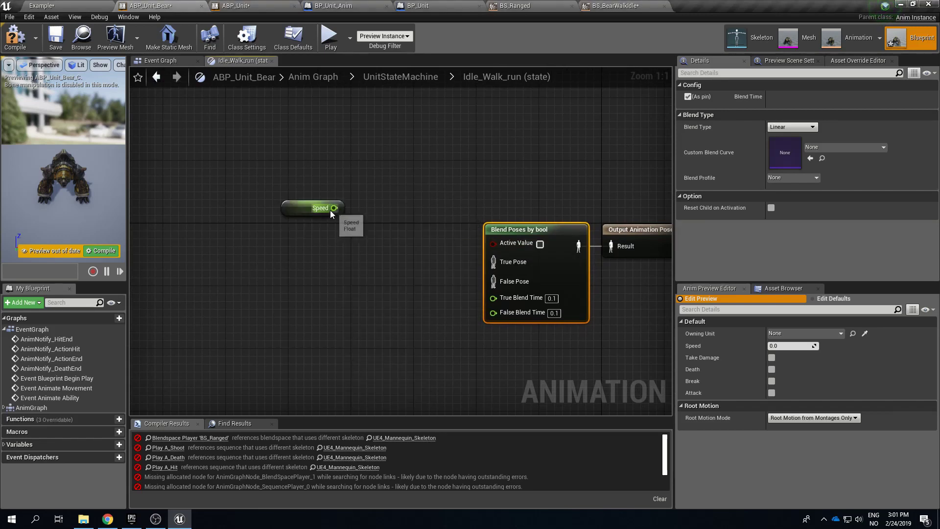
drag(378, 201, 385, 205)
click(450, 253)
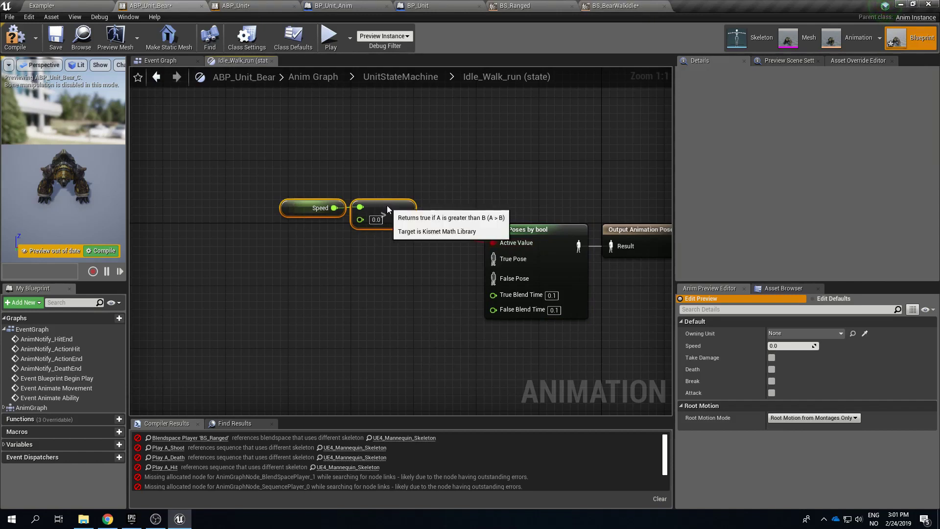
drag(387, 208, 426, 224)
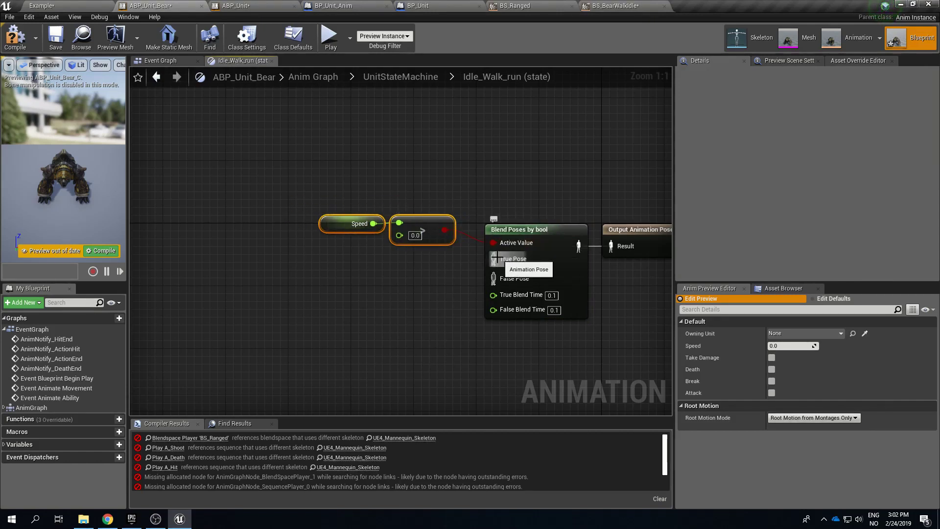
Step: Connect a Play ExoGame_Bears_Walk node to the blend's True Pose and place it below the Speed comparison
drag(448, 274, 301, 289)
text(walk)
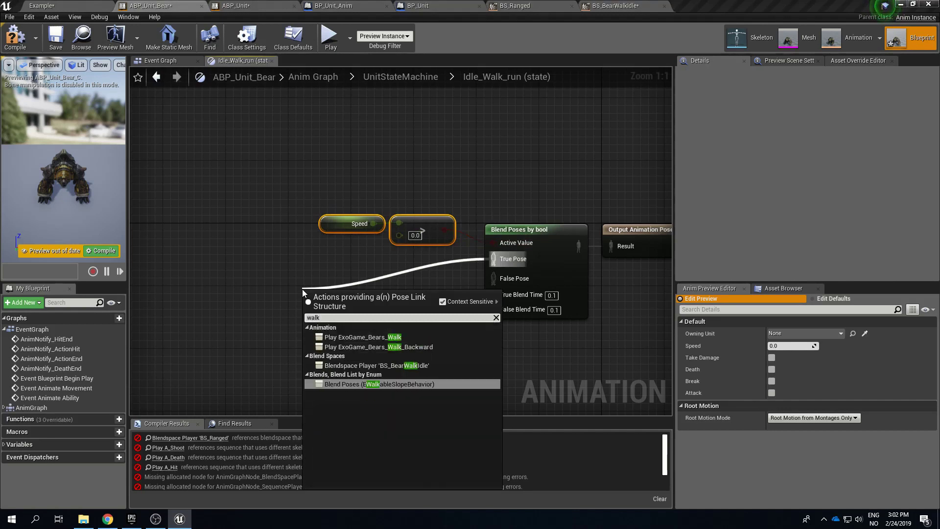
click(355, 336)
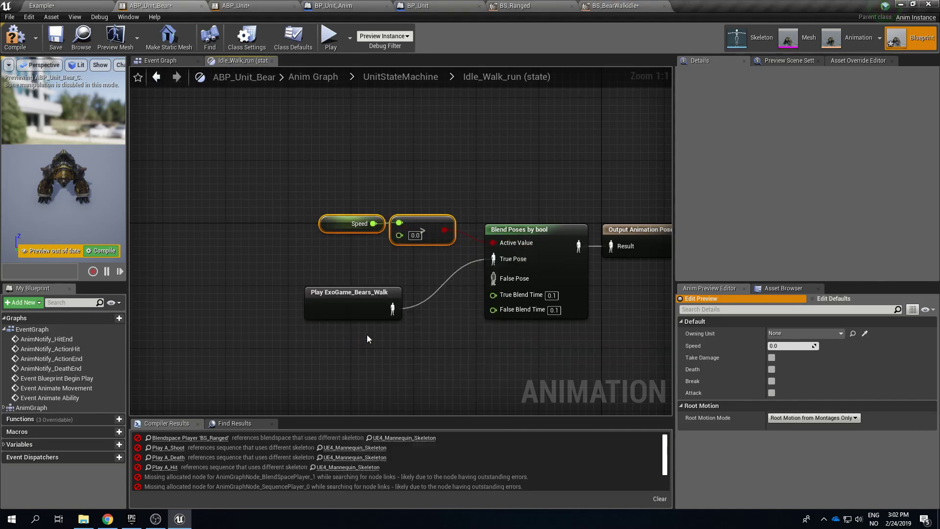
drag(374, 281, 430, 257)
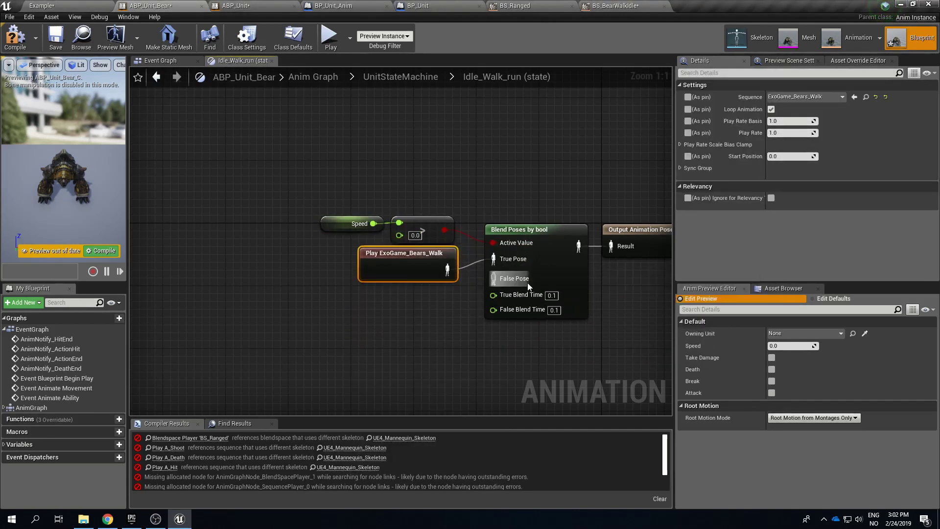
Step: Connect a Play ExoGame_Bears_Idle node to the blend's False Pose, place it under the walk node, and compile the blueprint
drag(500, 283, 361, 316)
text(idle)
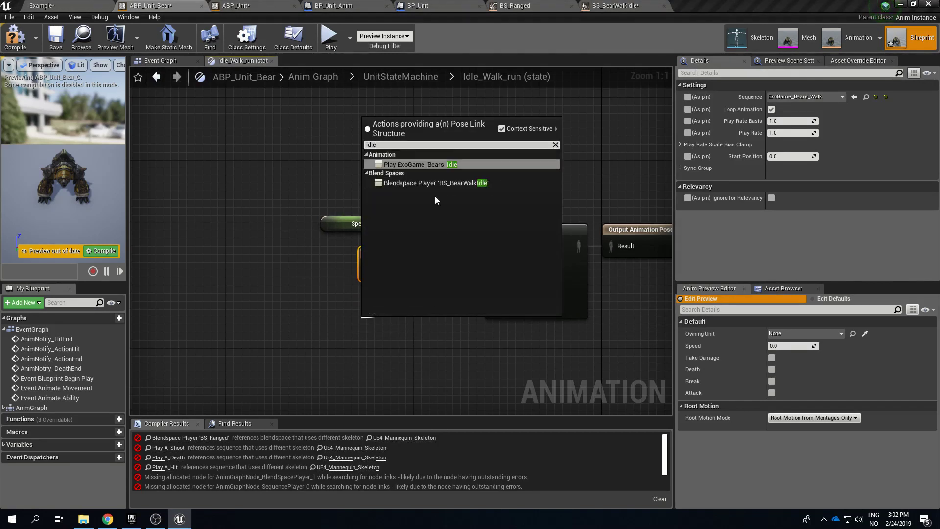
click(428, 165)
drag(392, 341, 399, 310)
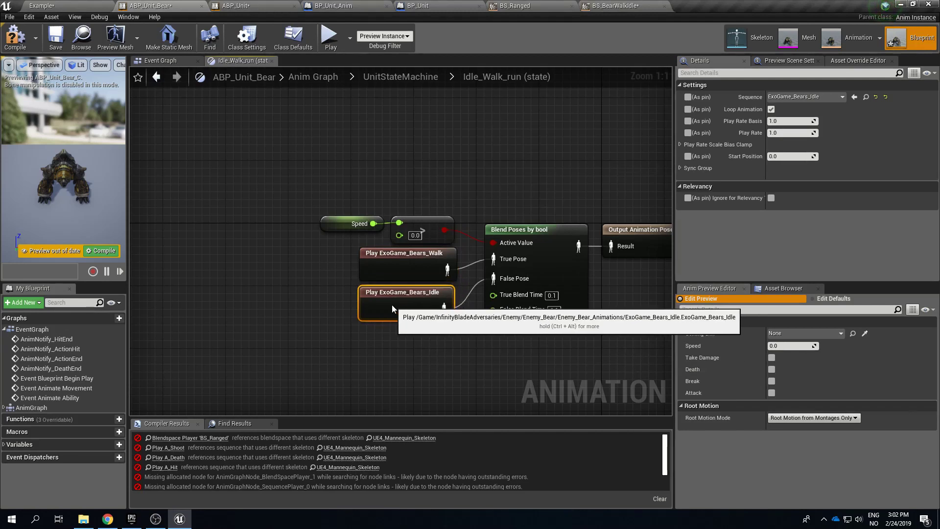
click(15, 39)
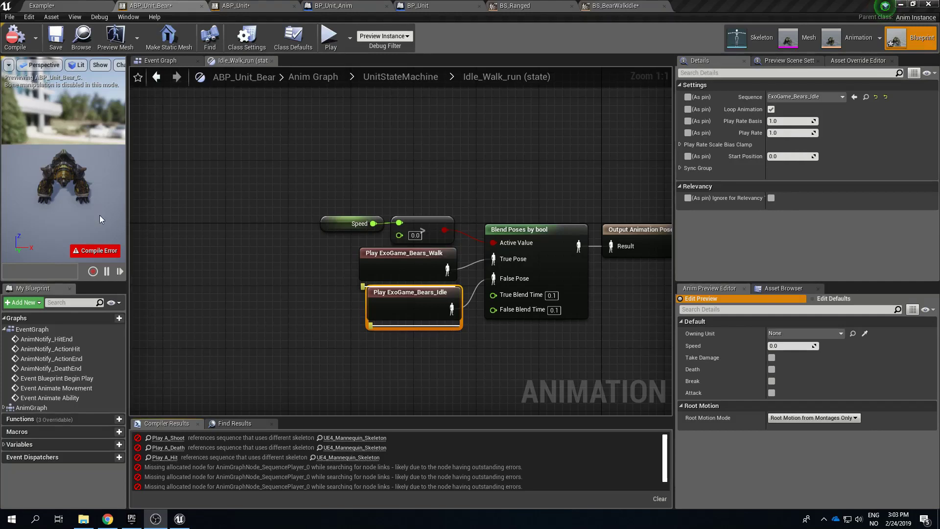
Step: Return to the UnitStateMachine and open its Death state
click(395, 79)
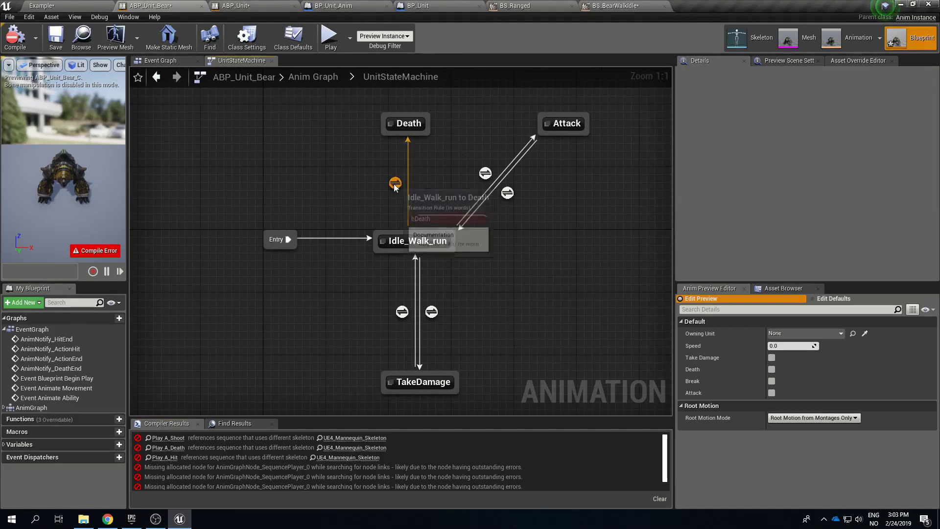
mouse_move(395, 185)
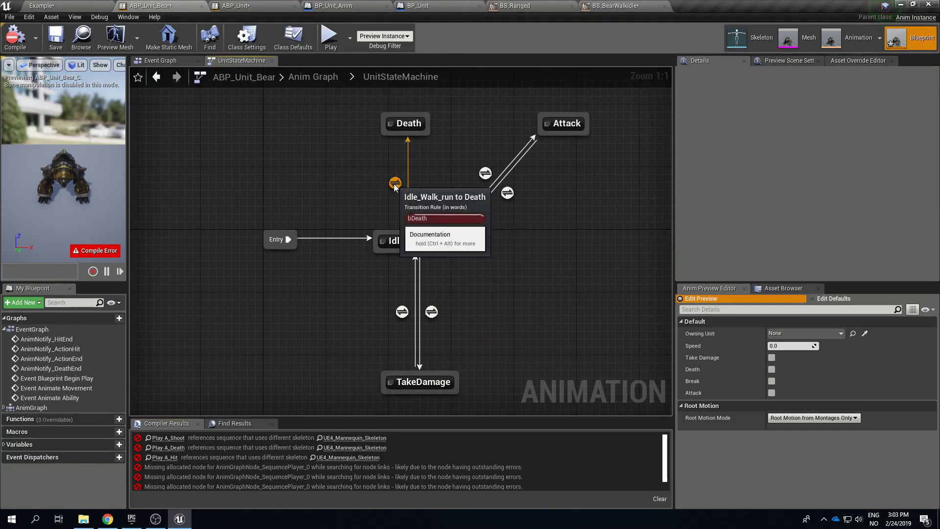
double_click(409, 123)
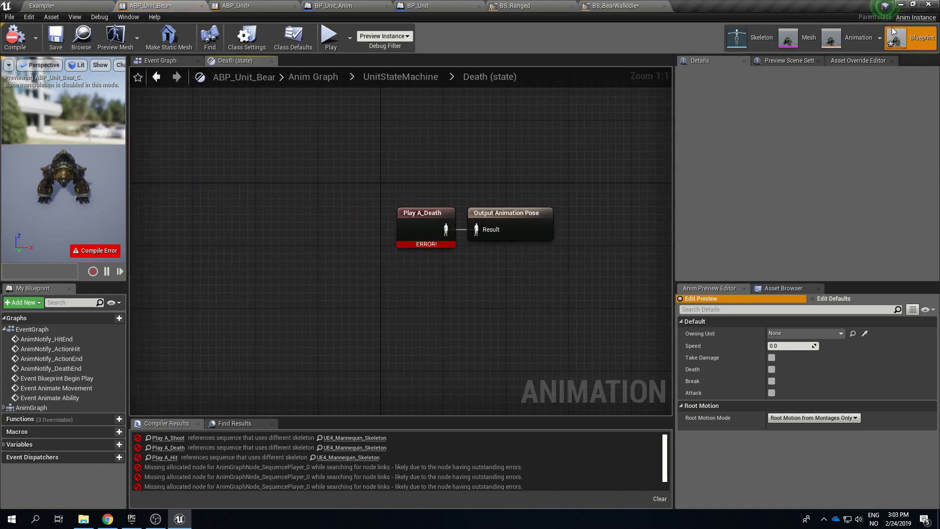
Step: Preview the ExoGame_Bears_Attack_Death and ExoGame_Bears_Attack_Death_2 animations
click(854, 36)
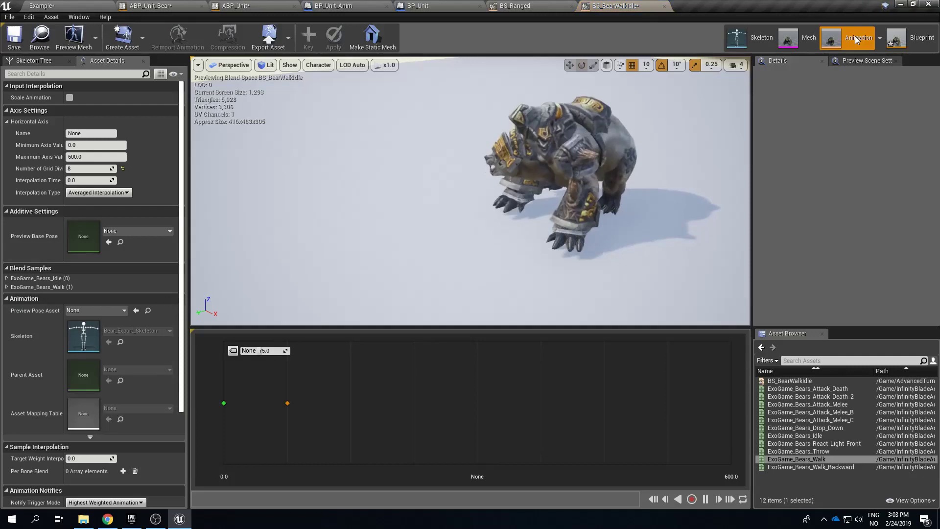
double_click(835, 390)
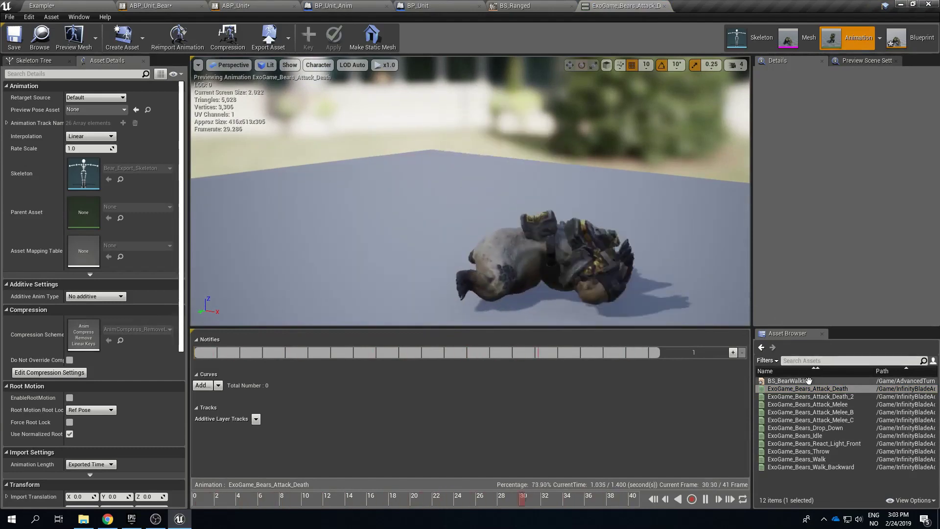
double_click(805, 397)
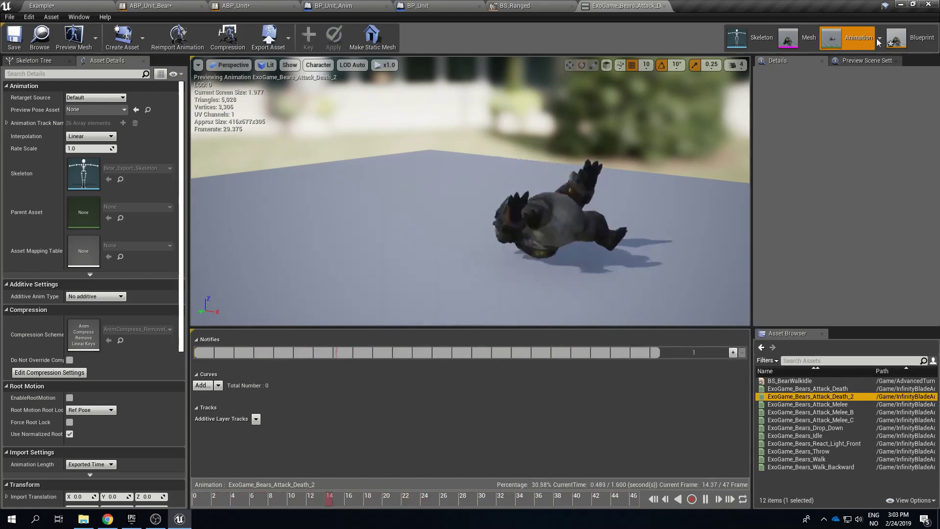
Step: Replace the Death state's Play A_Death node with Play ExoGame_Bears_Attack_Death_2 feeding the output pose, and compile the blueprint
click(900, 40)
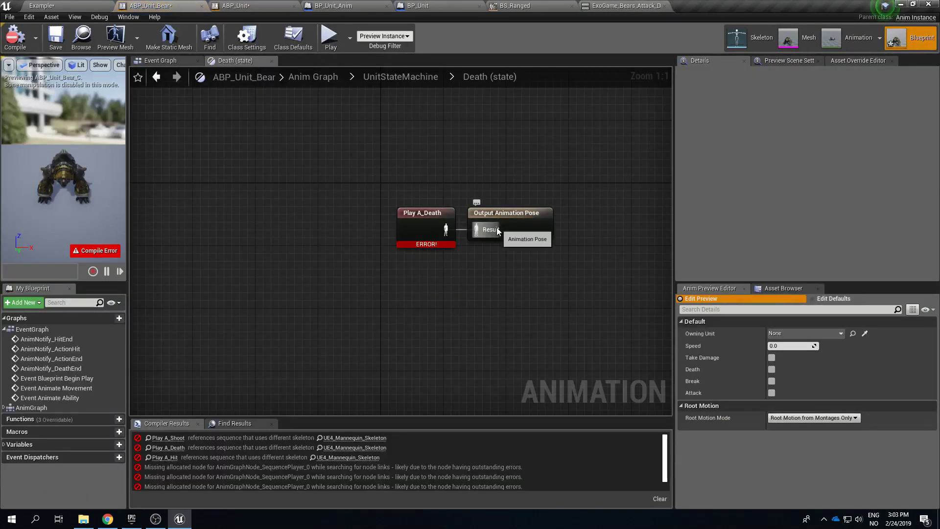
drag(442, 270, 413, 301)
text(deat)
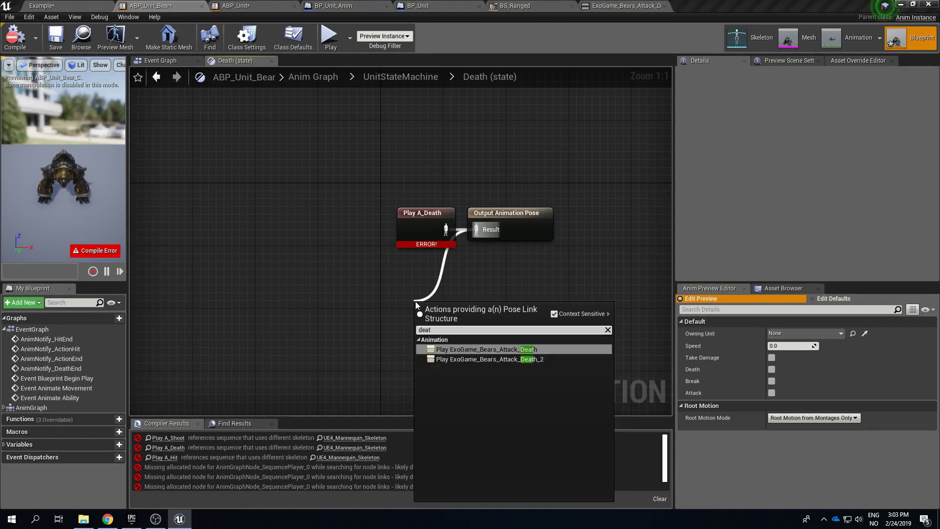
click(490, 359)
drag(416, 227, 417, 229)
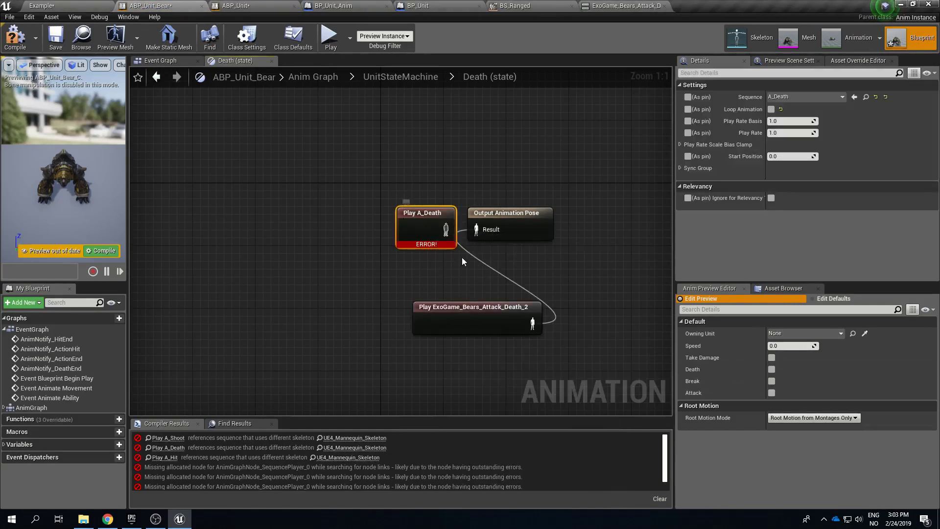
key(Delete)
drag(455, 312, 369, 218)
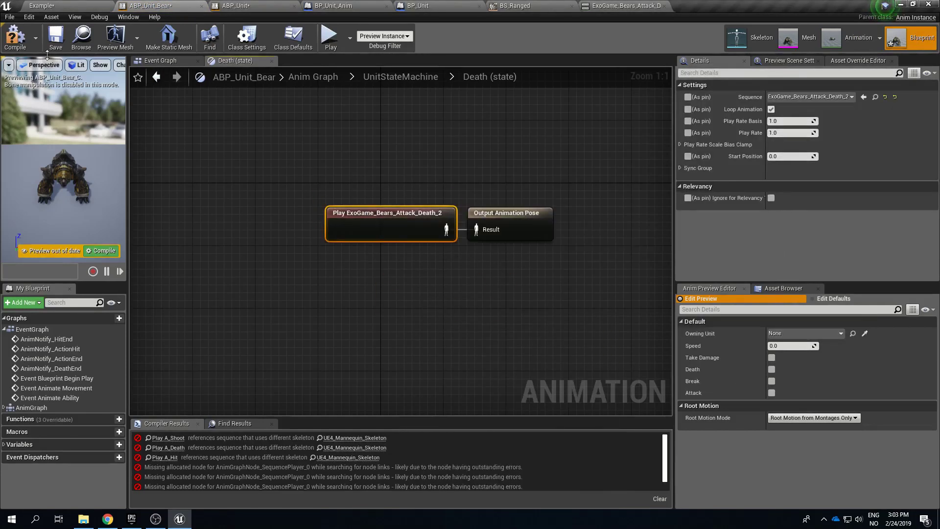
click(15, 37)
Step: Recheck the Death state from the UnitStateMachine and open the Attack state
click(407, 78)
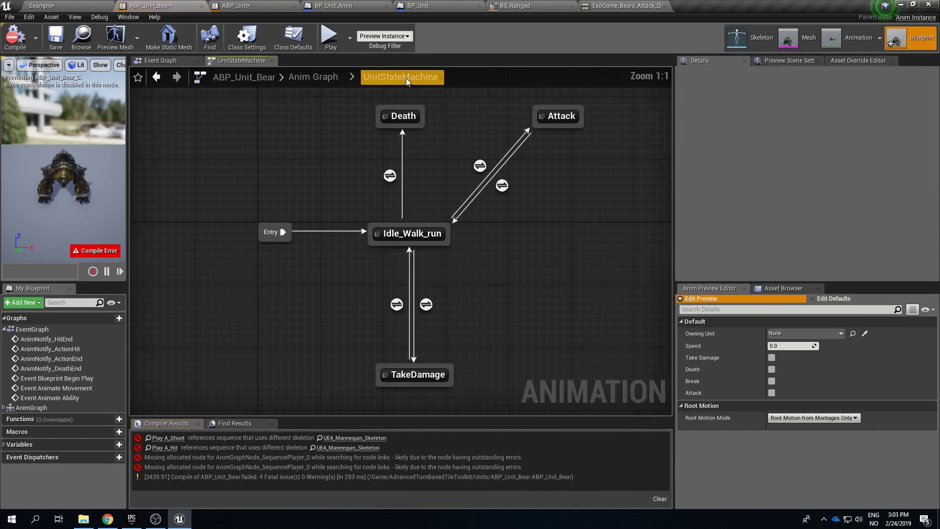
double_click(411, 121)
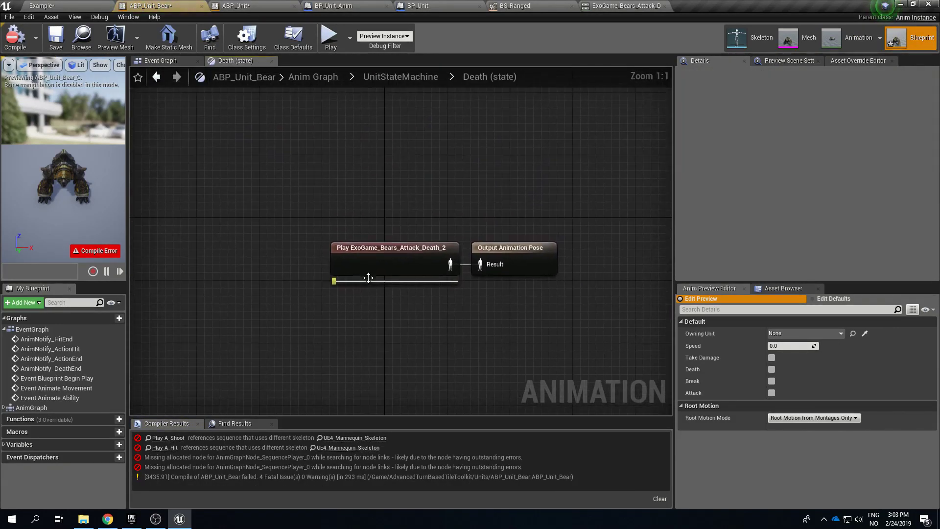
click(416, 80)
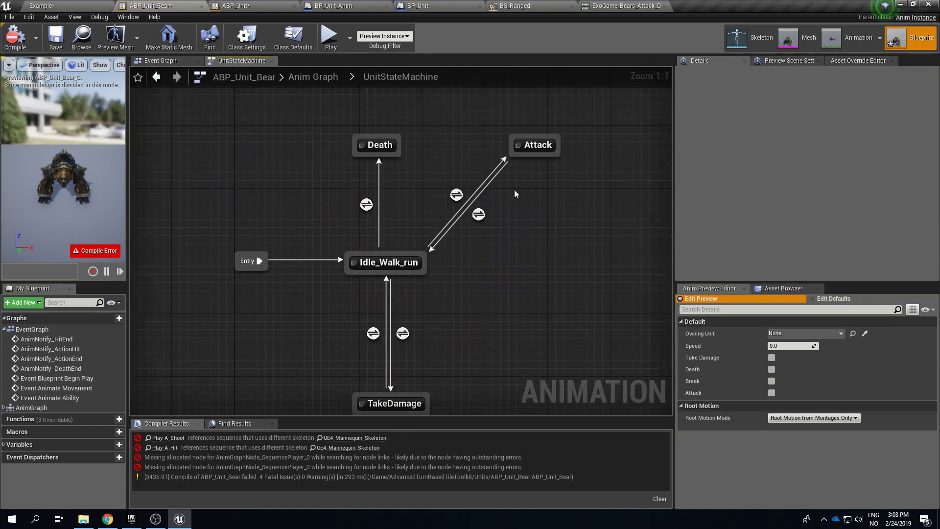
double_click(535, 143)
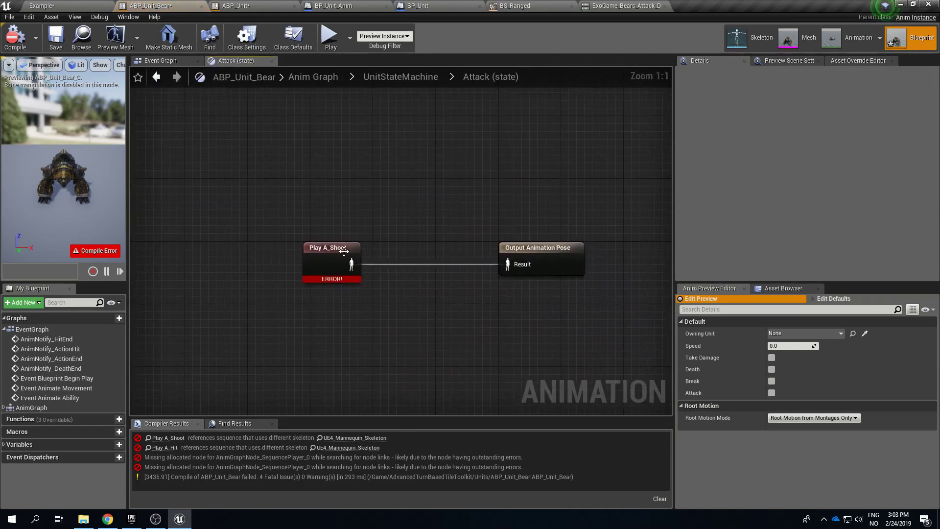
Step: Preview the bear's attack animations ExoGame_Bears_Attack_Melee, Melee_B and Melee_C, finishing on ExoGame_Bears_Attack_Melee
click(850, 33)
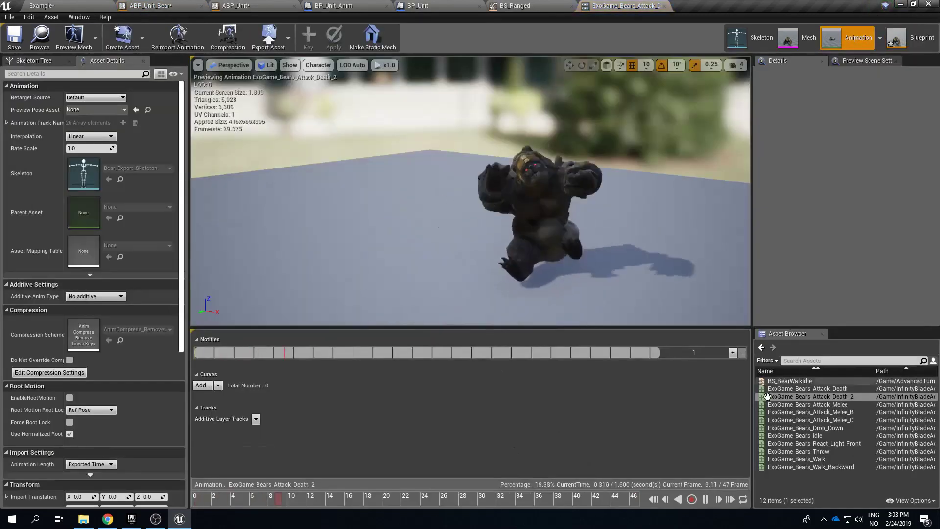
double_click(815, 404)
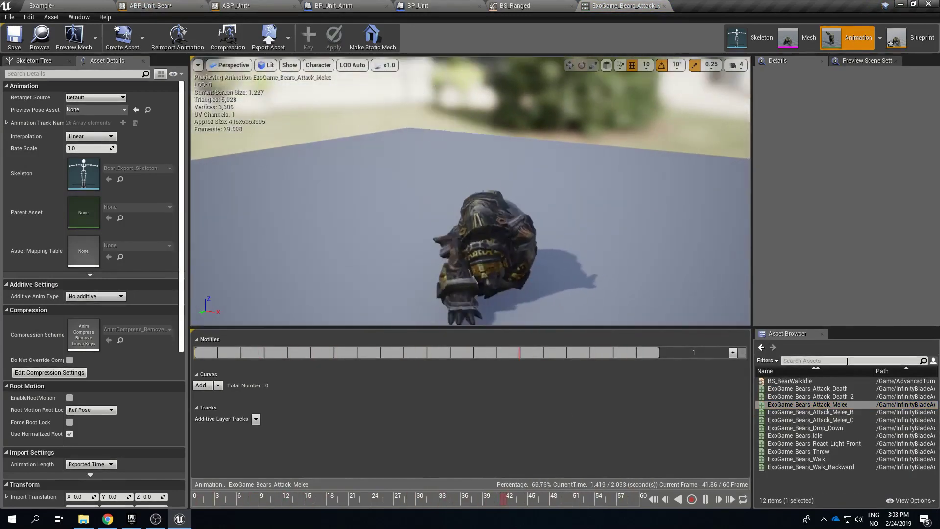
double_click(813, 413)
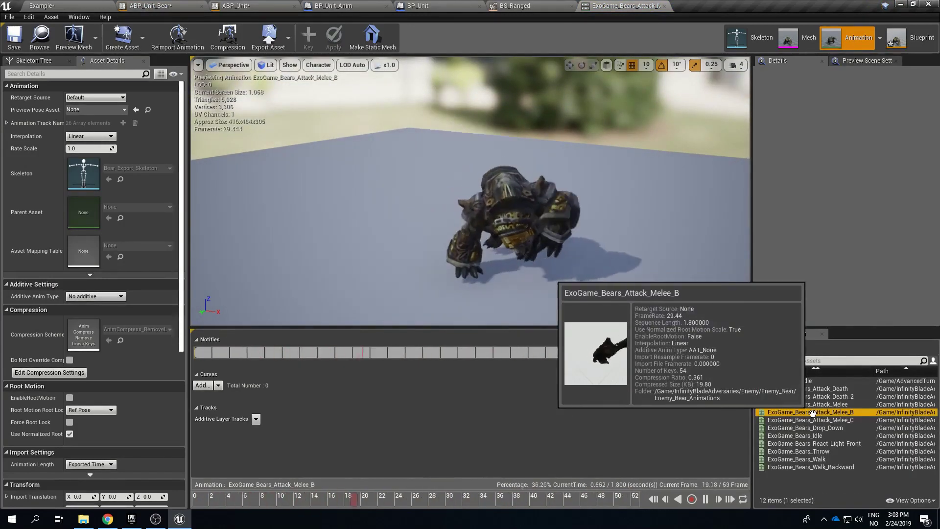
double_click(832, 420)
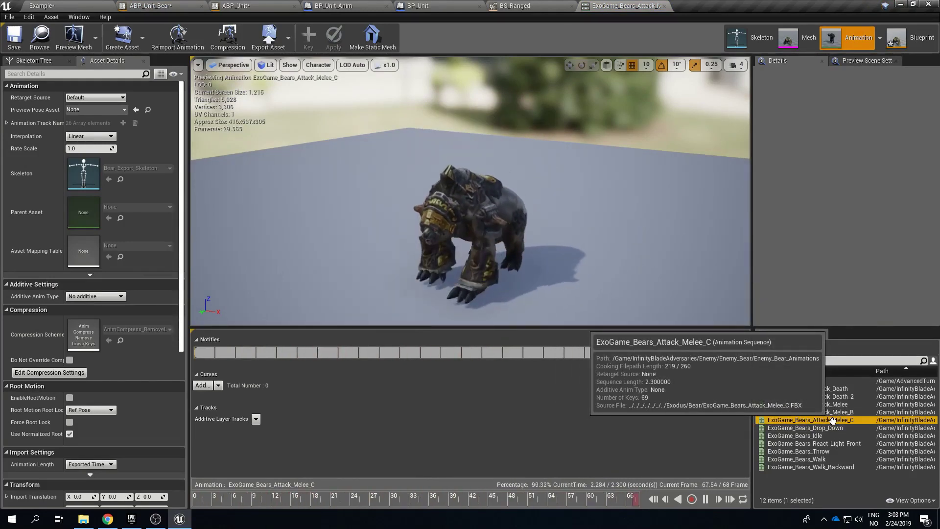
double_click(832, 404)
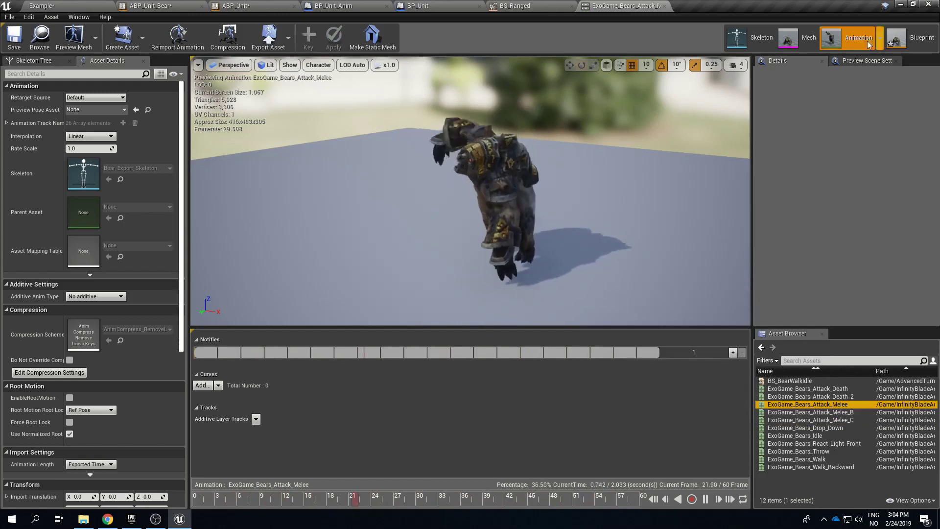
Step: Add a Play ExoGame_Bears_Attack_Melee node in the Attack state and connect it to the Output Animation Pose result
click(923, 39)
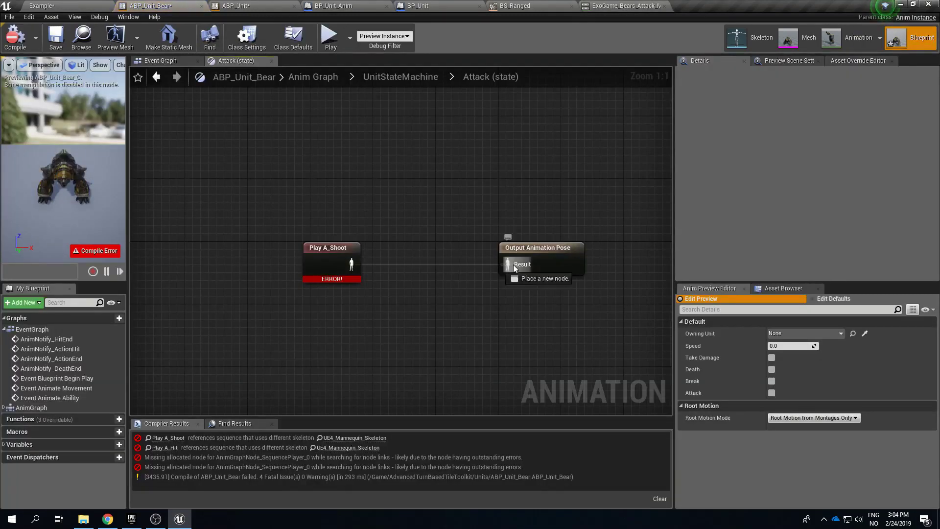
drag(514, 264, 436, 301)
text(mele)
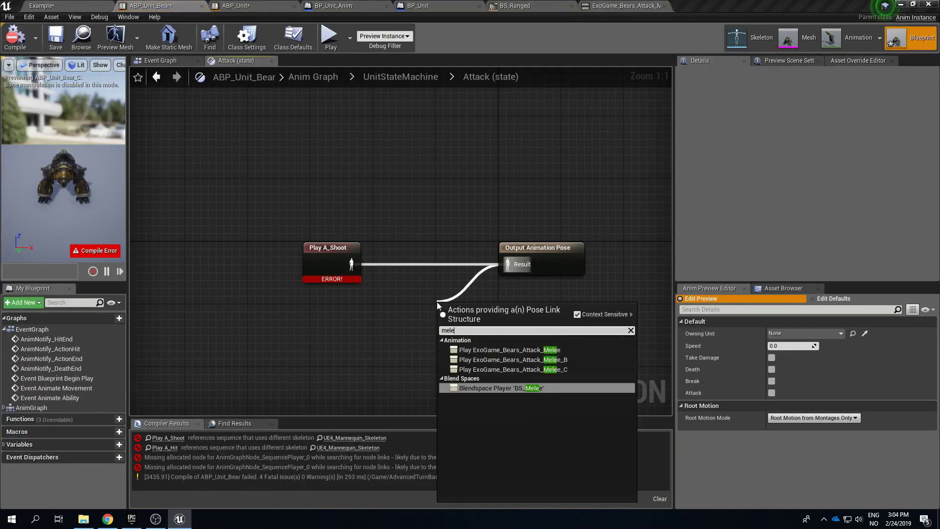
text(e)
click(479, 349)
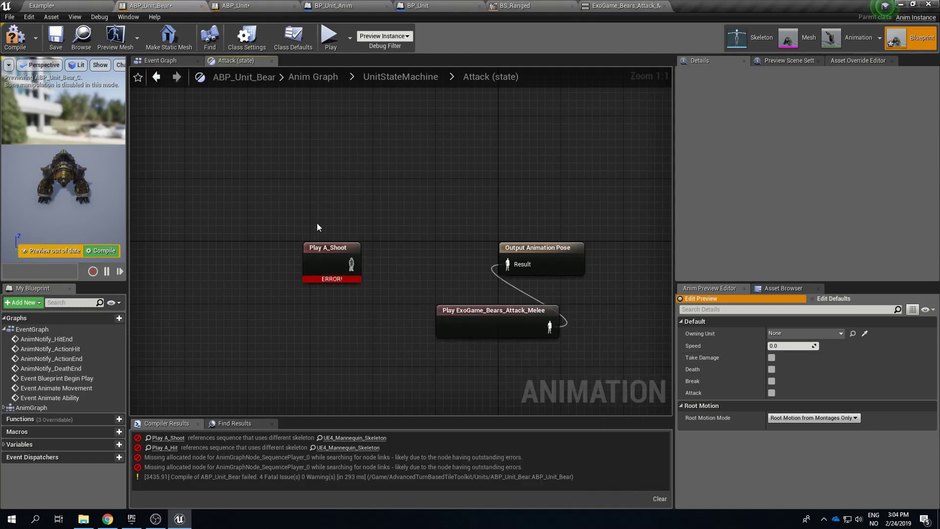
Step: Delete the Play A_Shoot node from the Attack state, align Play ExoGame_Bears_Attack_Melee beside the output pose, and compile the blueprint
click(333, 260)
key(Delete)
drag(522, 320, 442, 253)
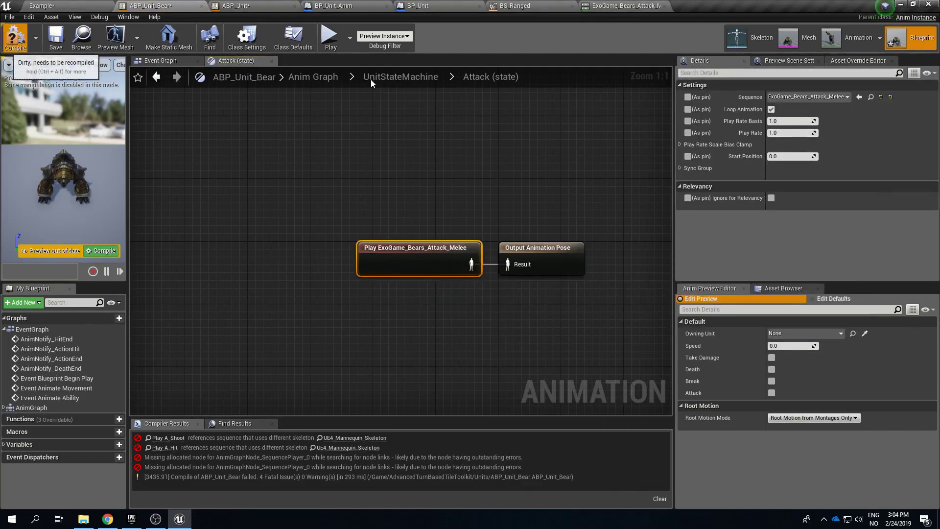
Step: Open the TakeDamage state of the UnitStateMachine and preview the bear's ExoGame_Bears_React_Light_Front animation
click(394, 79)
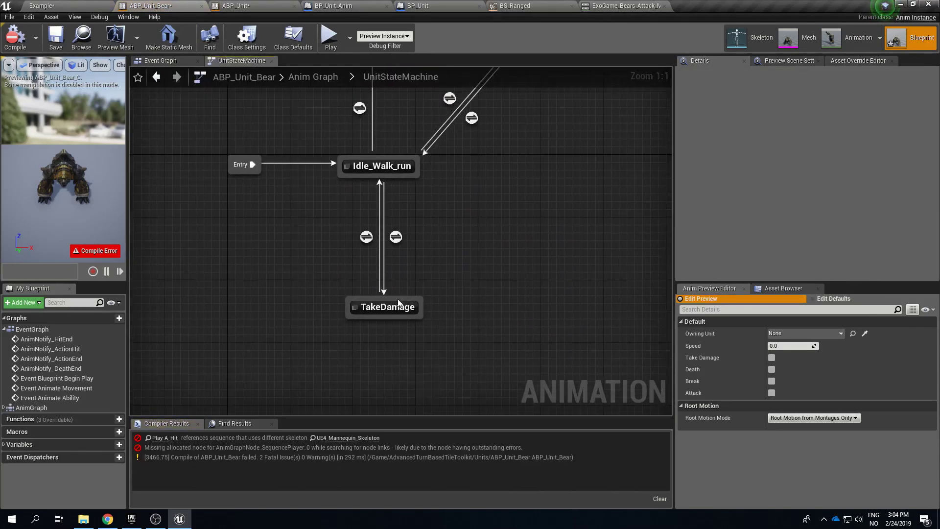
double_click(398, 305)
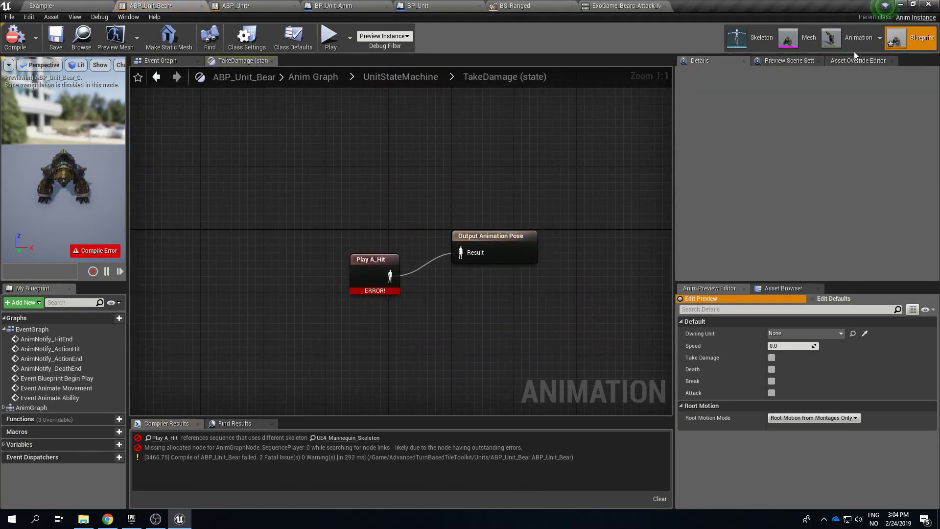
click(859, 35)
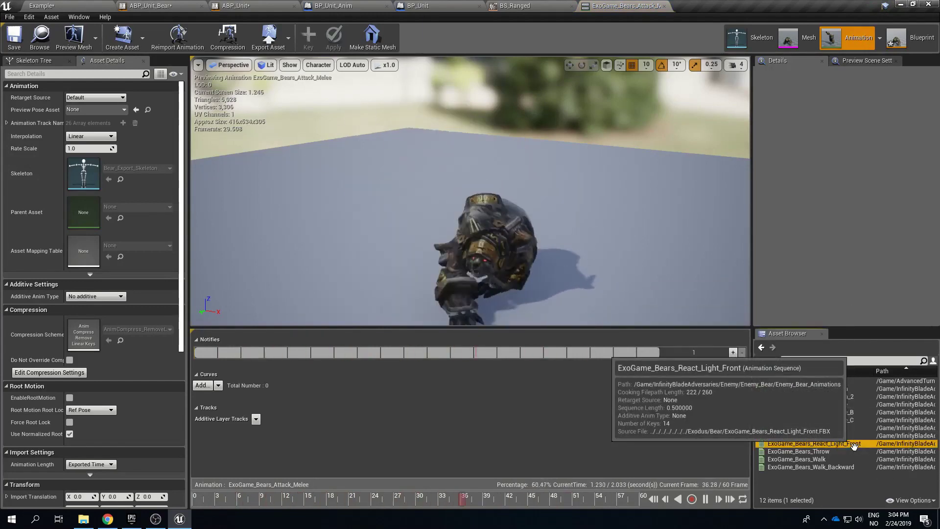
double_click(853, 444)
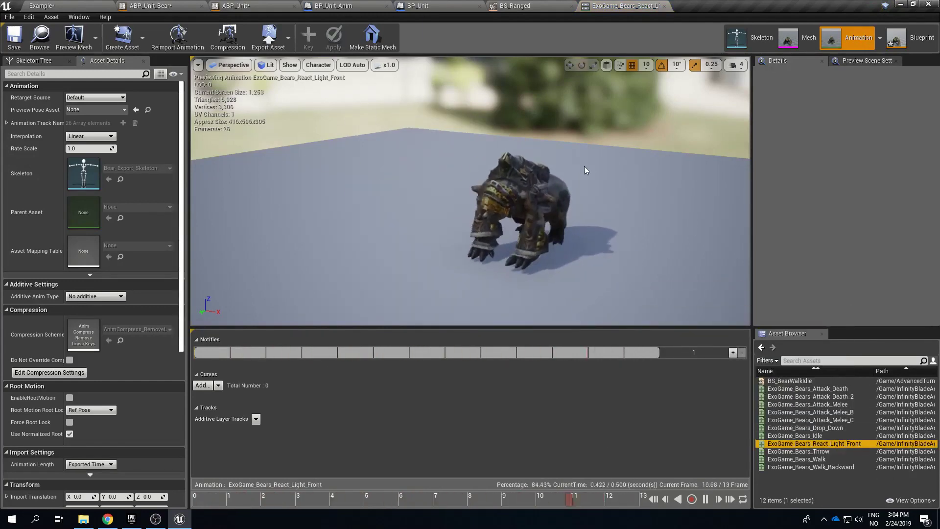
drag(586, 170, 549, 134)
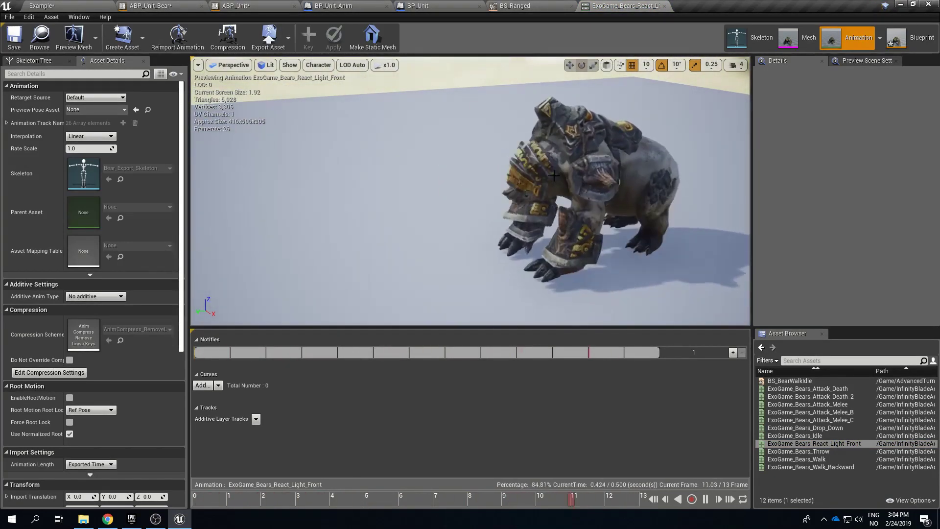
Step: Replace the TakeDamage state's Play A_Hit node with Play ExoGame_Bears_React_Light_Front connected to the Output Animation Pose result
click(916, 42)
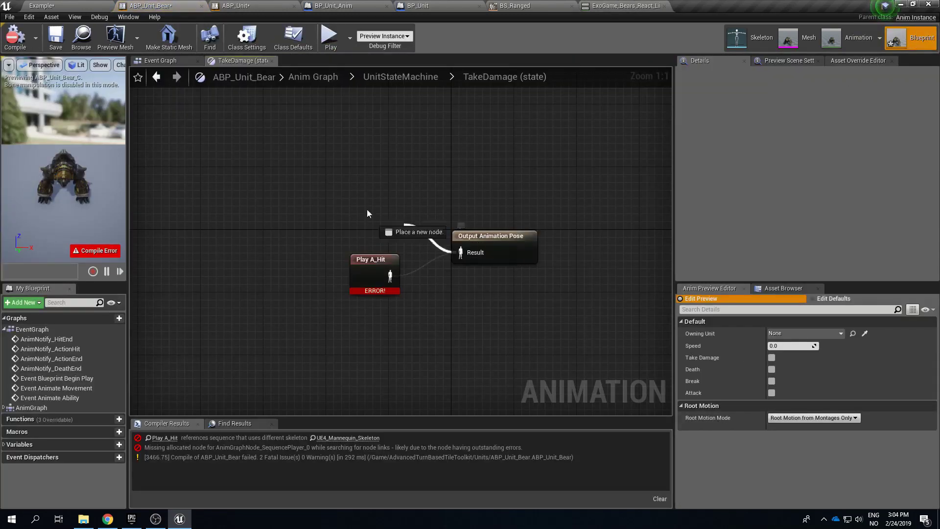
drag(368, 214, 347, 199)
text(reac)
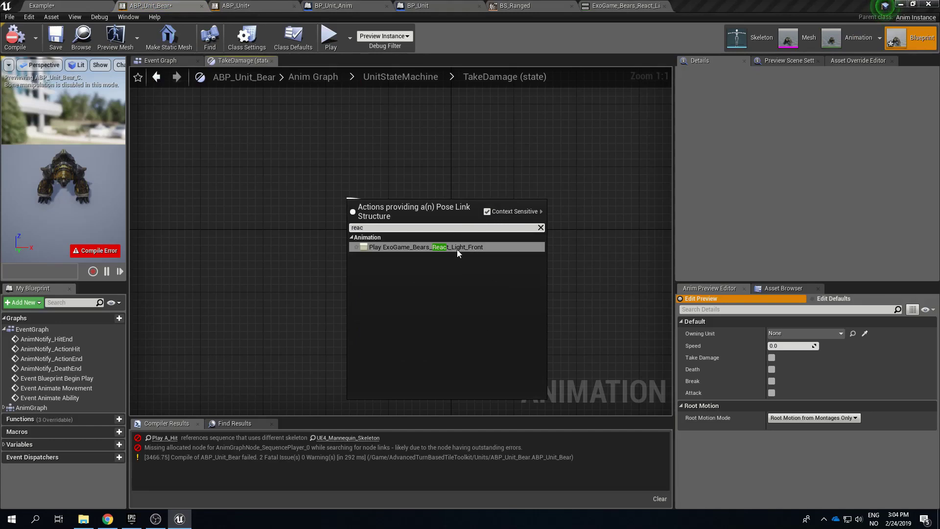
click(457, 250)
click(382, 261)
key(Delete)
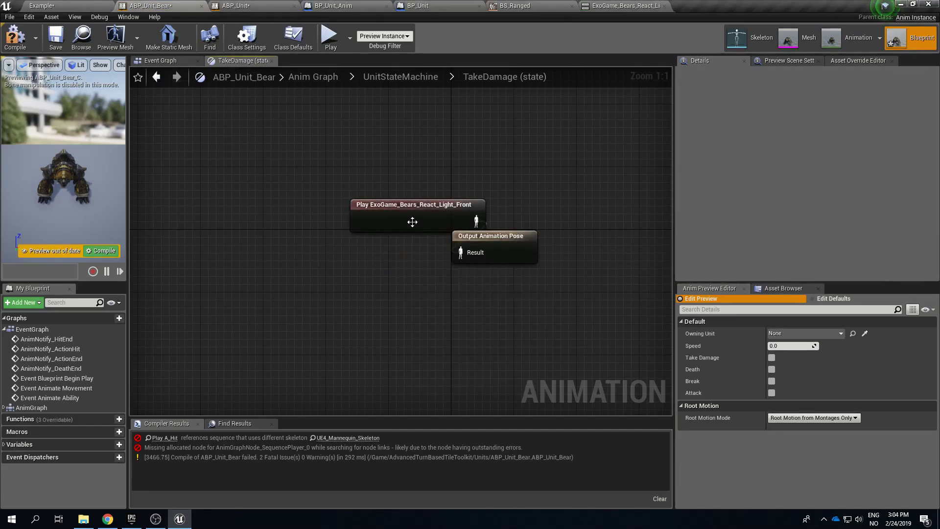
drag(412, 222, 372, 245)
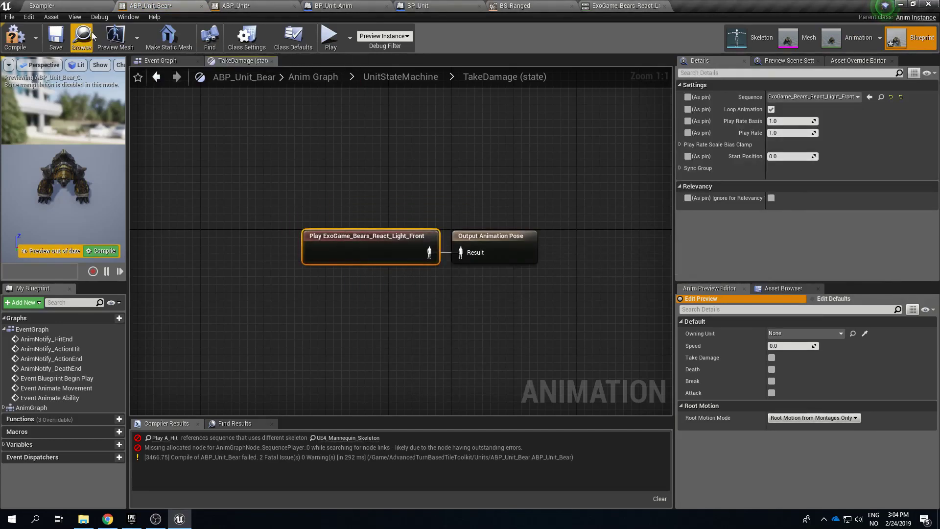
Step: Compile ABP_Unit_Bear and save all modified assets
click(16, 36)
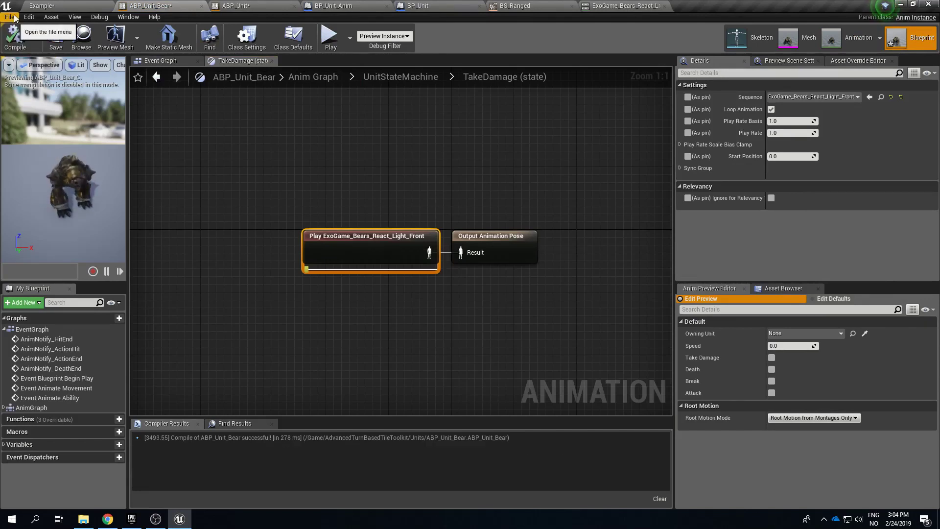
click(14, 17)
click(41, 74)
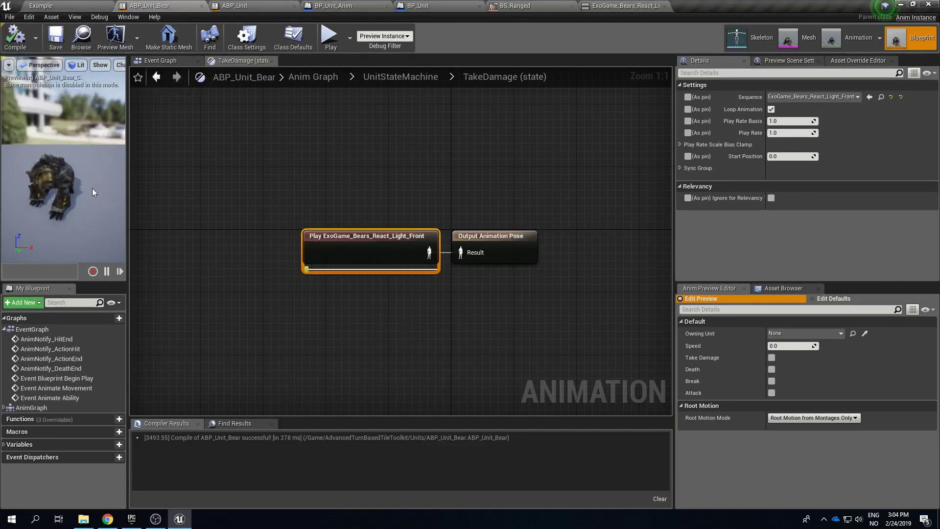
drag(75, 187, 77, 179)
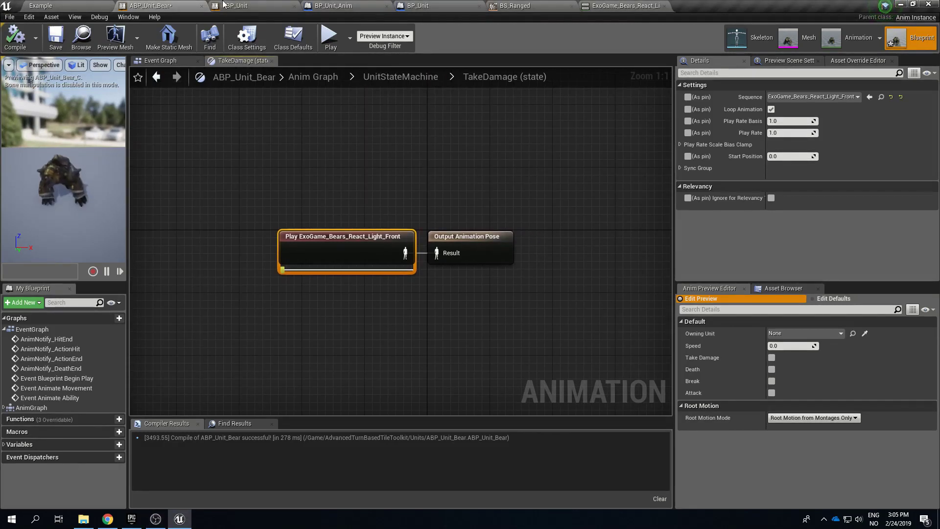
click(248, 5)
click(338, 6)
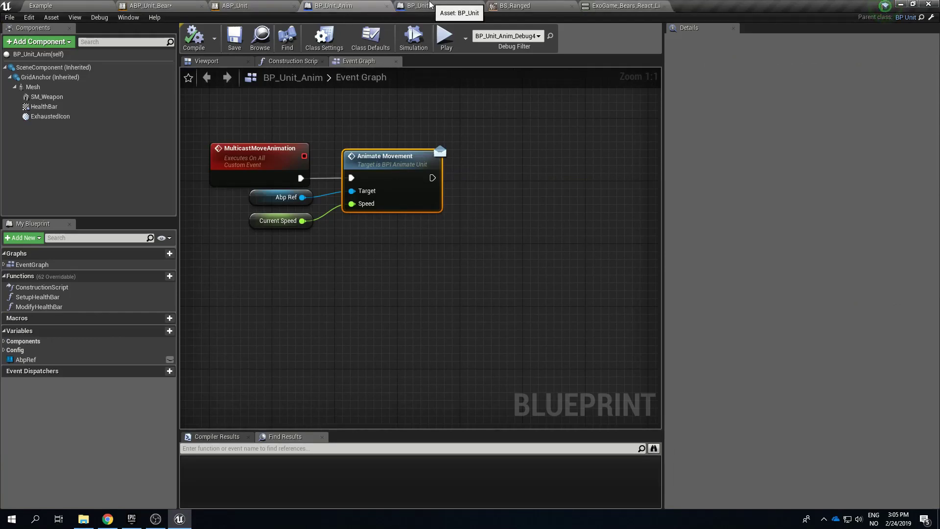
click(141, 4)
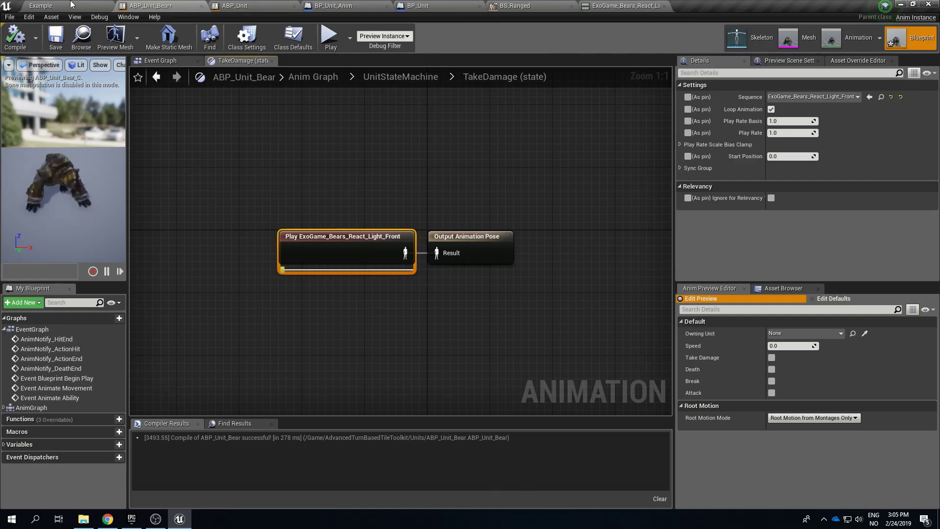
Step: Open the BP_Unit_Bear blueprint from the AdvancedTurnBasedTileToolkit Units folder and show its 3D preview
click(50, 5)
click(39, 439)
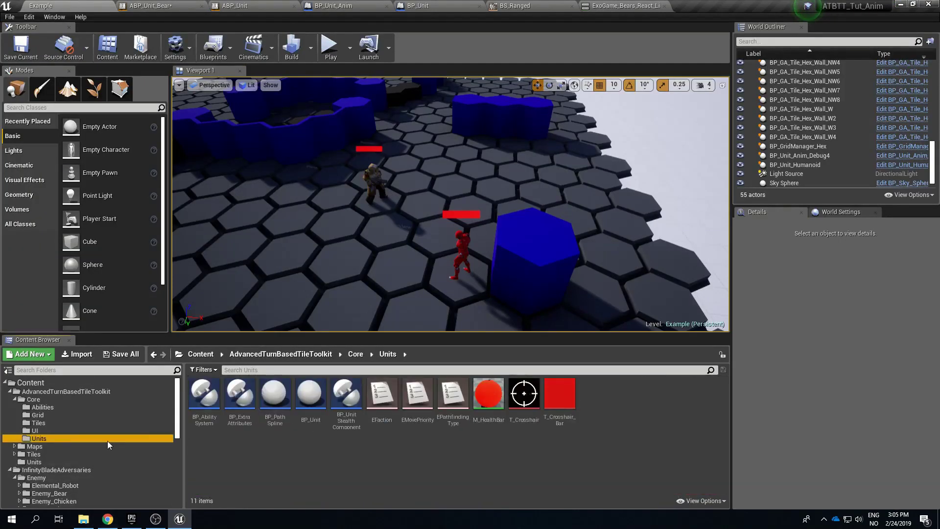
click(35, 461)
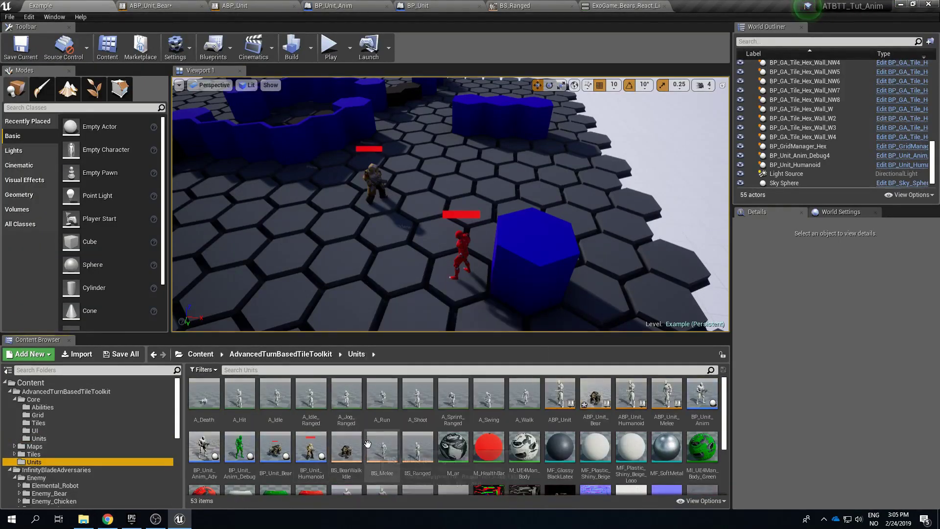
double_click(278, 448)
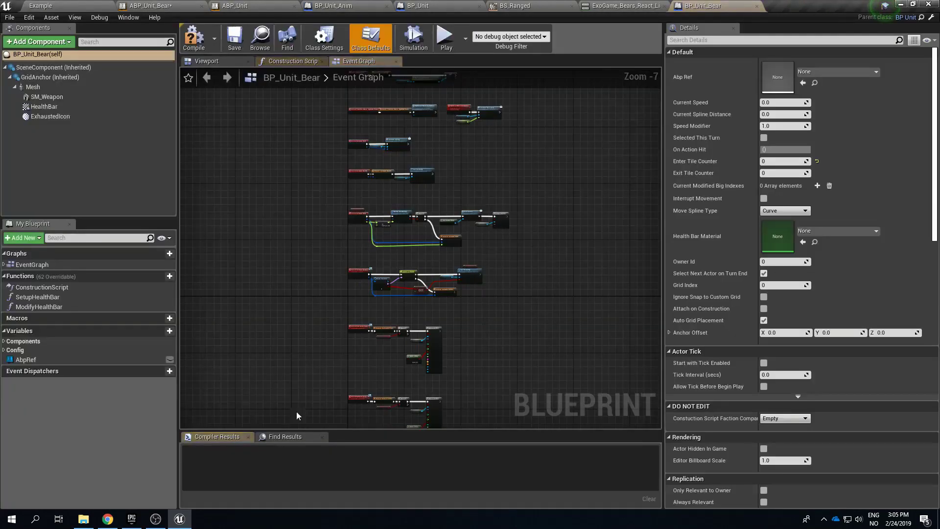
click(219, 62)
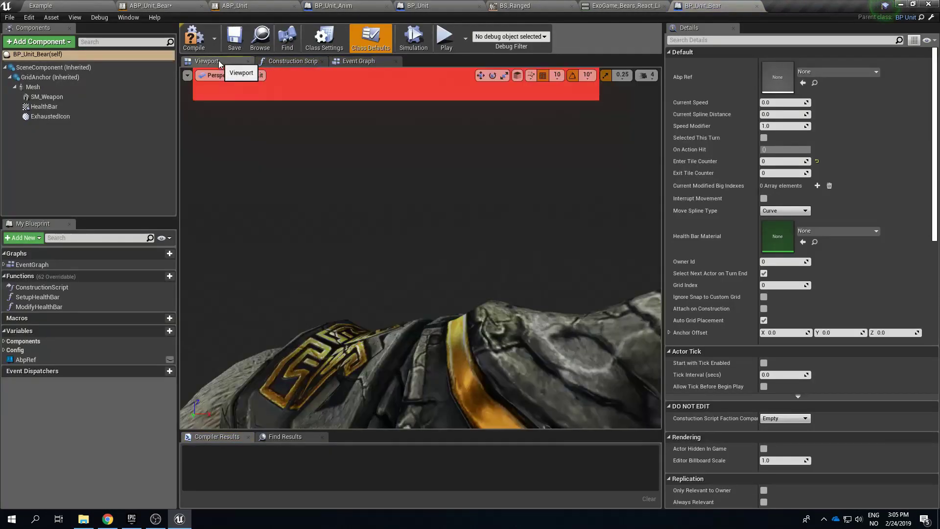
Step: Set the bear Mesh component's Anim Class to ABP_Unit_Bear and compile the BP_Unit_Bear blueprint
scroll(525, 209, down, 6)
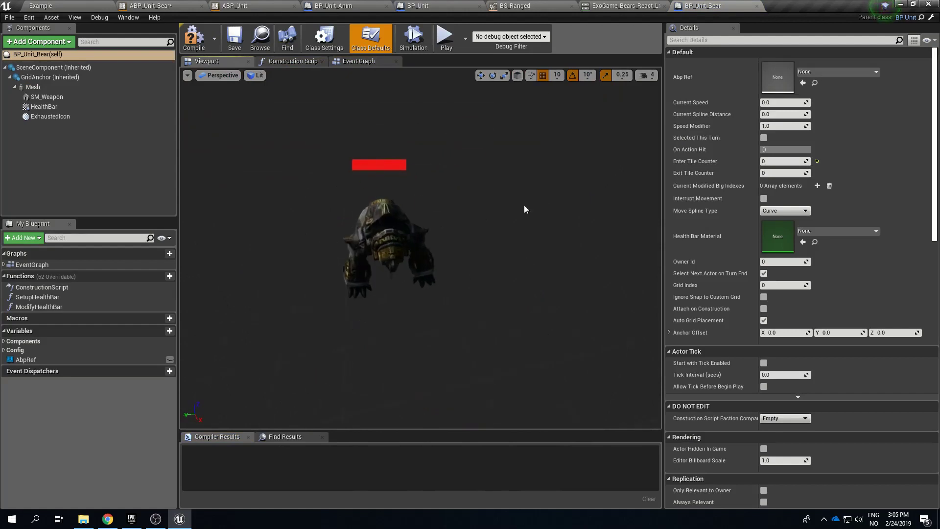
click(385, 245)
click(810, 221)
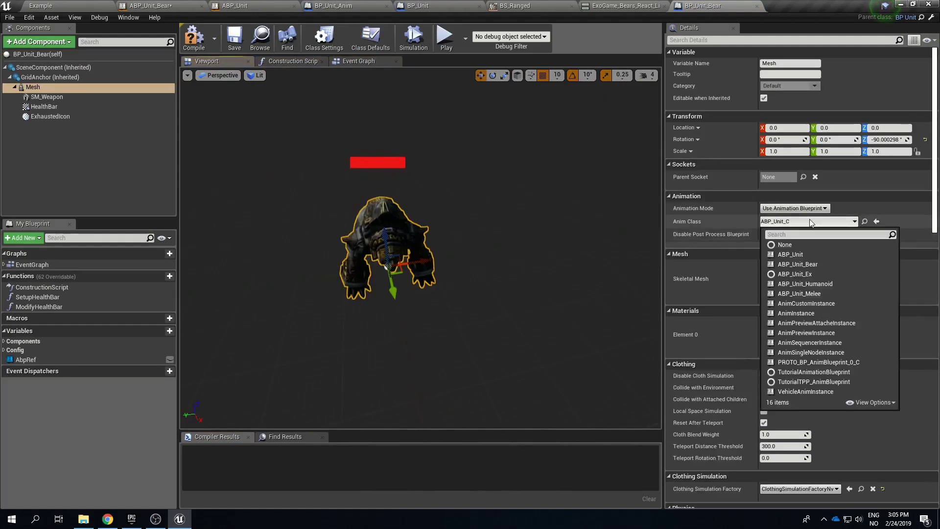
click(822, 263)
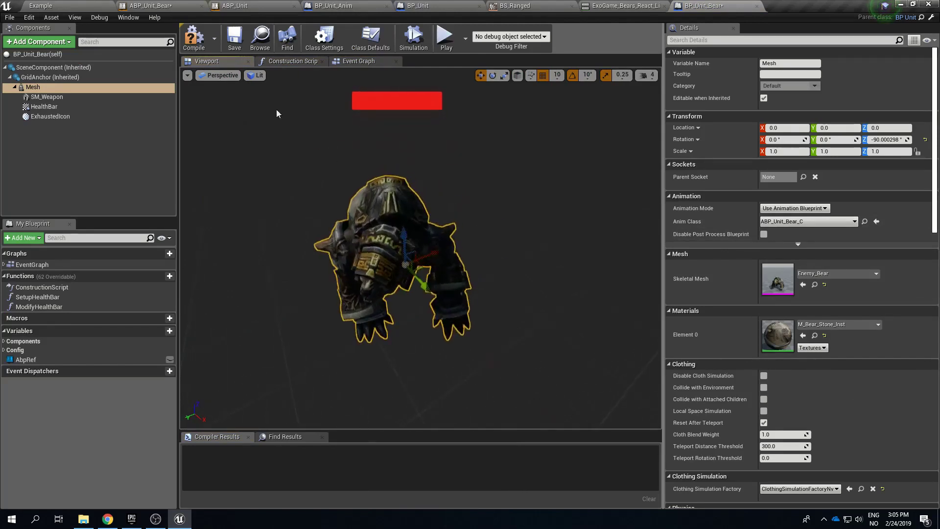
click(194, 38)
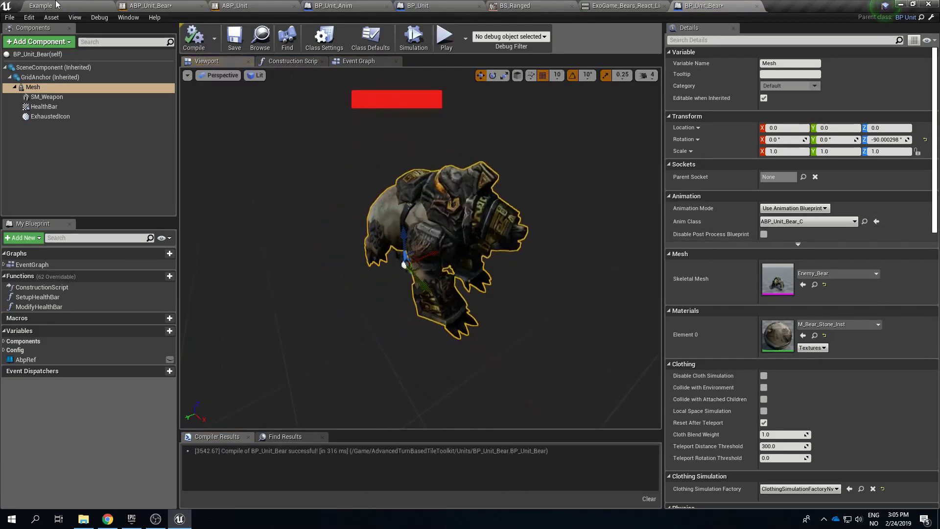
Step: Replace the BP_Unit_Humanoid actor in the Example level with a BP_Unit_Bear placed on a nearby hex tile
click(61, 10)
click(375, 174)
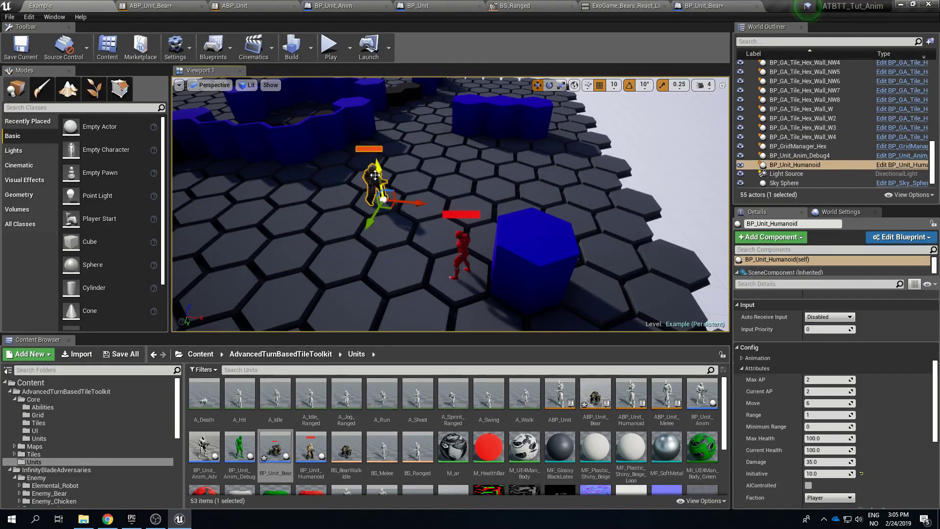
key(Delete)
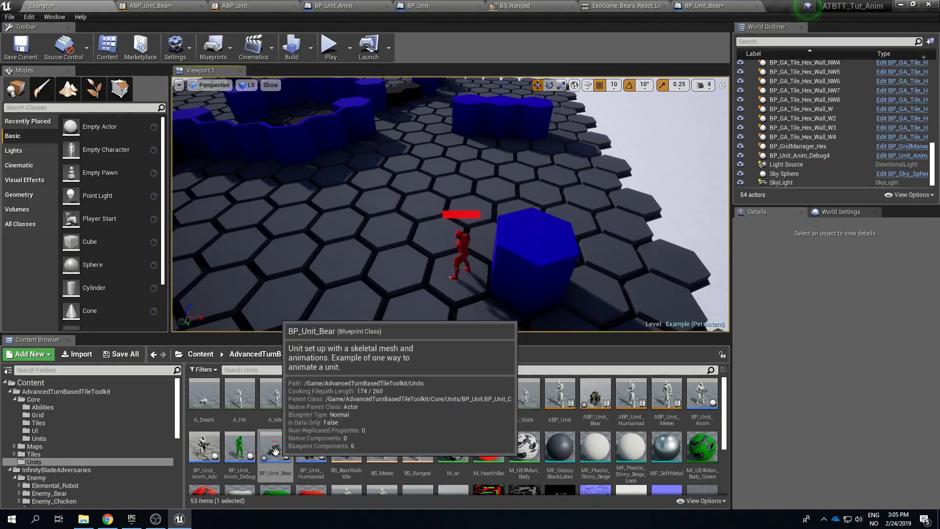
drag(275, 447, 334, 206)
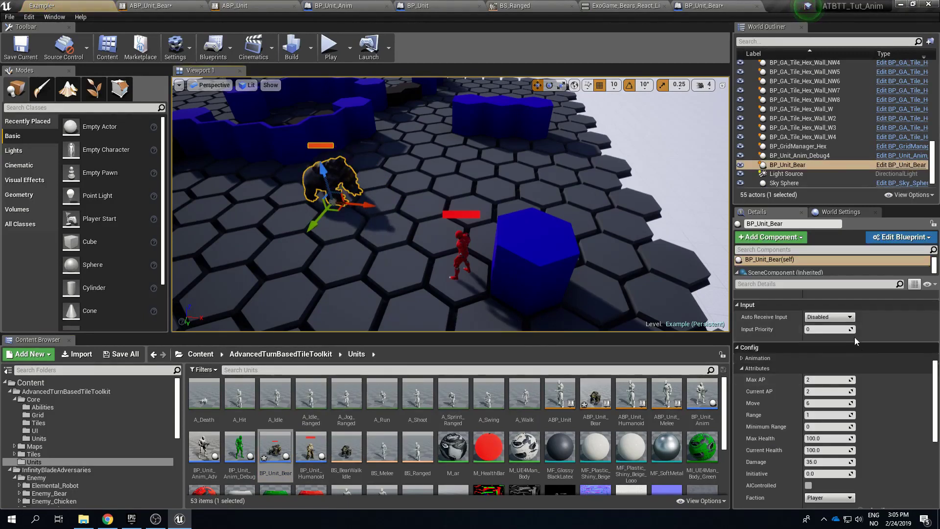
Step: Set the placed BP_Unit_Bear's Initiative attribute to 10
click(806, 283)
text(iniu)
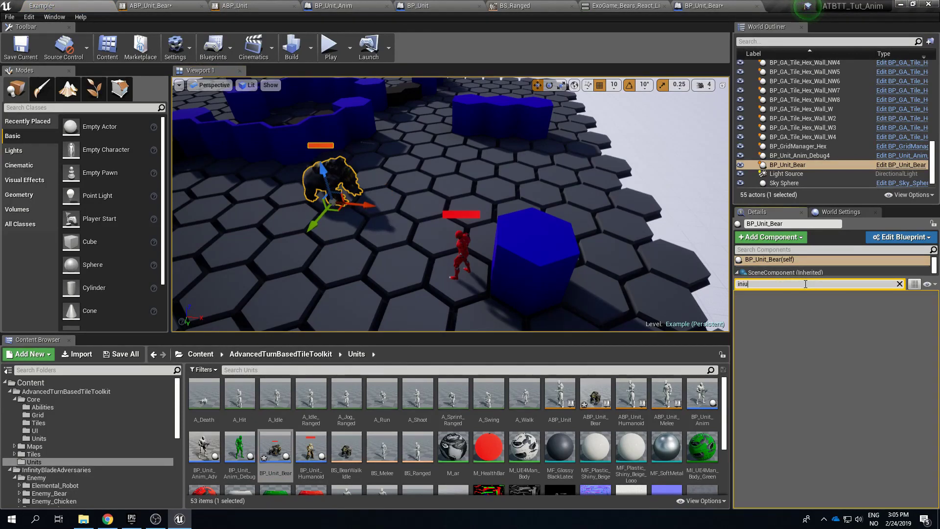
key(BackSpace)
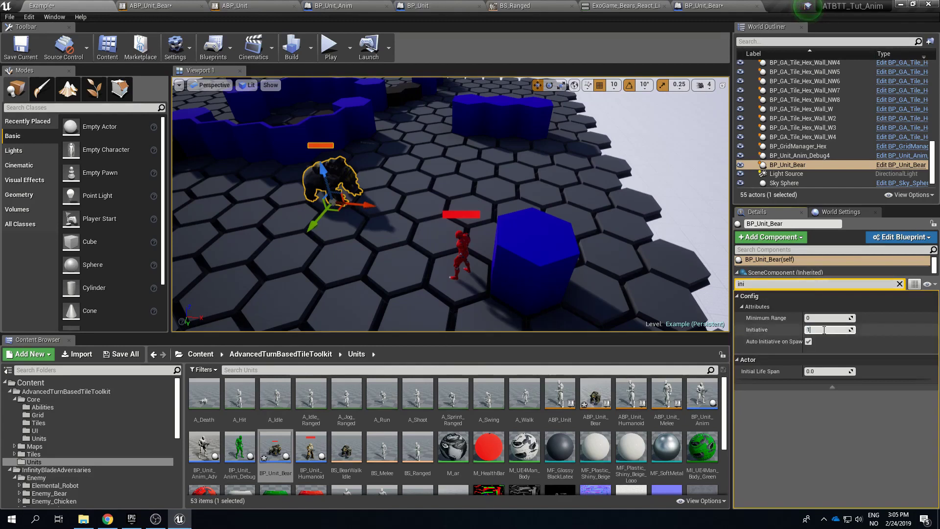
key(Return)
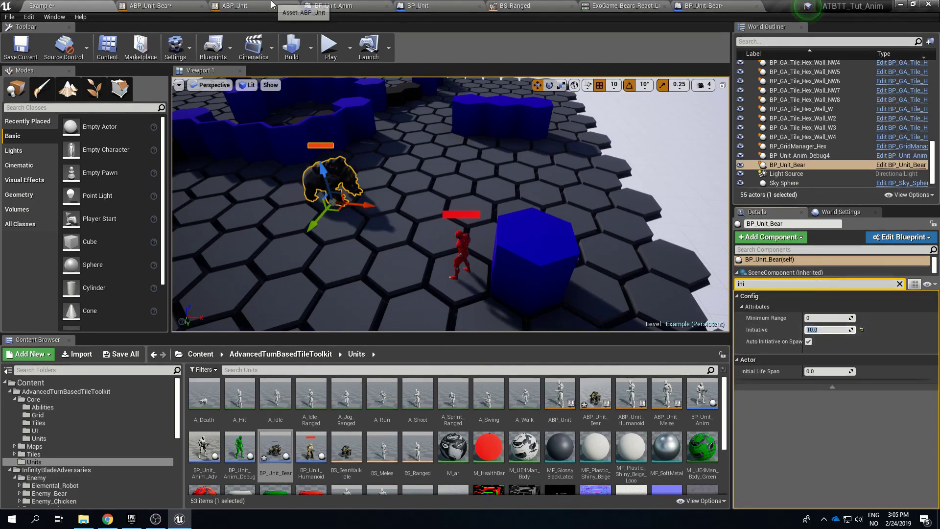
Step: Play-test the level by moving the bear next to the red unit and attacking it, and stop the session
click(330, 46)
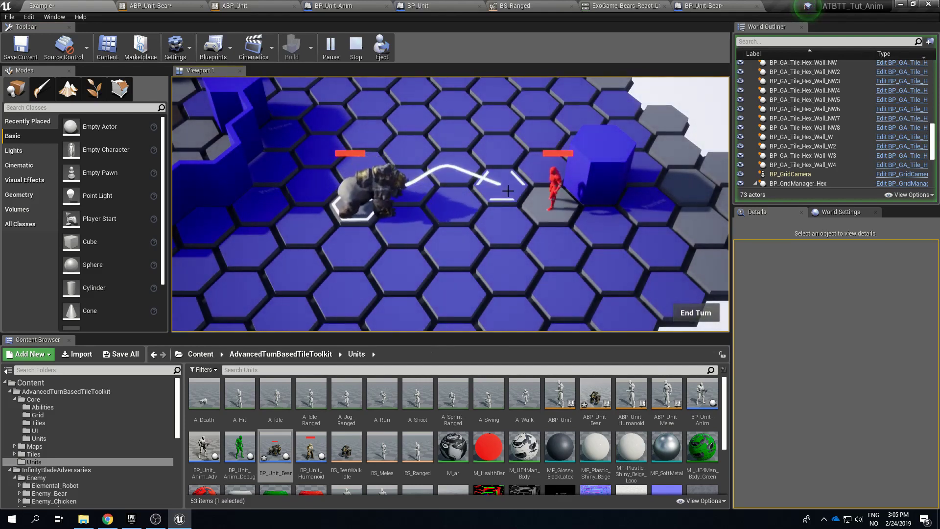
click(508, 191)
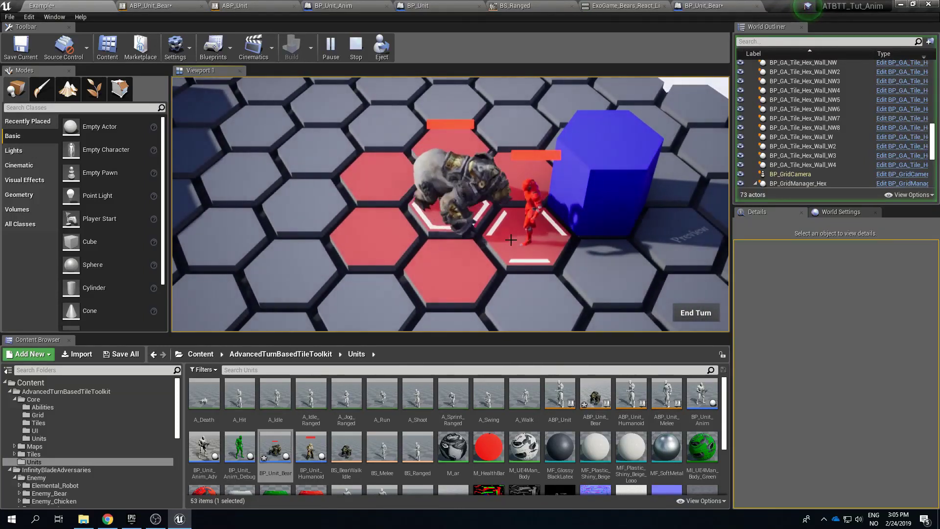
click(544, 245)
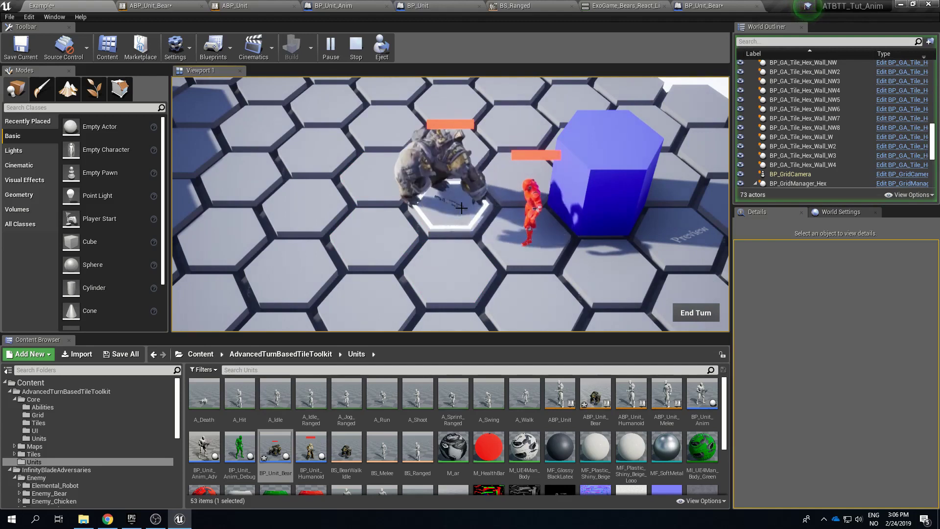
key(Escape)
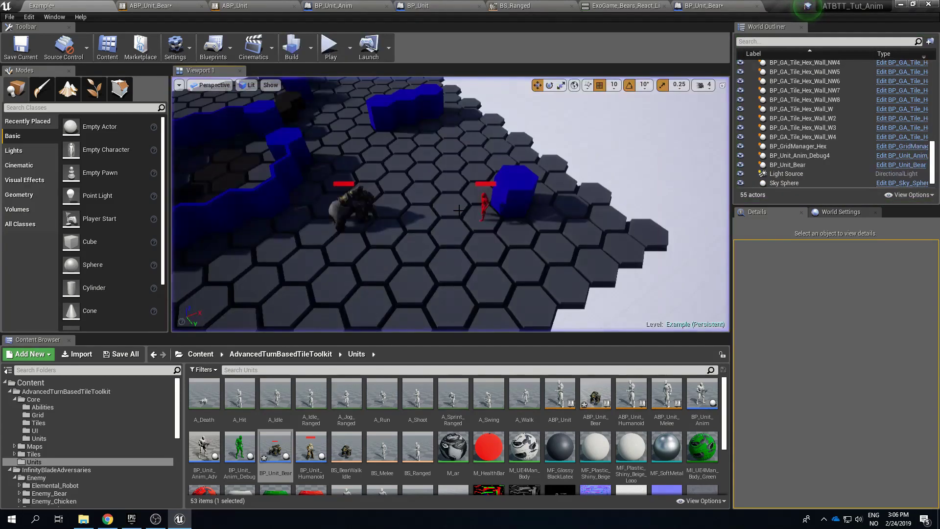
Step: Delete the SM_Weapon component from the BP_Unit_Bear blueprint and compile it
click(695, 5)
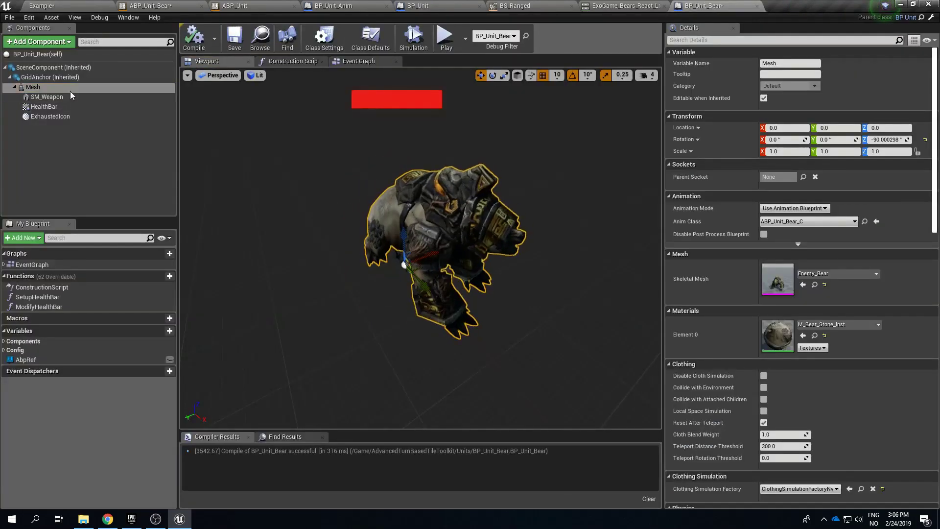
click(75, 97)
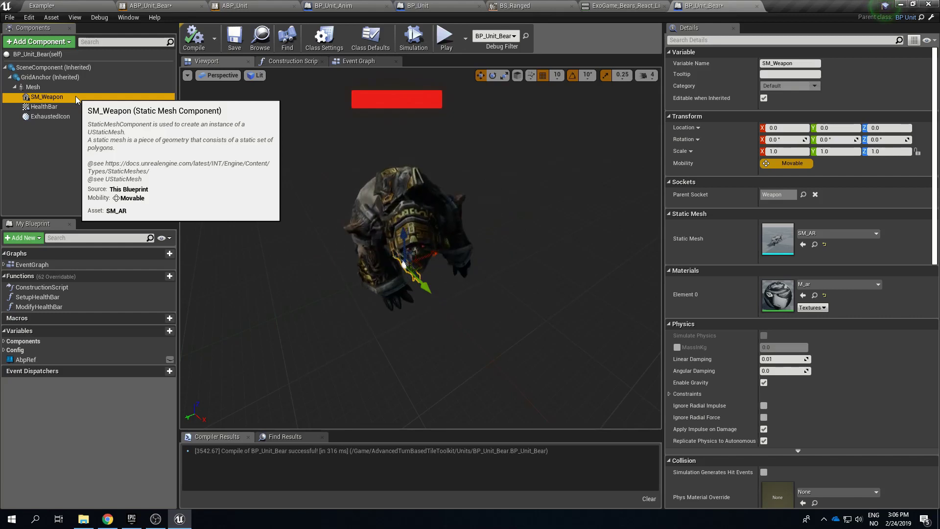
key(Delete)
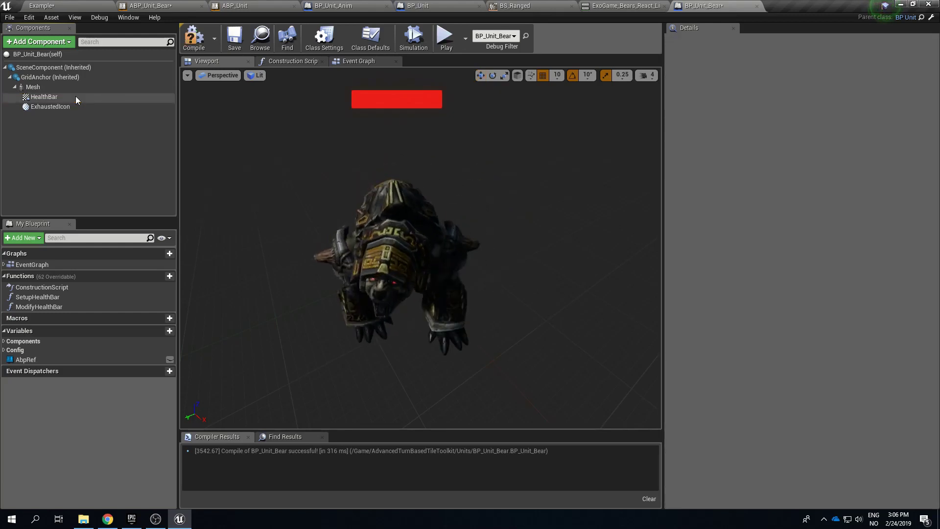
click(193, 37)
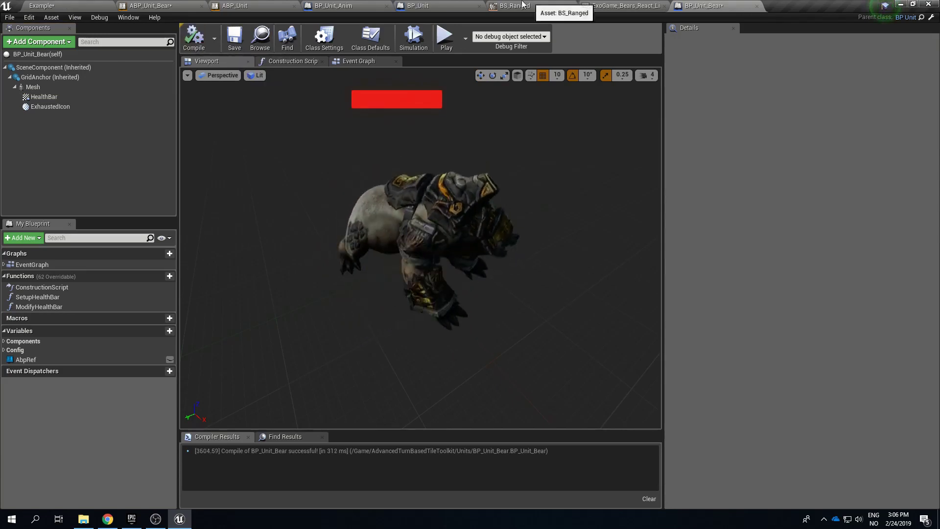
Step: Open the ExoGame_Bears_Attack_Melee animation from ABP_Unit_Bear's Attack state and pause it at about frame 34, where the paw strikes
click(235, 6)
click(150, 5)
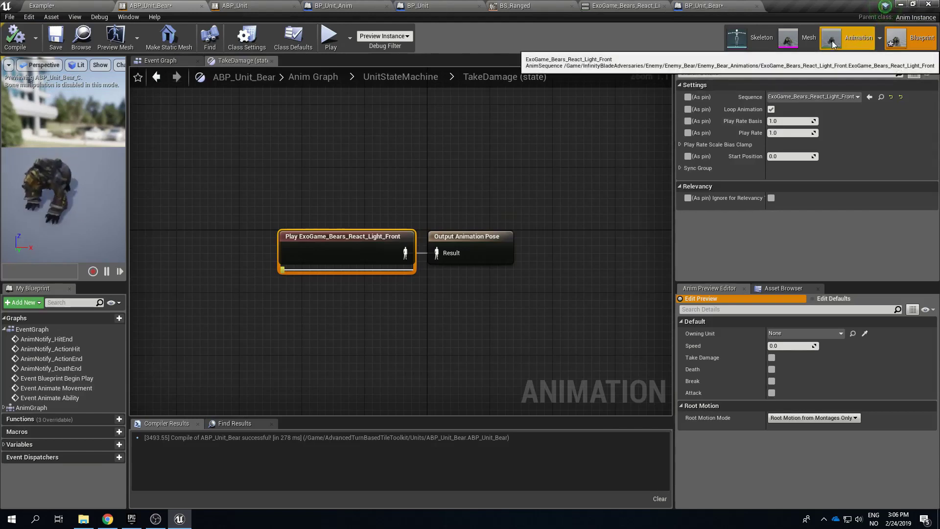
click(510, 170)
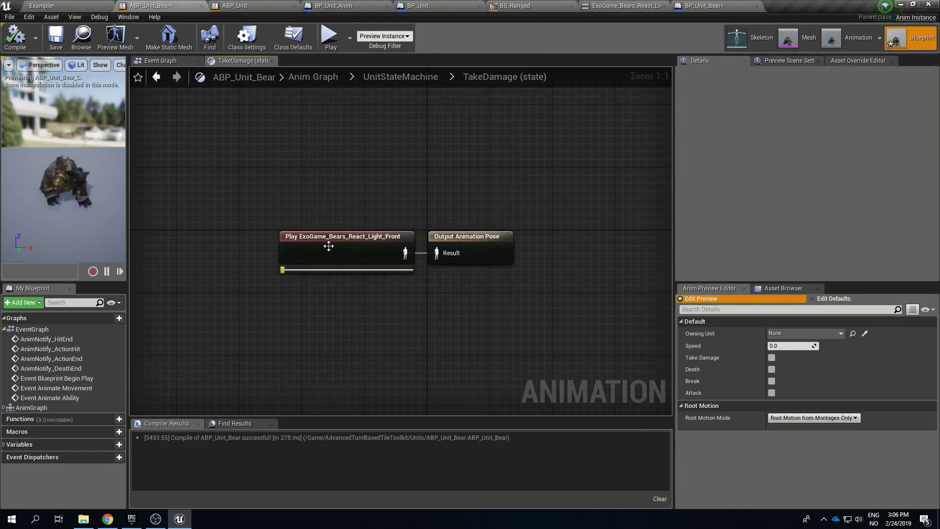
click(406, 78)
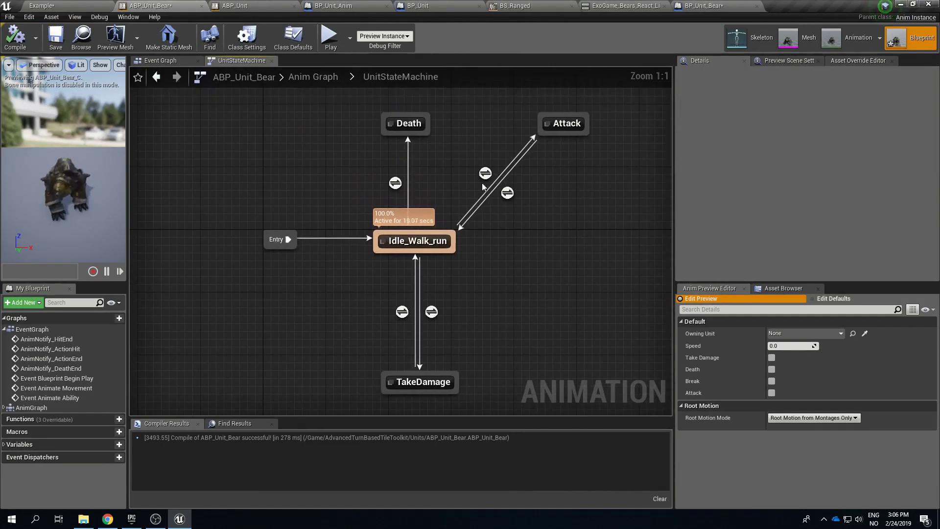
double_click(571, 124)
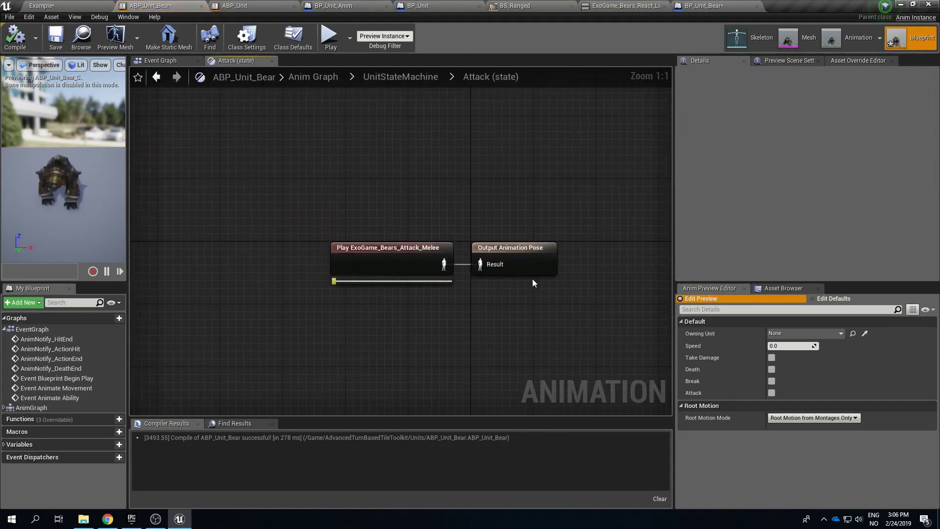
double_click(398, 267)
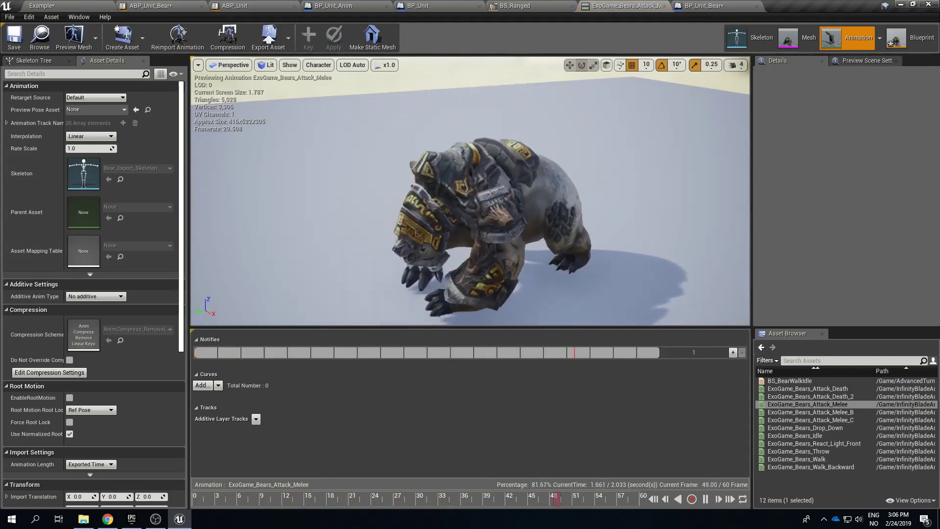
click(707, 499)
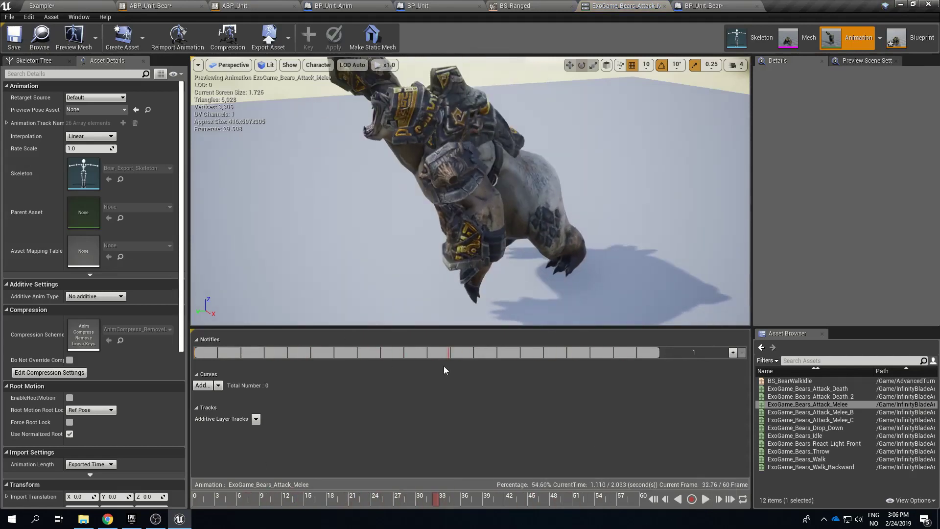
mouse_move(433, 497)
mouse_down()
mouse_move(296, 500)
mouse_move(463, 497)
mouse_move(337, 476)
mouse_move(450, 483)
mouse_move(428, 486)
mouse_move(448, 493)
mouse_up()
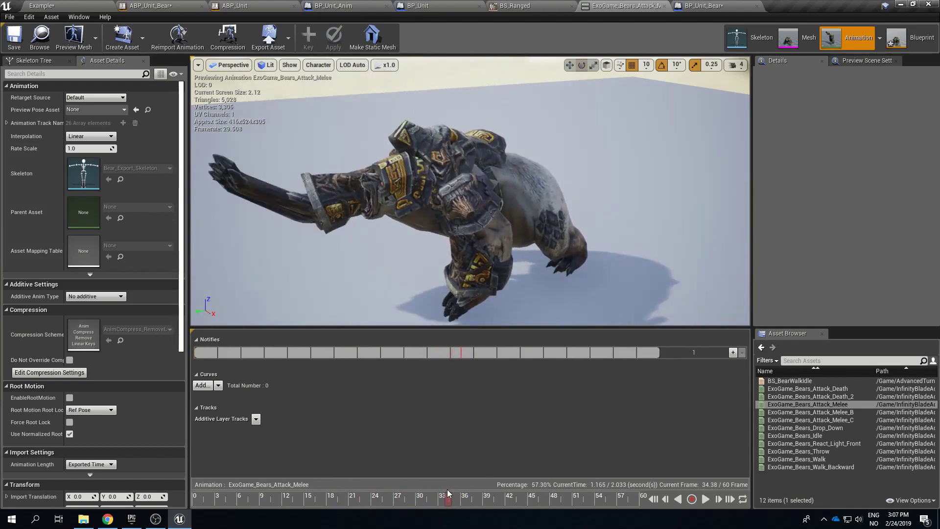
right_click(462, 351)
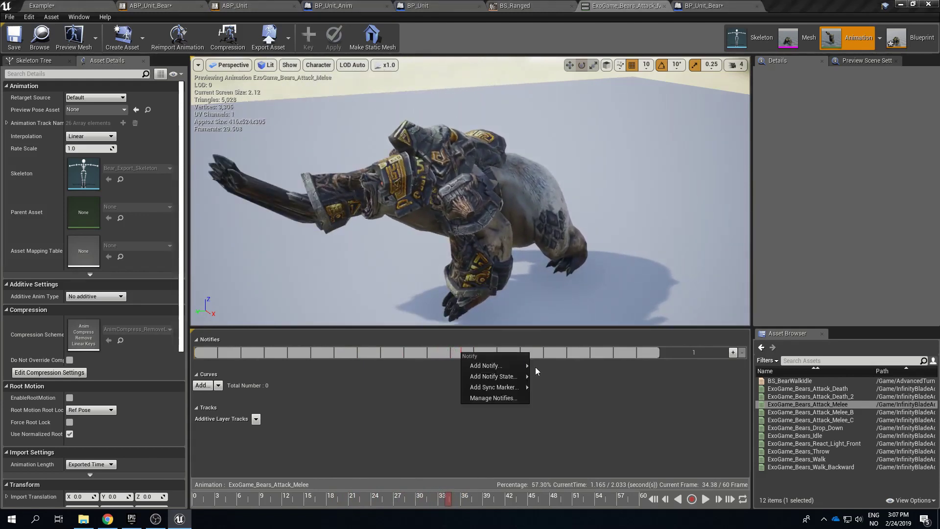
mouse_move(504, 366)
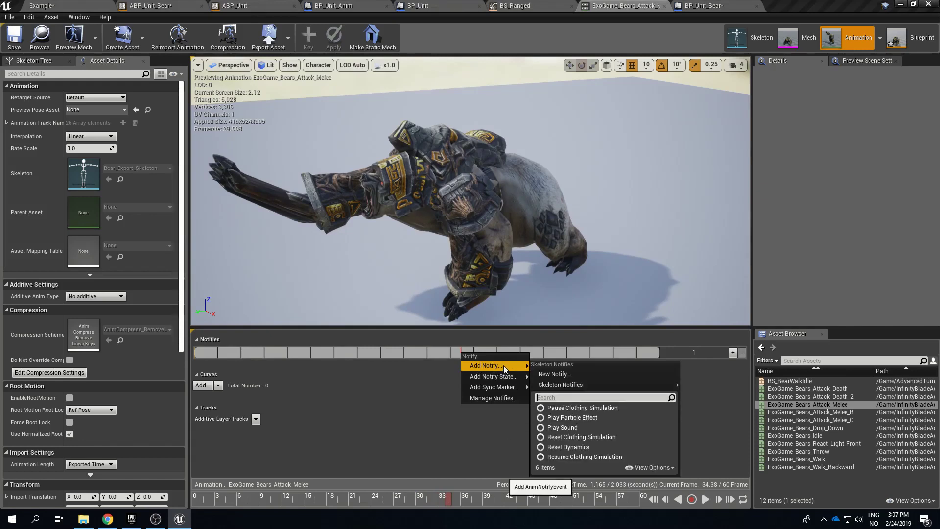
mouse_move(583, 385)
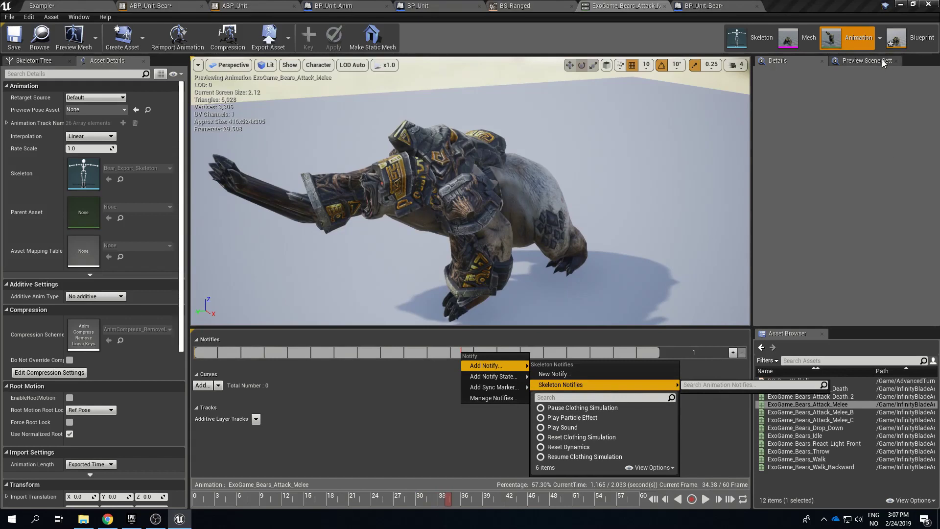
Step: Examine the AnimNotify events in ABP_Unit_Bear's Event Graph to identify the notify names the attack animation needs
click(896, 37)
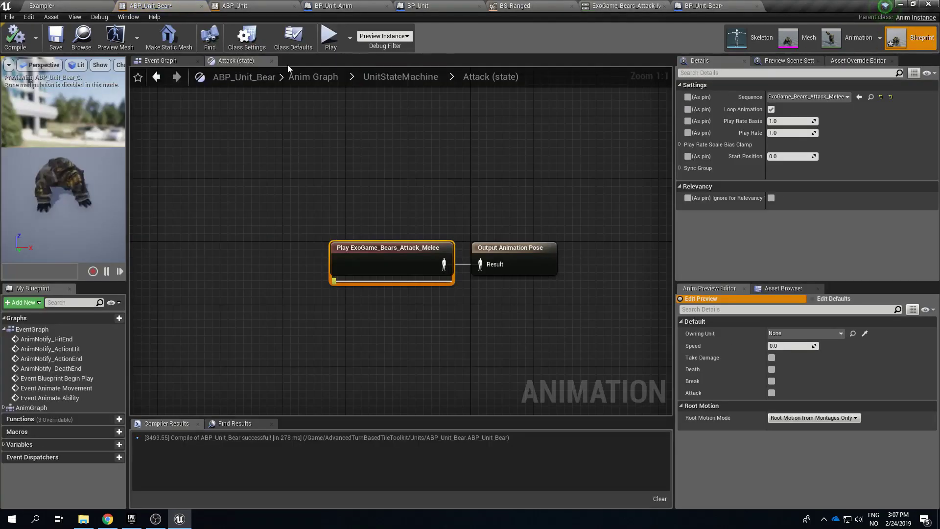
click(157, 63)
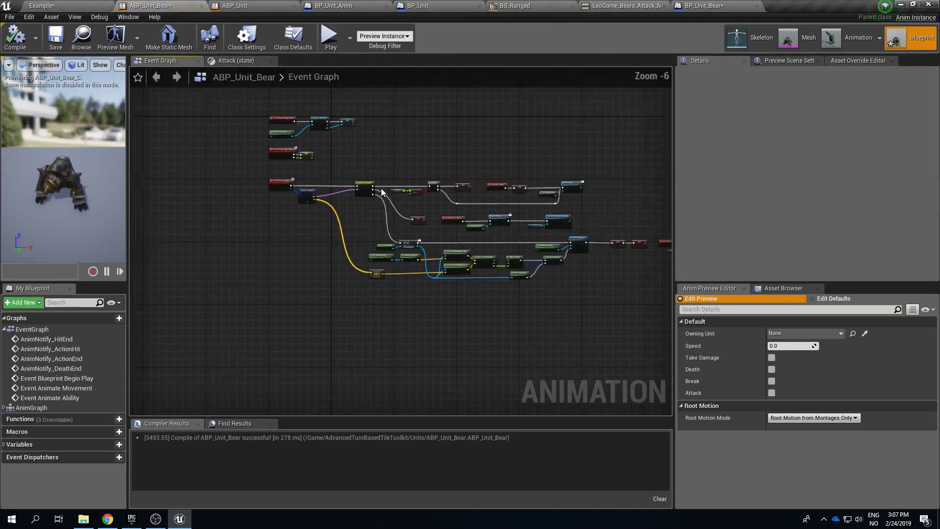
right_drag(489, 237, 312, 220)
scroll(366, 161, up, 3)
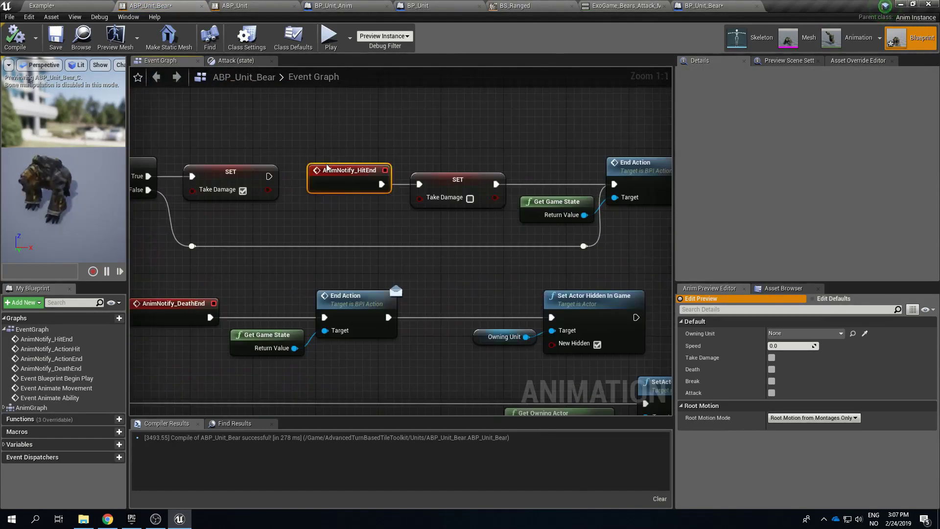
right_drag(351, 225, 403, 197)
scroll(378, 213, down, 3)
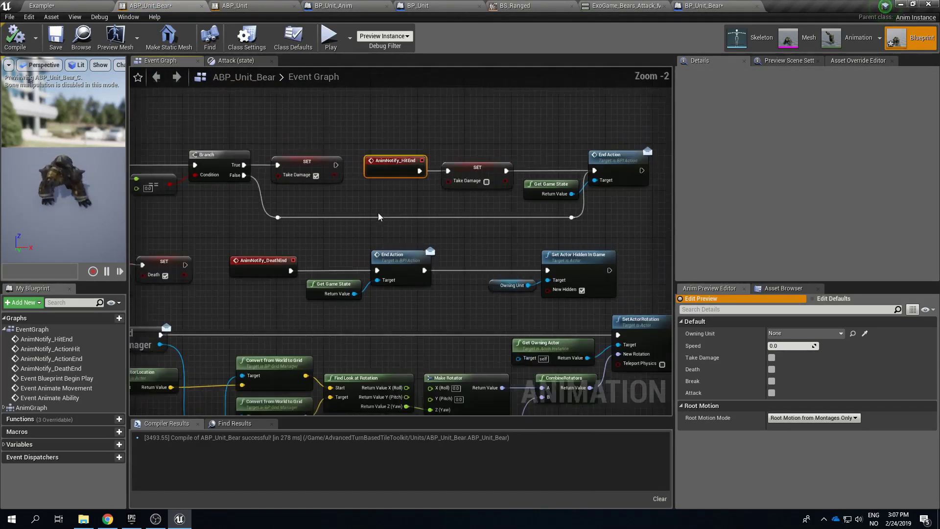
right_drag(333, 230, 323, 112)
scroll(501, 243, up, 1)
right_drag(502, 243, 132, 200)
right_drag(424, 225, 357, 248)
scroll(357, 248, up, 2)
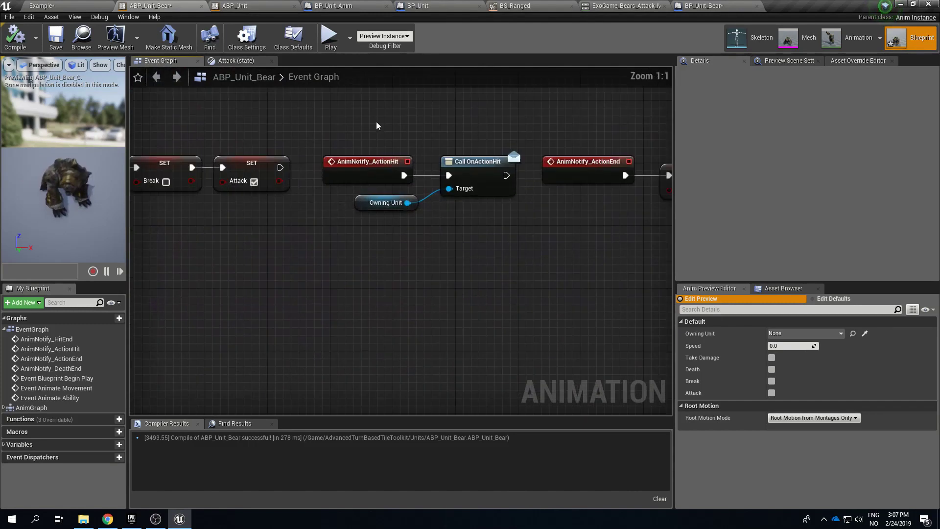
right_drag(394, 178, 314, 179)
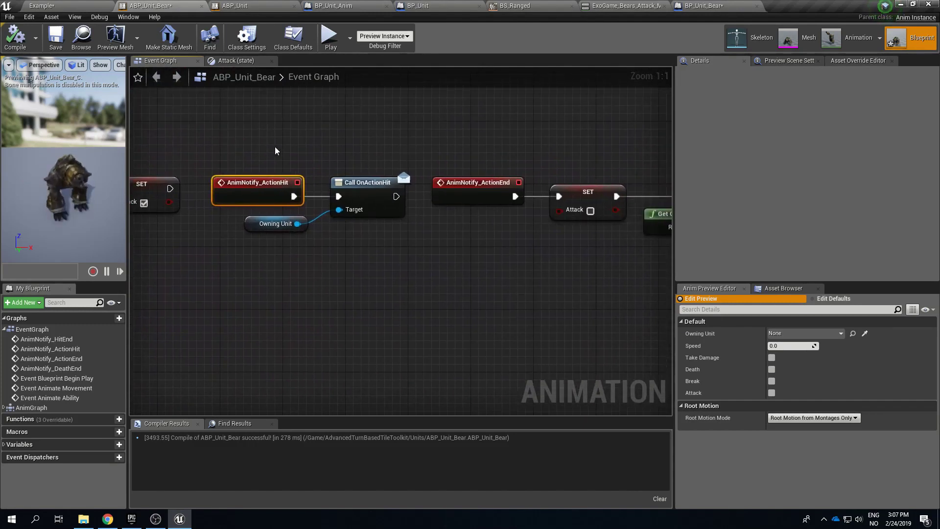
drag(501, 149, 493, 219)
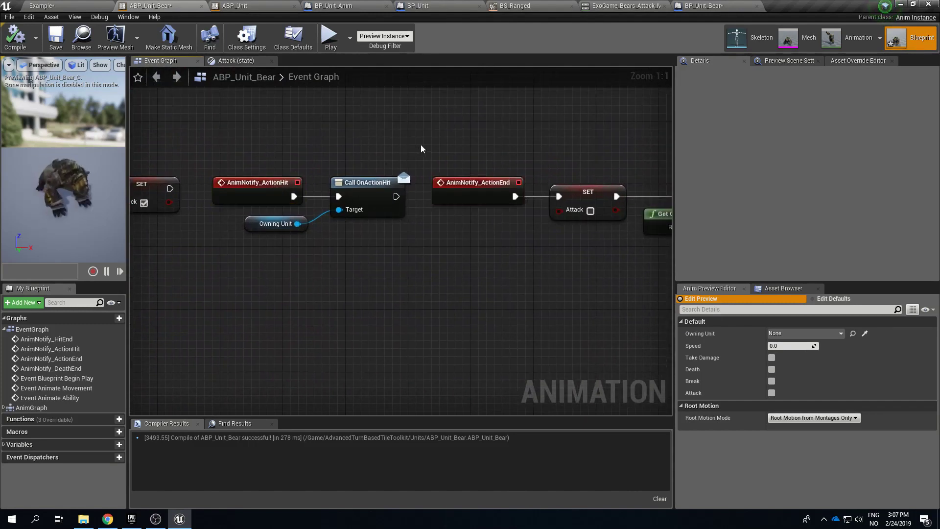
right_drag(421, 149, 367, 178)
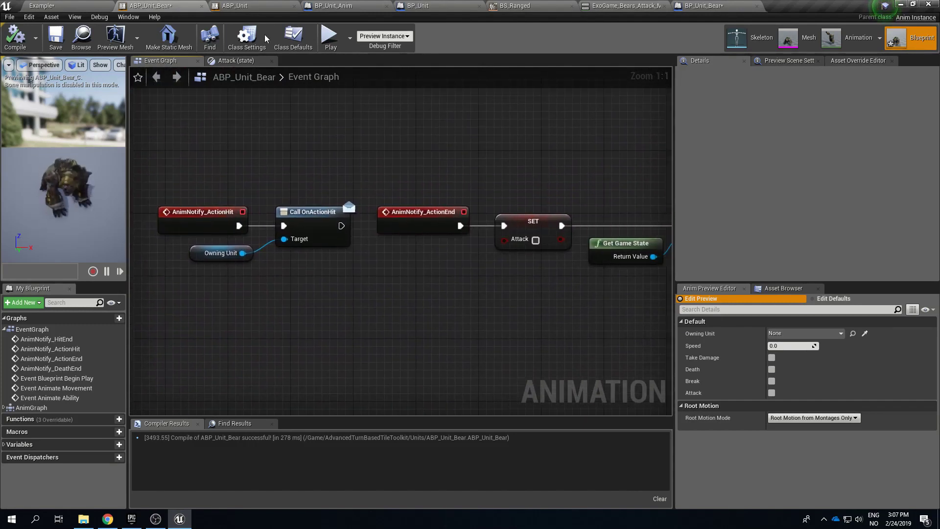
Step: Add a new notify named ActionHit at the strike frame of the ExoGame_Bears_Attack_Melee animation
click(870, 45)
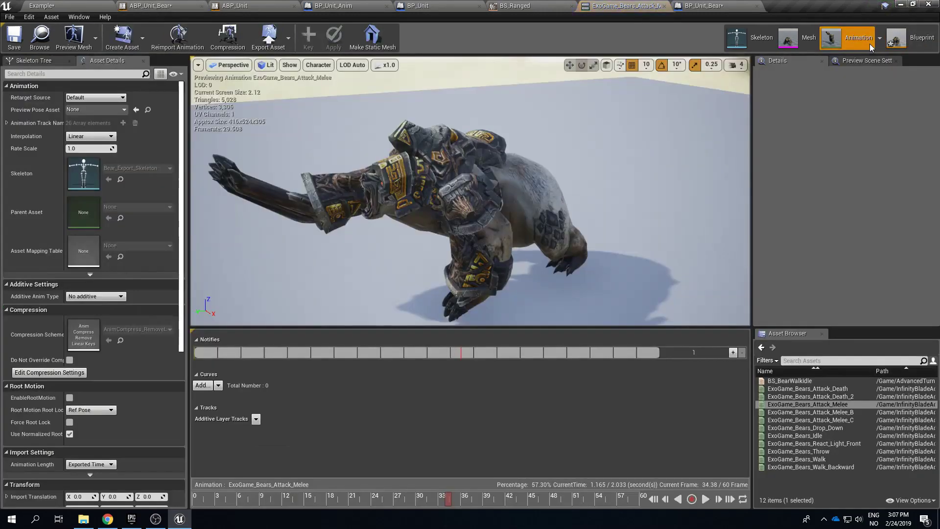
right_click(461, 351)
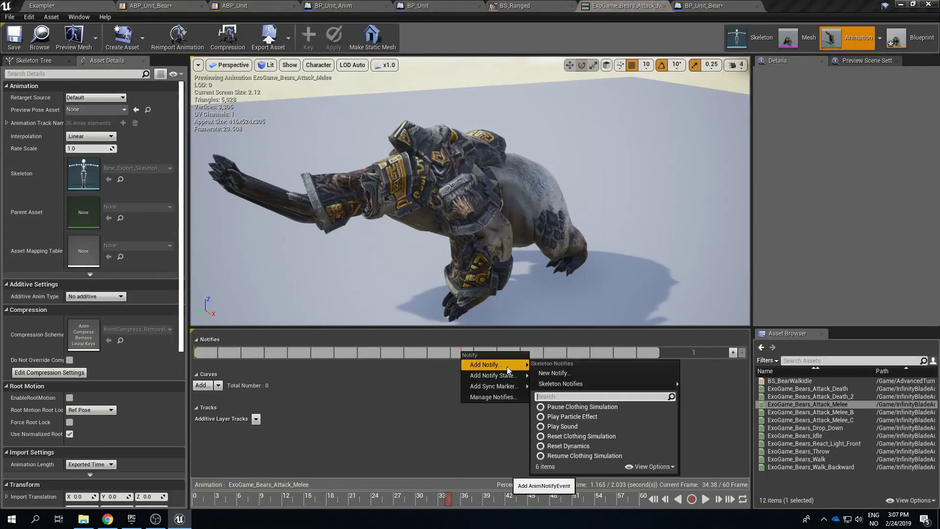
click(592, 373)
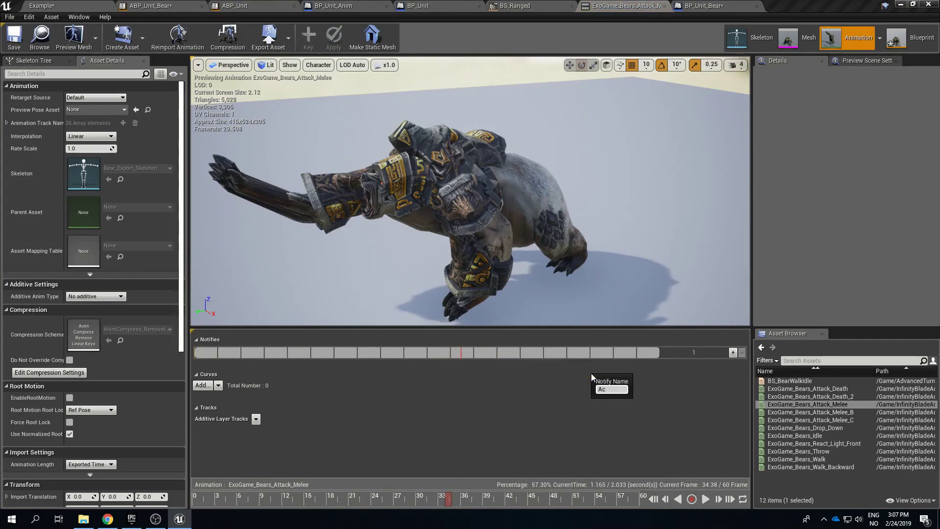
text(ActionHit)
key(Return)
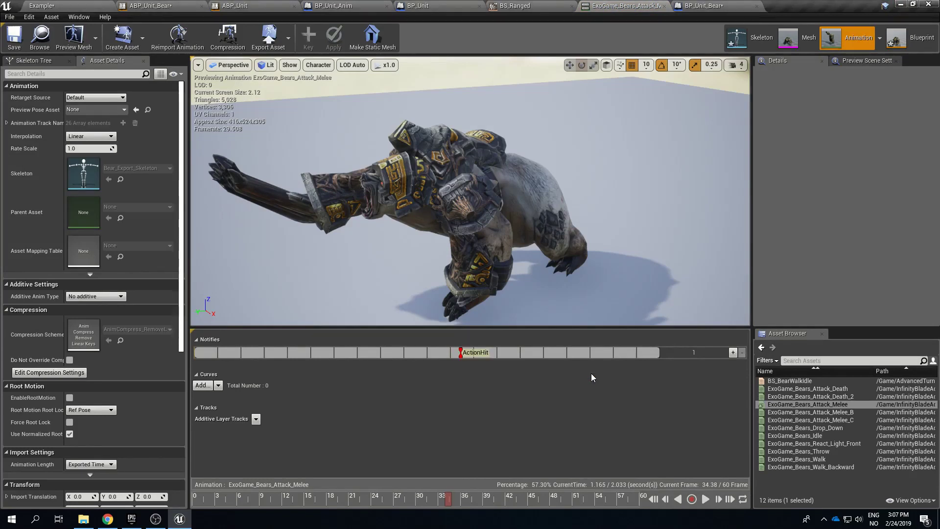
Step: Add a new notify named ActionEnd near the end of the melee attack animation and save the animation
right_click(636, 351)
mouse_move(682, 367)
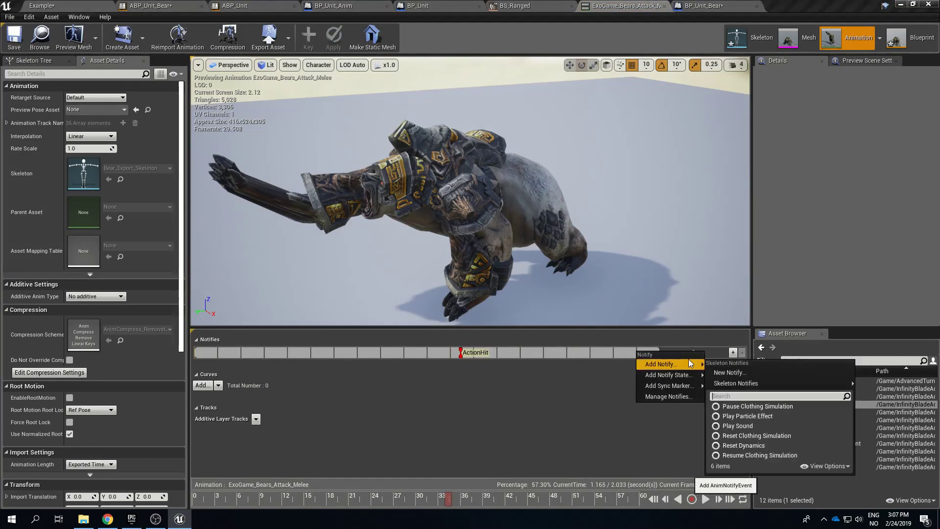
click(738, 372)
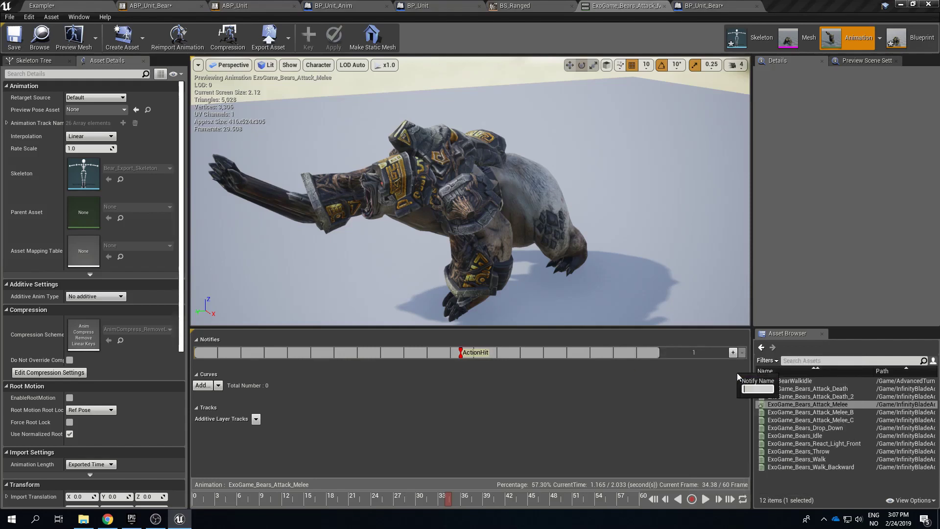
text(ActionEnd)
key(Return)
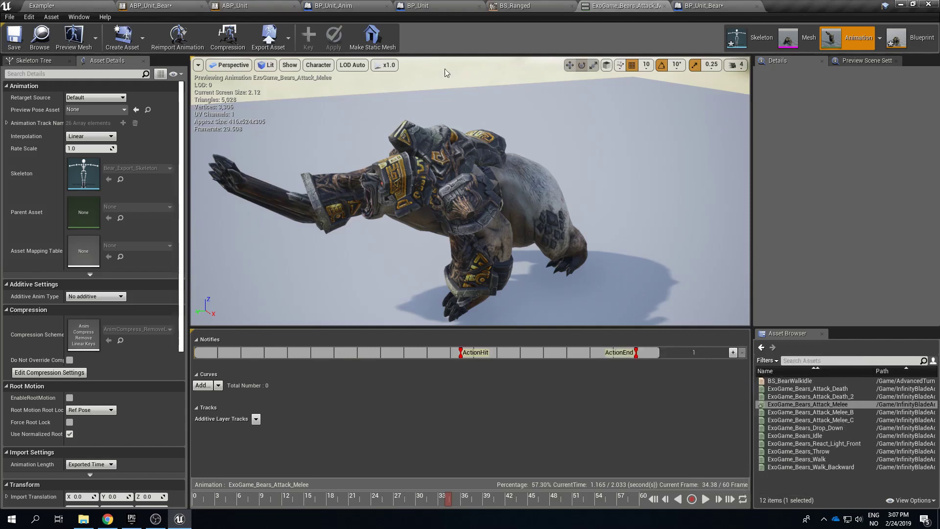
click(29, 17)
click(15, 41)
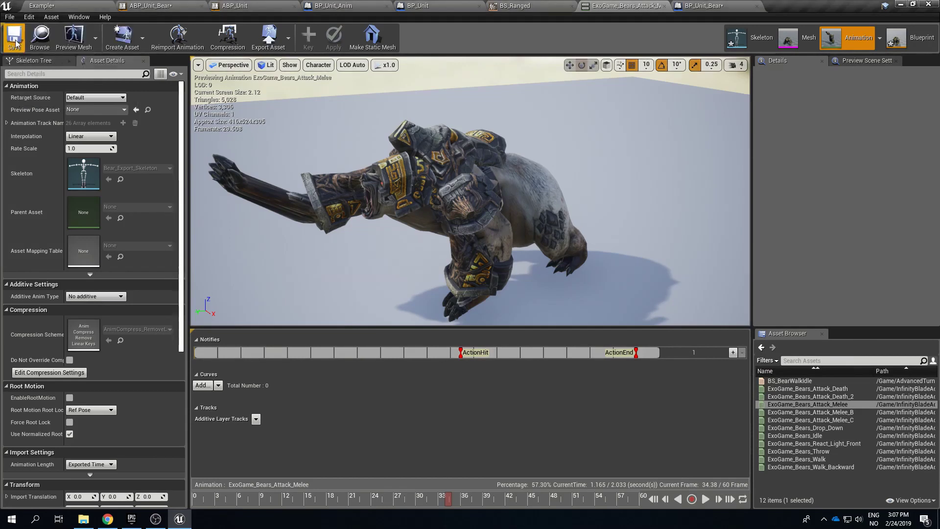
Step: Play-test the Example level by having the bear attack the red unit with the notifies in place, and stop the session
click(72, 5)
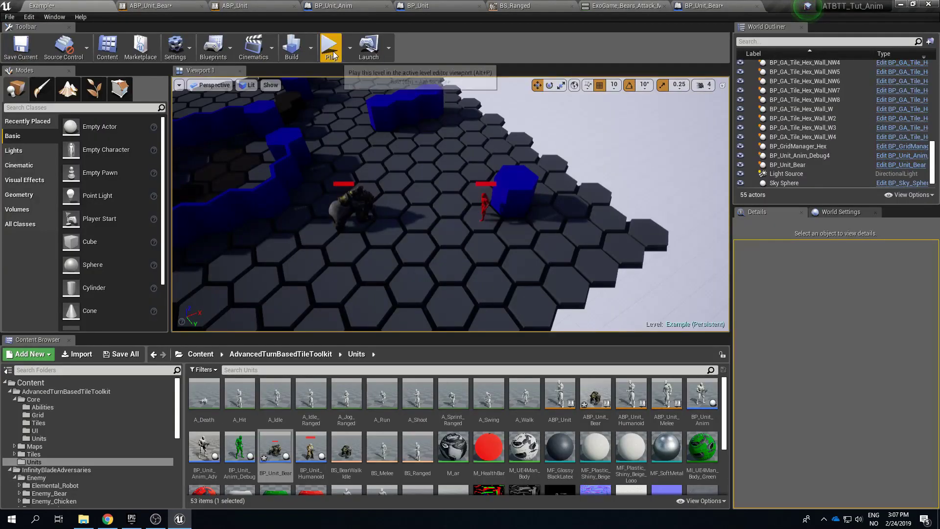
click(448, 133)
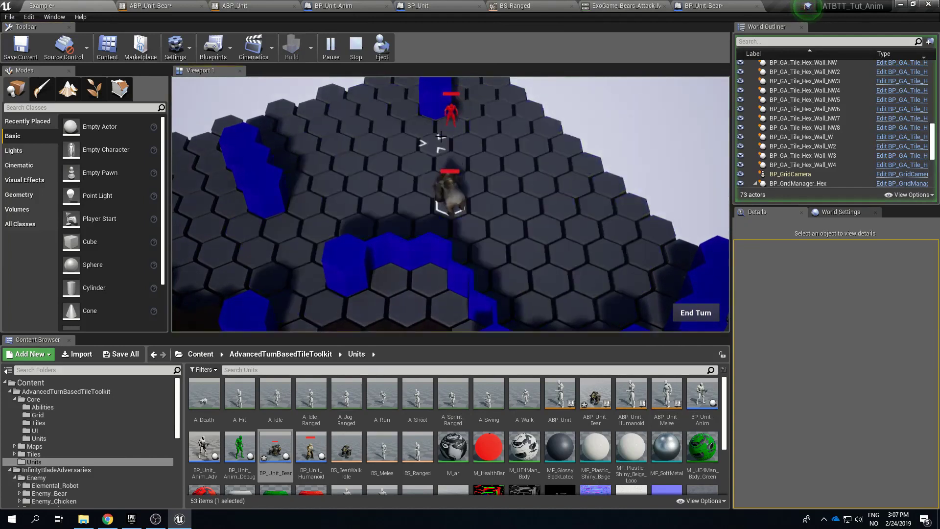
click(500, 220)
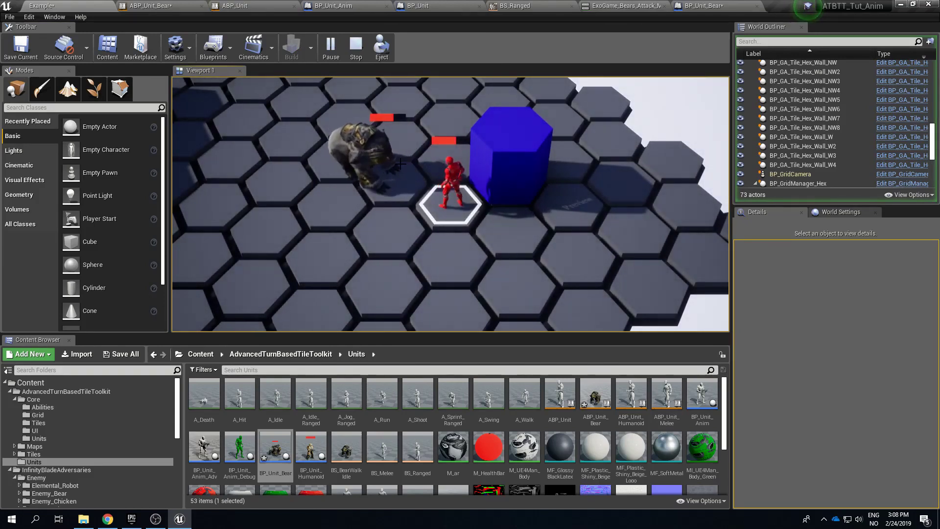
key(Escape)
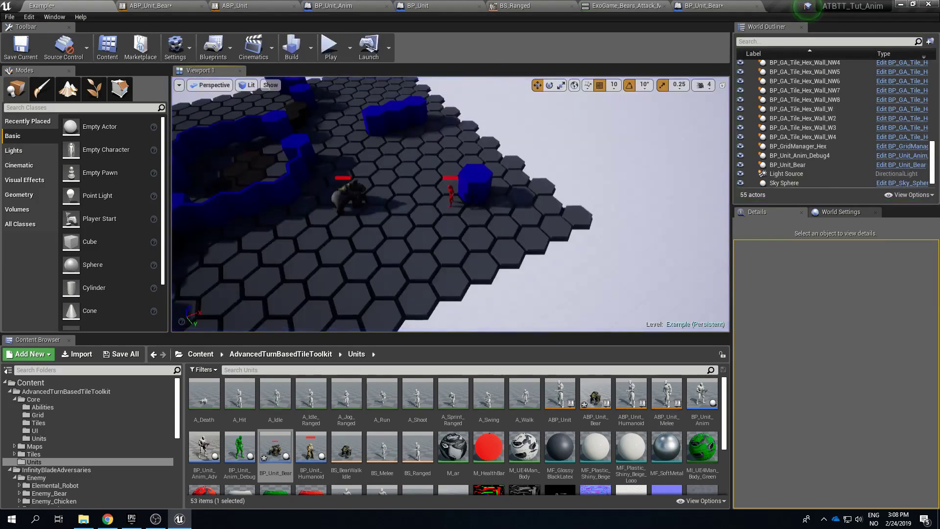
drag(478, 157, 345, 156)
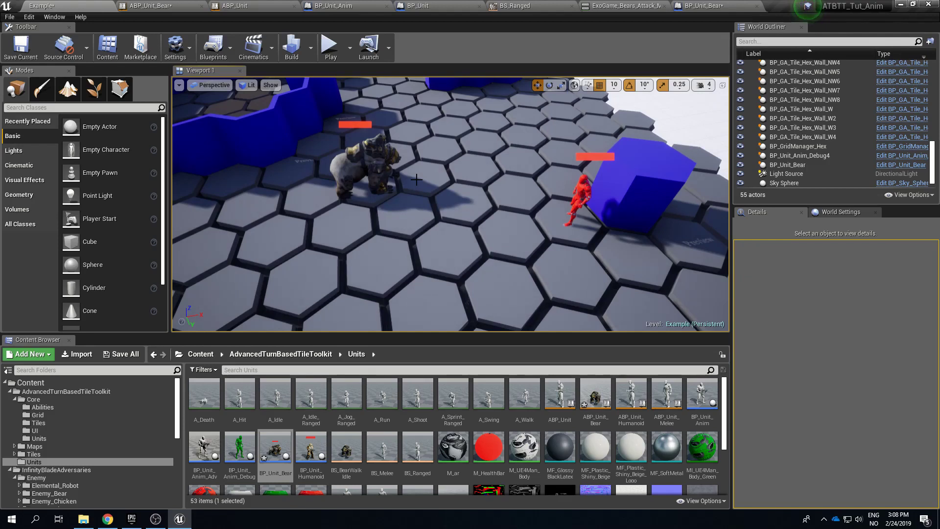
Step: Examine the AnimNotify_ActionEnd chain in ABP_Unit_Bear's Event Graph, following it through to the End Action call on the game state
click(420, 5)
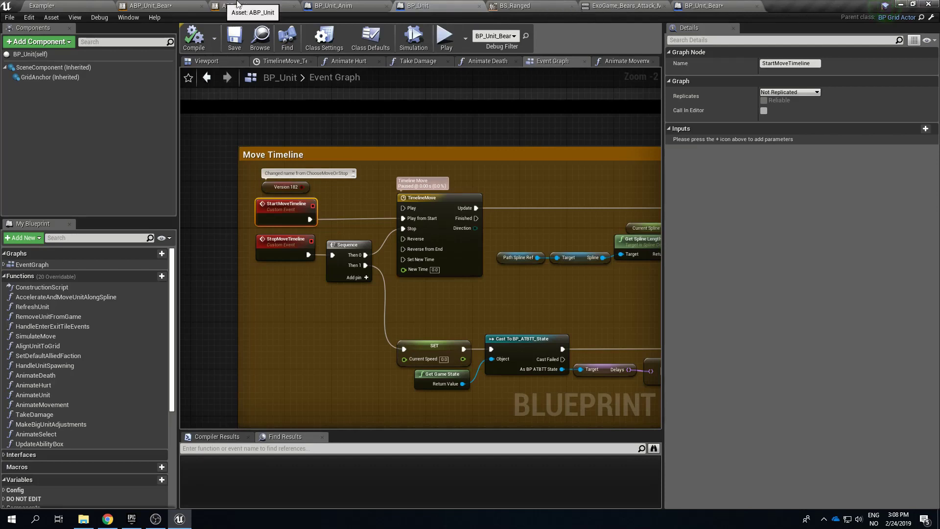
click(746, 5)
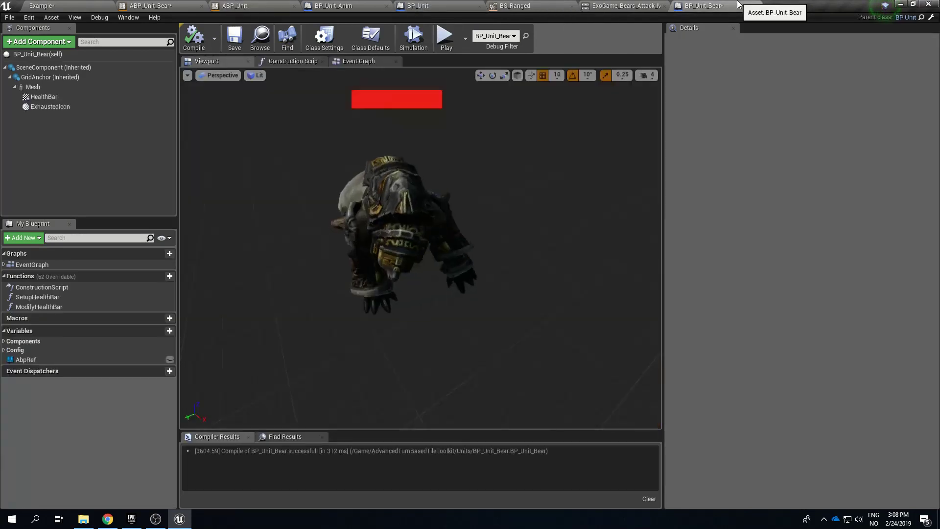
click(637, 3)
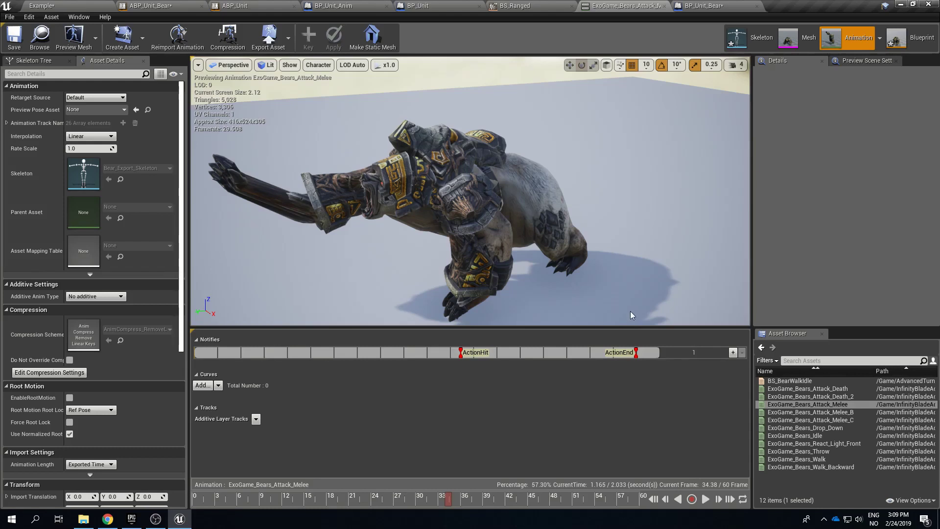
click(911, 38)
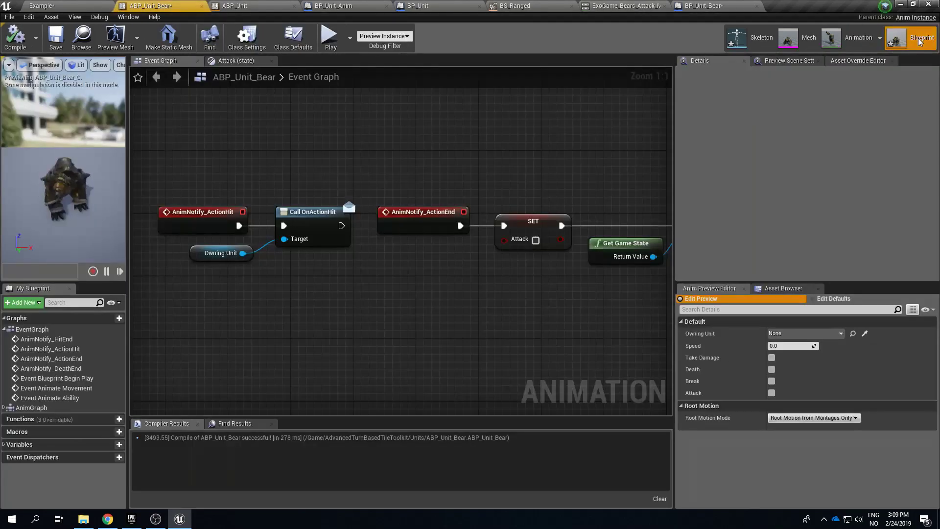
right_drag(637, 185, 432, 182)
scroll(636, 274, down, 2)
right_drag(637, 273, 536, 228)
scroll(535, 228, up, 2)
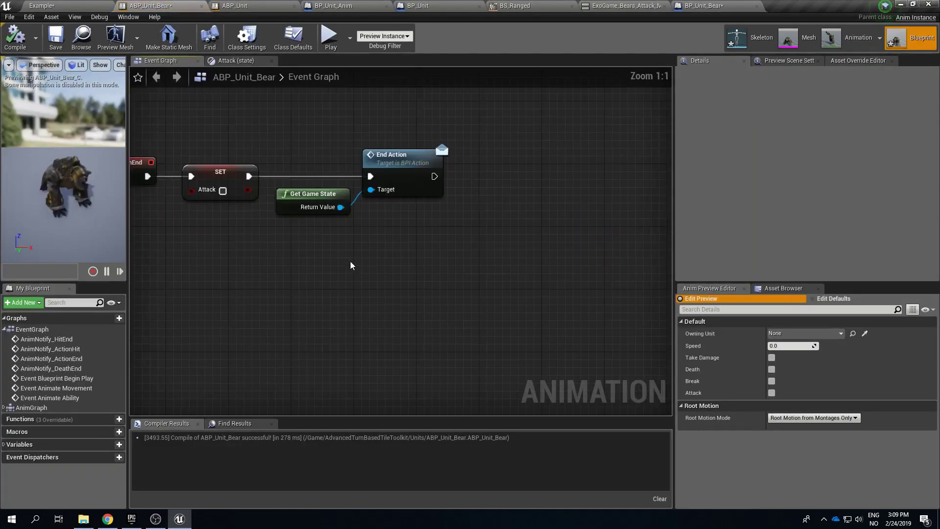
drag(350, 260, 380, 196)
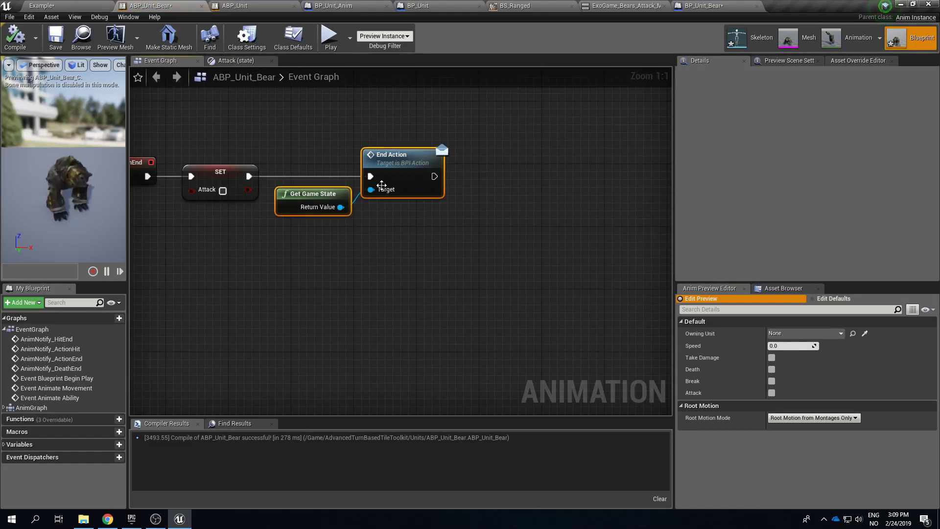
scroll(420, 183, down, 5)
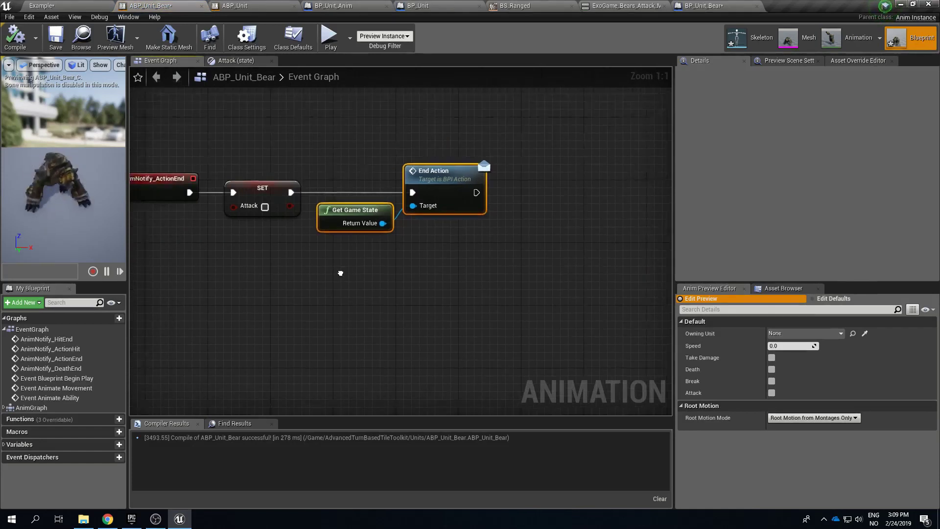
right_drag(364, 286, 438, 263)
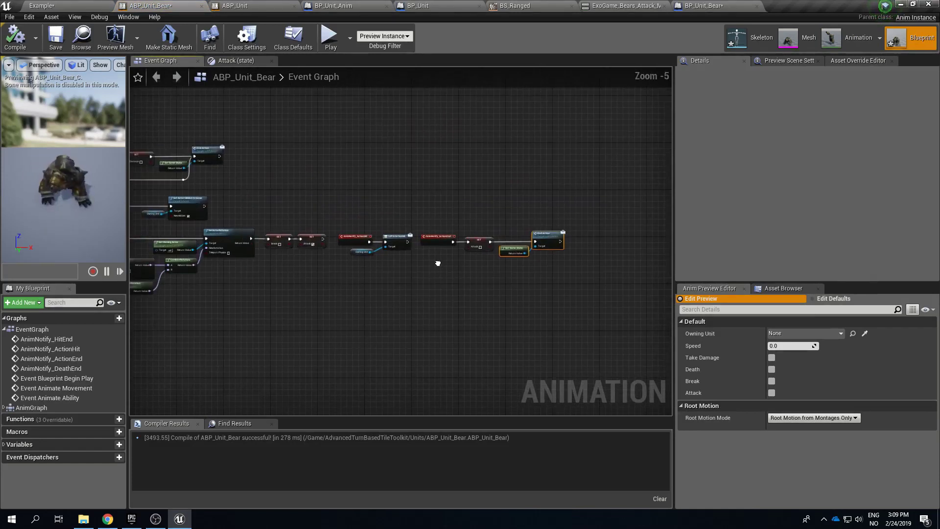
click(854, 32)
click(911, 38)
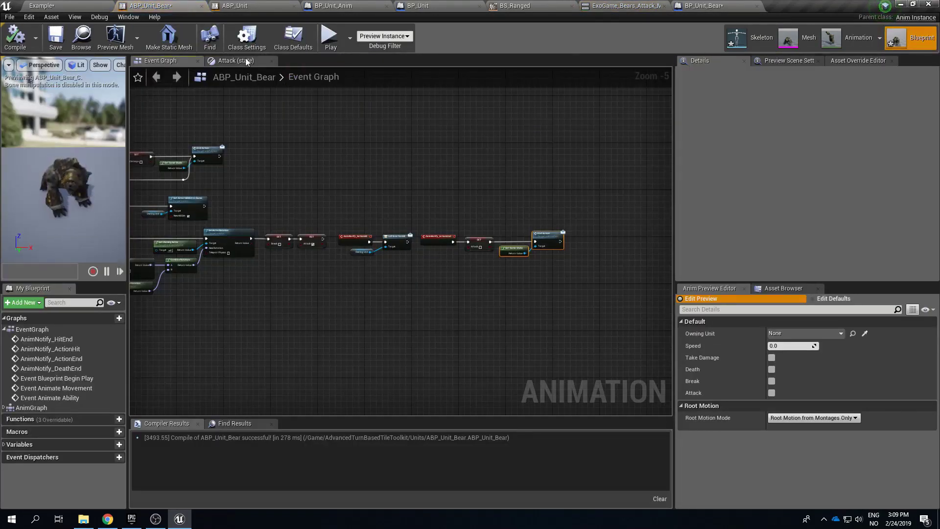
Step: Disable Loop Animation for the ExoGame_Bears_Attack_Melee player in ABP_Unit_Bear's Attack state and compile the blueprint
click(239, 61)
right_drag(533, 245, 459, 216)
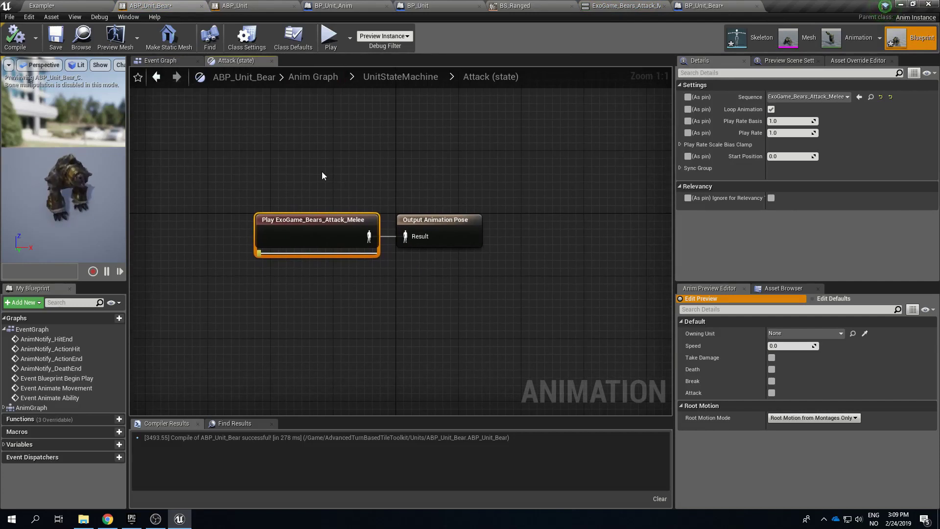
click(321, 171)
click(292, 256)
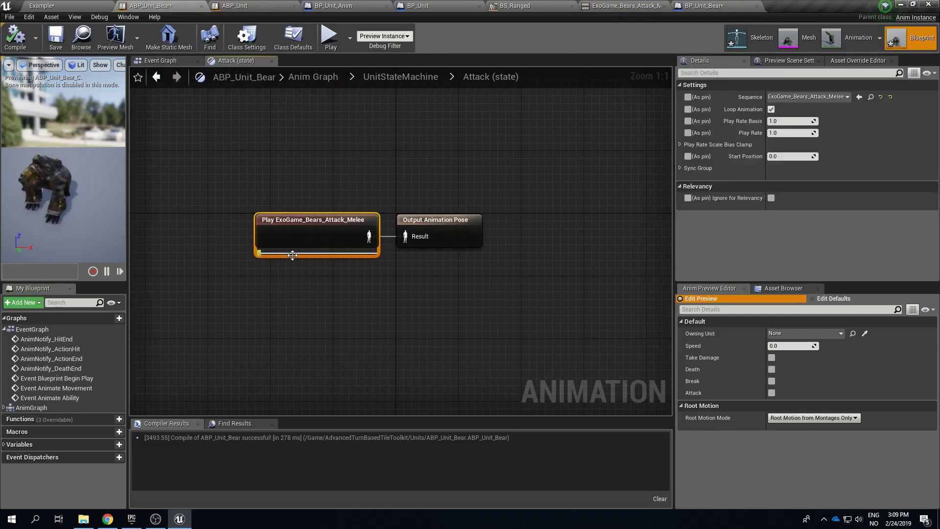
click(771, 109)
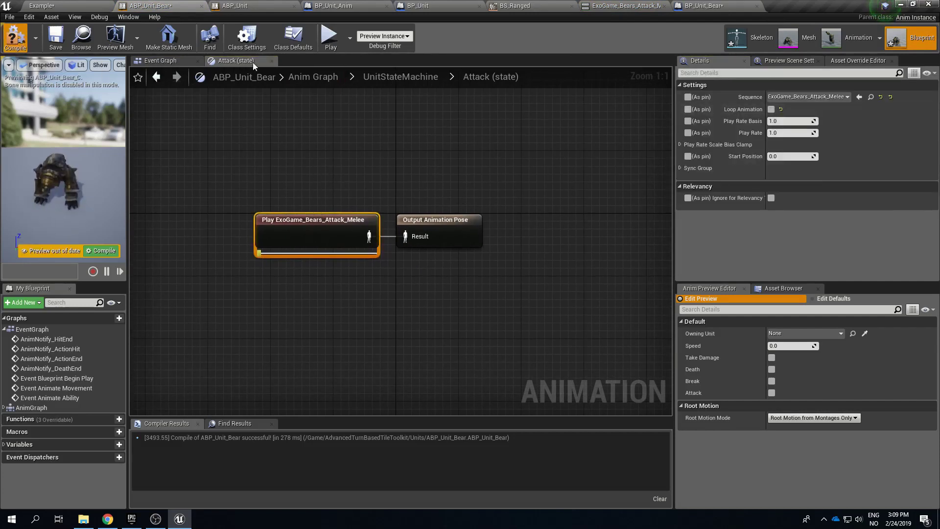
key(F7)
Step: Disable Loop Animation for the ExoGame_Bears_Attack_Death_2 player in the UnitStateMachine's Death state and compile
click(160, 61)
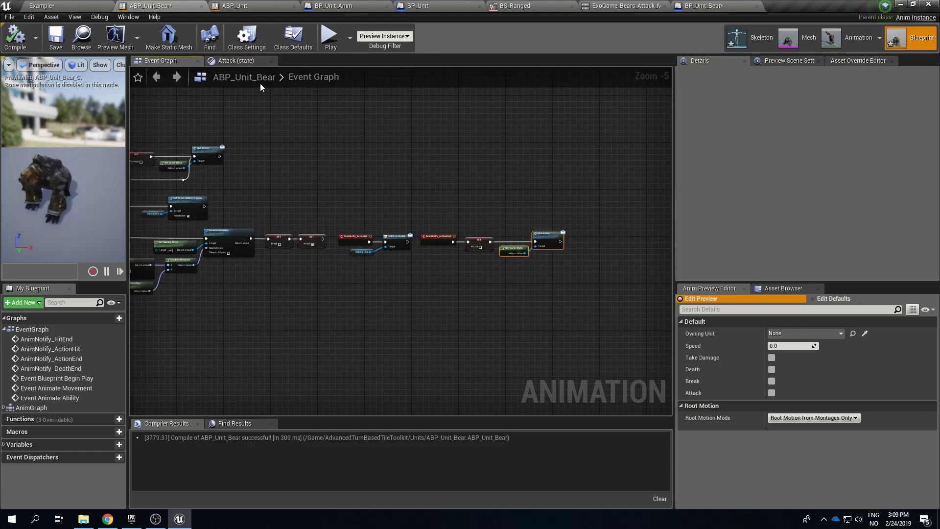
click(236, 61)
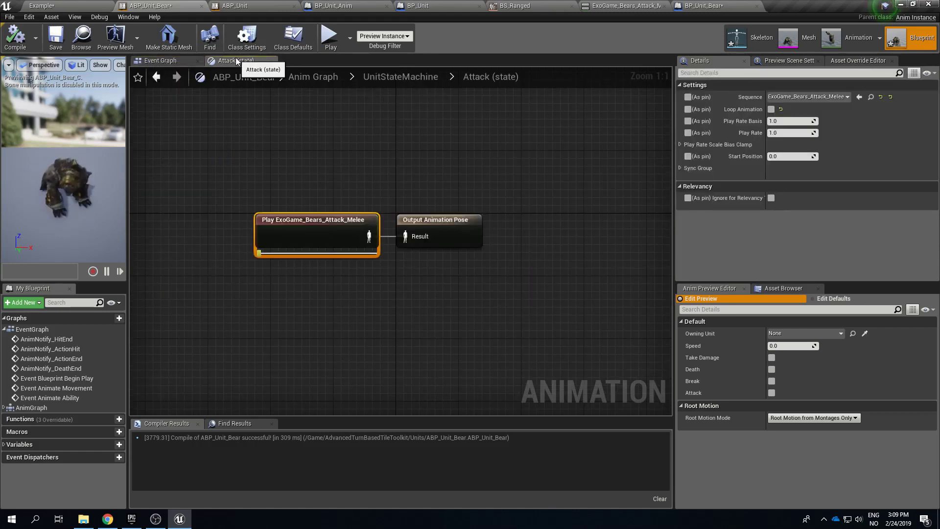
click(401, 78)
double_click(404, 120)
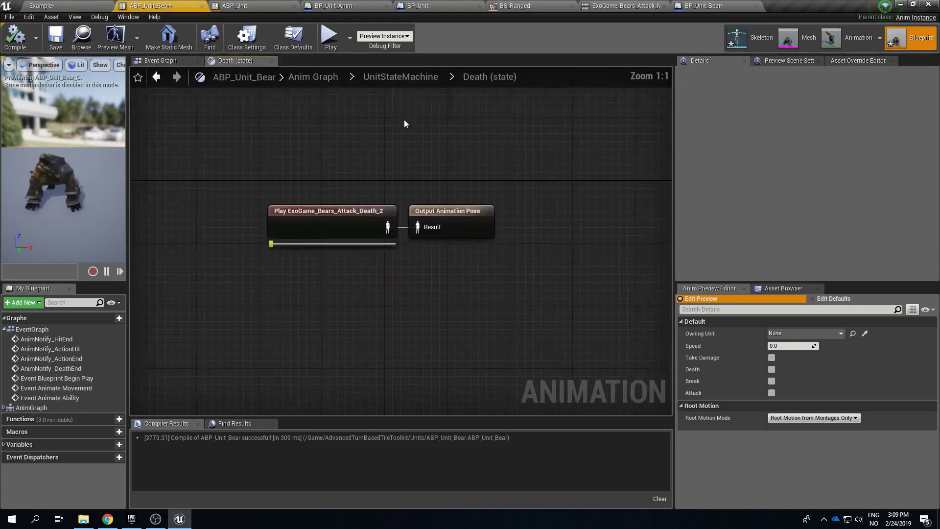
click(771, 110)
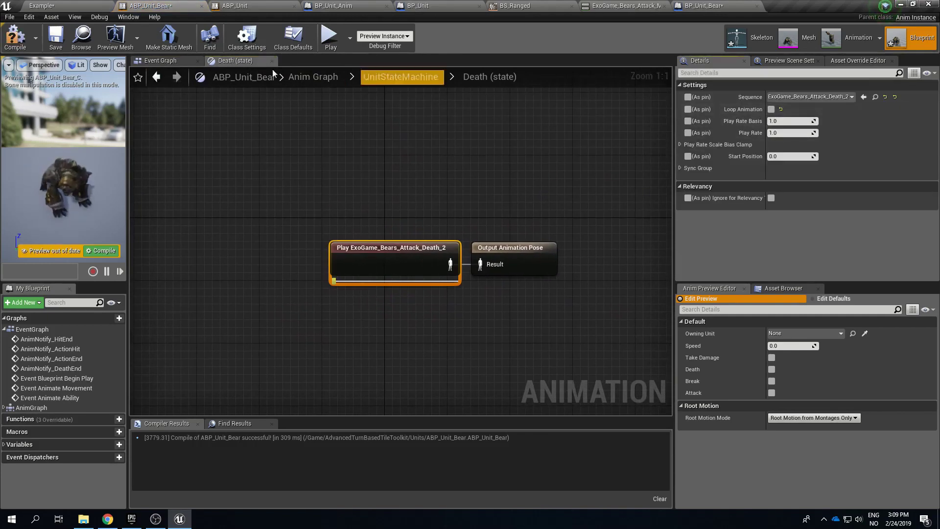
click(22, 36)
Step: Disable Loop Animation for the ExoGame_Bears_React_Light_Front player in the TakeDamage state, compile, and review the Event Graph
click(407, 78)
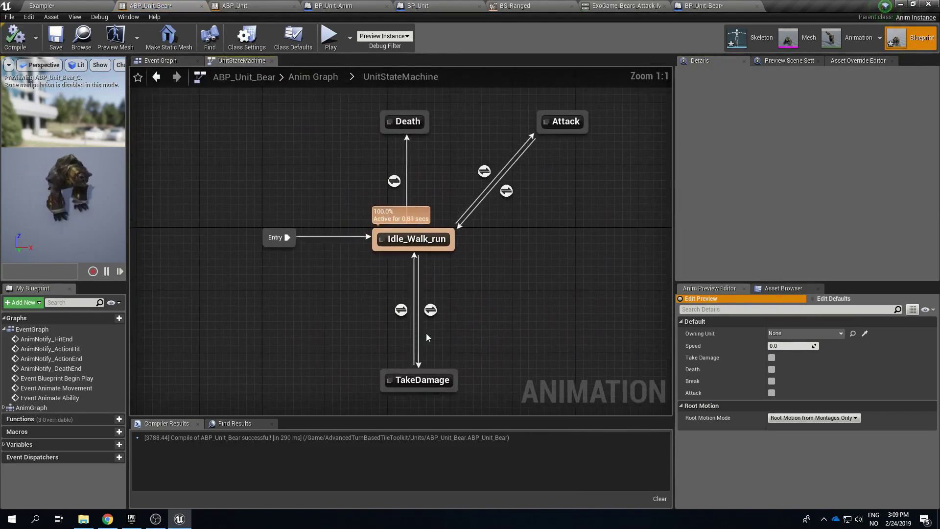
double_click(404, 381)
click(372, 267)
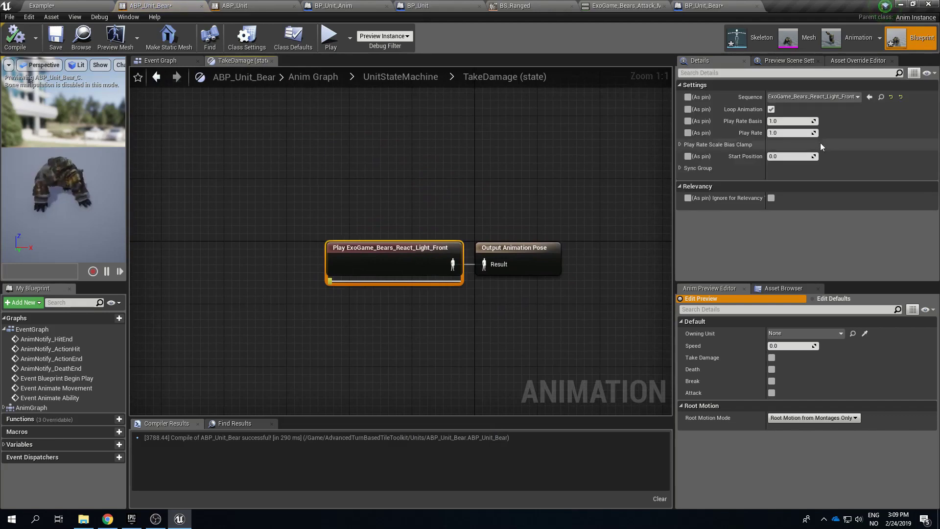
click(771, 109)
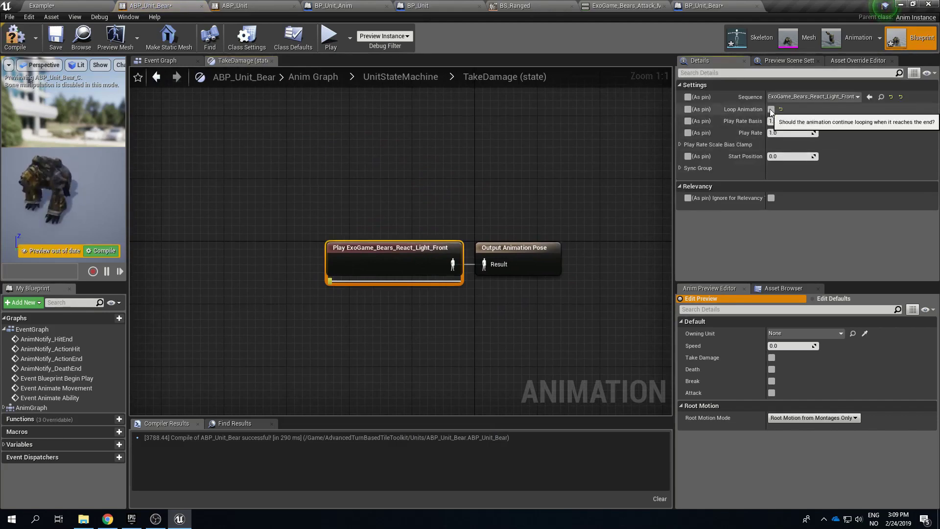
click(14, 43)
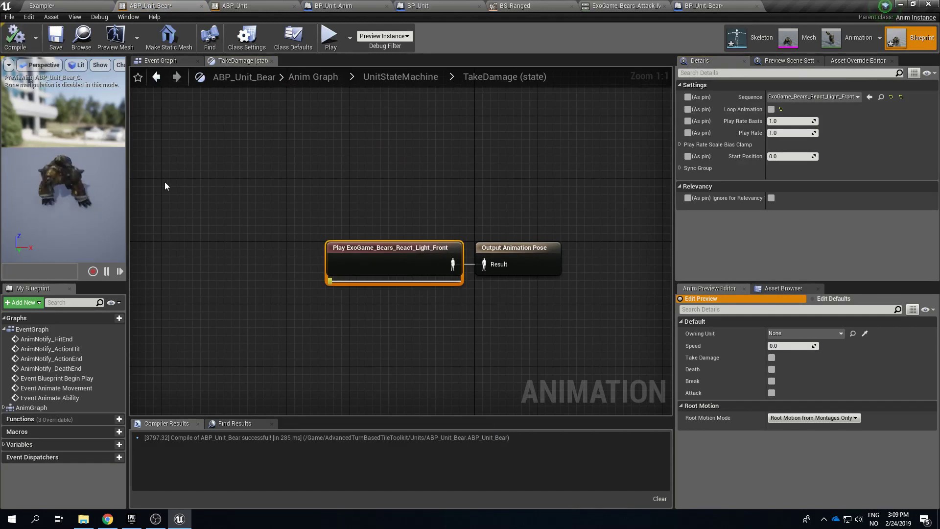
click(166, 60)
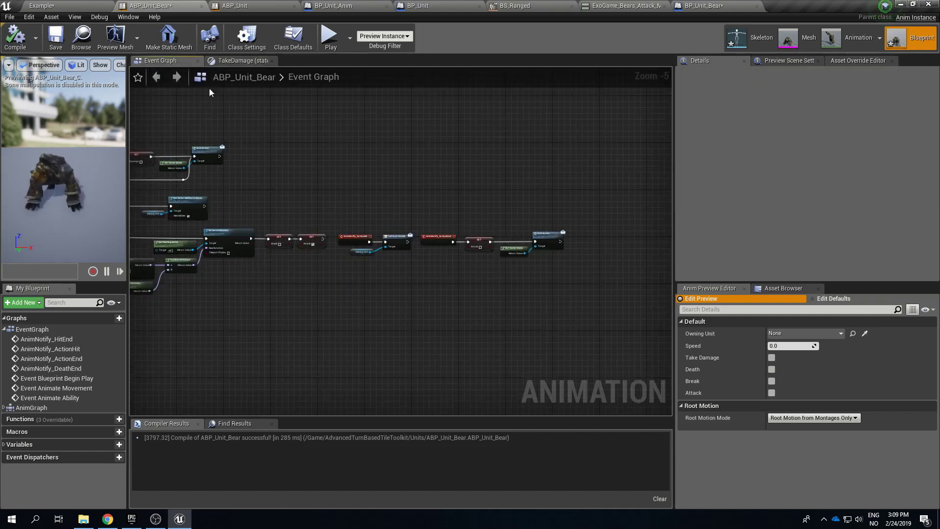
scroll(301, 172, down, 3)
right_drag(300, 173, 483, 196)
scroll(288, 169, up, 2)
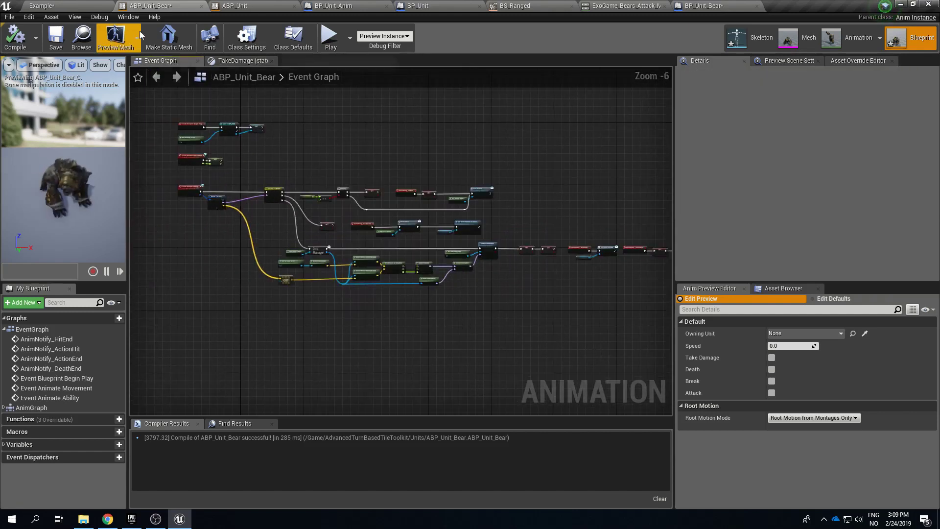
click(13, 37)
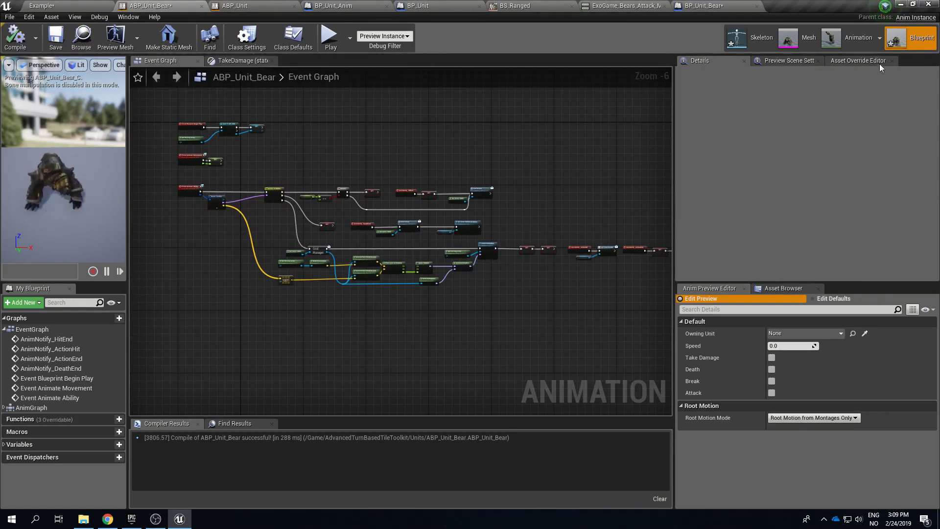
Step: Add the existing skeleton notify ActionEnd near the end of the ExoGame_Bears_Attack_Death animation
click(621, 5)
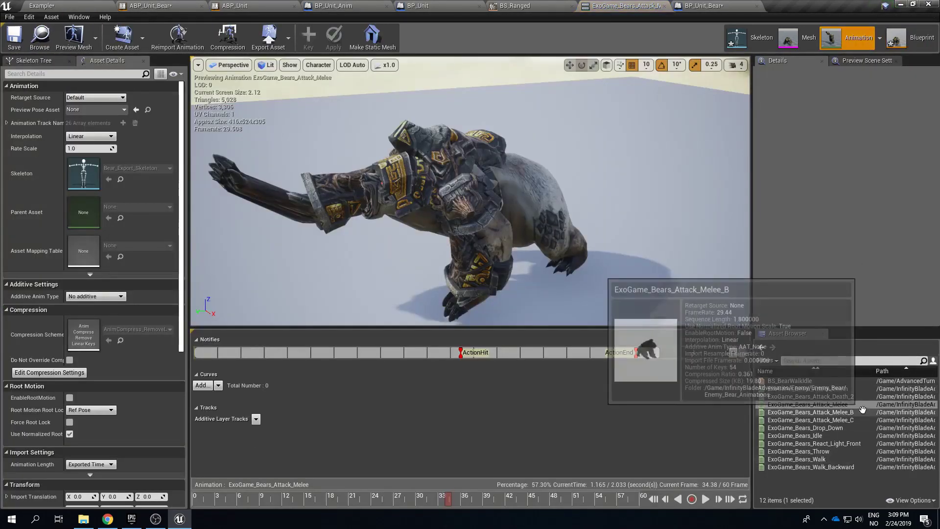
click(850, 388)
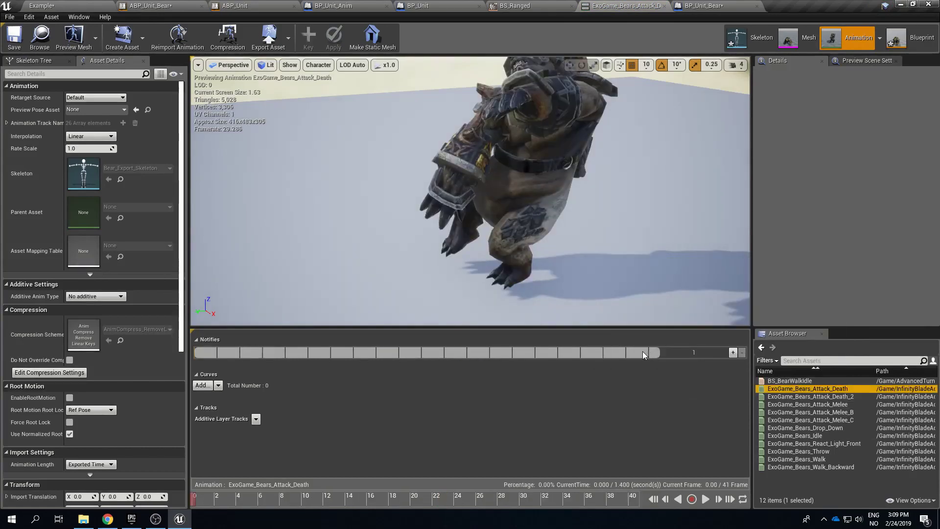
right_click(643, 351)
mouse_move(671, 365)
mouse_move(790, 386)
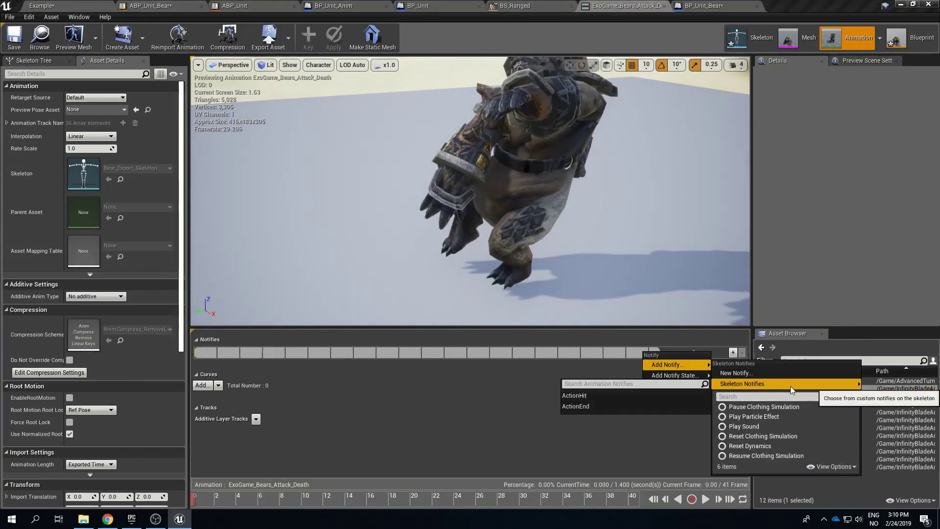
click(590, 407)
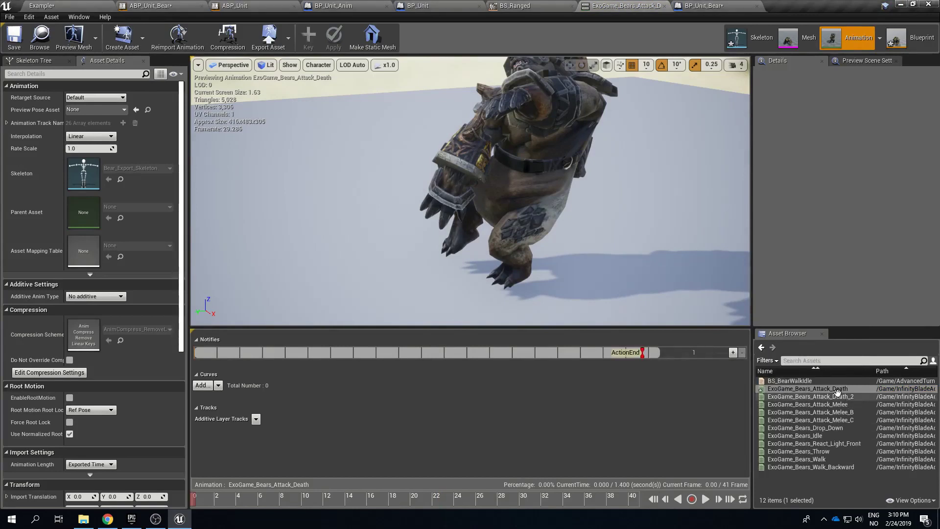
Step: Add the existing skeleton notify ActionEnd at the end of the ExoGame_Bears_React_Light_Front animation
click(848, 443)
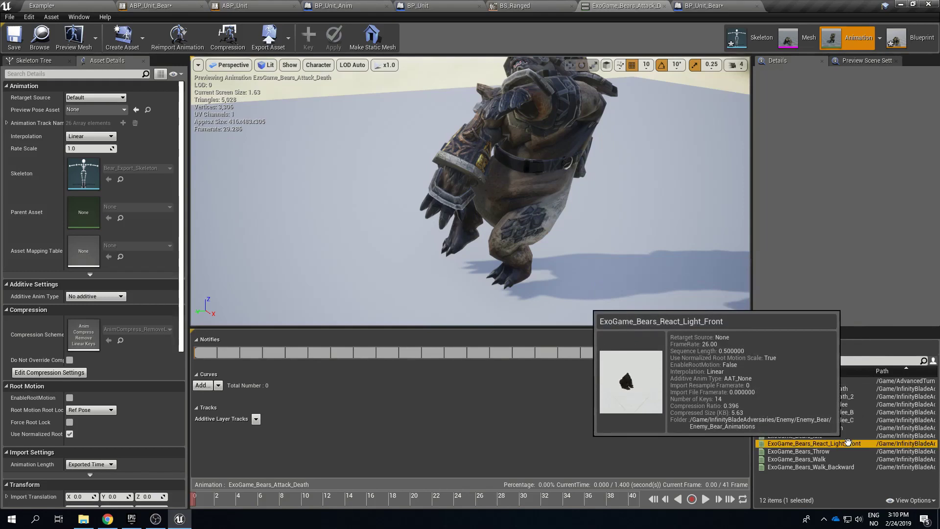
right_click(652, 354)
mouse_move(683, 366)
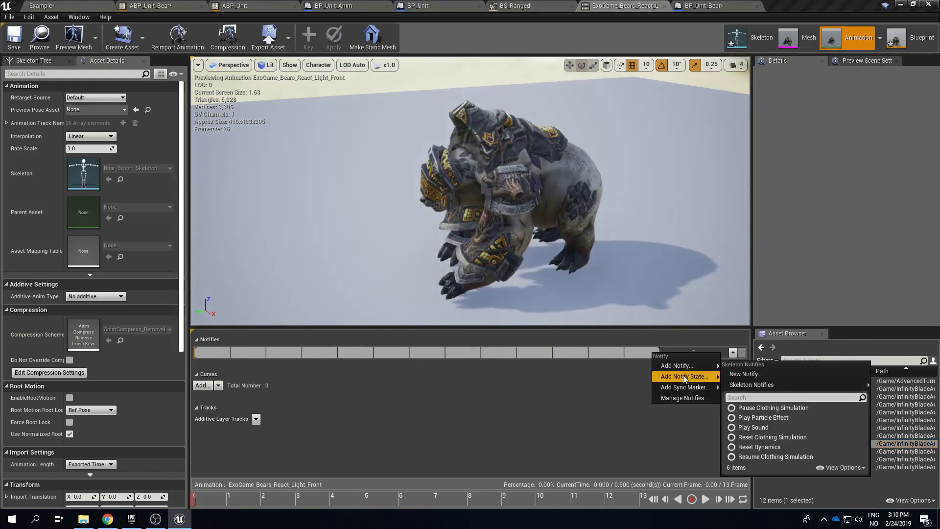
mouse_move(809, 382)
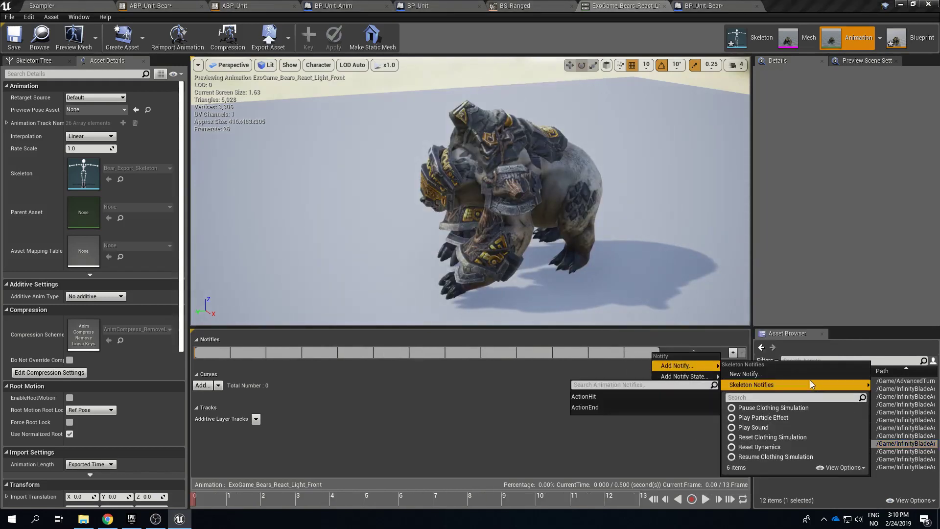
click(594, 407)
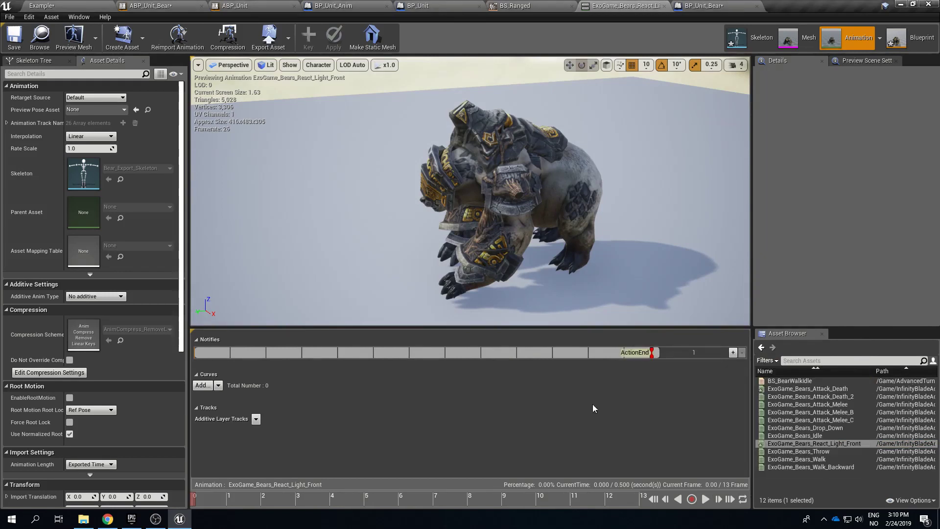
click(10, 17)
click(30, 49)
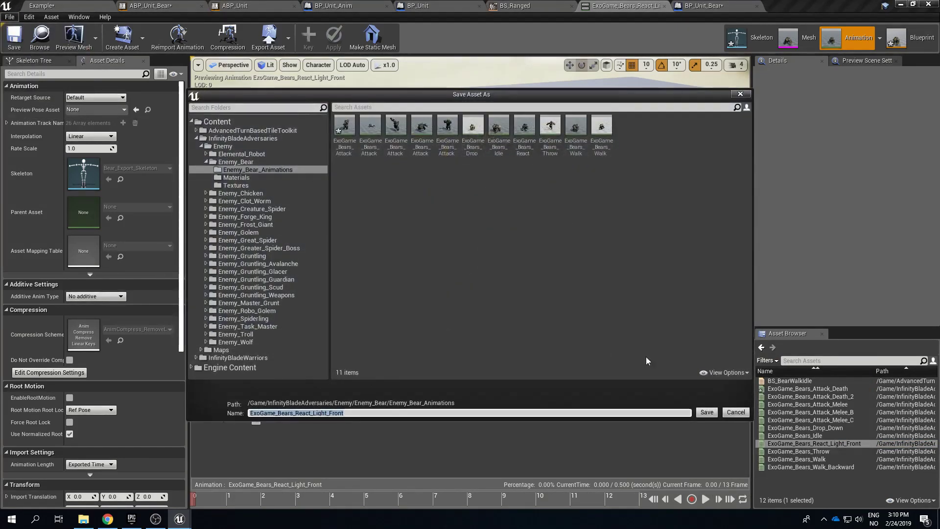
click(735, 415)
Step: Save all unsaved levels and assets of the project
click(9, 17)
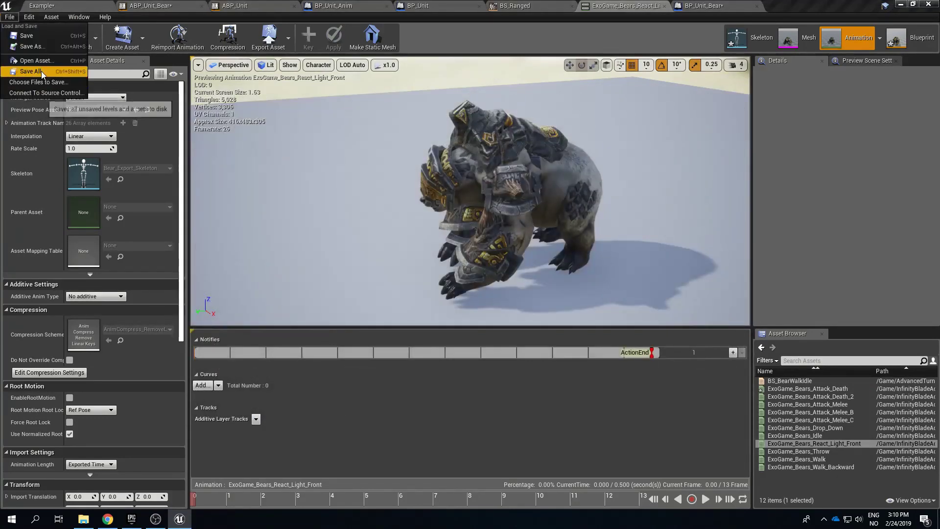
click(38, 73)
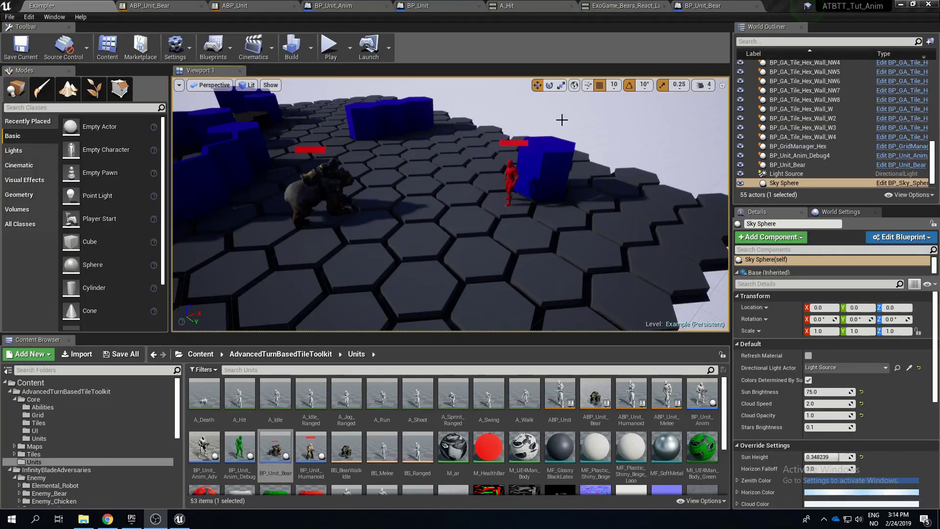
Step: Set the Current Health of the BP_Unit_Bear placed in the level to 50
click(788, 164)
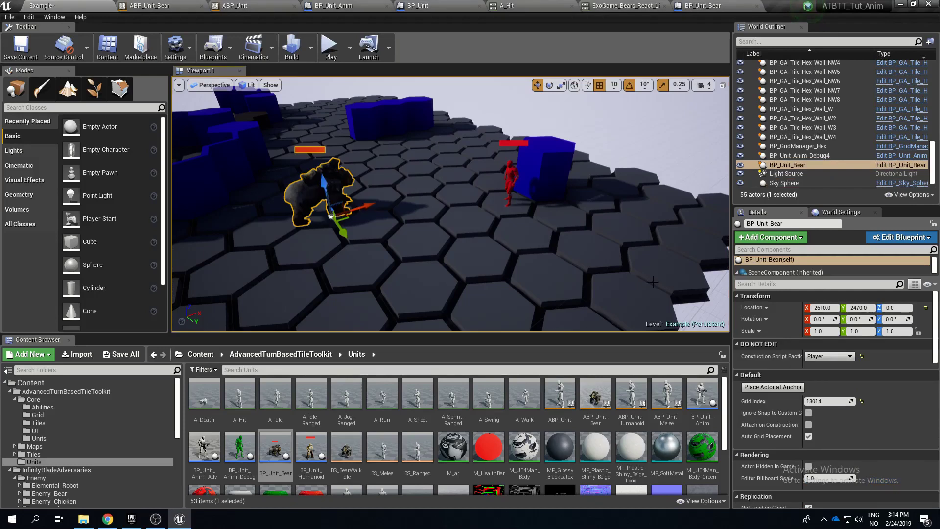
scroll(791, 390, down, 5)
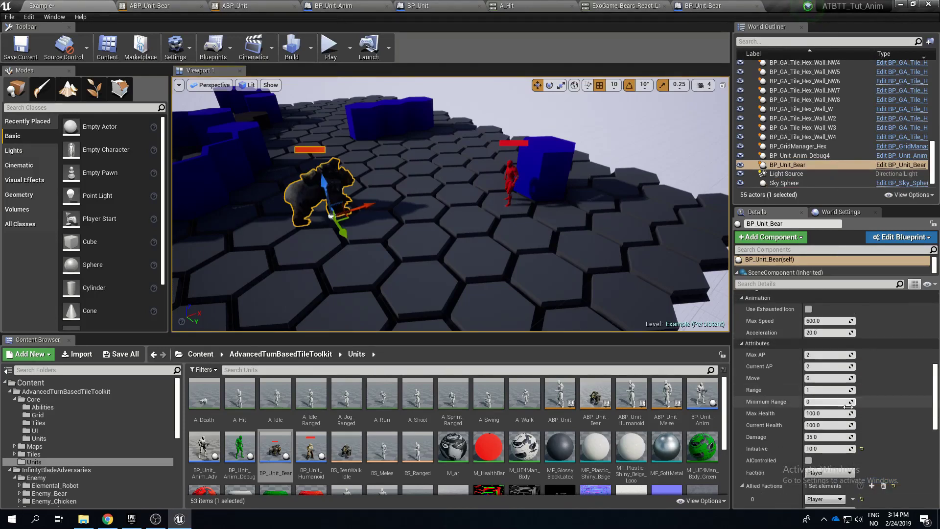
click(836, 425)
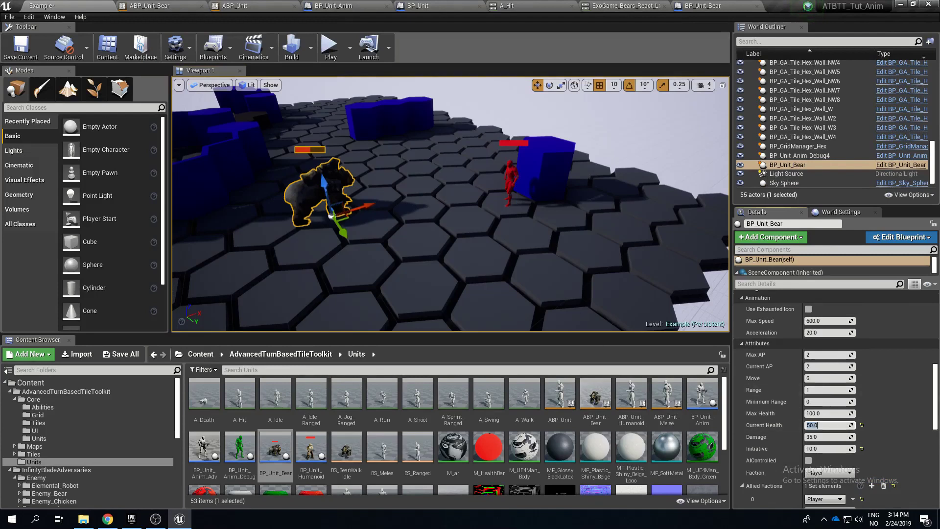
Step: Play the level, move the bear beside the red enemy unit, attack it to test the animations, and end the play session
click(333, 58)
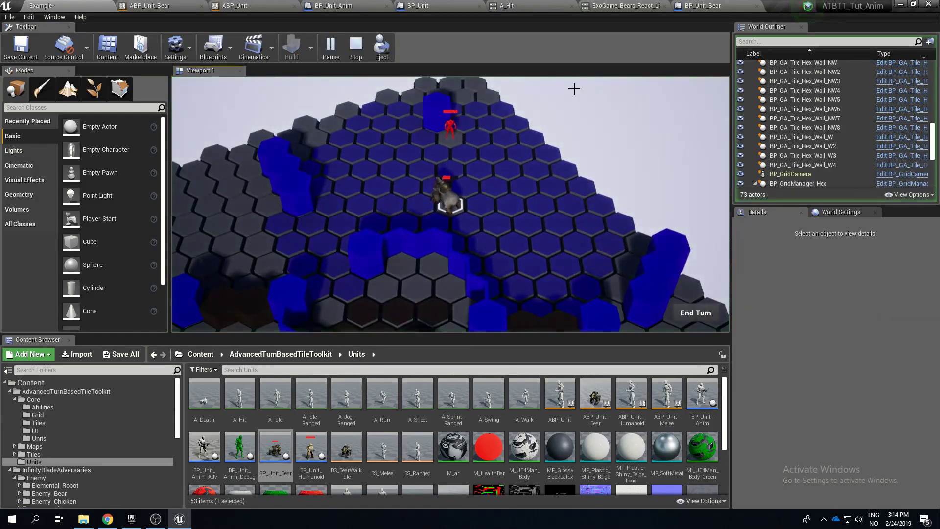
click(562, 193)
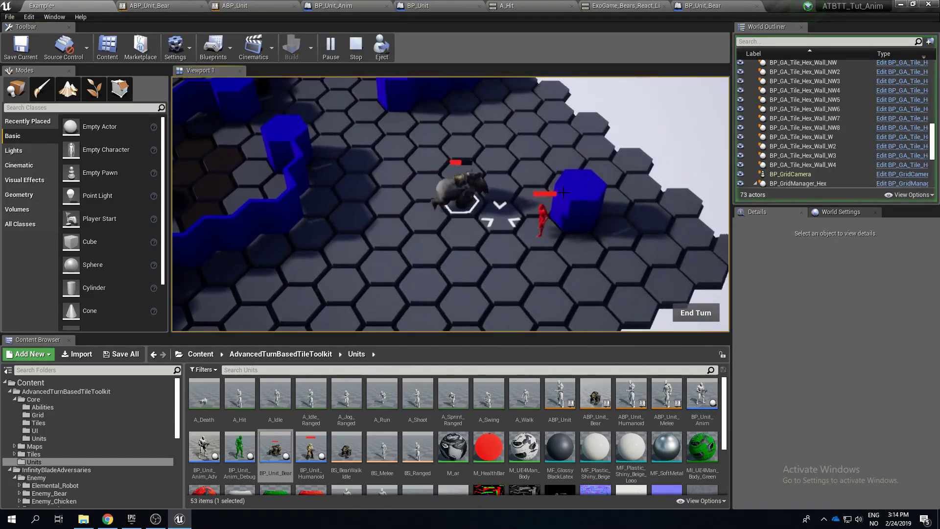
click(507, 229)
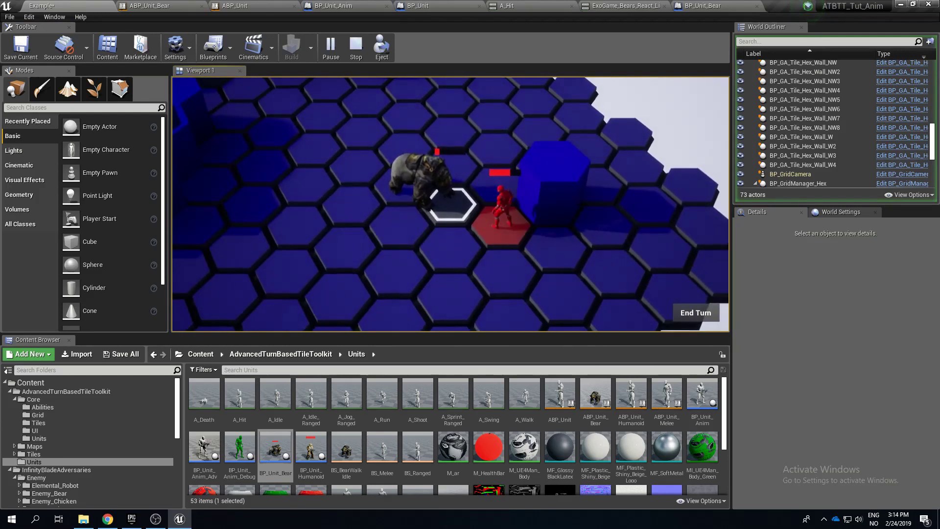
scroll(538, 164, up, 5)
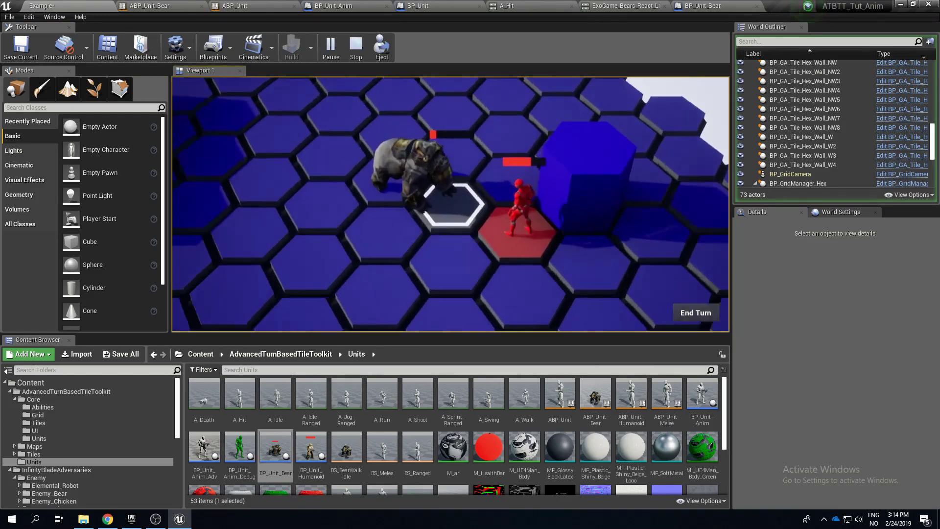
scroll(538, 165, down, 5)
middle_drag(494, 160, 538, 165)
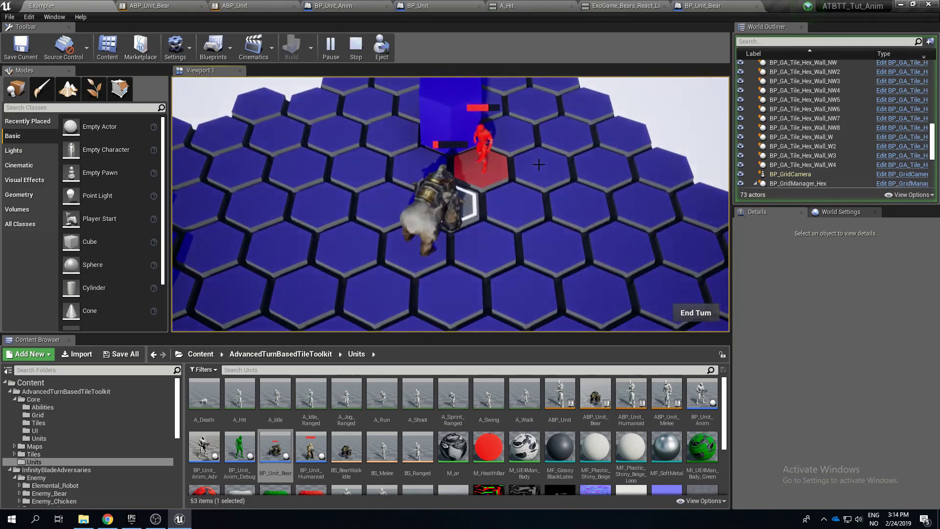
key(q)
click(506, 228)
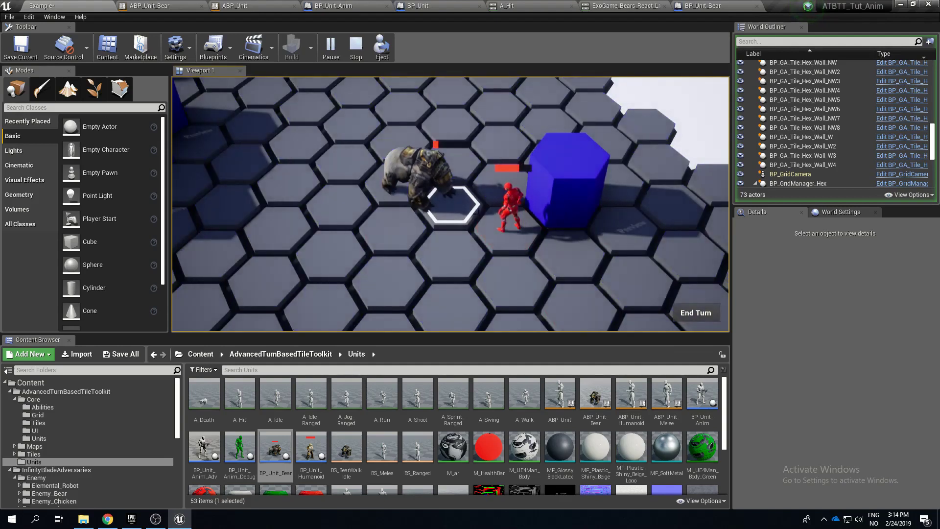
key(q)
key(e)
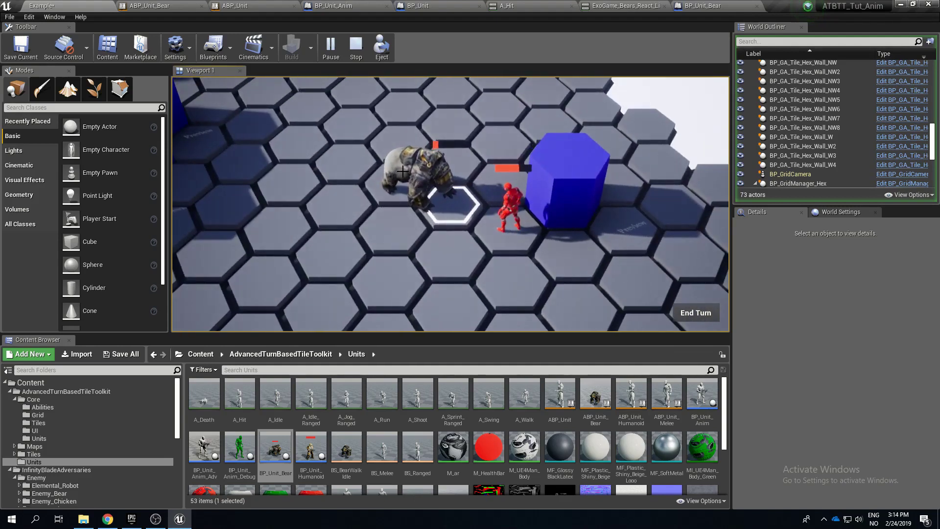
key(Escape)
Step: Examine the AnimNotify_ActionHit and AnimNotify_ActionEnd chains in the Event Graph of ABP_Unit_Bear, including the node that sets Attack
click(149, 6)
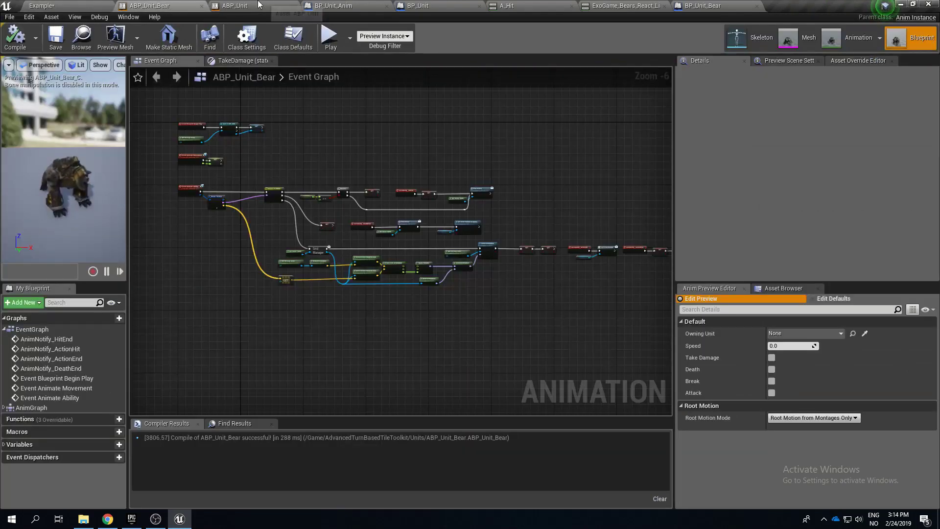
scroll(304, 167, up, 1)
scroll(285, 191, up, 1)
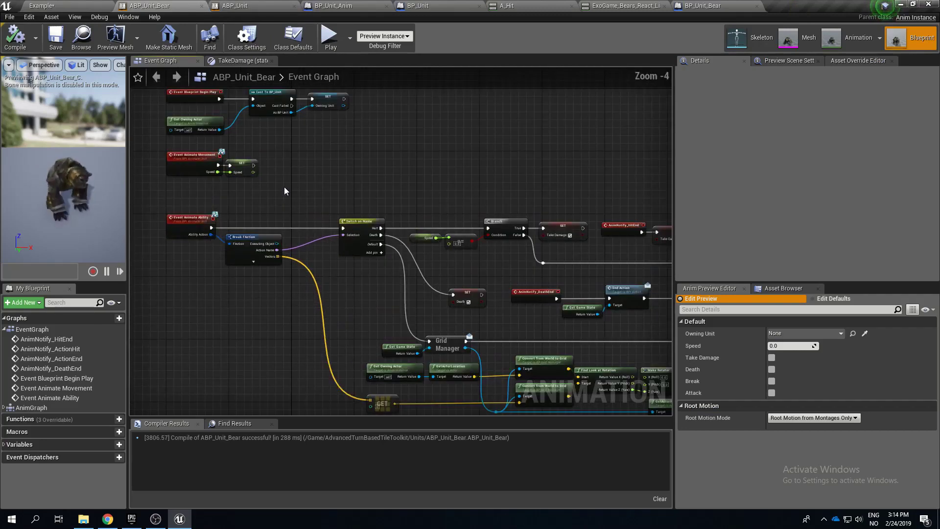
scroll(285, 191, up, 1)
scroll(289, 195, down, 4)
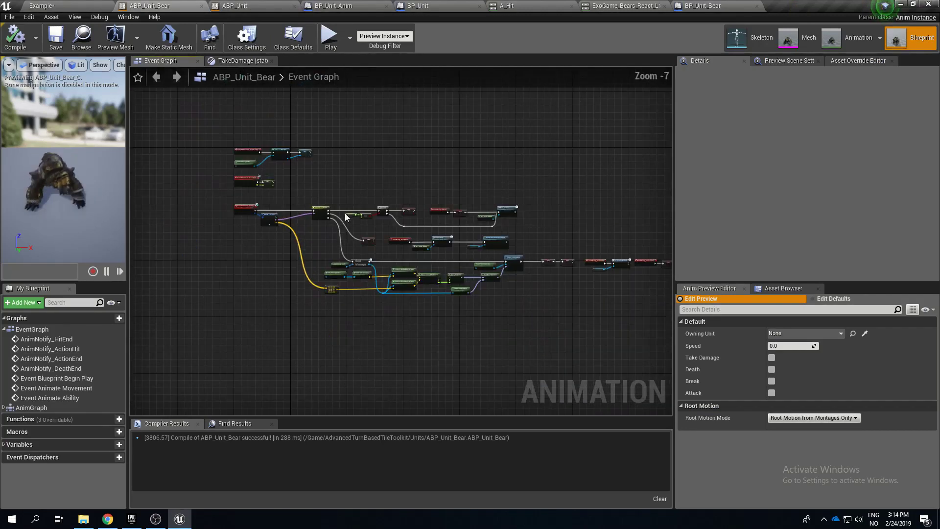
right_drag(412, 237, 294, 177)
scroll(289, 178, up, 4)
scroll(289, 179, up, 1)
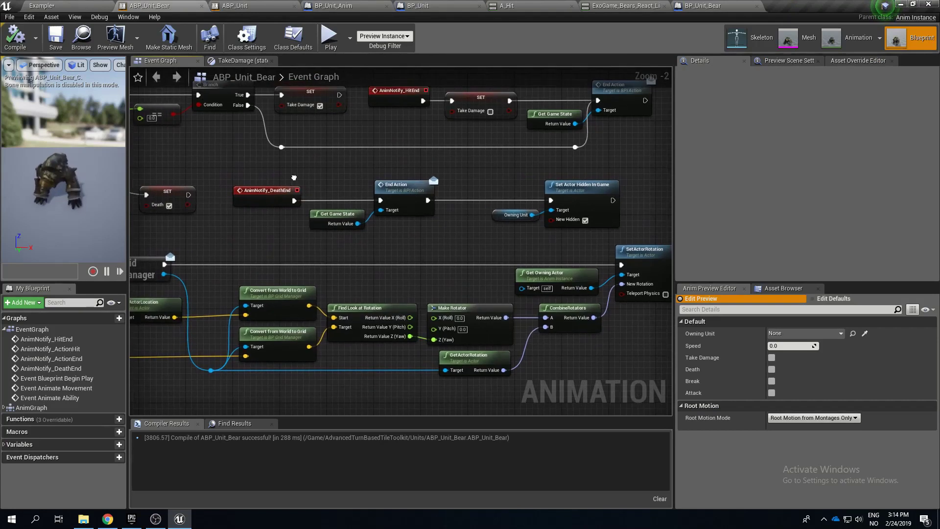
right_drag(656, 274, 520, 253)
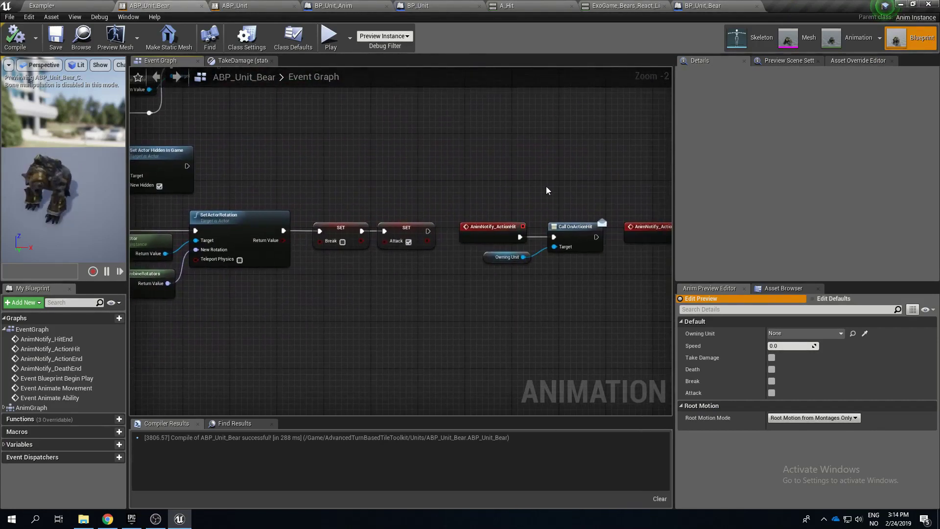
right_drag(613, 272, 434, 263)
click(466, 218)
right_drag(373, 161, 630, 190)
scroll(415, 172, down, 2)
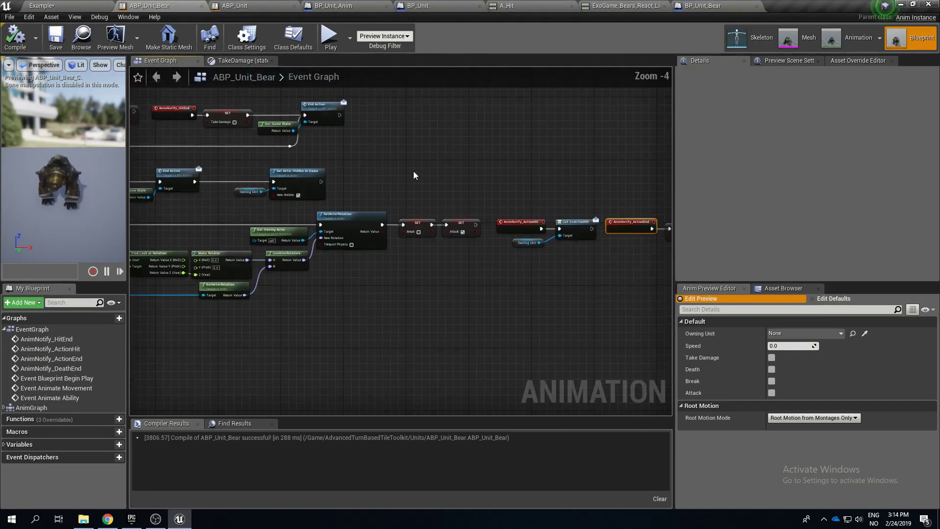
right_drag(473, 179, 185, 158)
scroll(303, 207, up, 2)
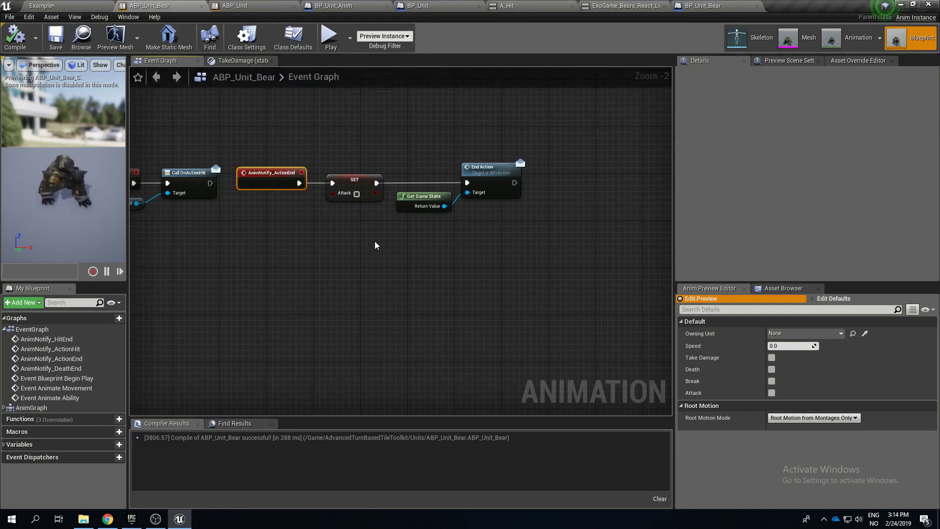
click(355, 180)
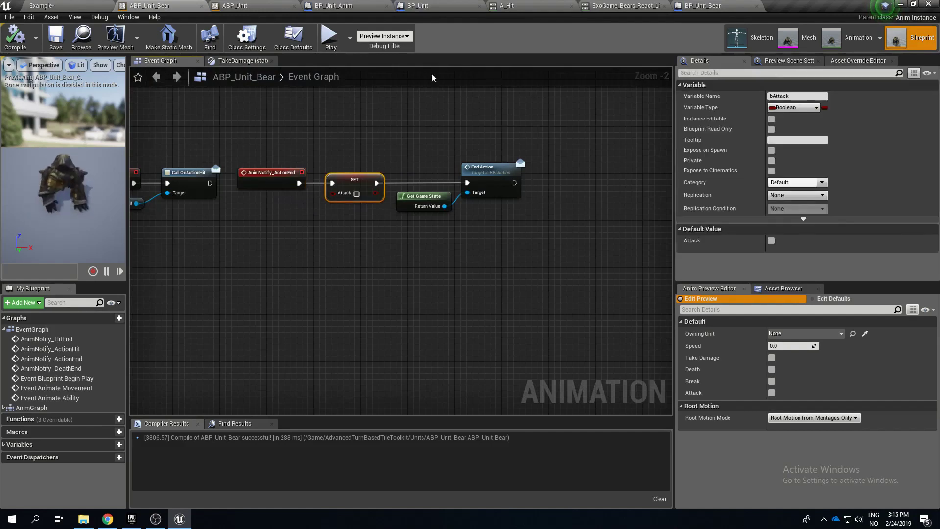
Step: Examine how AnimNotify_HitEnd and AnimNotify_DeathEnd end the damage and death actions in the bear's Event Graph
right_drag(342, 122, 437, 201)
scroll(324, 191, down, 3)
scroll(378, 178, up, 3)
scroll(247, 208, down, 1)
scroll(384, 173, down, 1)
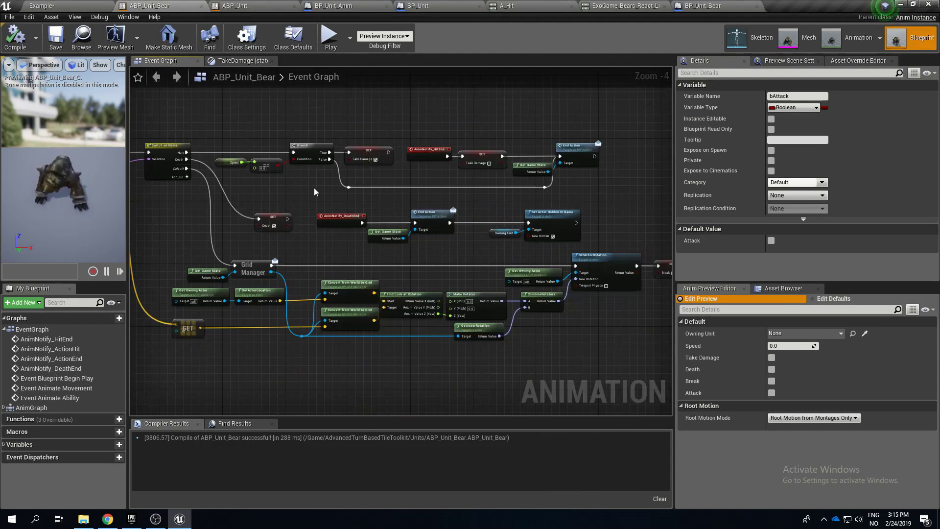
scroll(313, 187, up, 3)
click(355, 164)
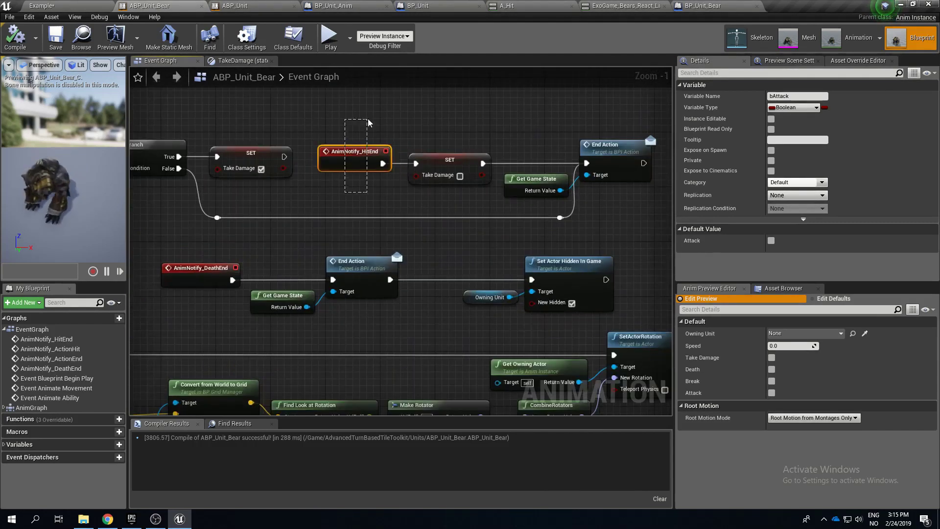
click(330, 200)
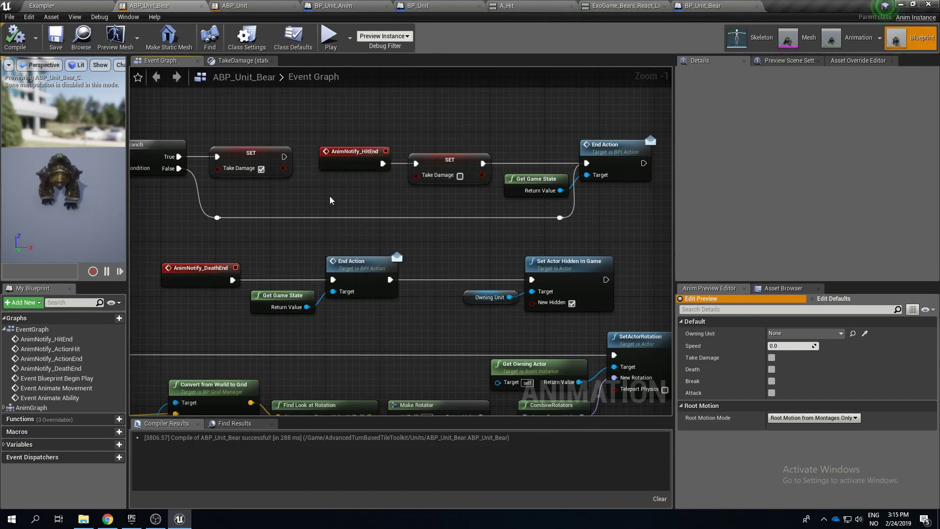
drag(214, 266, 206, 297)
scroll(258, 290, down, 3)
right_drag(258, 290, 129, 220)
Step: Open the ExoGame_Bears_Attack_Death_2 animation and play its preview
click(854, 38)
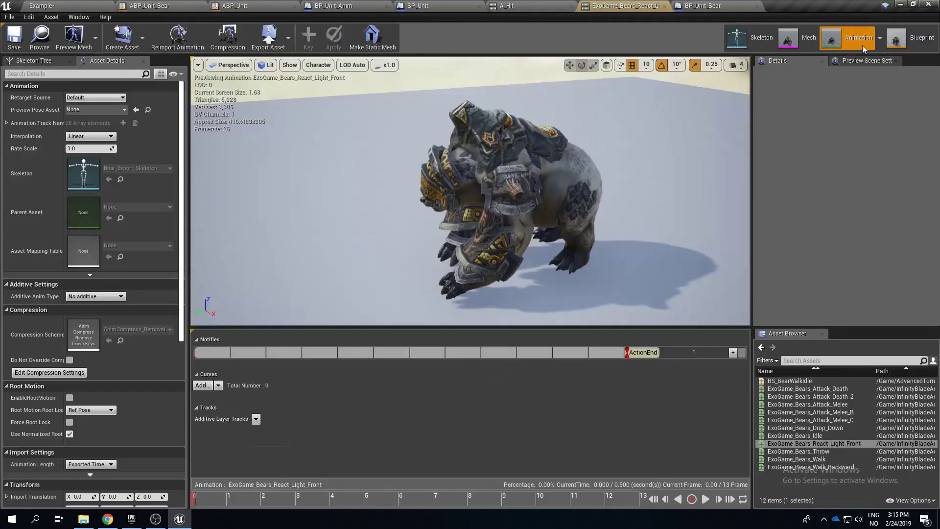
click(838, 396)
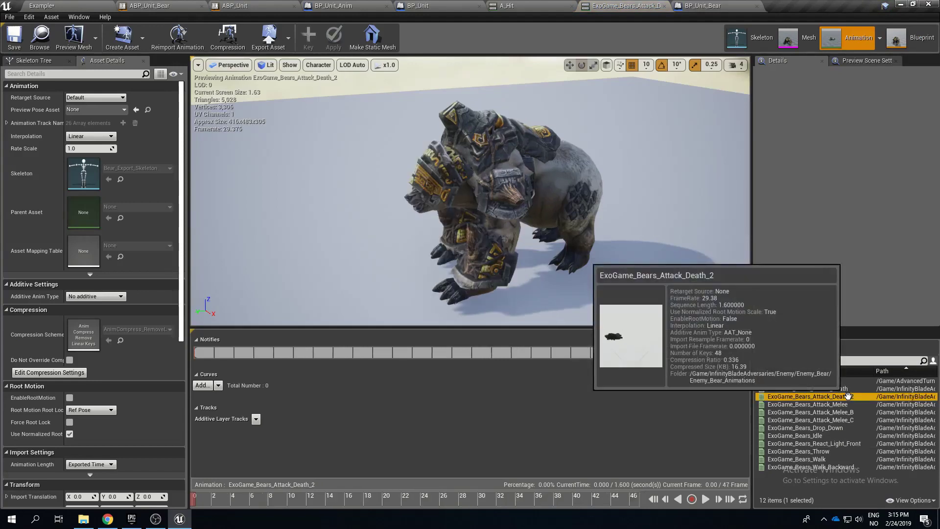
double_click(813, 409)
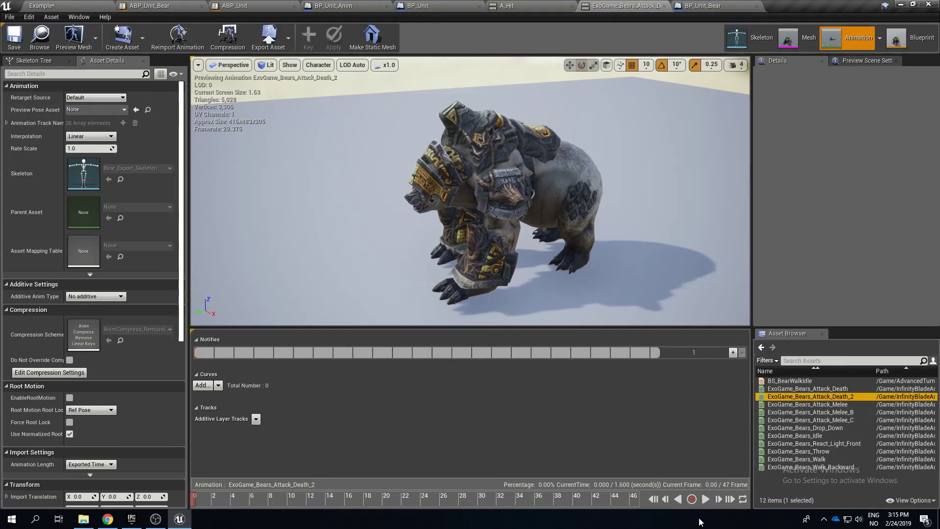
click(705, 499)
Step: Delete the ActionEnd notify from the ExoGame_Bears_Attack_Death animation
click(808, 388)
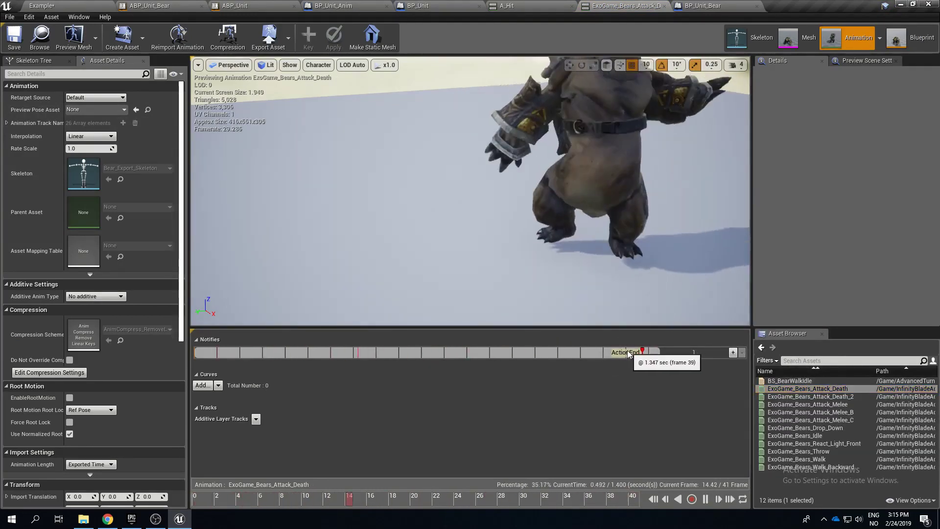
click(625, 352)
key(Delete)
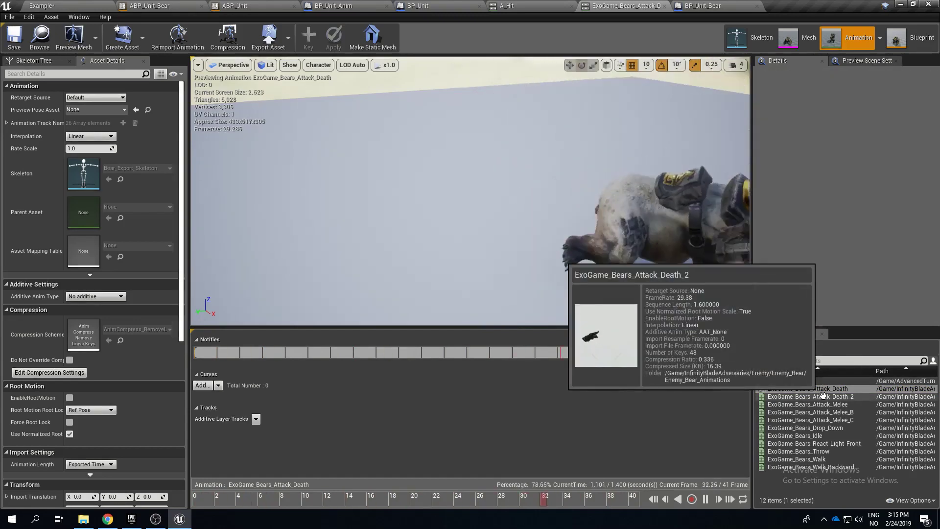
Step: Add a new notify named DeathEnd near the end of the ExoGame_Bears_Attack_Death_2 animation
click(824, 397)
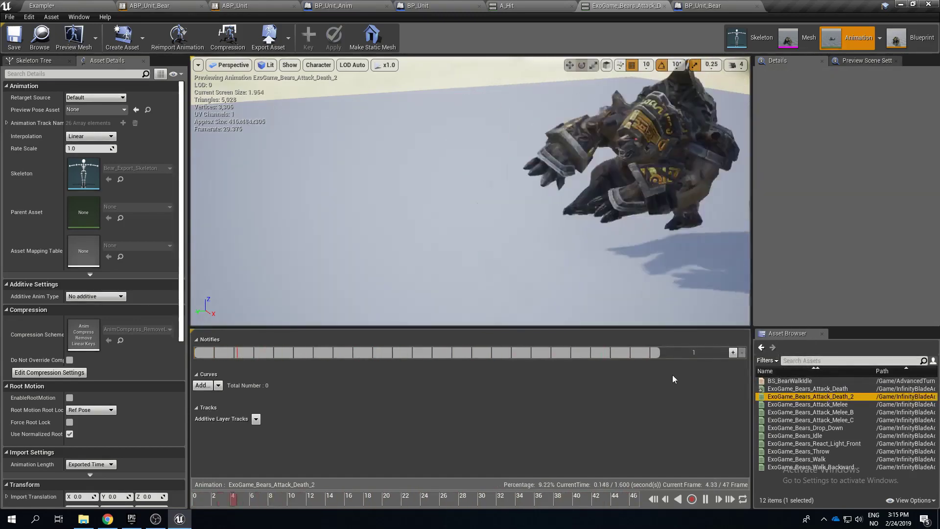
click(705, 498)
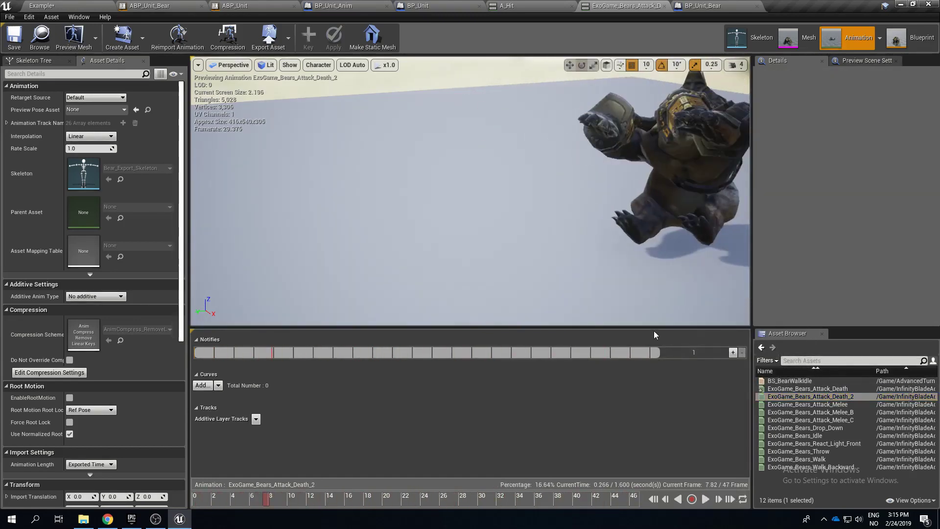
right_click(648, 352)
mouse_move(685, 363)
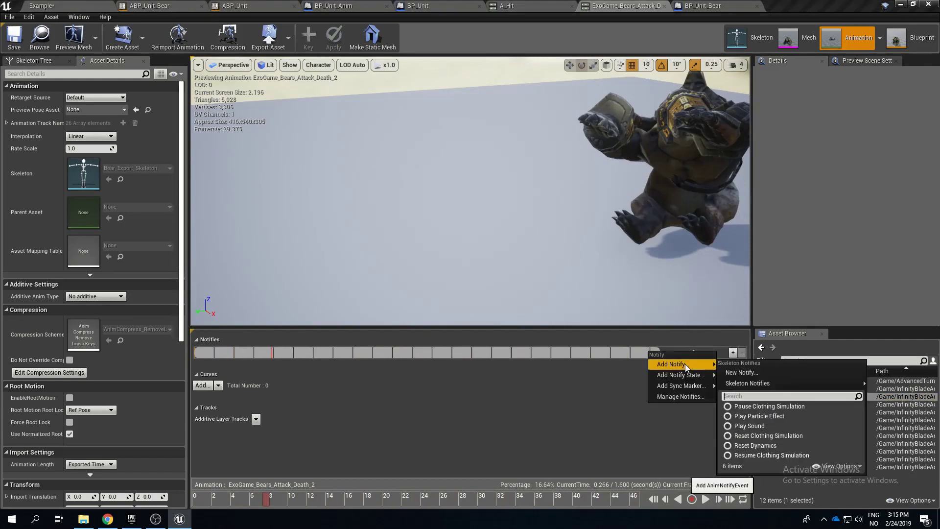
click(758, 372)
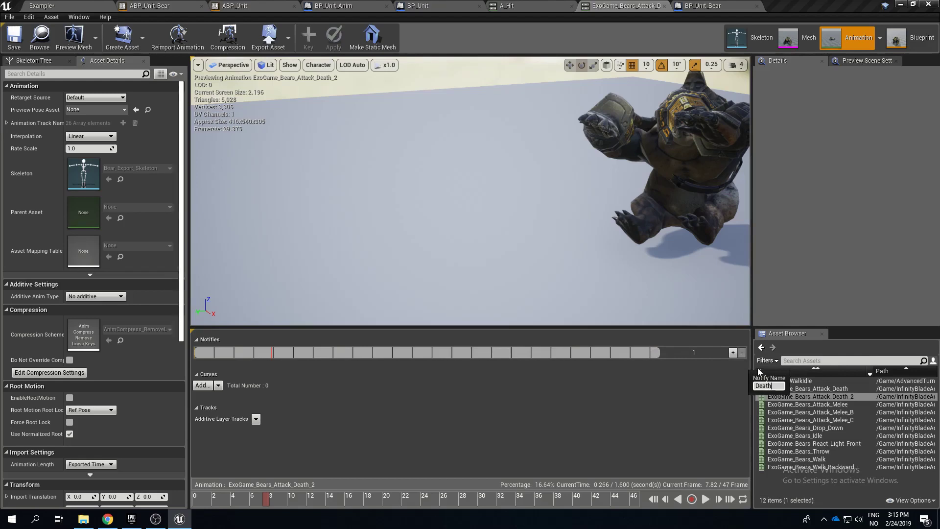
text(DeathEnd)
key(Return)
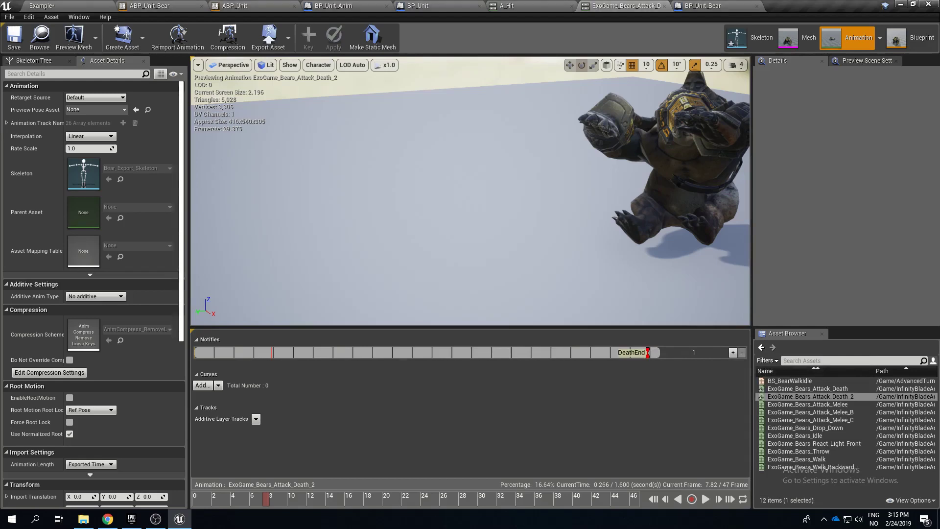
Step: Delete the ActionEnd notify from the ExoGame_Bears_React_Light_Front animation
click(838, 443)
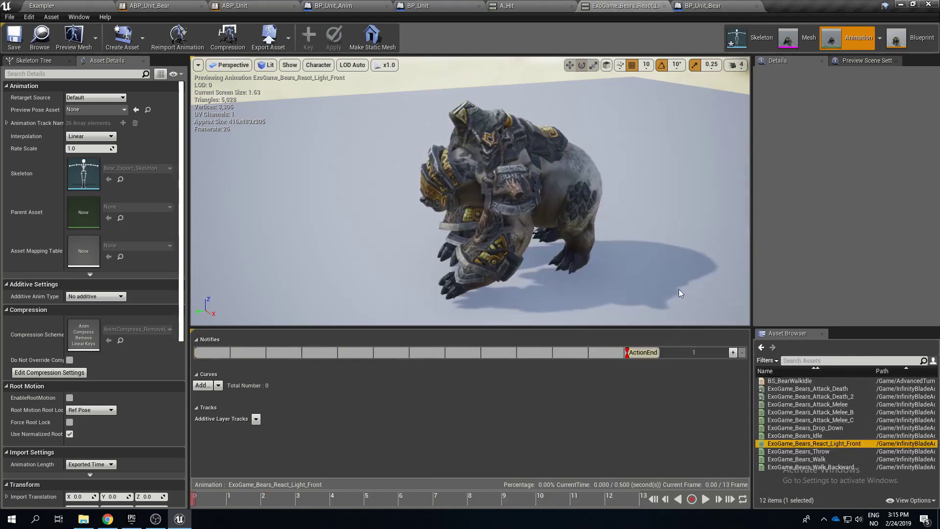
click(641, 353)
key(Delete)
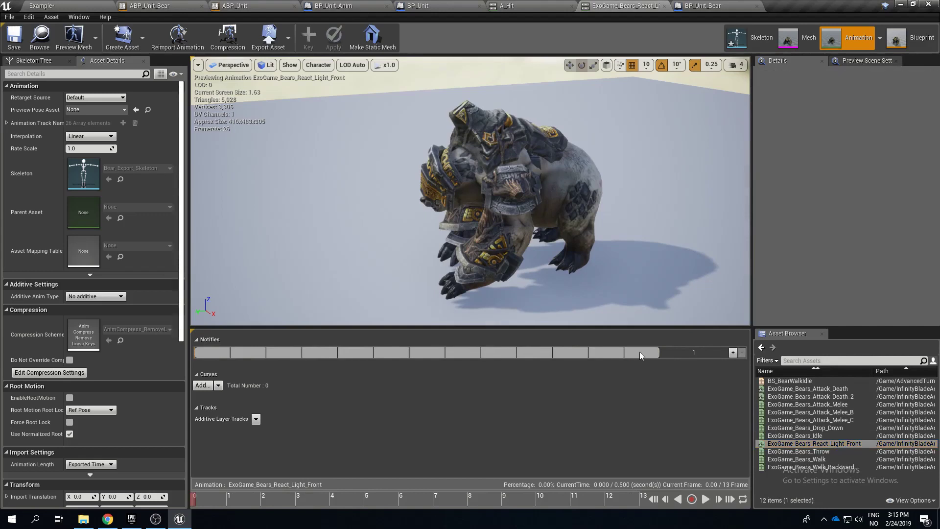
Step: Add a new notify named HitEnd near the end of the ExoGame_Bears_React_Light_Front animation and save the asset
right_click(631, 351)
mouse_move(680, 366)
mouse_move(732, 384)
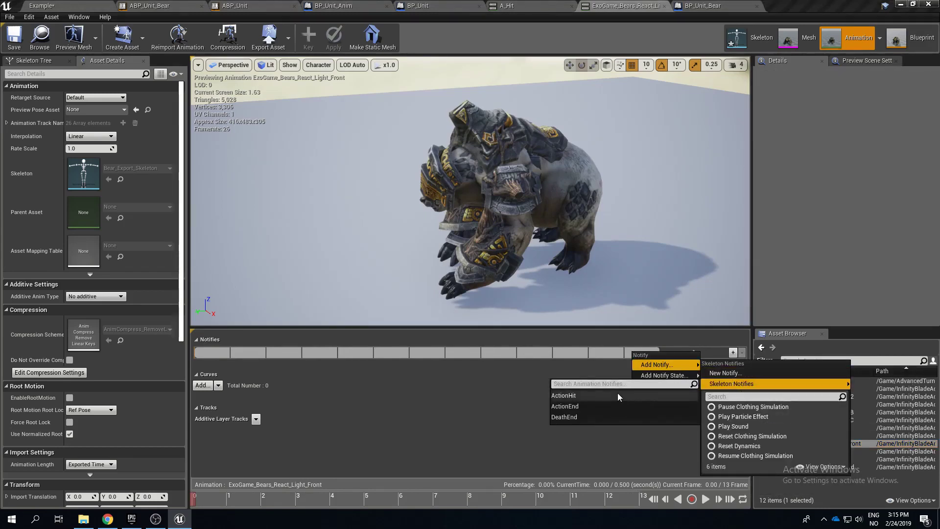
click(752, 372)
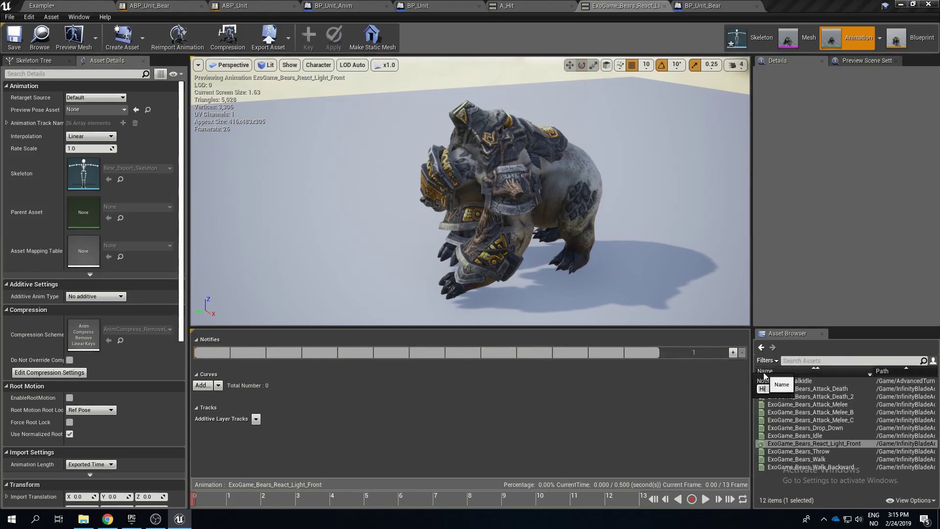
text(HitEnd)
key(Return)
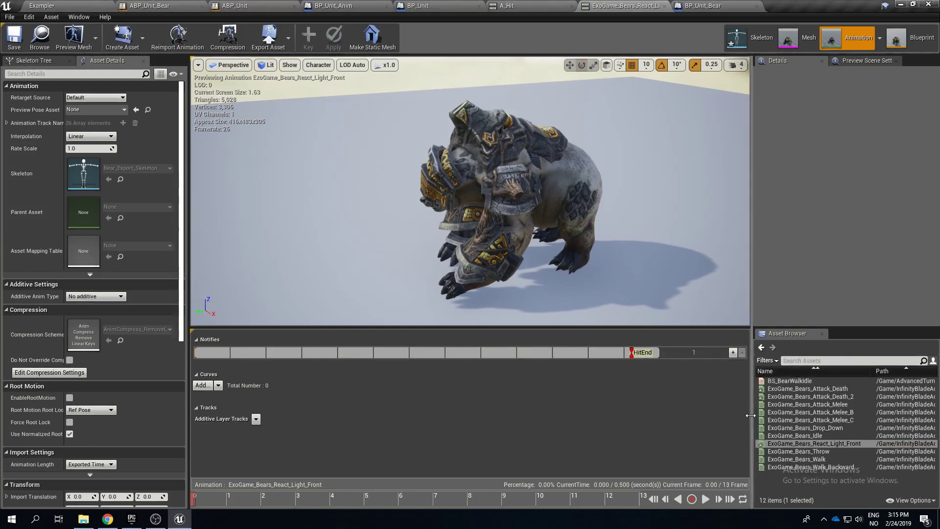
click(15, 39)
Step: Play-test the Example level by moving the bear next to the red enemy and letting them fight, and stop the session
click(41, 5)
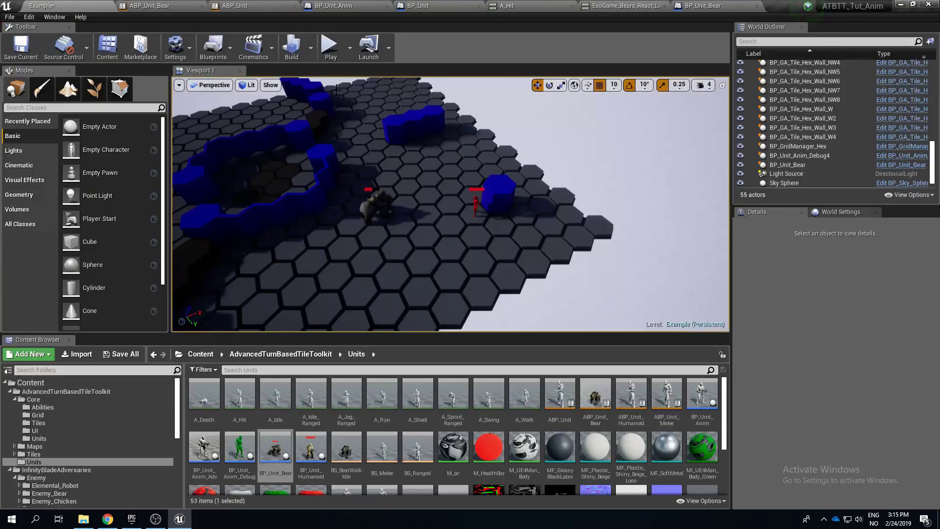
key(alt+p)
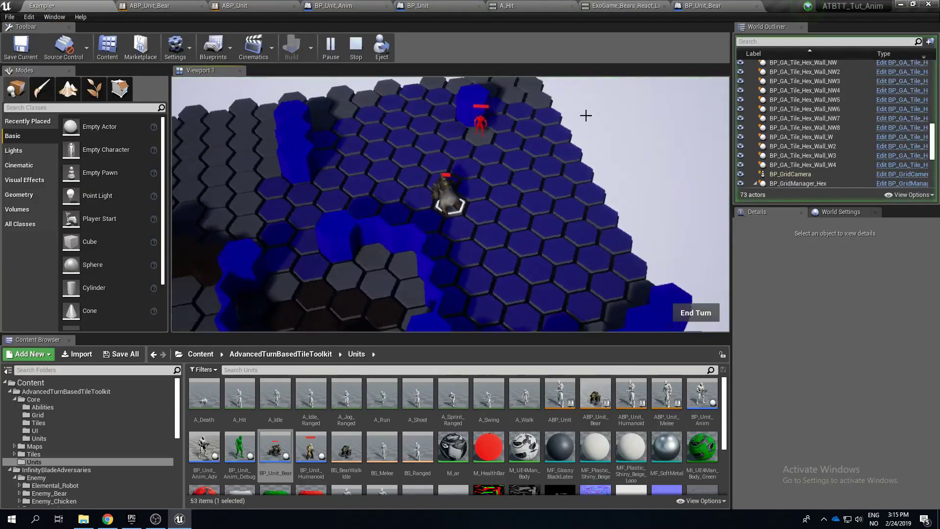
click(572, 193)
scroll(548, 216, up, 3)
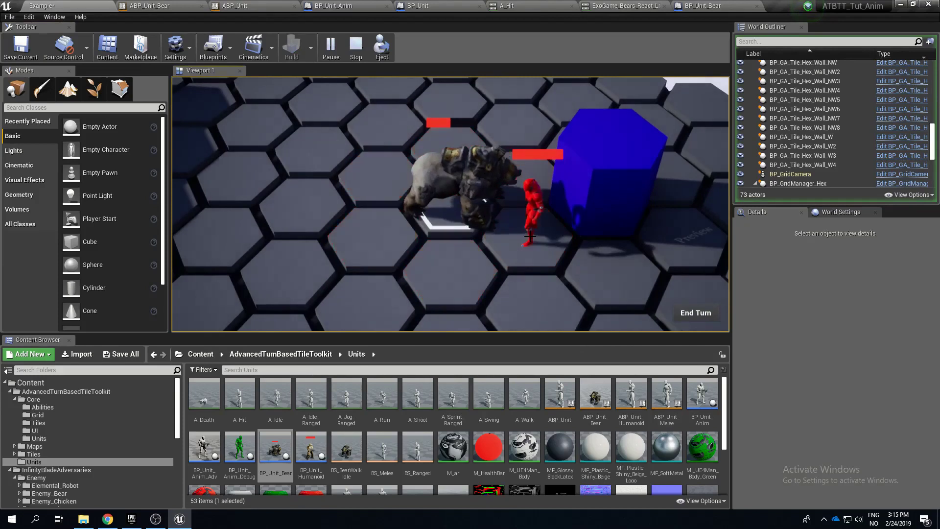
scroll(530, 236, down, 3)
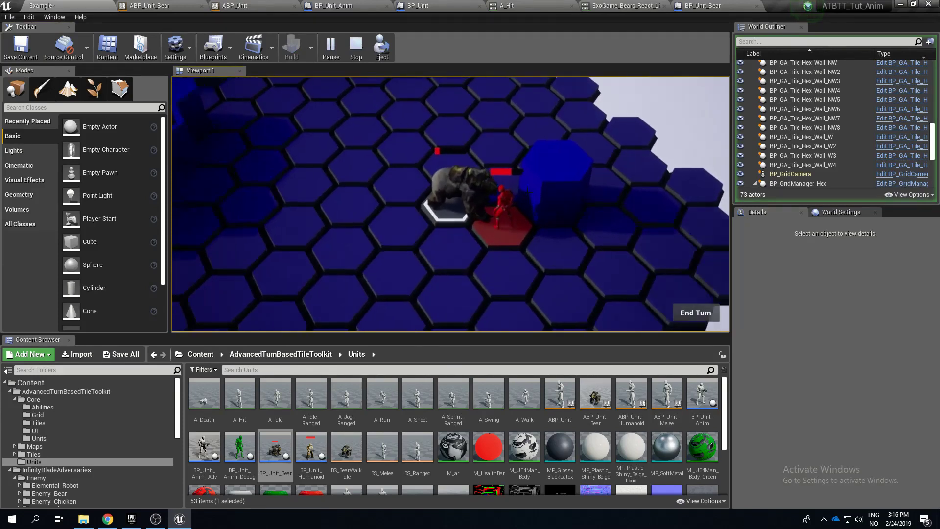
click(536, 228)
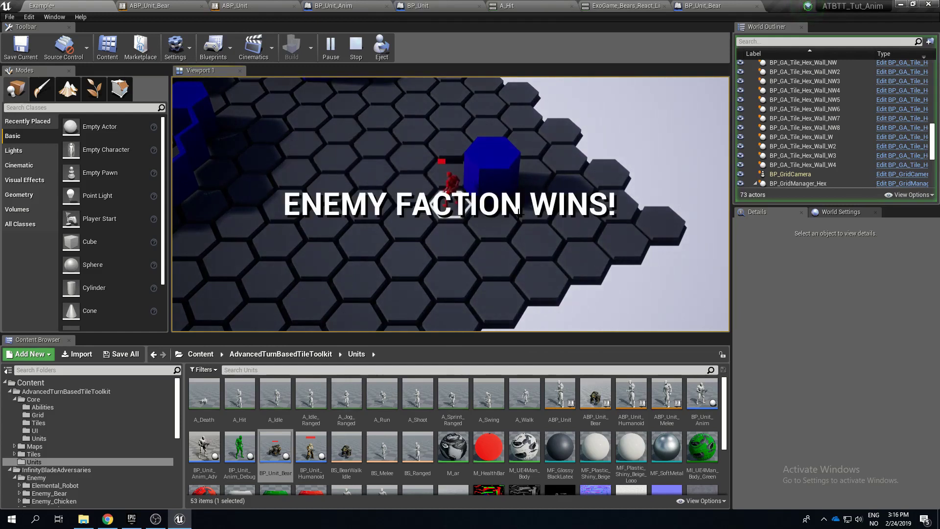
key(Escape)
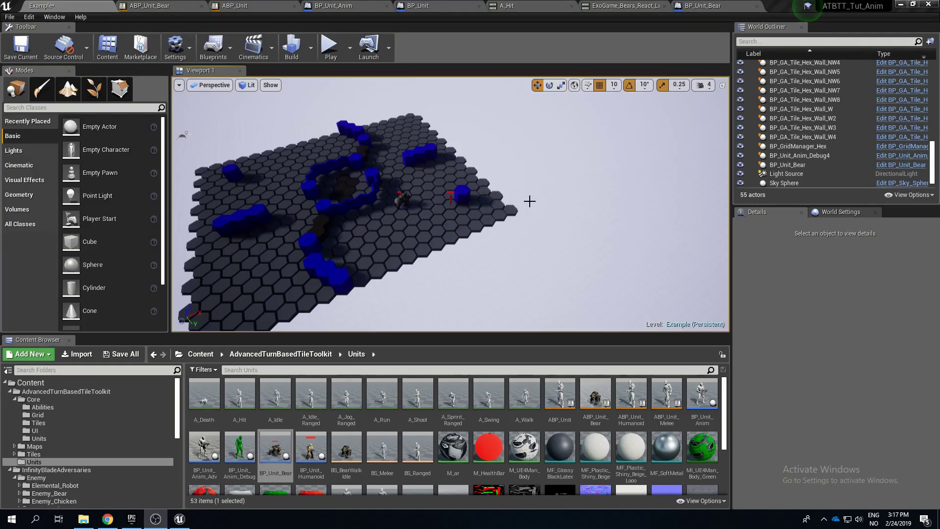
Step: Look through the ExoGame_Bears_Attack_Melee, Attack_Melee_B and Attack_Melee_C animations and play the preview of Attack_Melee_C
click(162, 6)
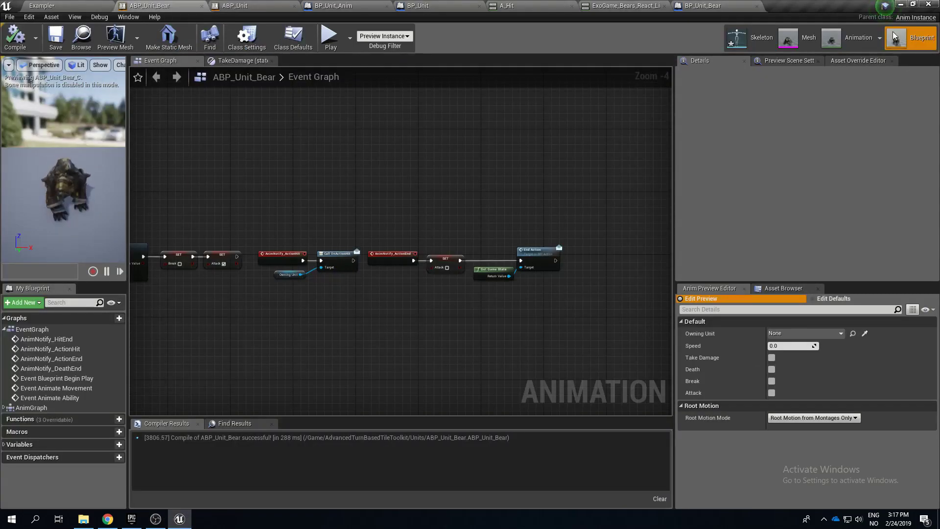
click(859, 38)
click(835, 405)
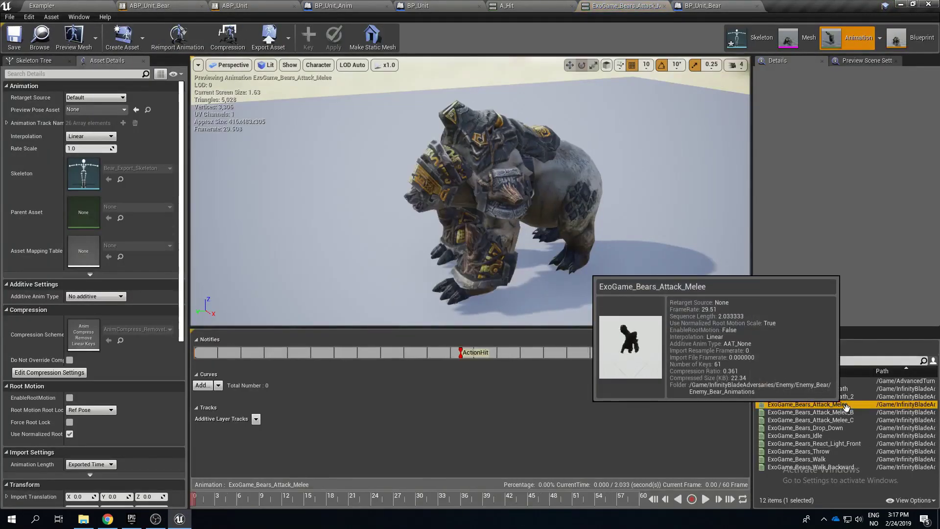
click(807, 412)
click(810, 420)
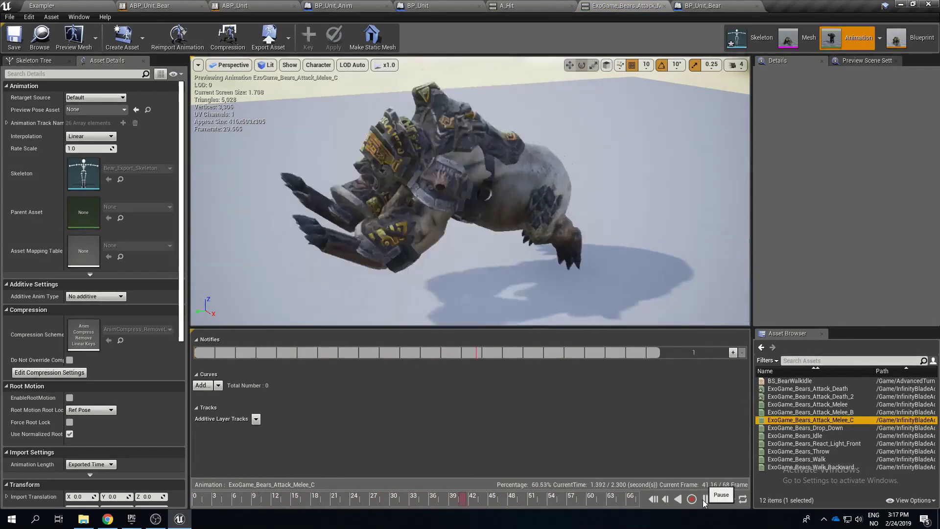
click(704, 499)
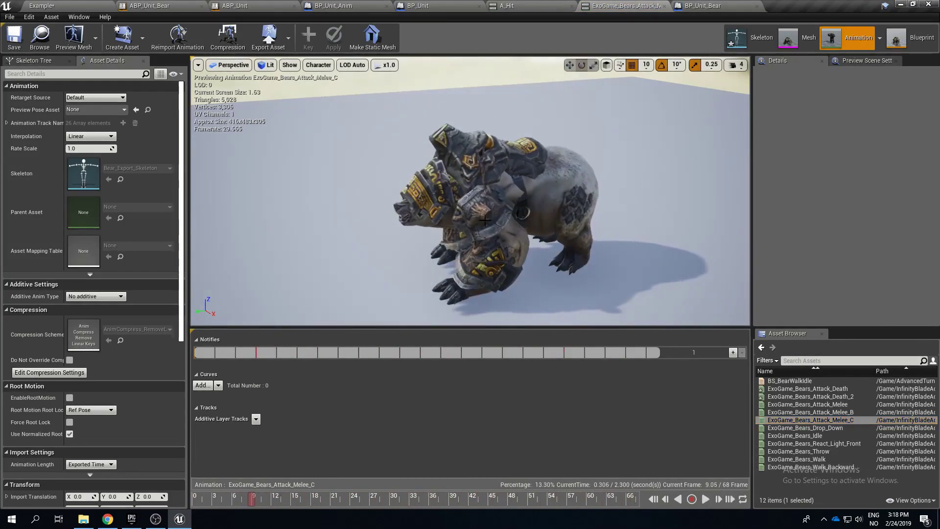
click(705, 498)
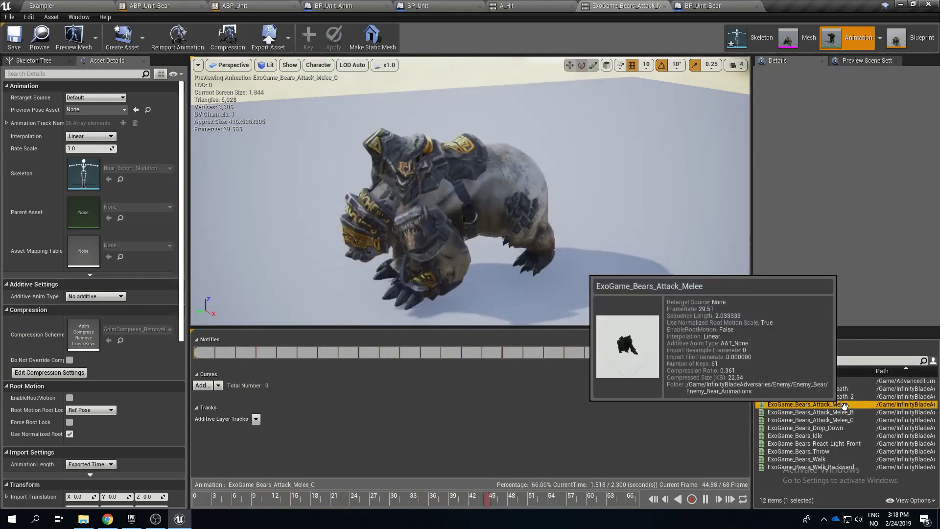
Step: Add the existing ActionHit skeleton notify at about frame 33 of the ExoGame_Bears_Attack_Melee_B animation, where the strike lands
click(832, 405)
click(835, 412)
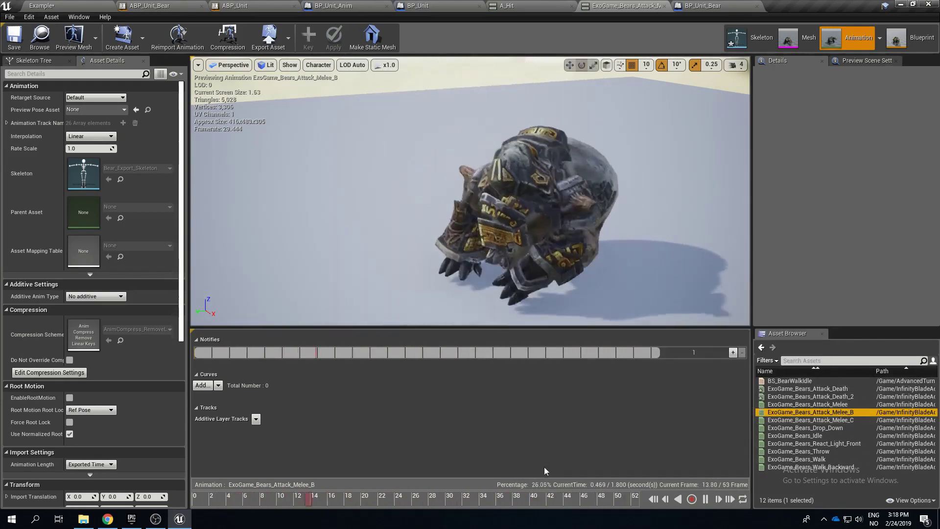
click(705, 498)
mouse_move(486, 500)
mouse_down()
mouse_move(372, 498)
mouse_move(474, 494)
mouse_up()
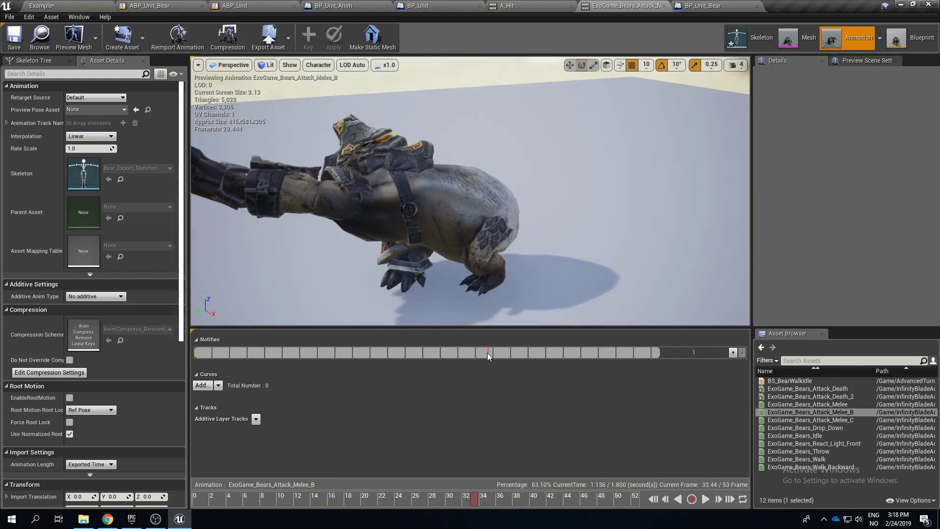
right_click(488, 354)
mouse_move(516, 366)
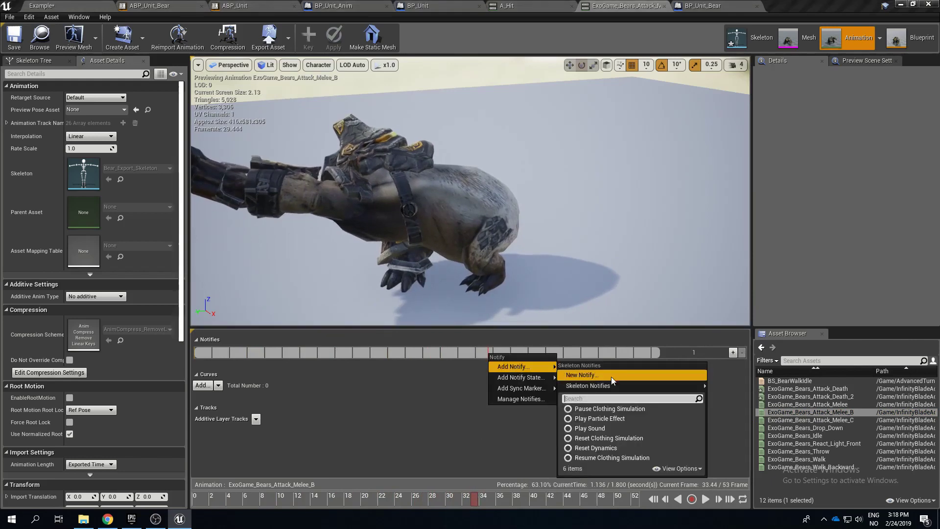
mouse_move(608, 384)
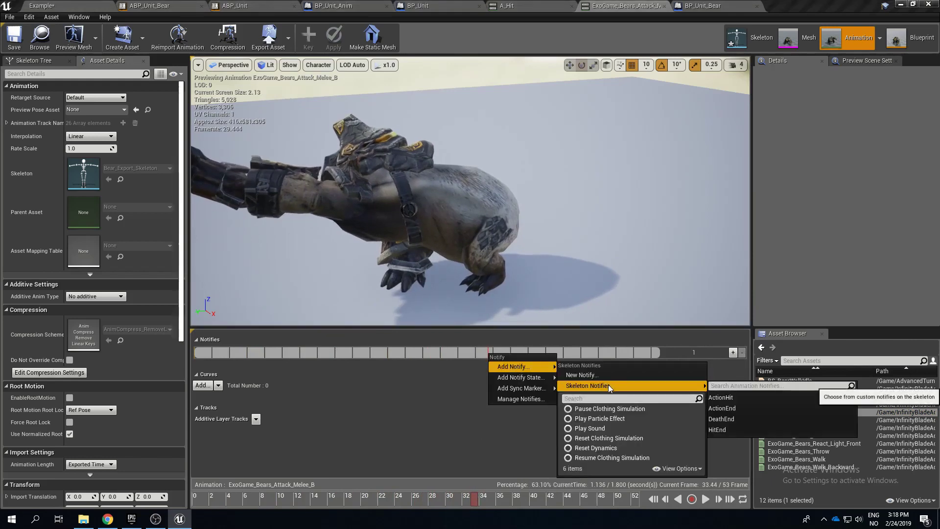
click(750, 398)
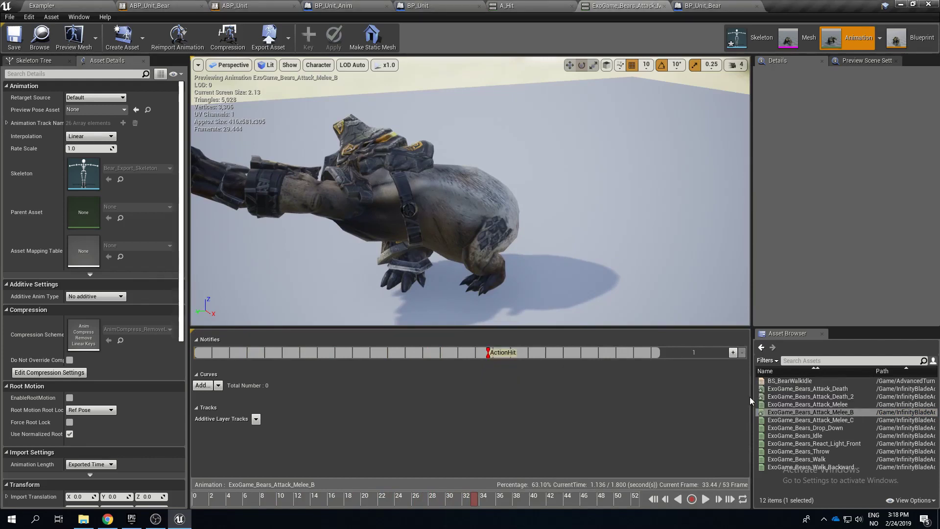
Step: Add the existing ActionEnd skeleton notify at about frame 51 of the ExoGame_Bears_Attack_Melee_B animation
right_click(645, 353)
mouse_move(677, 367)
mouse_move(738, 384)
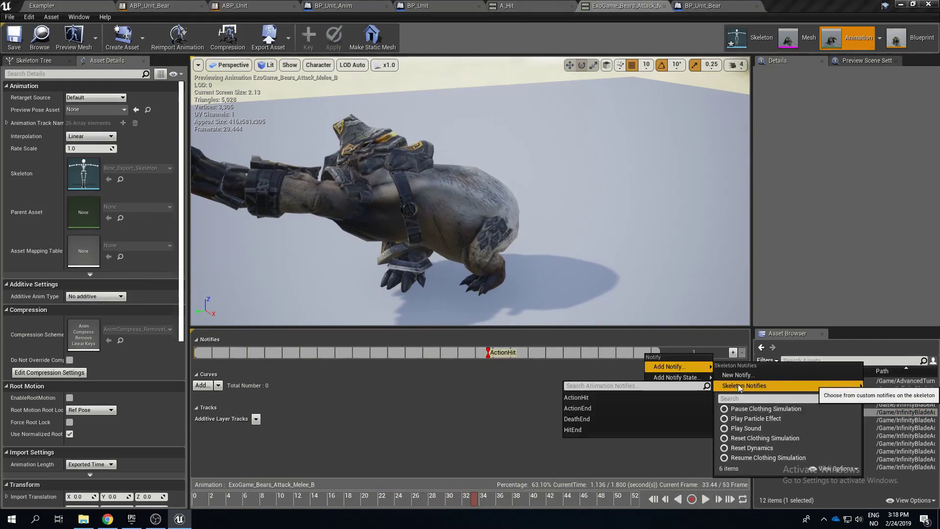
click(596, 407)
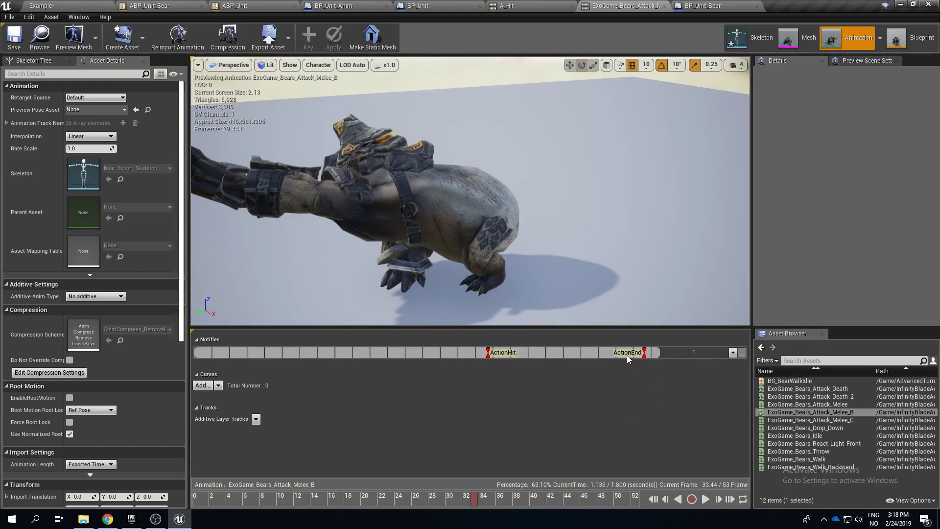
mouse_move(643, 355)
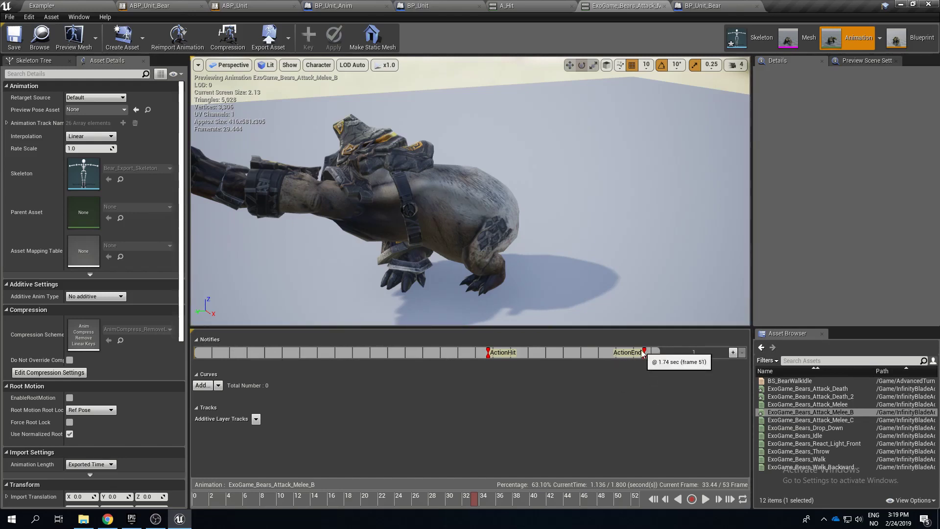
Step: Open the ExoGame_Bears_Attack_Melee_C animation and add the existing ActionHit skeleton notify at about frame 42
double_click(821, 422)
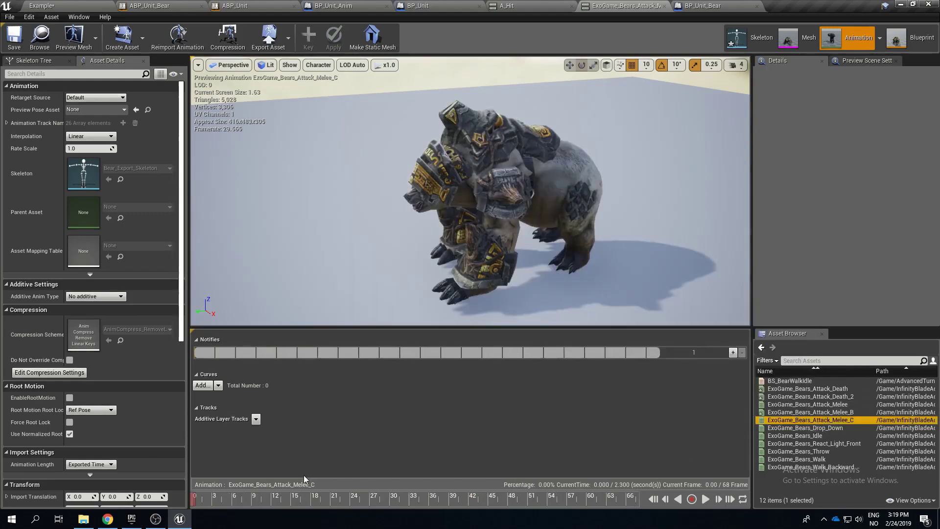
drag(203, 498, 463, 500)
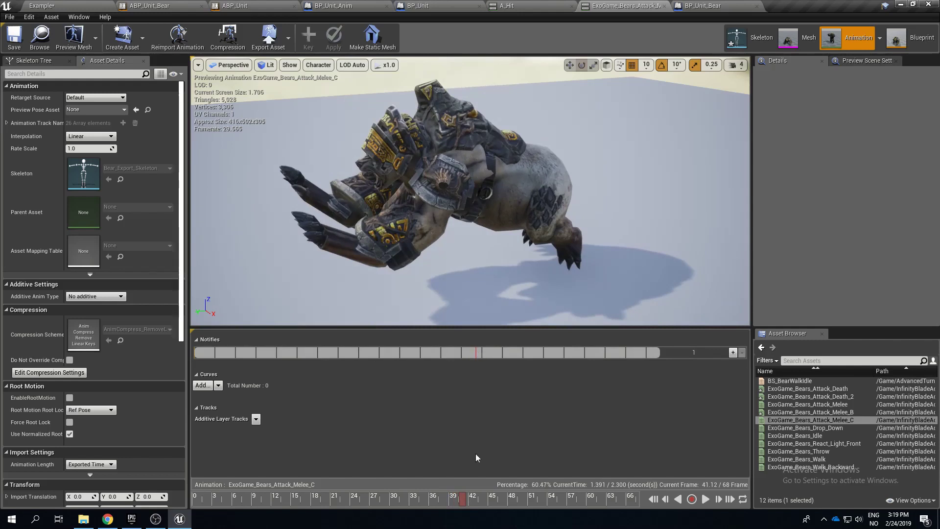
drag(463, 502, 472, 500)
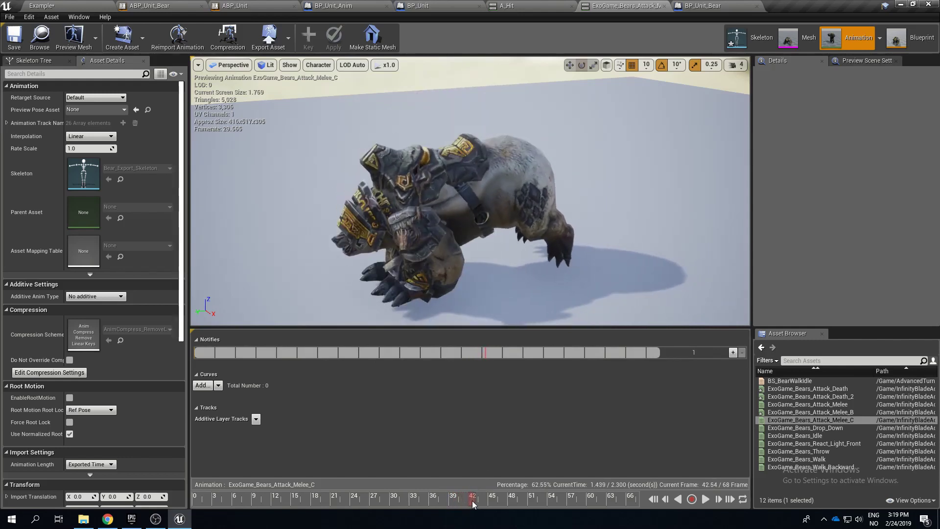
right_click(486, 353)
mouse_move(509, 366)
mouse_move(609, 385)
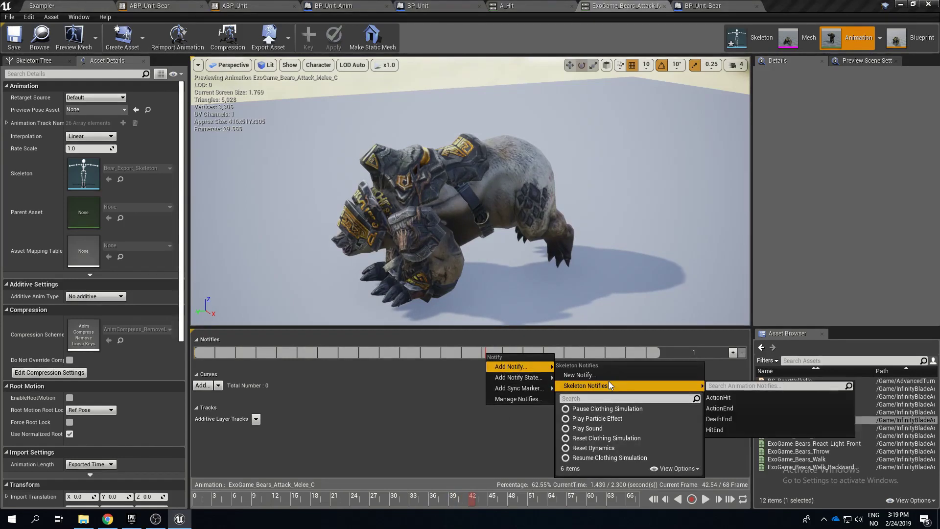
click(745, 397)
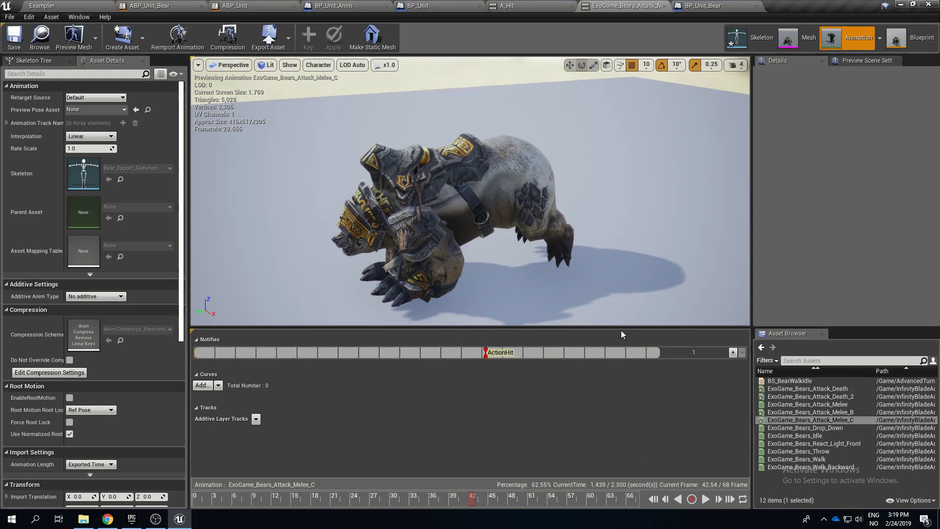
Step: Add the existing ActionEnd skeleton notify near the end of the ExoGame_Bears_Attack_Melee_C animation and save the asset
right_click(644, 353)
mouse_move(687, 363)
mouse_move(749, 381)
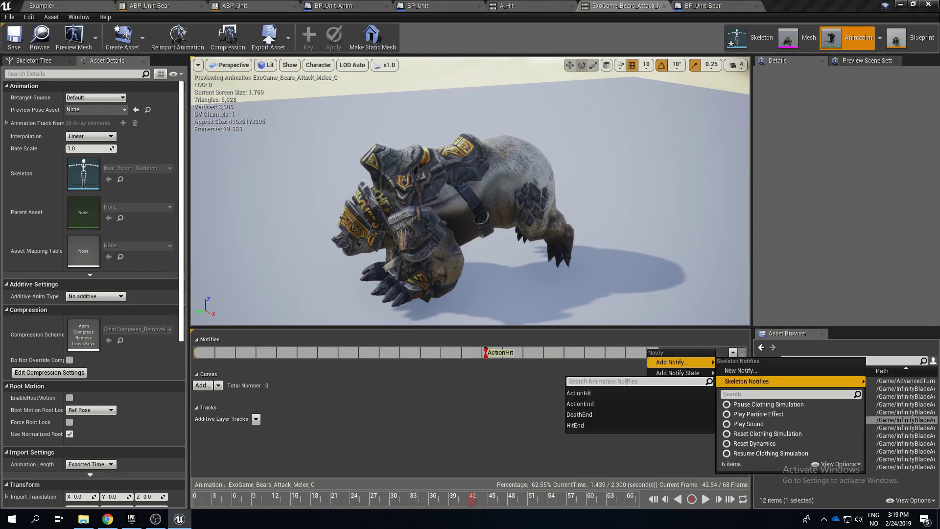
click(590, 404)
click(12, 40)
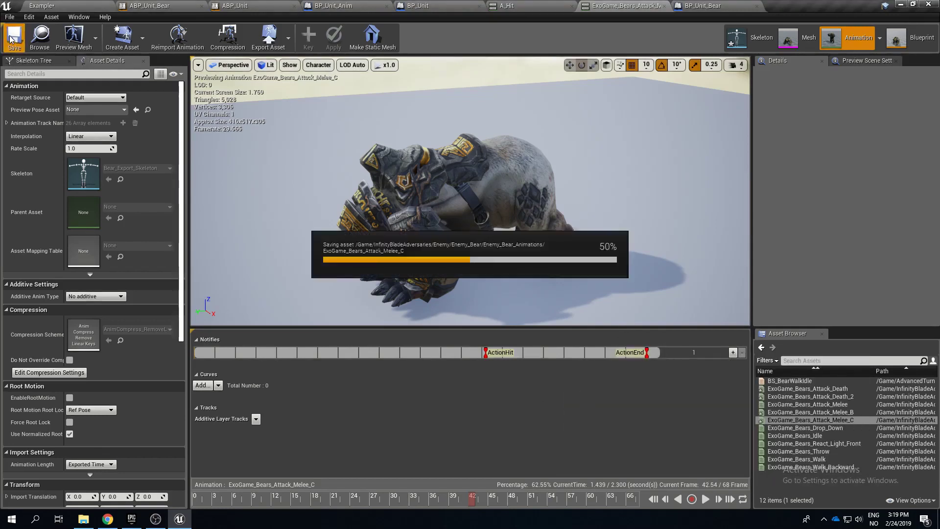
Step: Examine the Attack state of UnitStateMachine in ABP_Unit_Bear and the action name switch in its Event Graph
click(898, 45)
scroll(296, 185, down, 4)
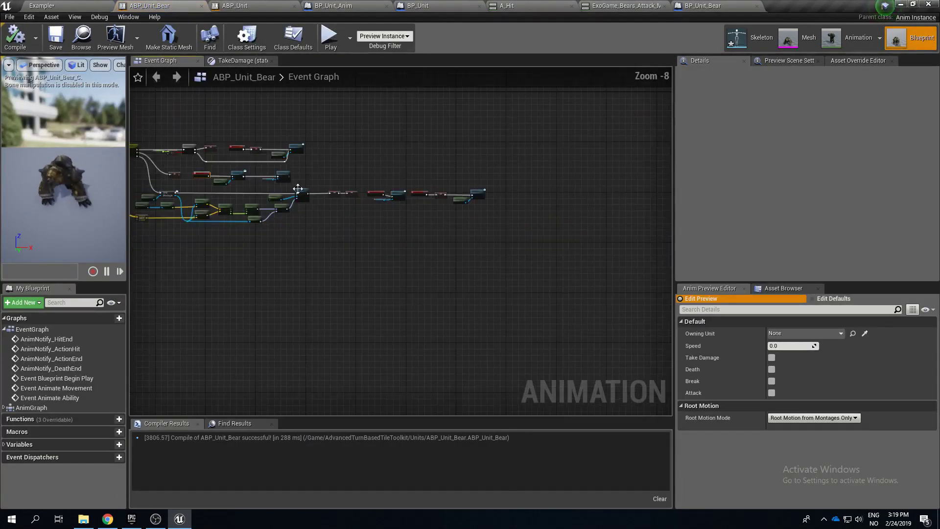
scroll(297, 189, up, 3)
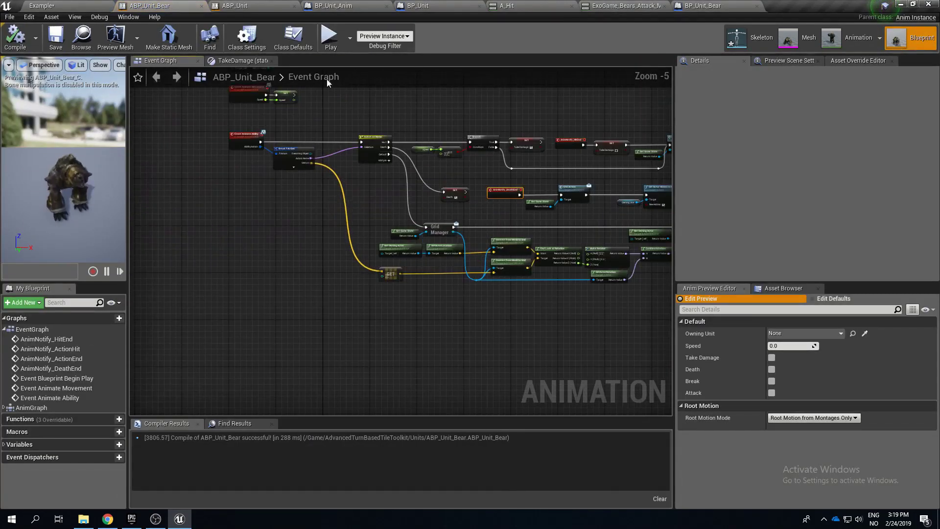
click(243, 61)
click(407, 77)
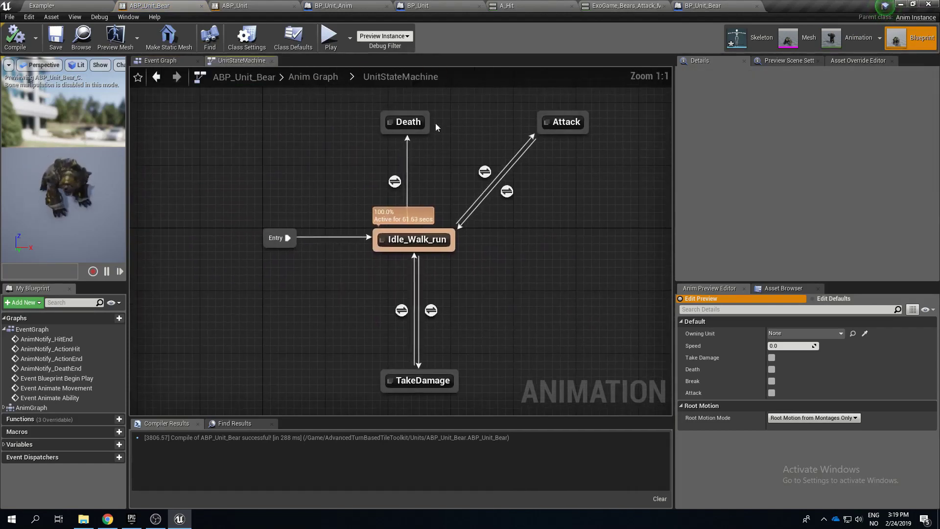
double_click(568, 124)
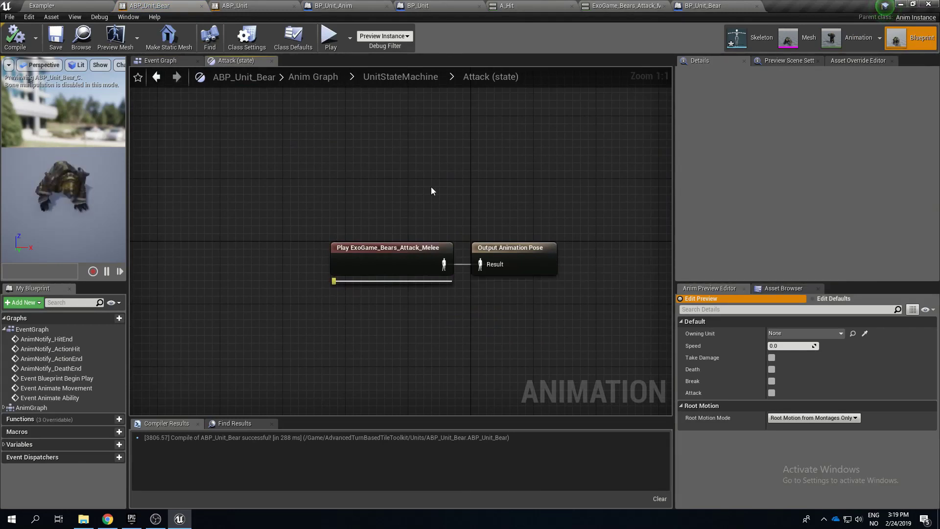
right_drag(448, 216, 368, 181)
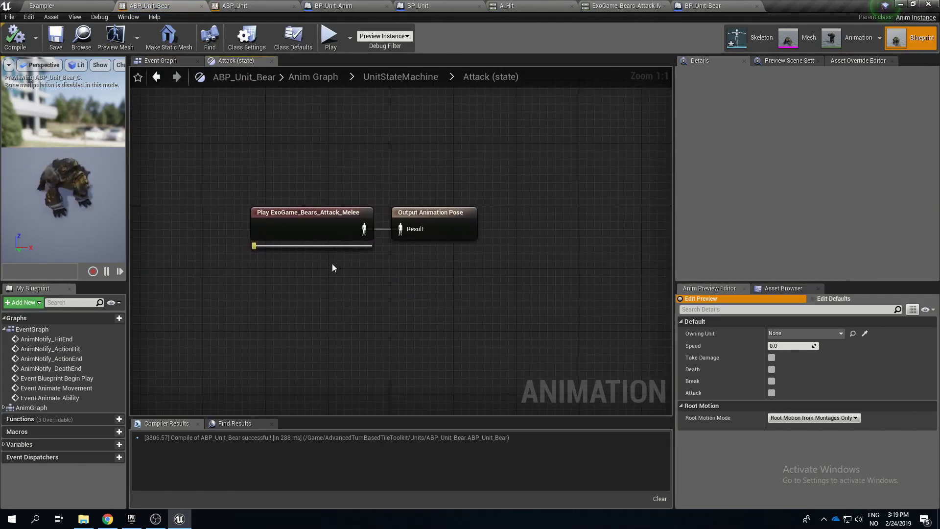
click(163, 63)
right_drag(338, 281, 287, 324)
scroll(263, 196, up, 2)
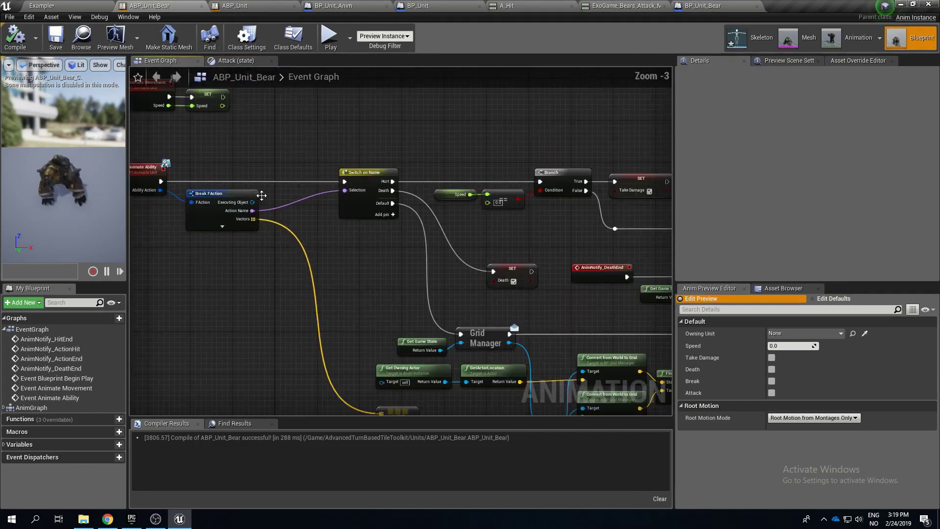
Step: Trace the Default execution path from Switch on Name to the Grid Manager node in the Event Graph
scroll(262, 195, down, 2)
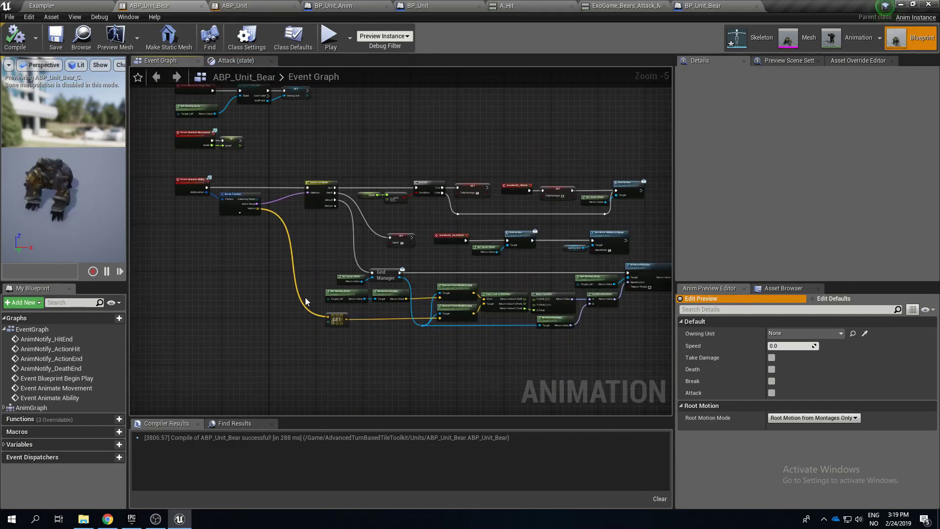
scroll(321, 241, up, 2)
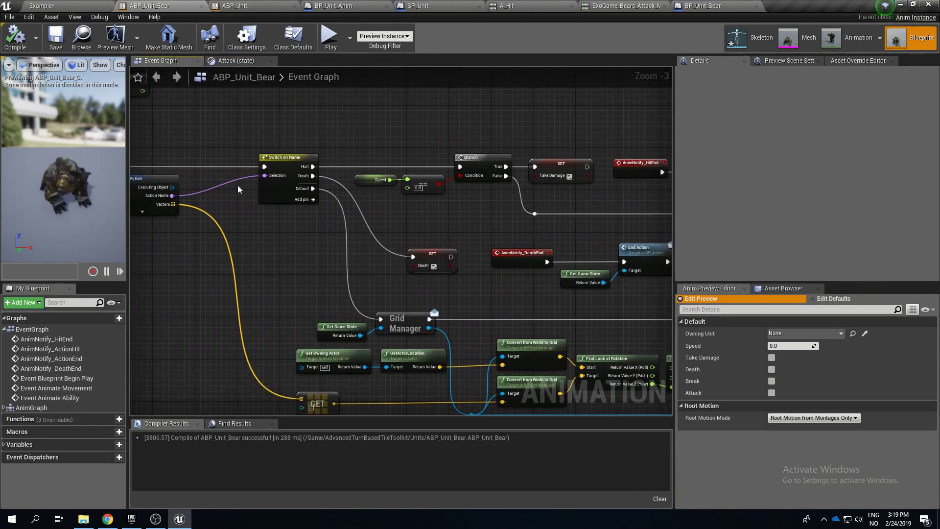
right_drag(175, 189, 385, 192)
mouse_move(441, 217)
right_down()
mouse_move(403, 208)
mouse_move(451, 208)
right_up()
right_drag(538, 209, 394, 165)
scroll(302, 136, up, 2)
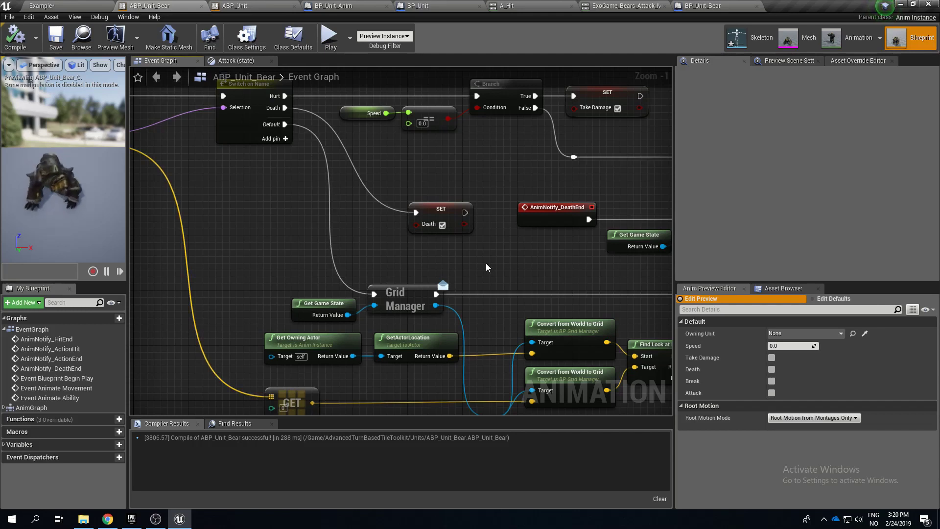
right_drag(486, 267, 490, 204)
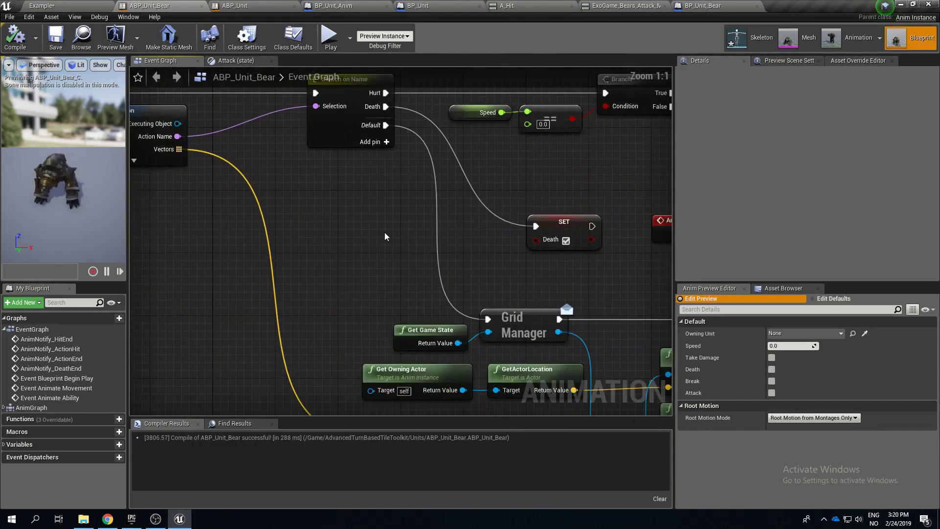
scroll(351, 235, up, 1)
Step: Add an Integer variable named AttackAnimIndex to ABP_Unit_Bear and compile the blueprint
click(33, 304)
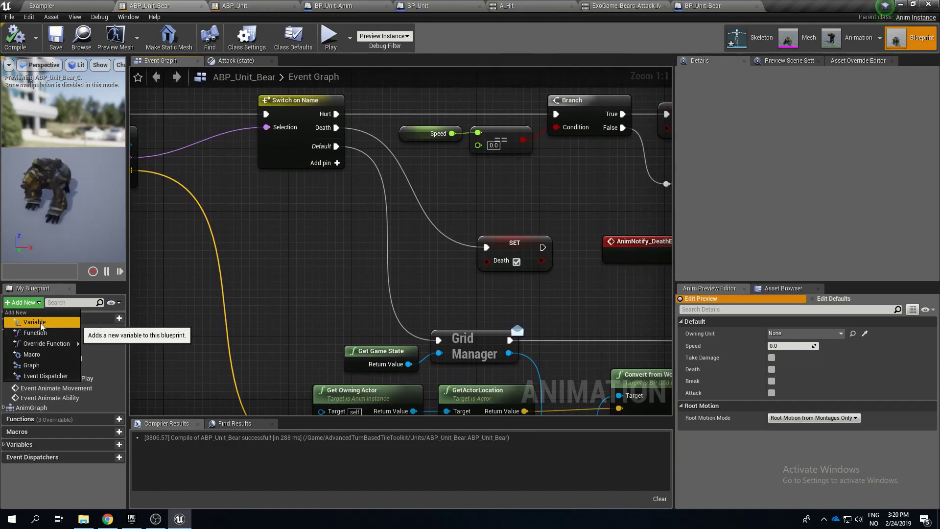
click(35, 322)
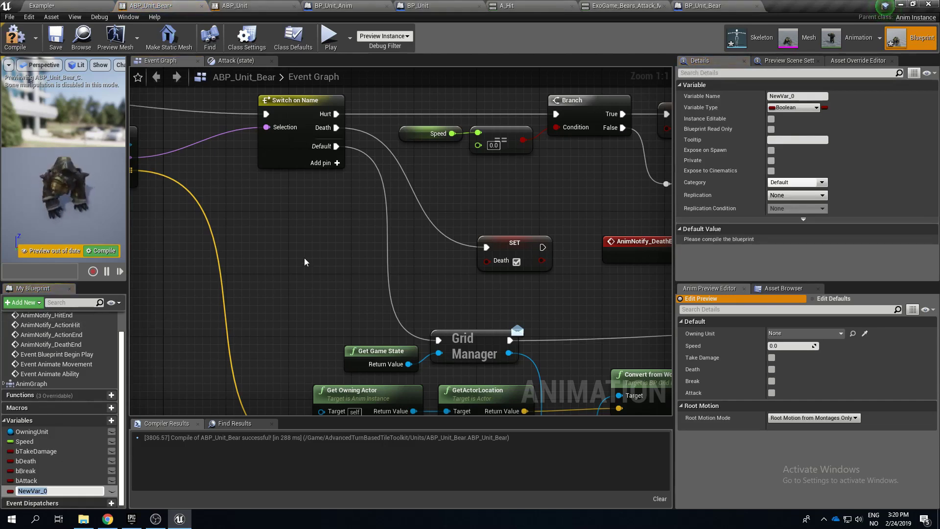
text(H)
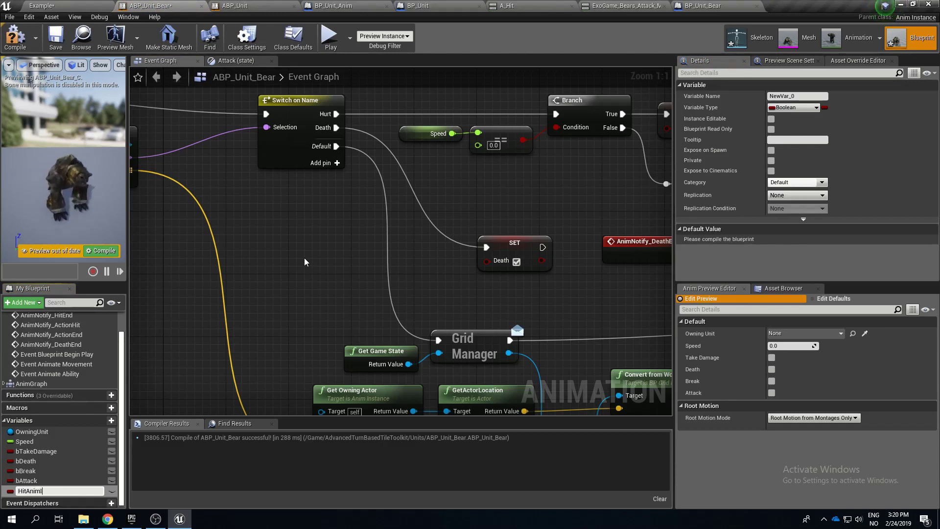
text(itAnim)
key(ctrl+a)
text(Attac)
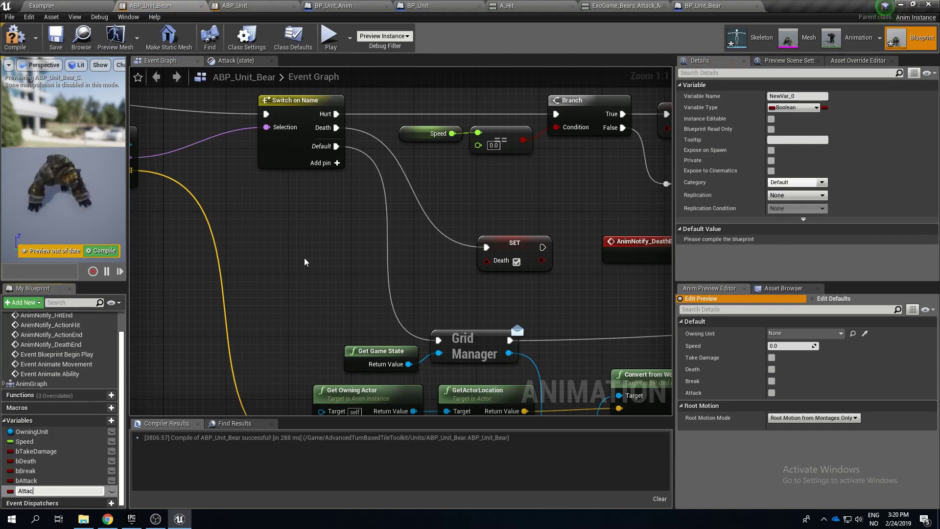
text(kAnimInd)
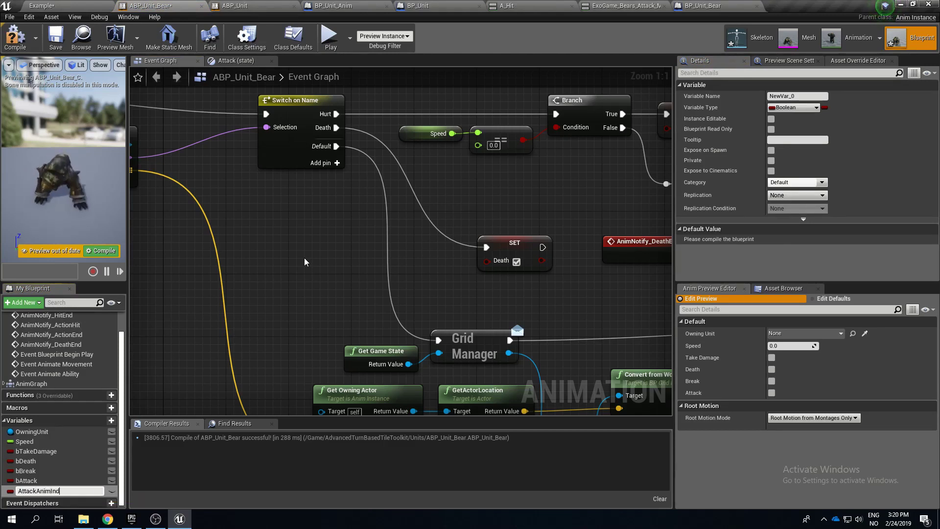
text(ex)
key(Return)
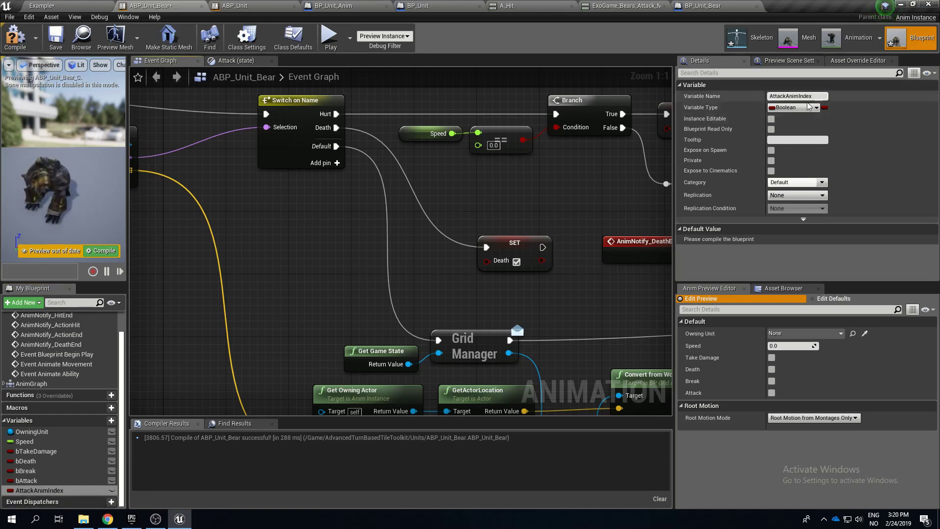
click(793, 108)
click(727, 153)
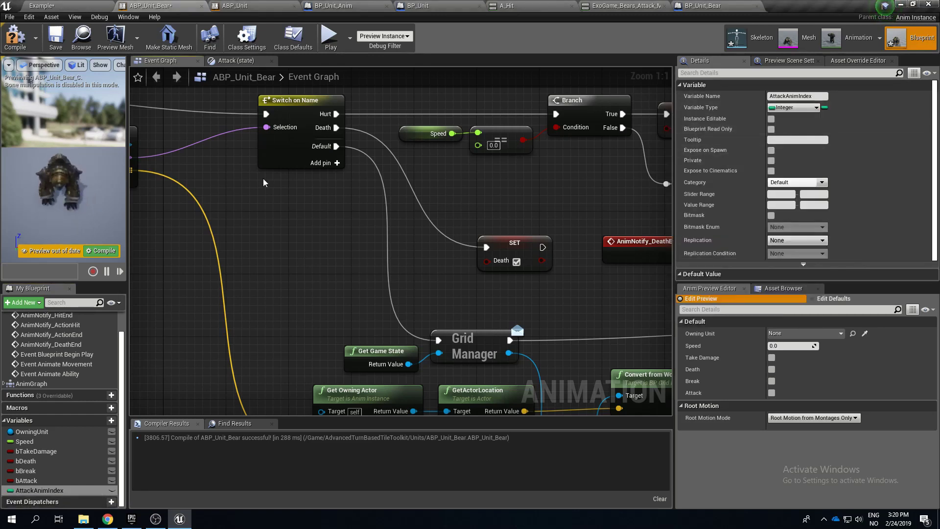
key(F7)
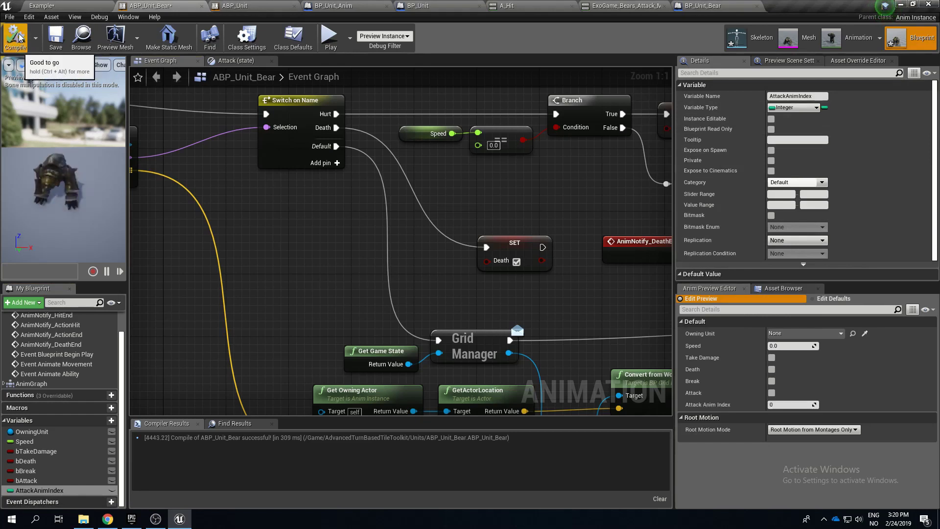
Step: Insert a Set AttackAnimIndex node between the Default output of Switch on Name and the Grid Manager node
right_drag(424, 300, 404, 307)
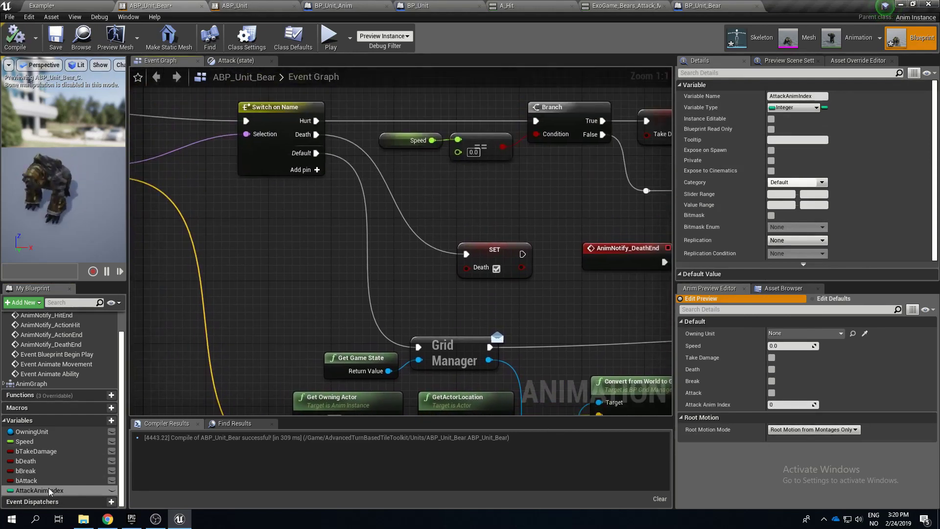
drag(46, 492, 284, 258)
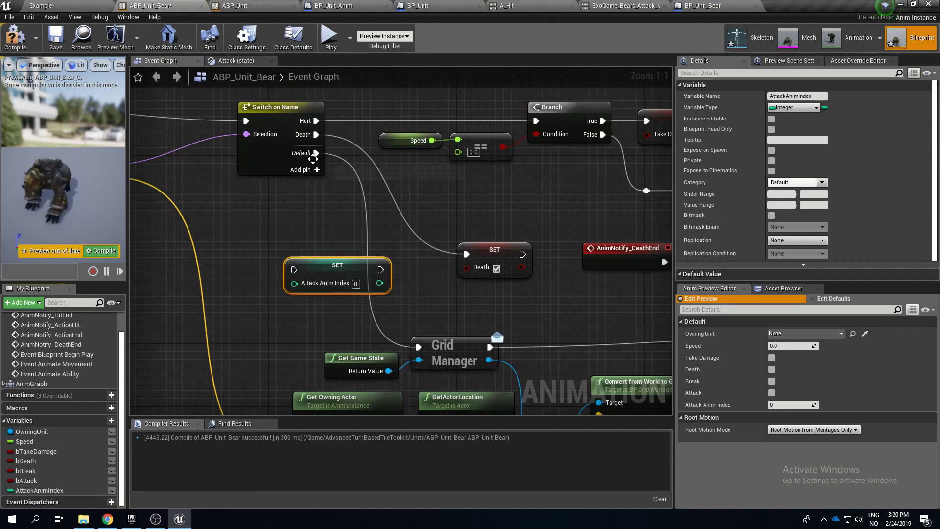
right_drag(264, 239, 360, 249)
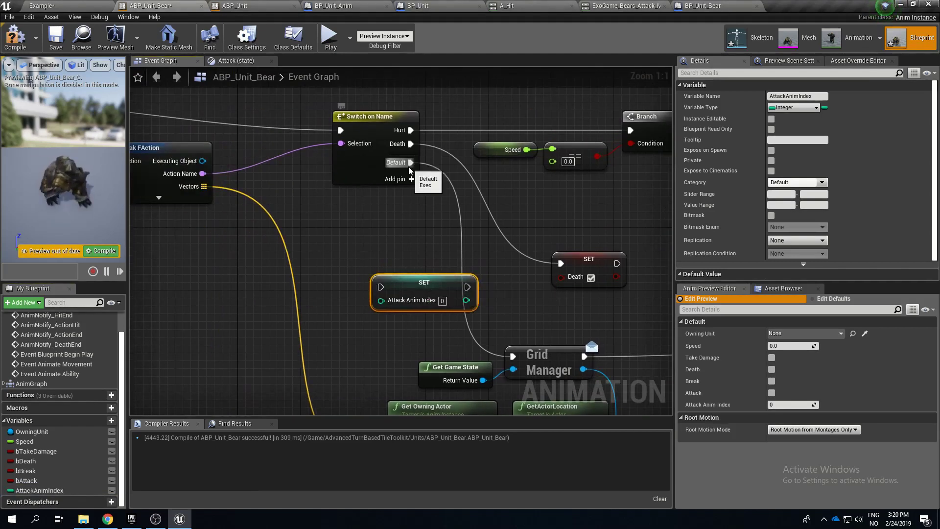
drag(410, 162, 381, 286)
drag(468, 287, 513, 356)
drag(423, 285, 438, 293)
right_drag(410, 301, 430, 192)
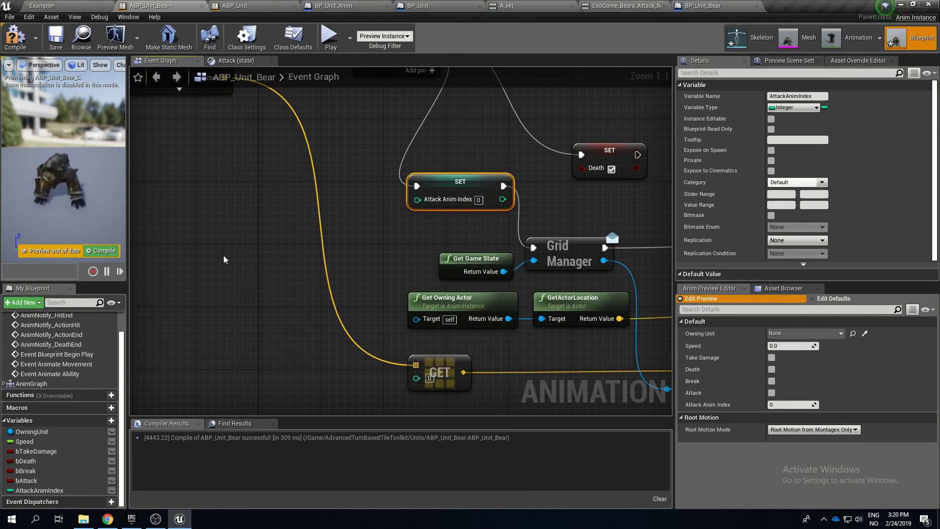
Step: Place a Get AttackAnimIndex node and feed it into an integer addition node that adds 1
right_drag(425, 152, 404, 215)
drag(39, 490, 300, 206)
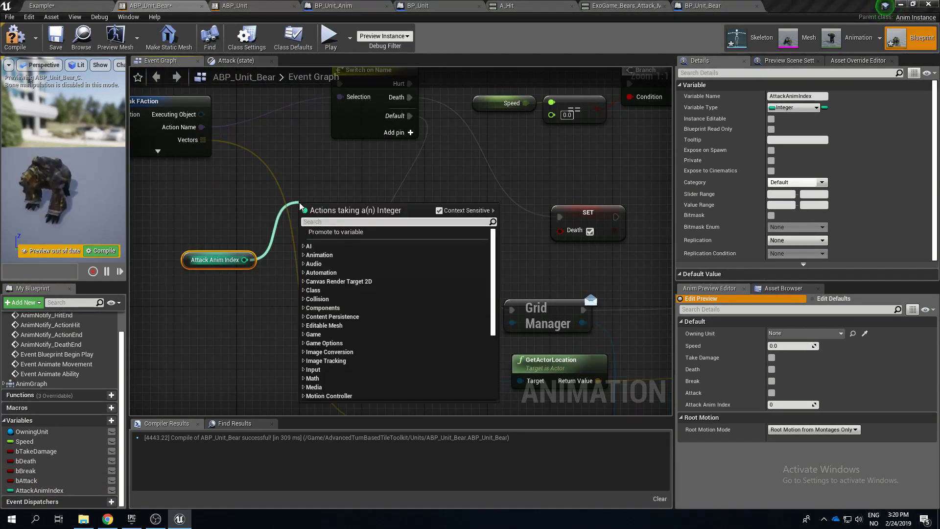
text(+)
click(345, 254)
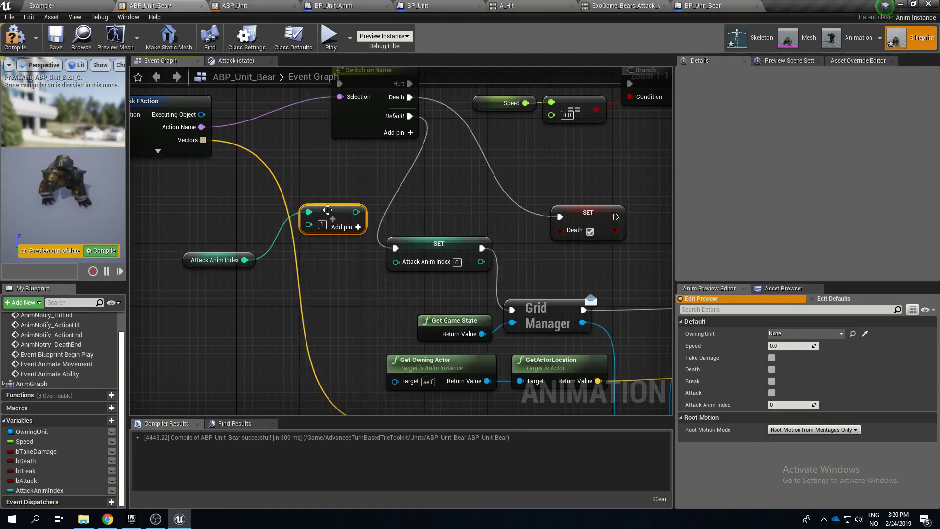
drag(327, 210, 288, 257)
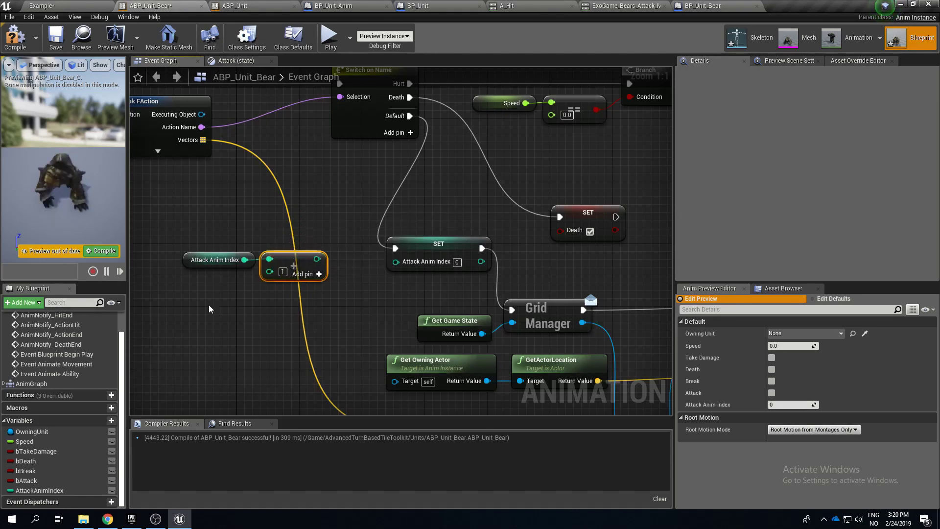
Step: Pass the addition result through a Modulo node with divisor 3 and connect it to the Set AttackAnimIndex value
drag(188, 324, 316, 259)
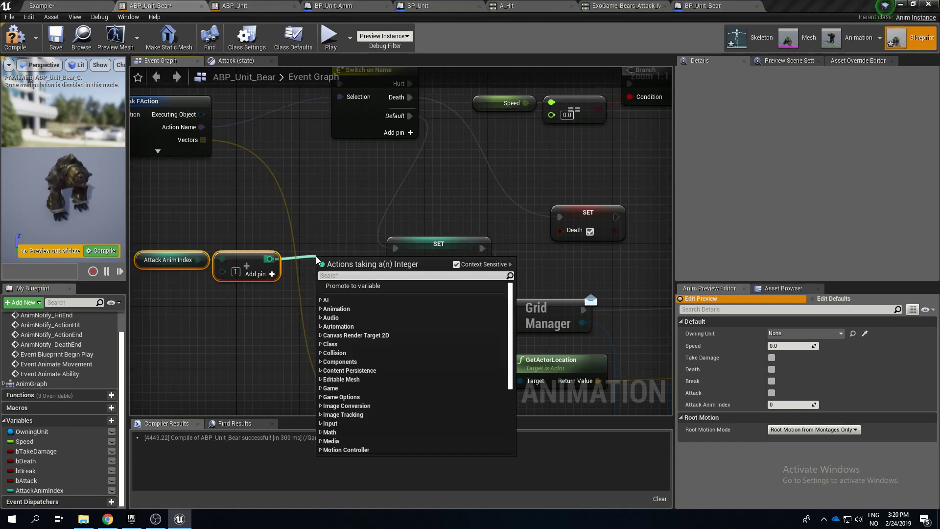
text(%)
click(338, 302)
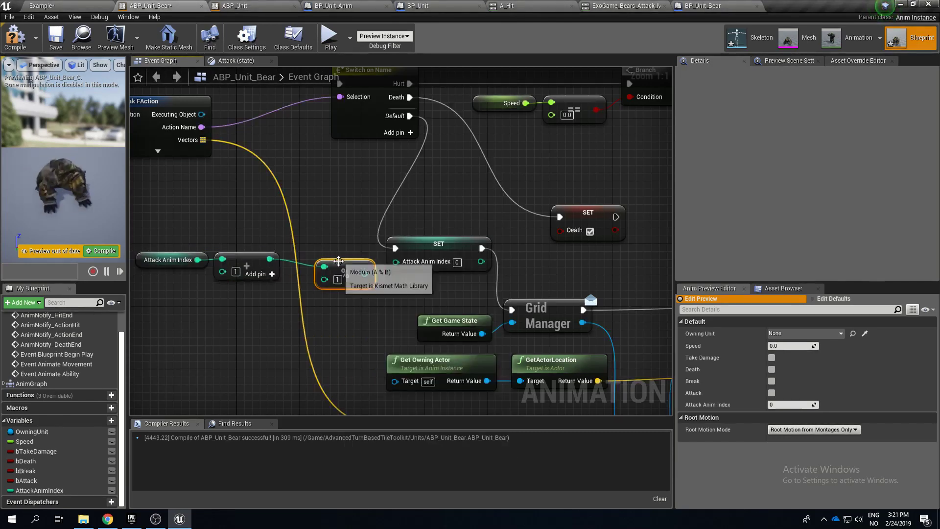
click(323, 272)
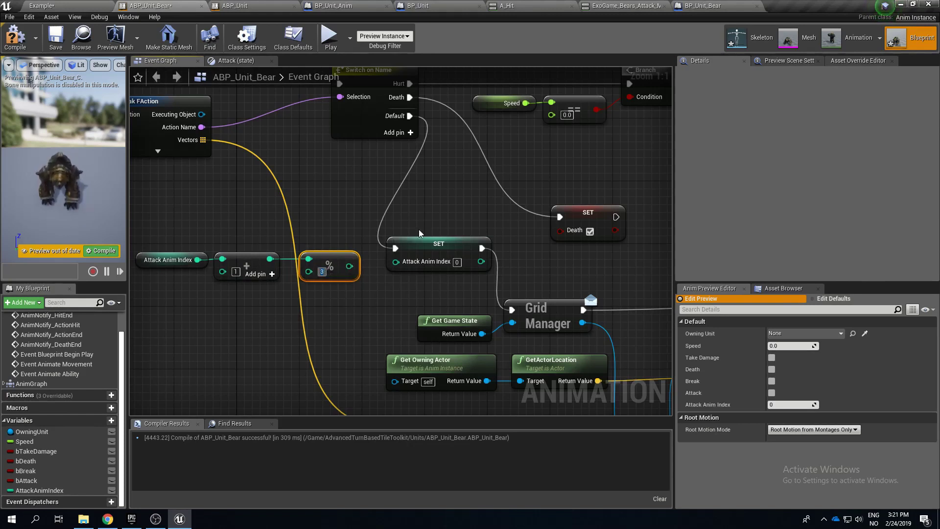
drag(349, 265, 396, 261)
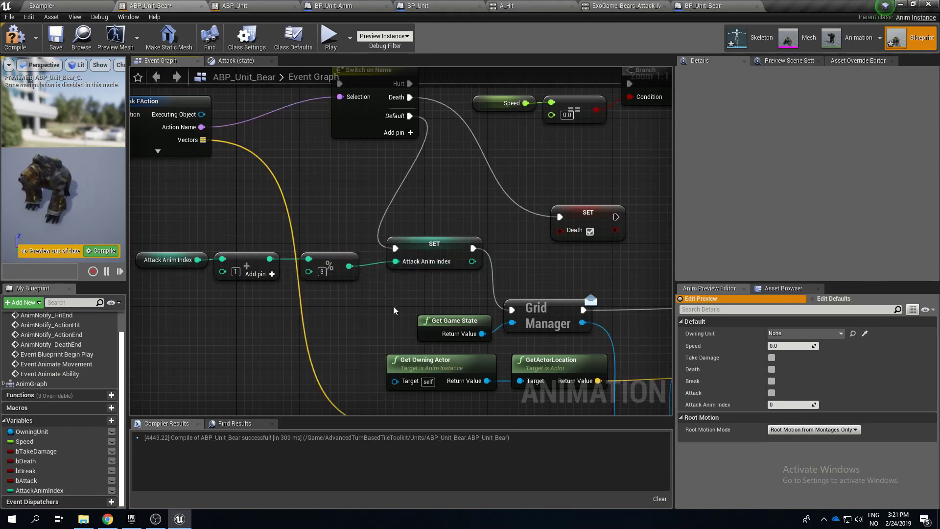
right_drag(471, 261, 371, 212)
scroll(430, 261, down, 2)
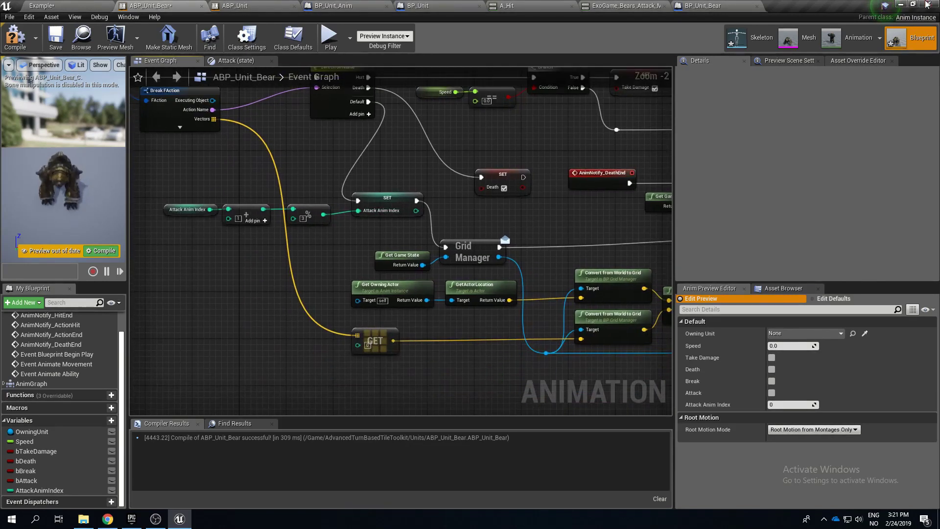
Step: Open the Attack state and add a Blend Poses by int node feeding the Output Animation Pose
click(860, 38)
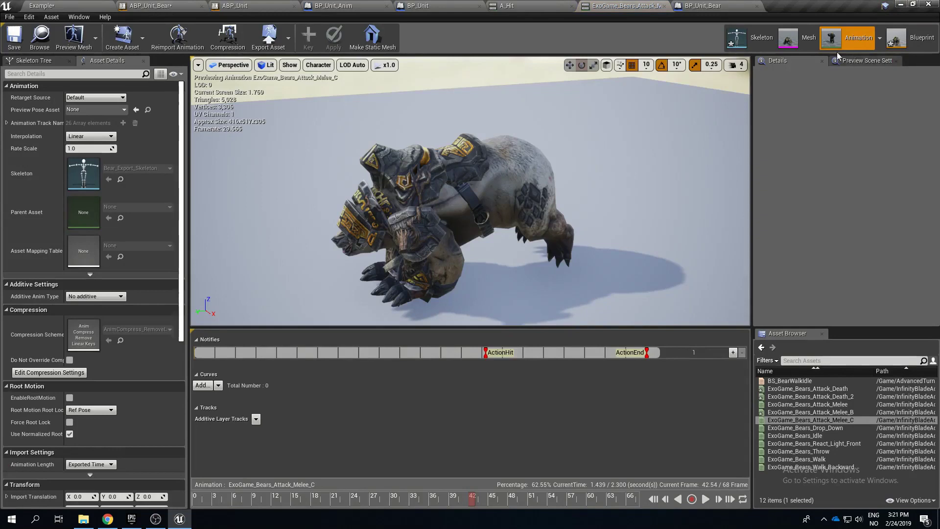
click(908, 39)
click(242, 61)
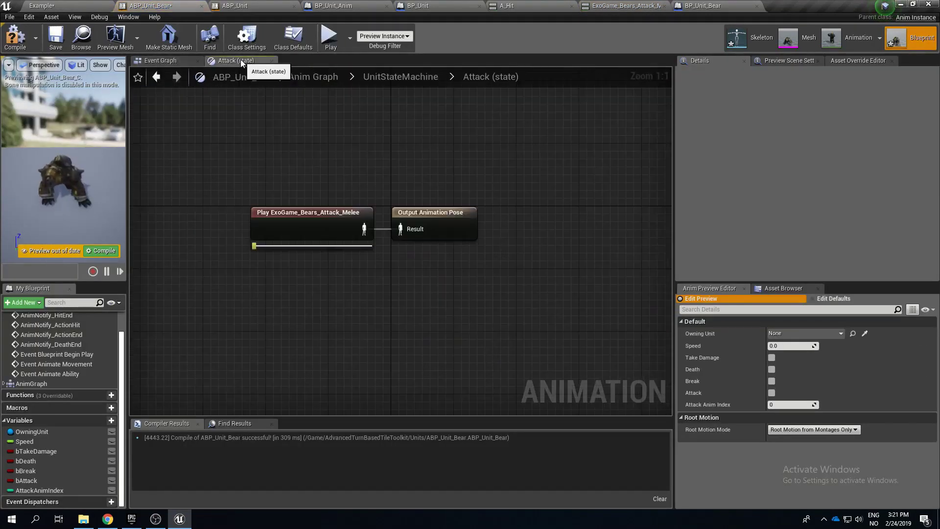
right_drag(416, 200, 431, 176)
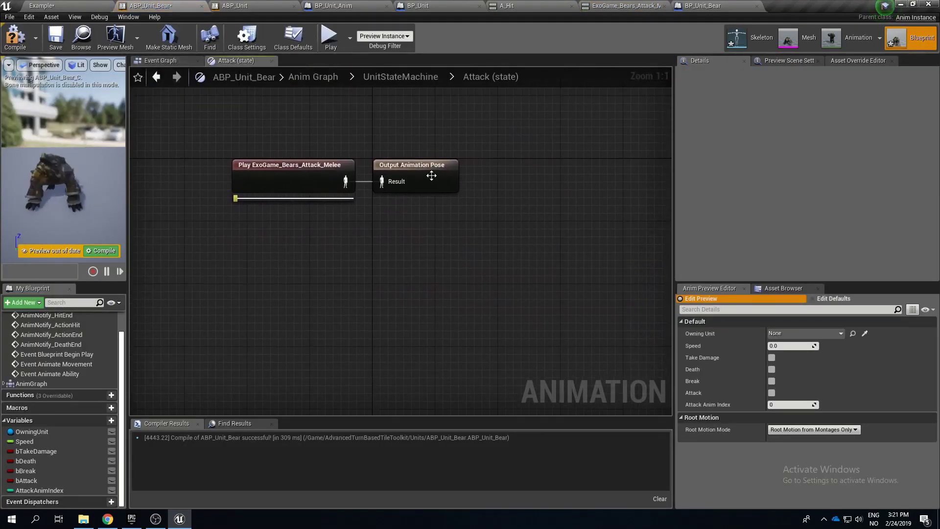
drag(432, 175, 424, 248)
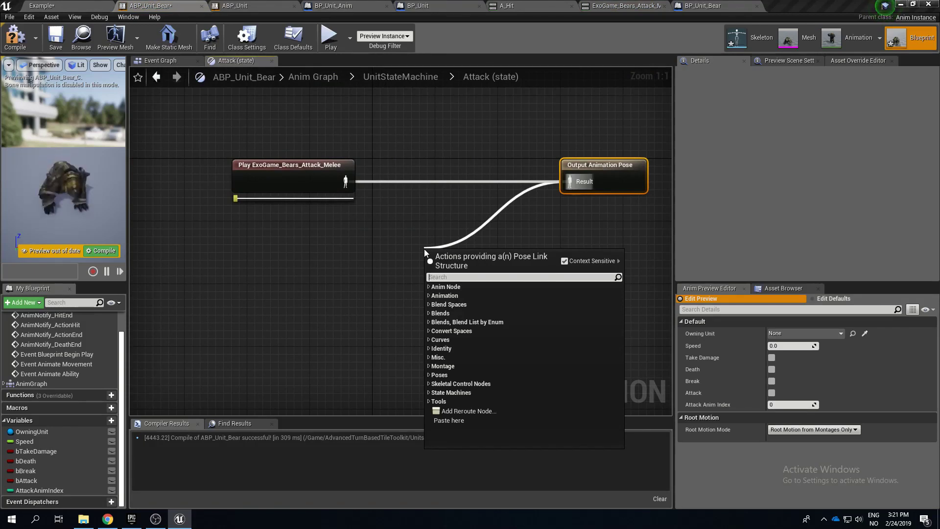
text(int)
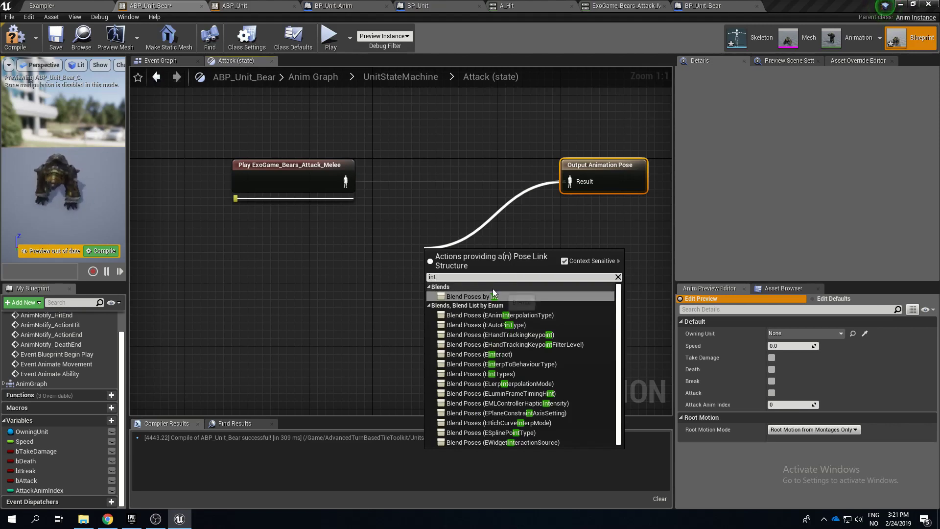
click(511, 297)
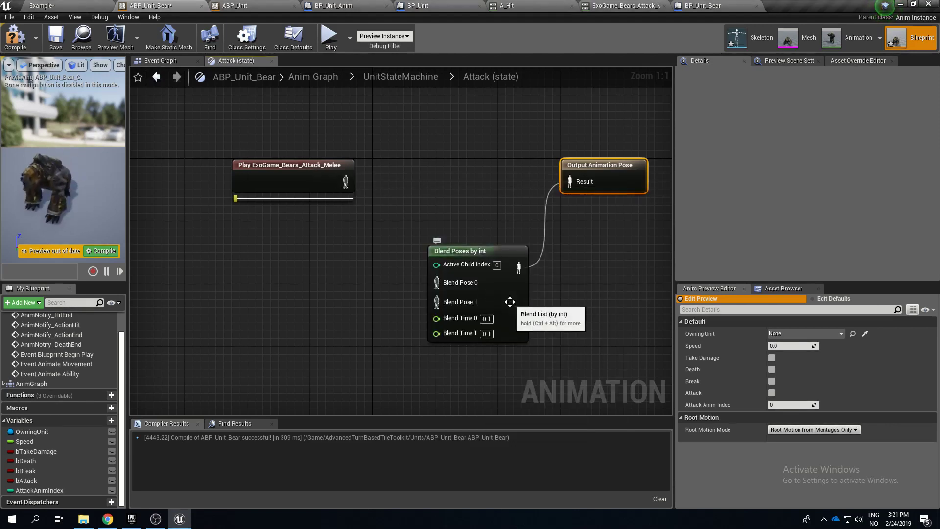
drag(509, 306, 534, 220)
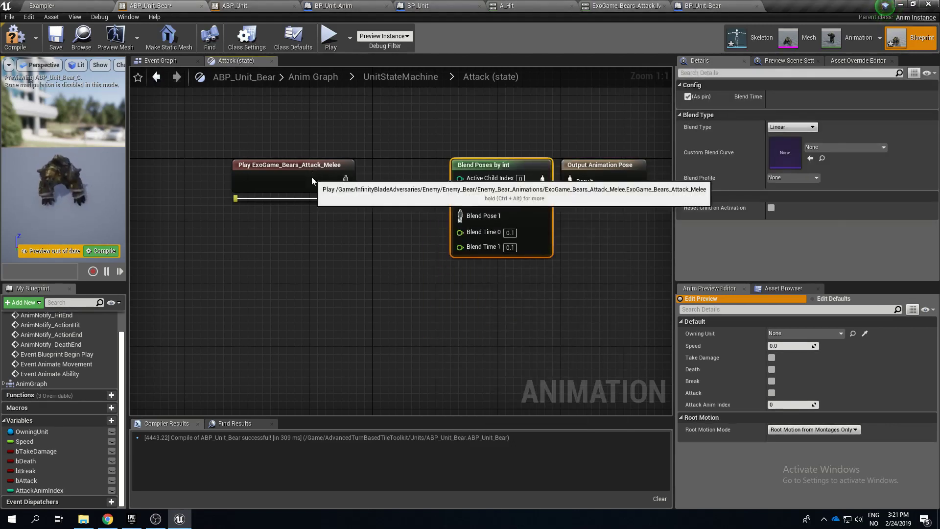
Step: Connect the AttackAnimIndex variable to the Active Child Index of the Blend Poses by int node
drag(307, 179, 283, 241)
drag(64, 491, 461, 179)
drag(392, 184, 407, 168)
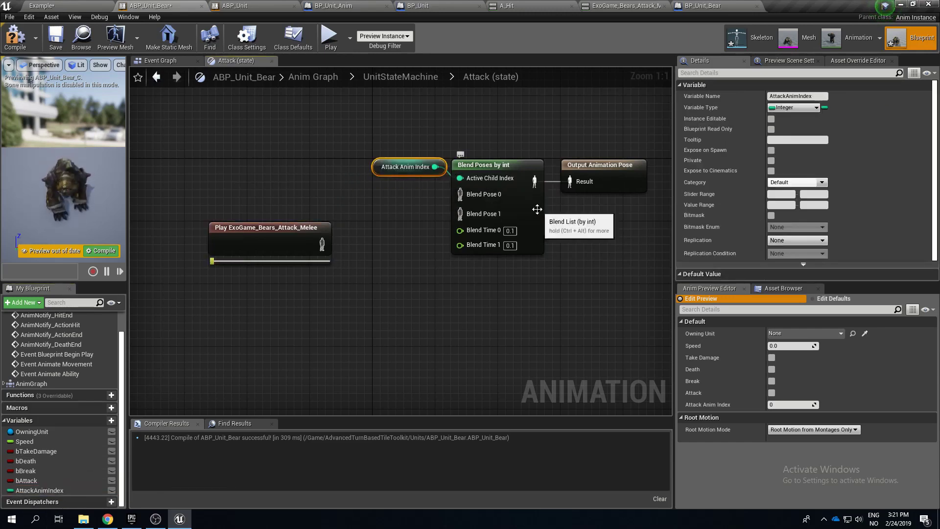
Step: Add a third blend pose to the Blend Poses by int node and connect the ExoGame_Bears_Attack_Melee player to Blend Pose 0
right_click(523, 204)
mouse_move(577, 348)
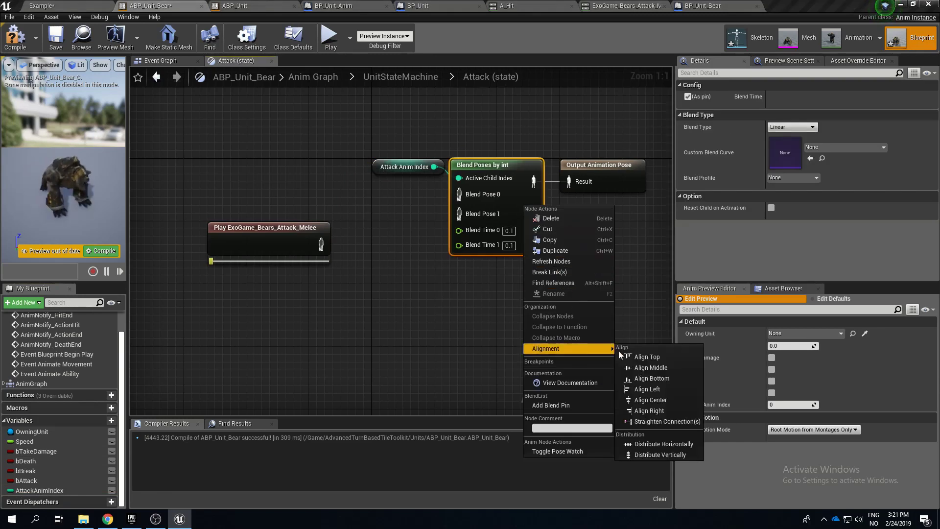
click(561, 406)
drag(321, 244, 460, 194)
drag(245, 242, 268, 180)
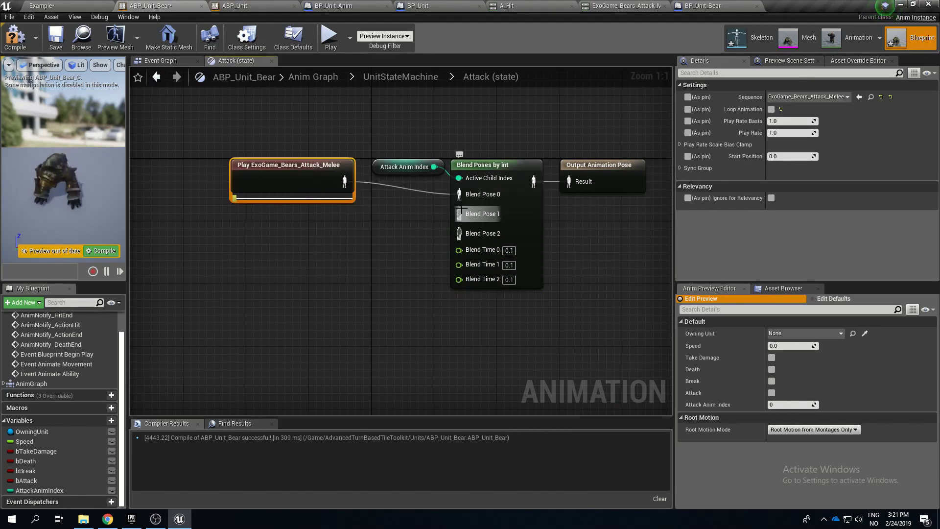
Step: Add an ExoGame_Bears_Attack_Melee_B player feeding Blend Pose 1 and place it below the first melee attack player
drag(459, 213, 339, 251)
text(melee)
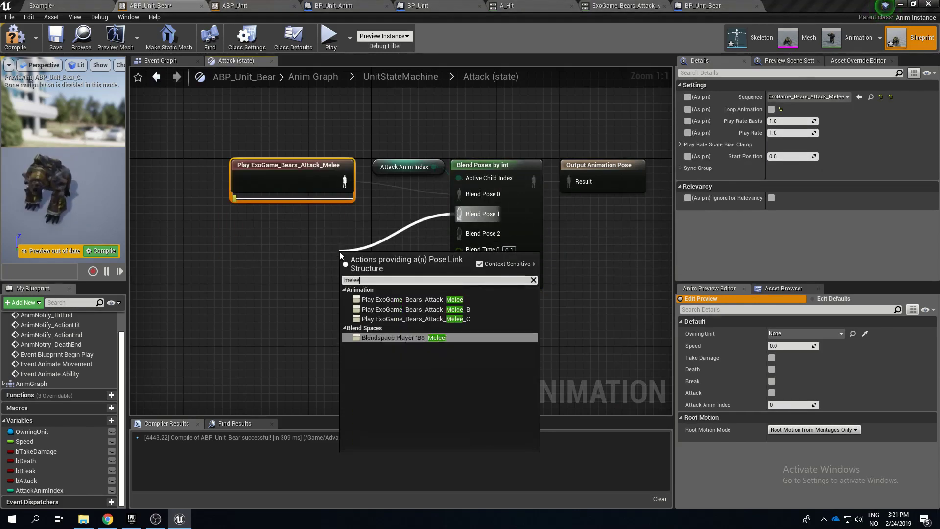
key(Up)
key(Up)
key(Return)
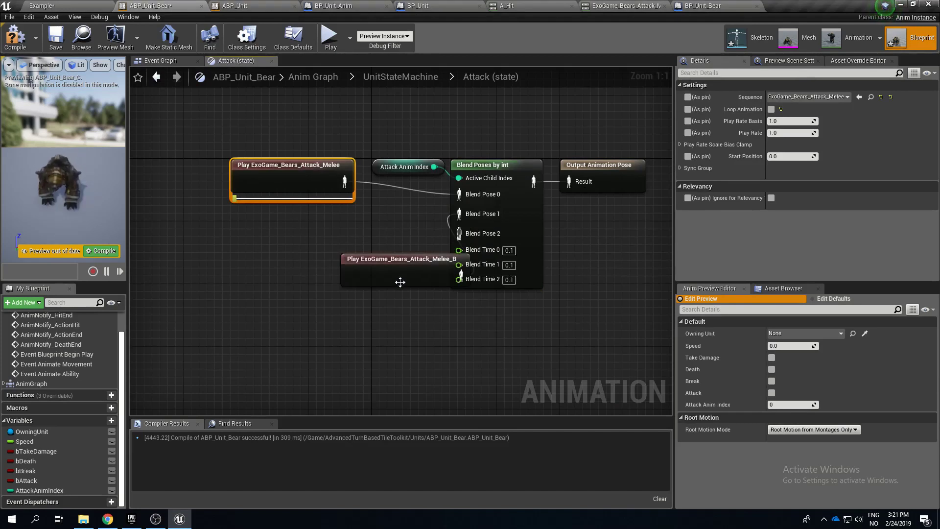
drag(399, 279, 289, 233)
Step: Add an ExoGame_Bears_Attack_Melee_C player feeding Blend Pose 2 and line it up below the Melee_B player
drag(460, 233, 315, 265)
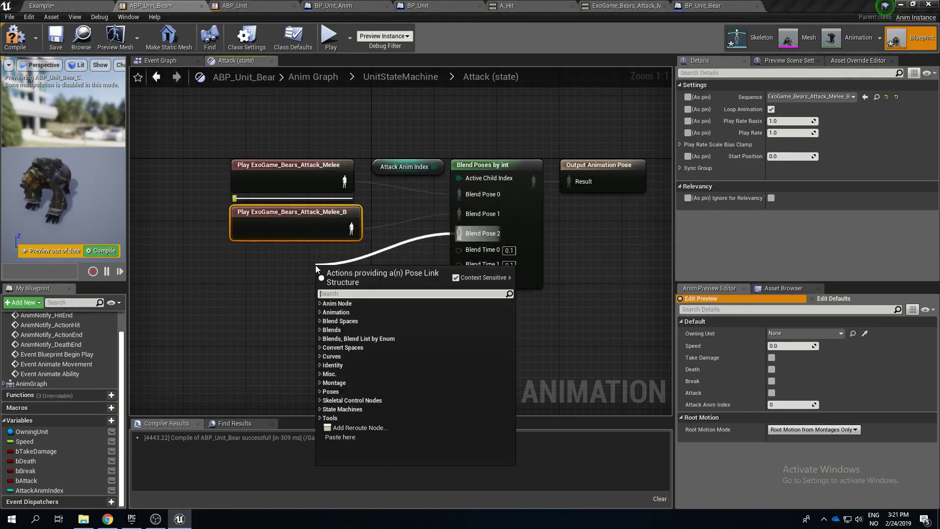
text(mel)
key(Up)
key(Up)
key(Return)
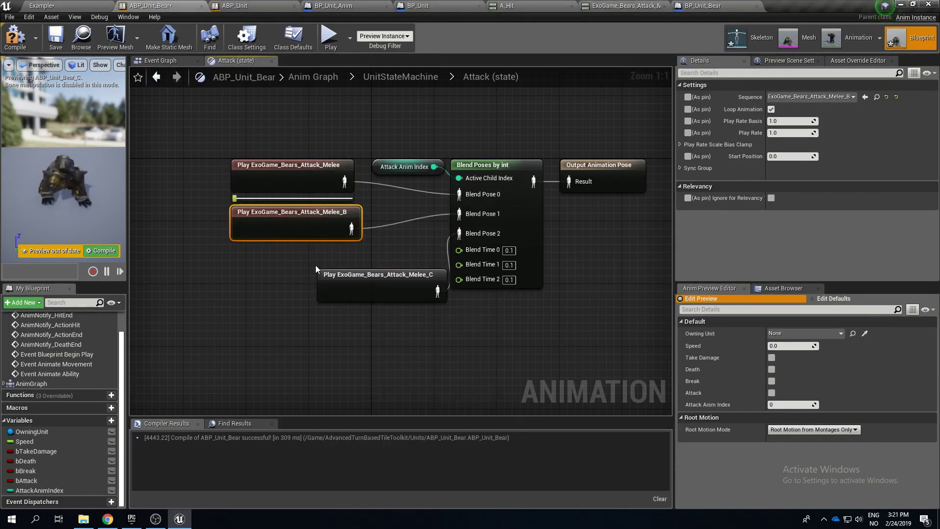
drag(357, 286, 270, 261)
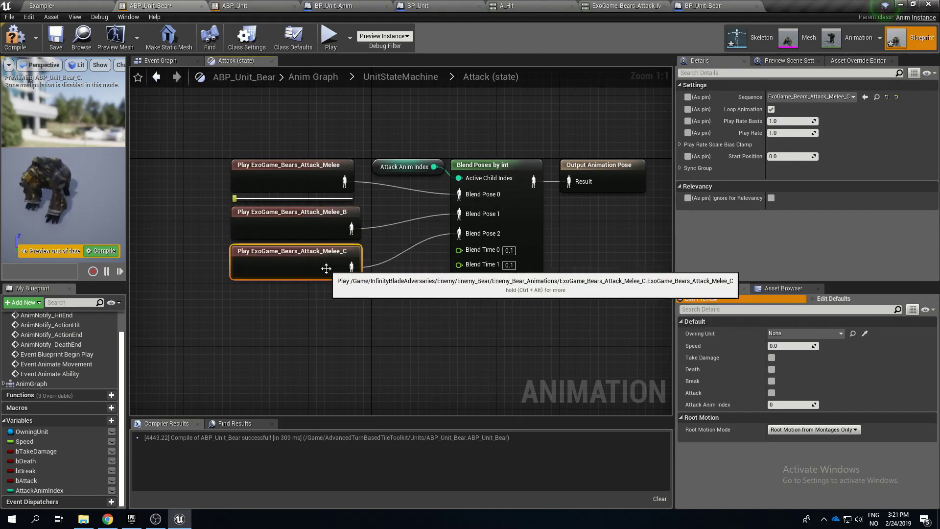
Step: Compile the ABP_Unit_Bear animation blueprint and save all changed assets
click(15, 37)
click(9, 17)
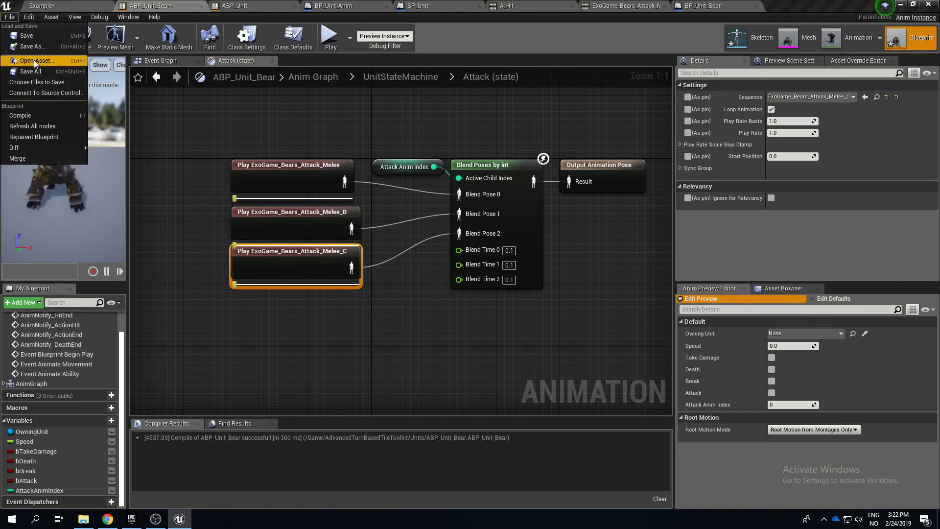
click(19, 61)
Step: Switch to the Example level and run a brief play test with the bear unit
click(76, 5)
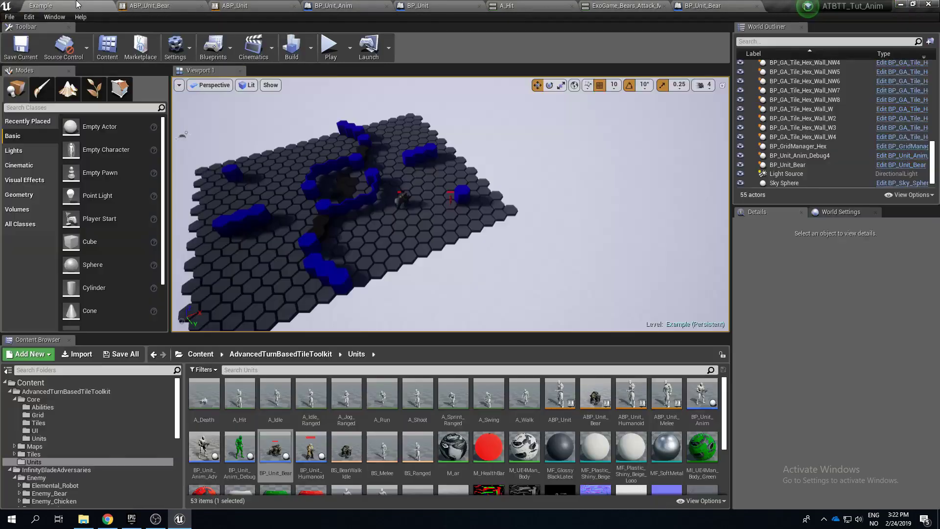
click(330, 43)
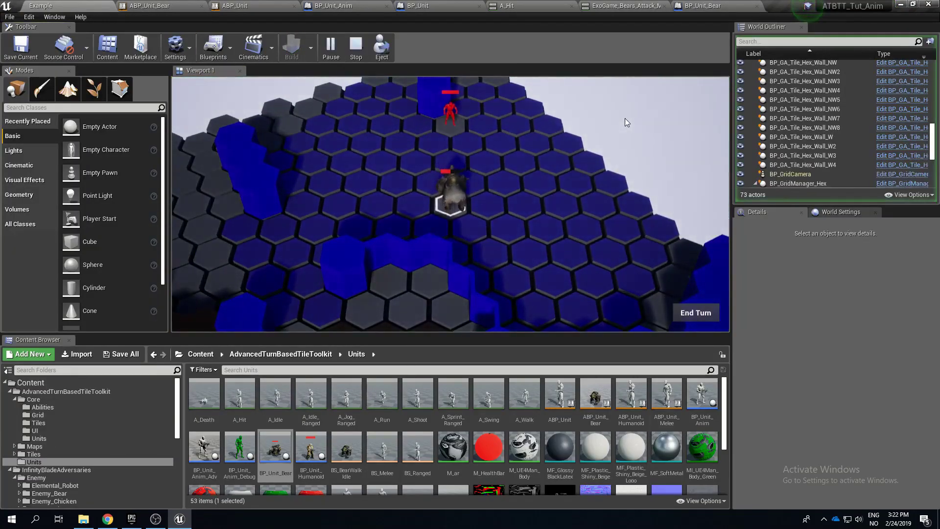
click(538, 114)
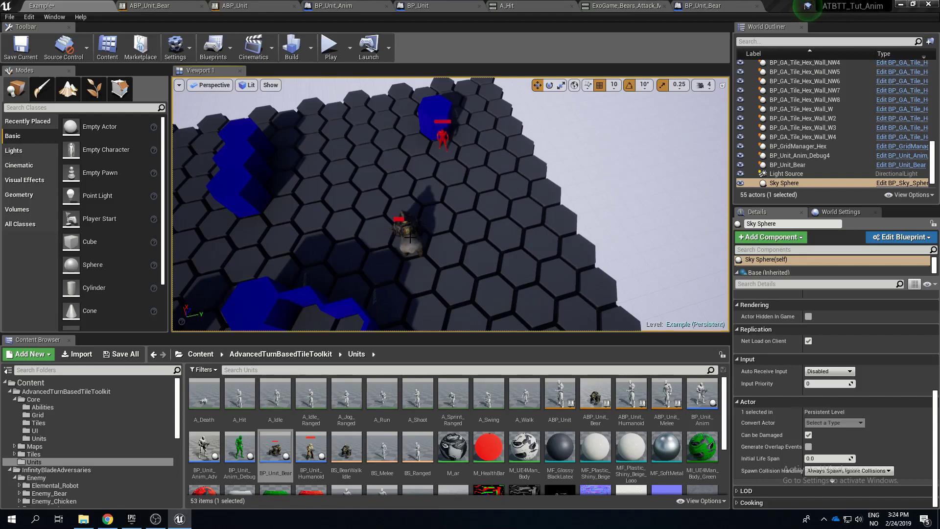
Step: Set both Max Health and Current Health of the BP_Unit_Bear unit in the level to 200
click(411, 238)
scroll(899, 434, down, 5)
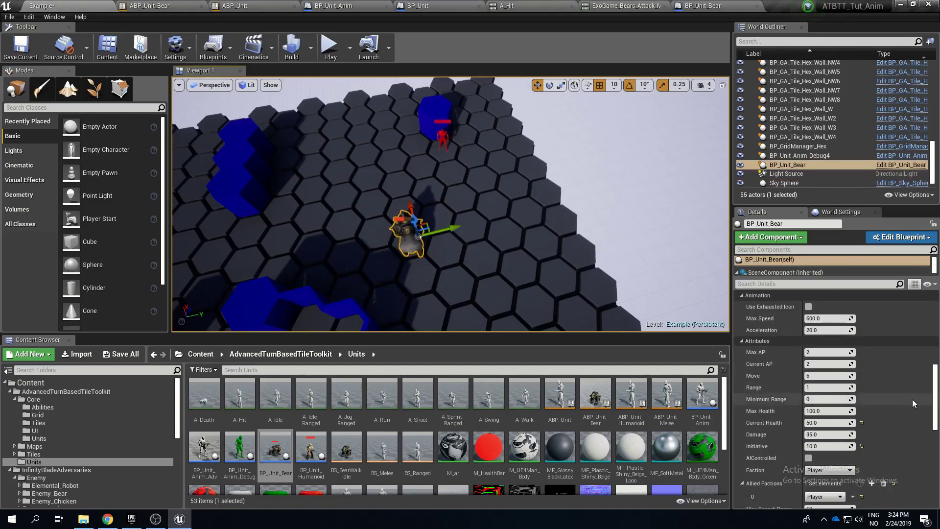
click(834, 412)
text(20)
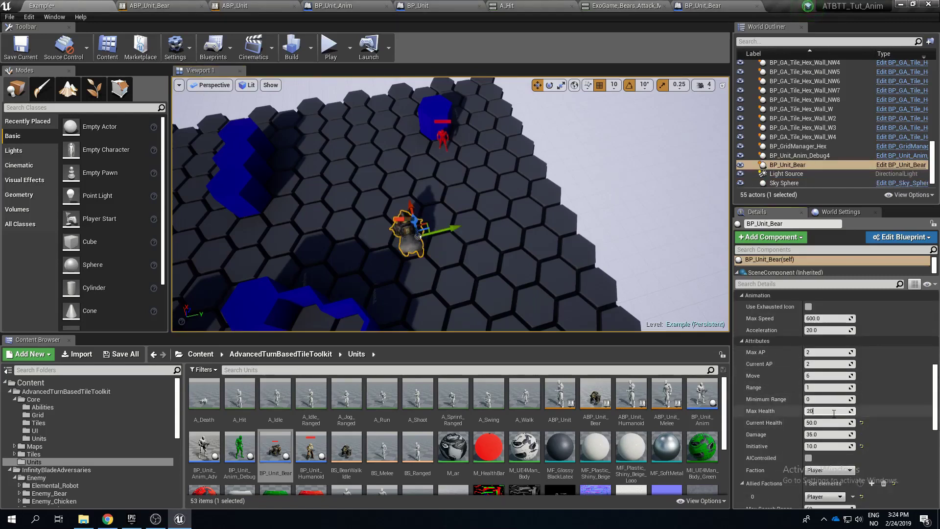
text(0)
key(Tab)
key(Return)
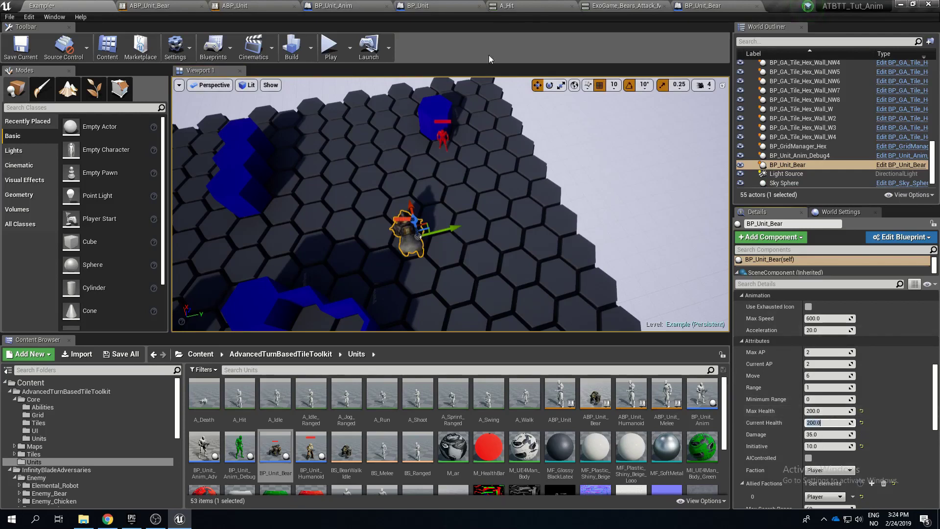
Step: Raise the Max Health and Current Health of the red enemy unit BP_Unit_Anim_Debug4
click(438, 140)
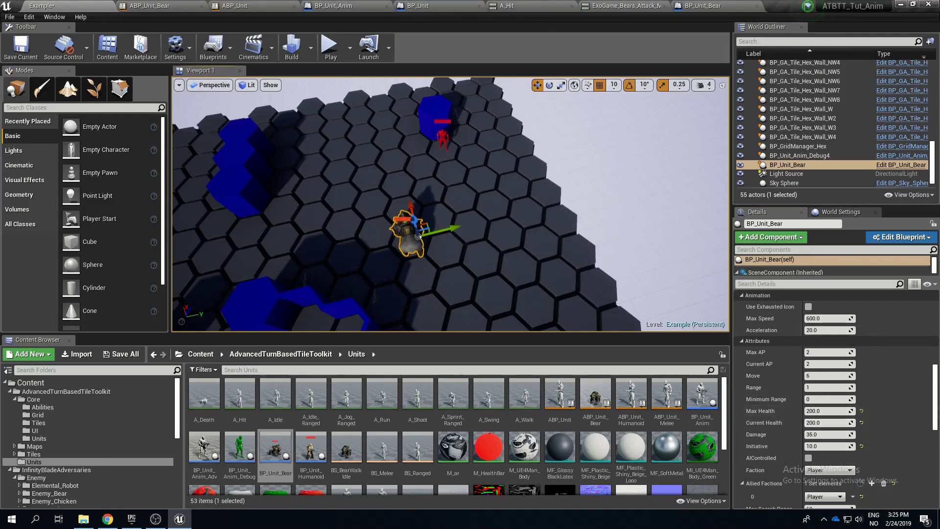
click(839, 411)
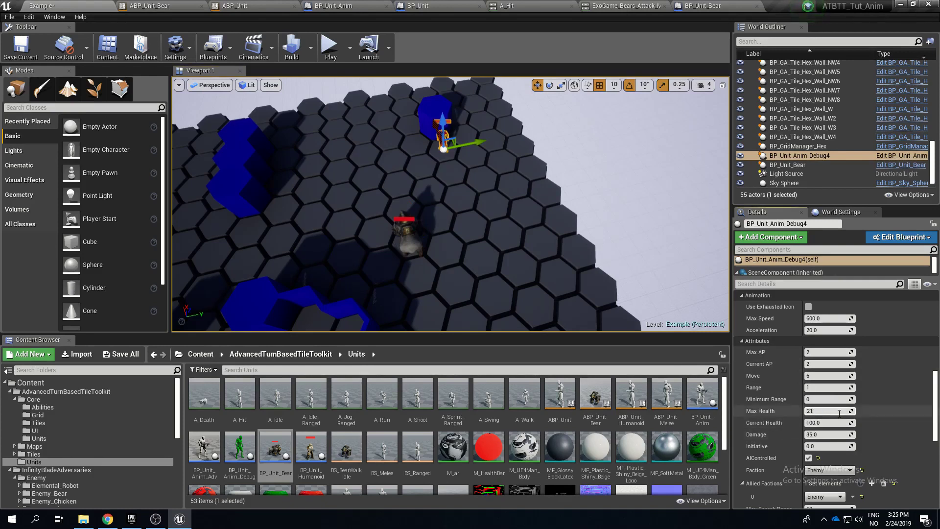
key(Tab)
text(20)
Step: Play the level and attack the red enemy repeatedly with the bear to check the alternating melee animations, and end the session
click(330, 47)
middle_drag(615, 116, 543, 191)
scroll(541, 194, up, 2)
click(539, 198)
scroll(538, 198, up, 3)
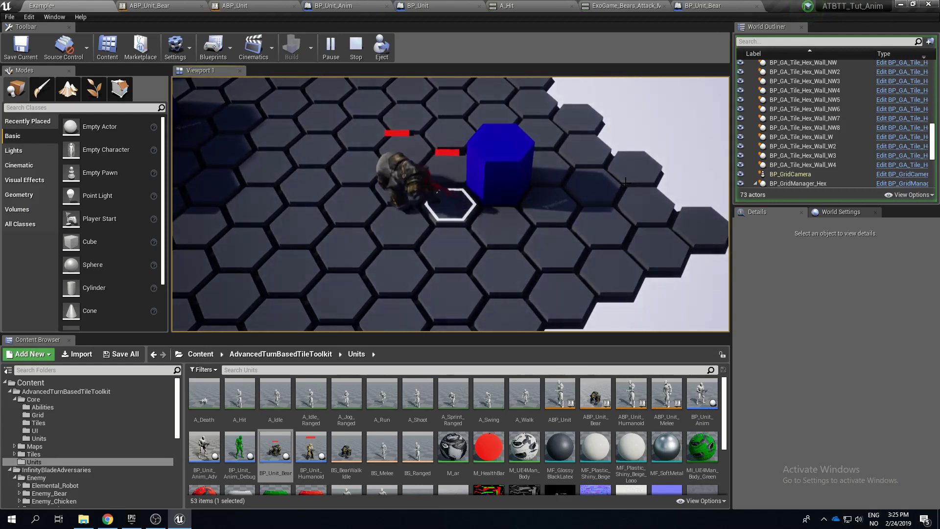
click(509, 234)
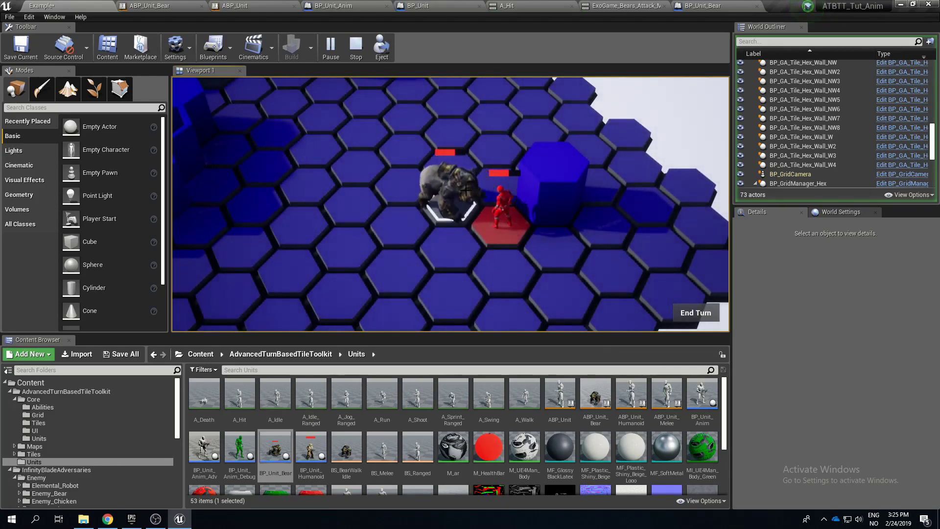
click(501, 230)
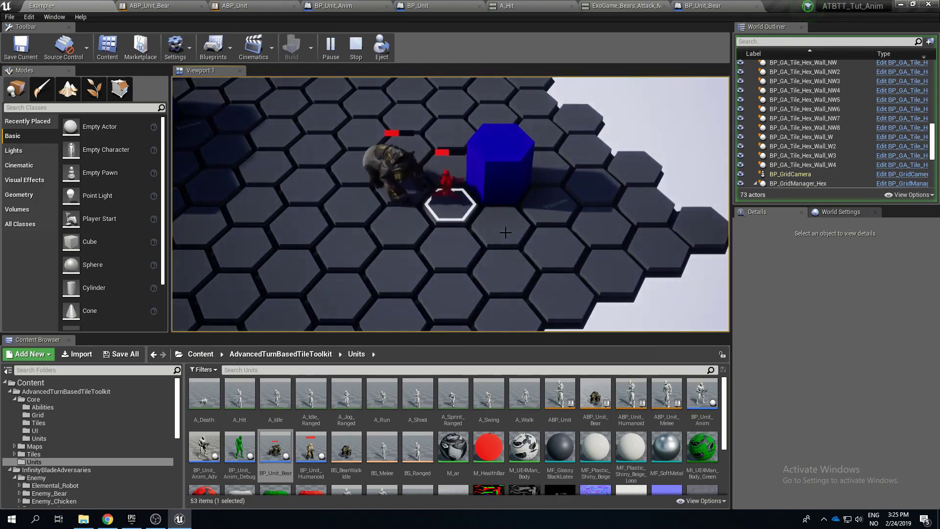
click(500, 224)
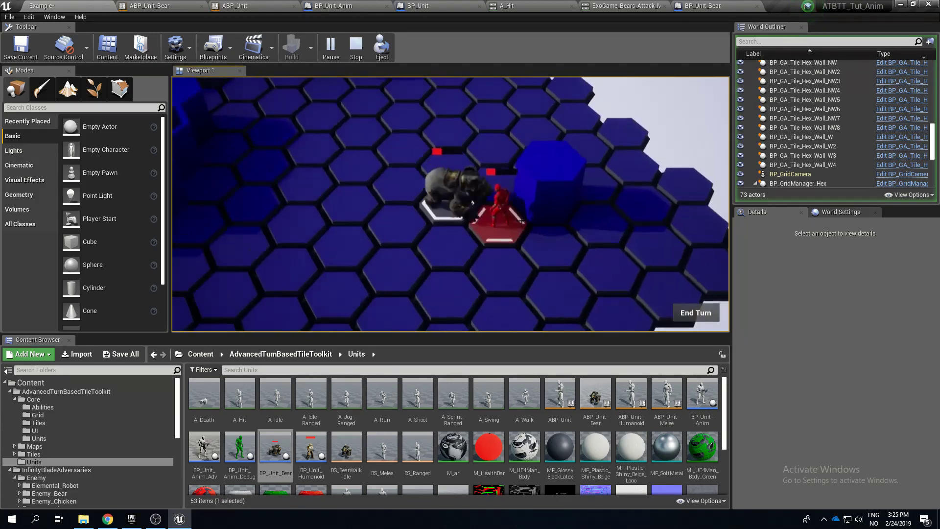
click(500, 224)
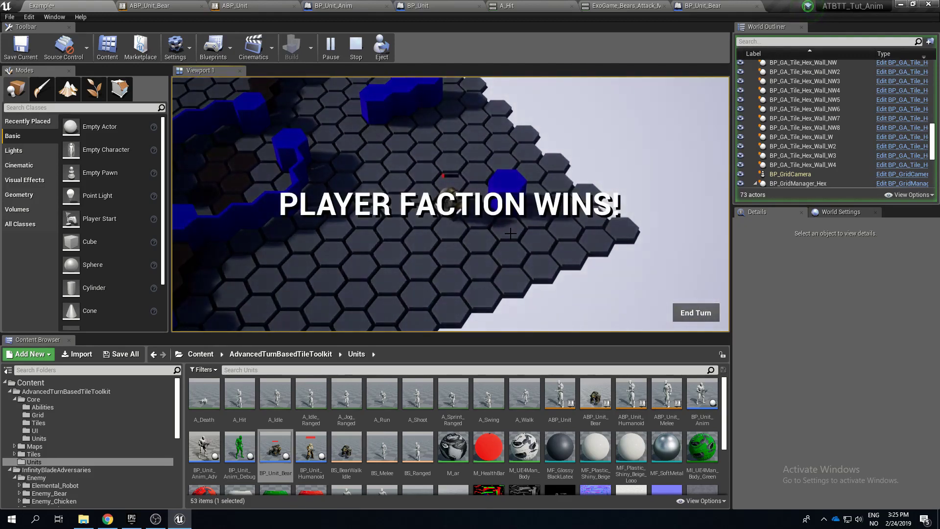
key(Escape)
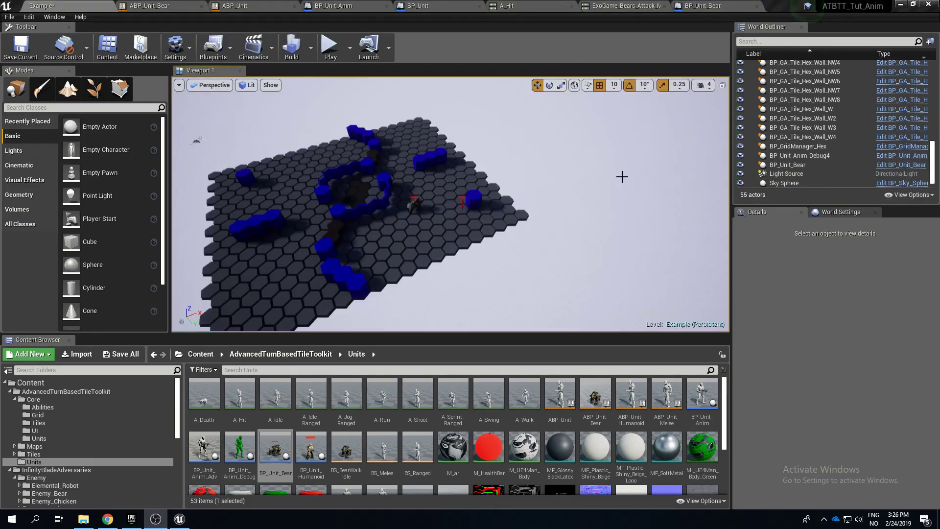